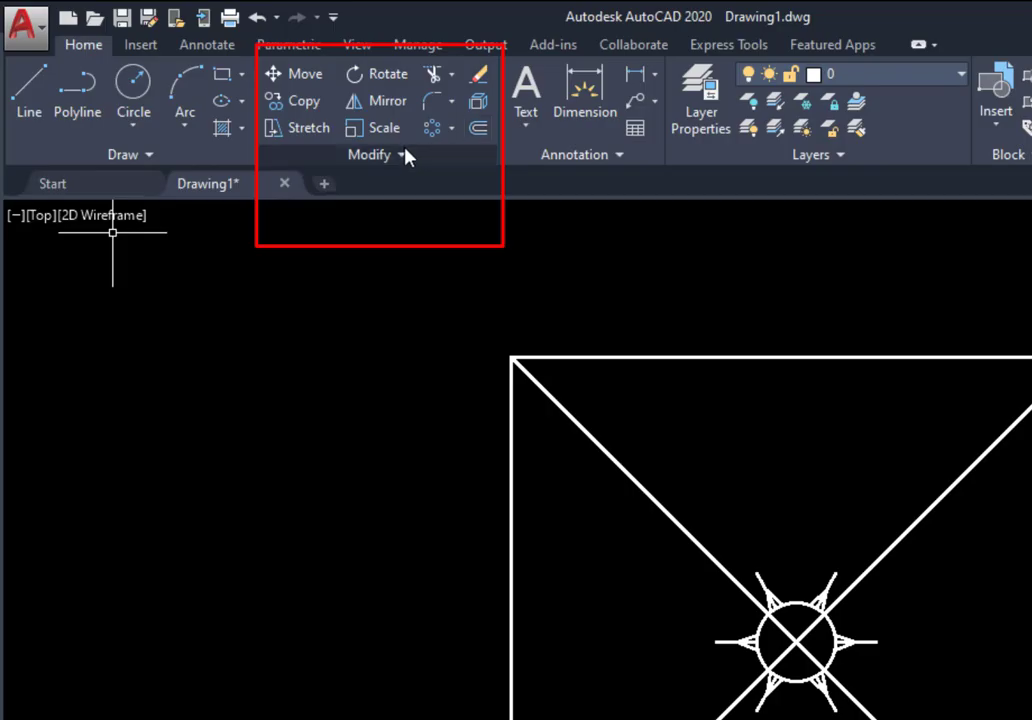
pyautogui.click(403, 156)
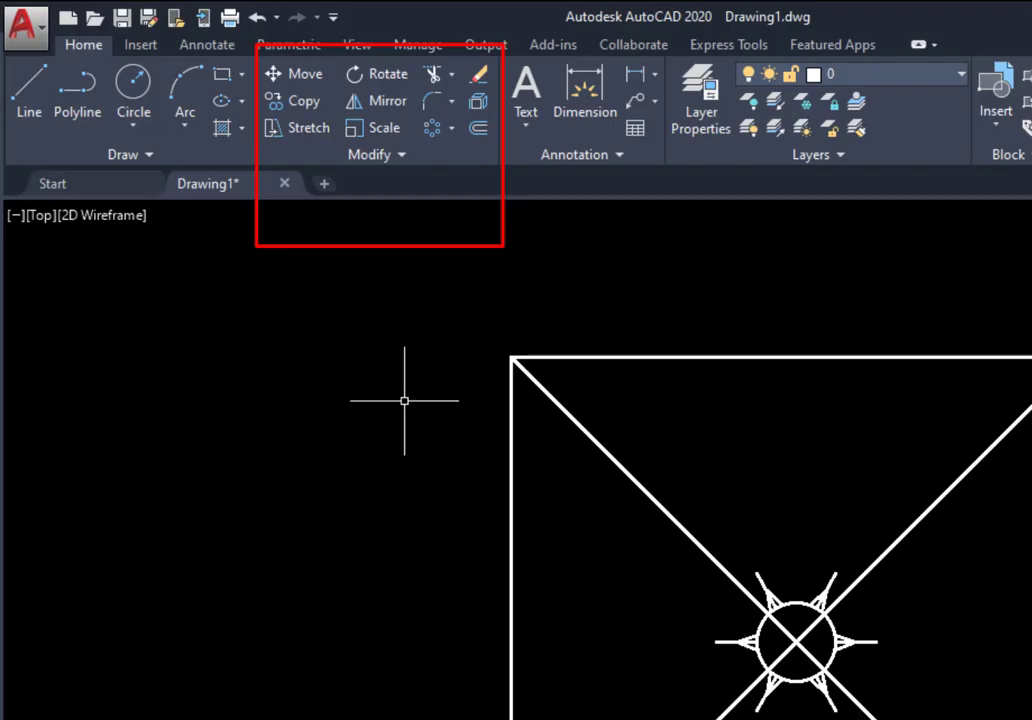
pyautogui.click(306, 82)
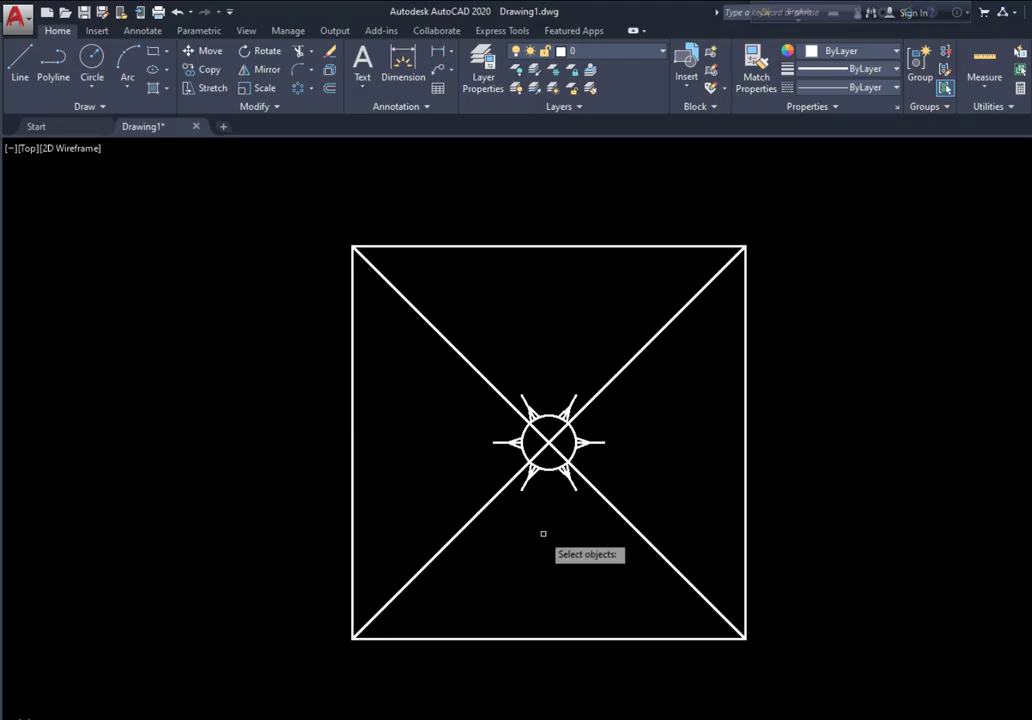
pyautogui.click(545, 414)
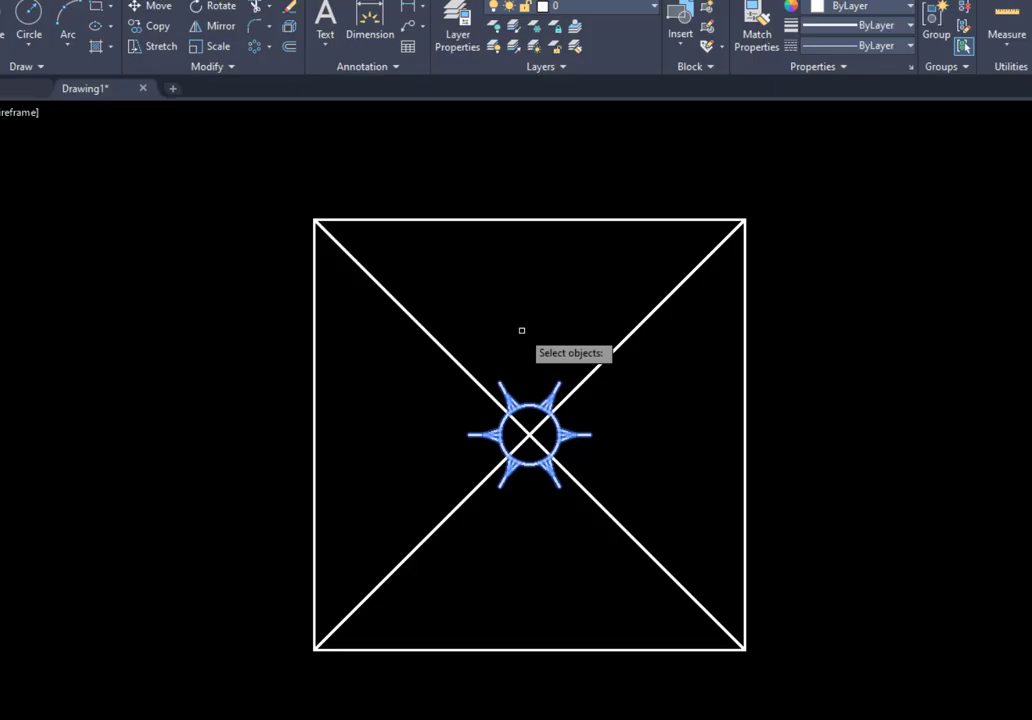
pyautogui.press('Return')
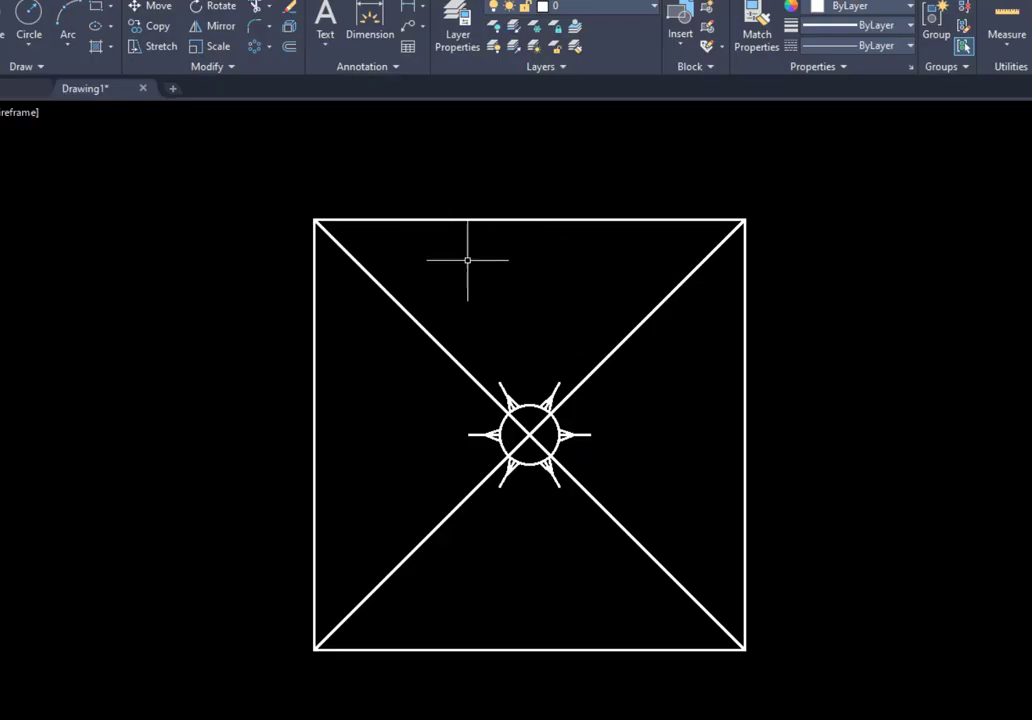
pyautogui.click(158, 7)
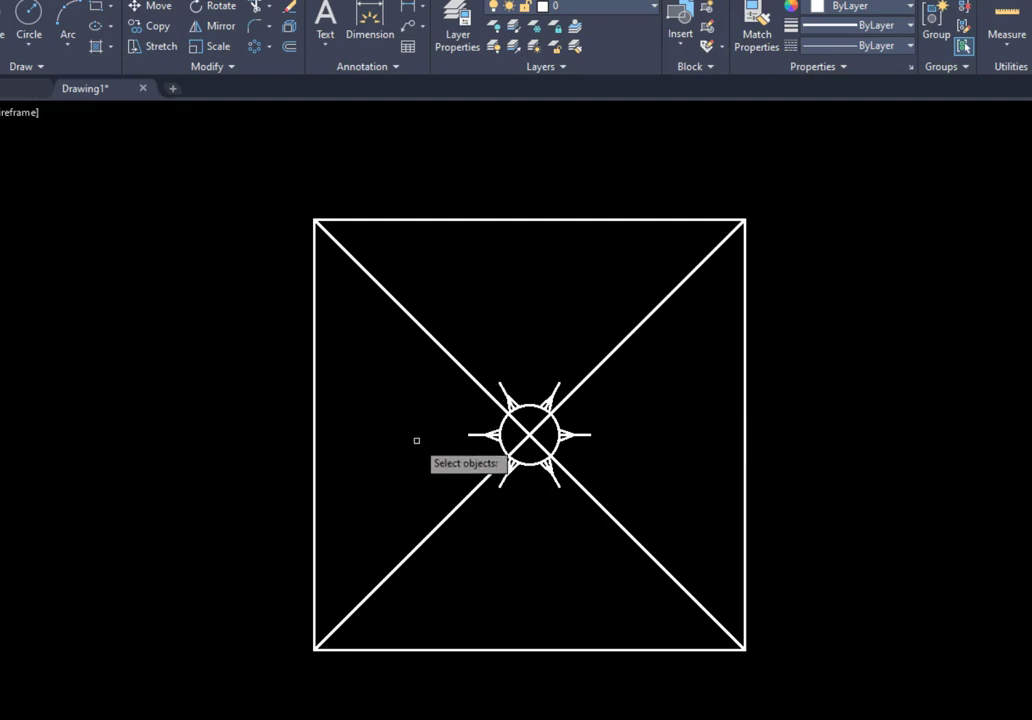
pyautogui.click(400, 327)
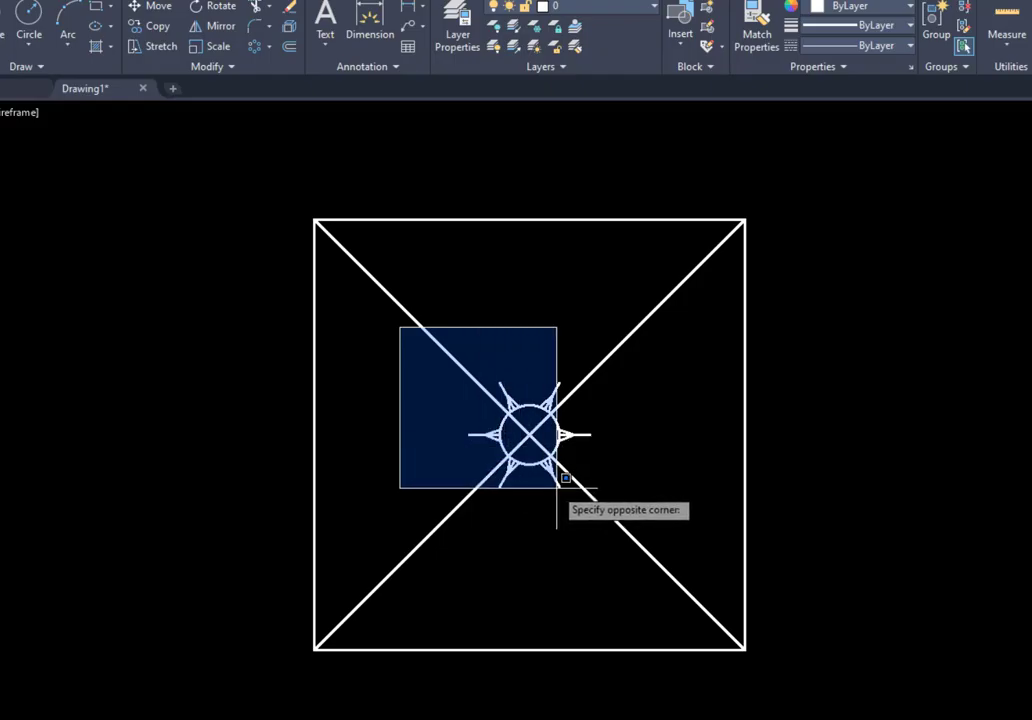
pyautogui.click(639, 521)
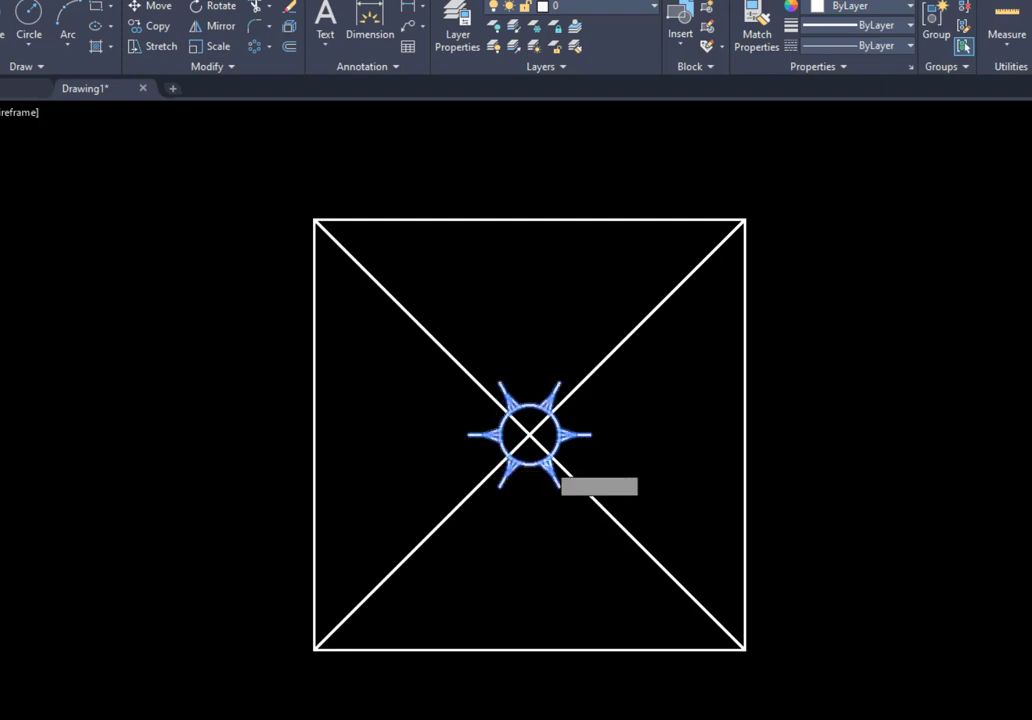
pyautogui.press('Return')
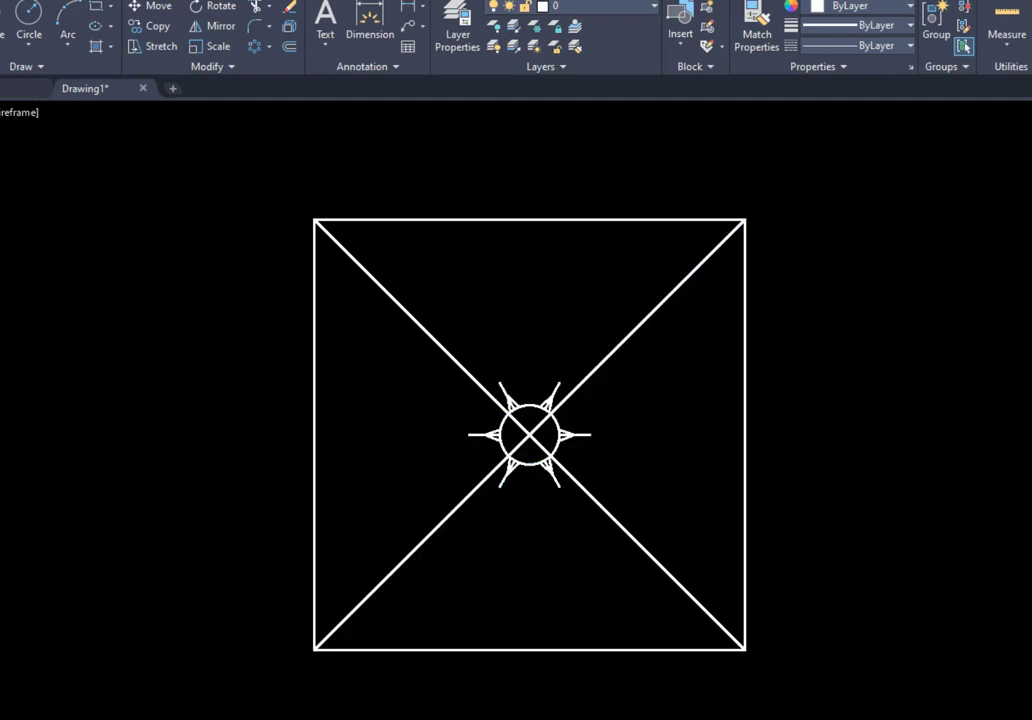
pyautogui.click(160, 8)
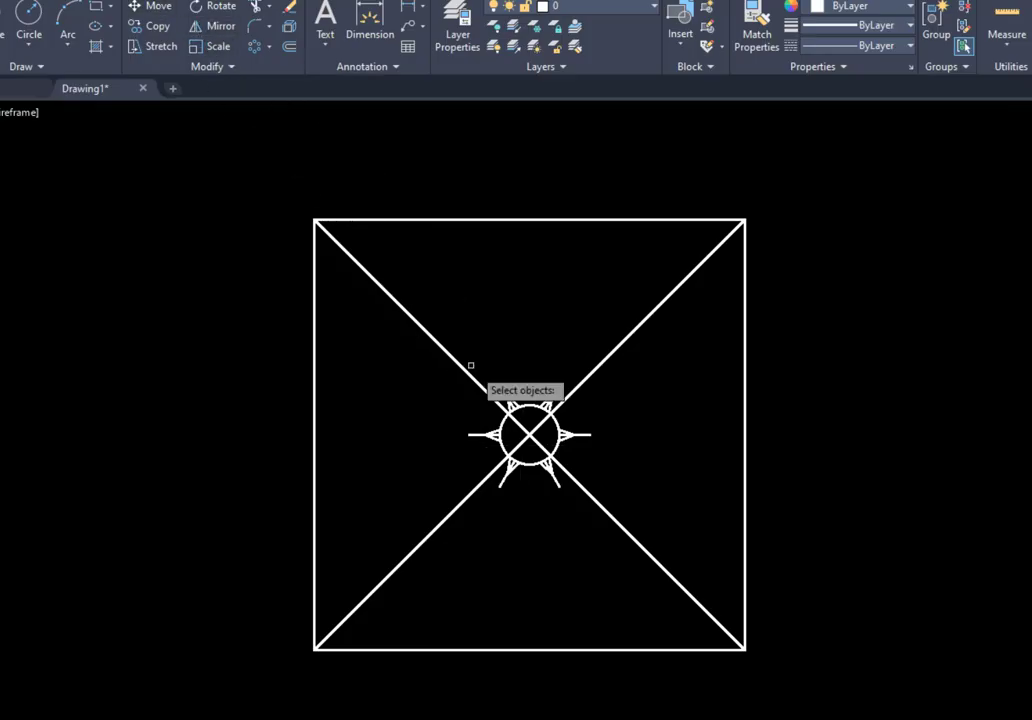
pyautogui.click(656, 339)
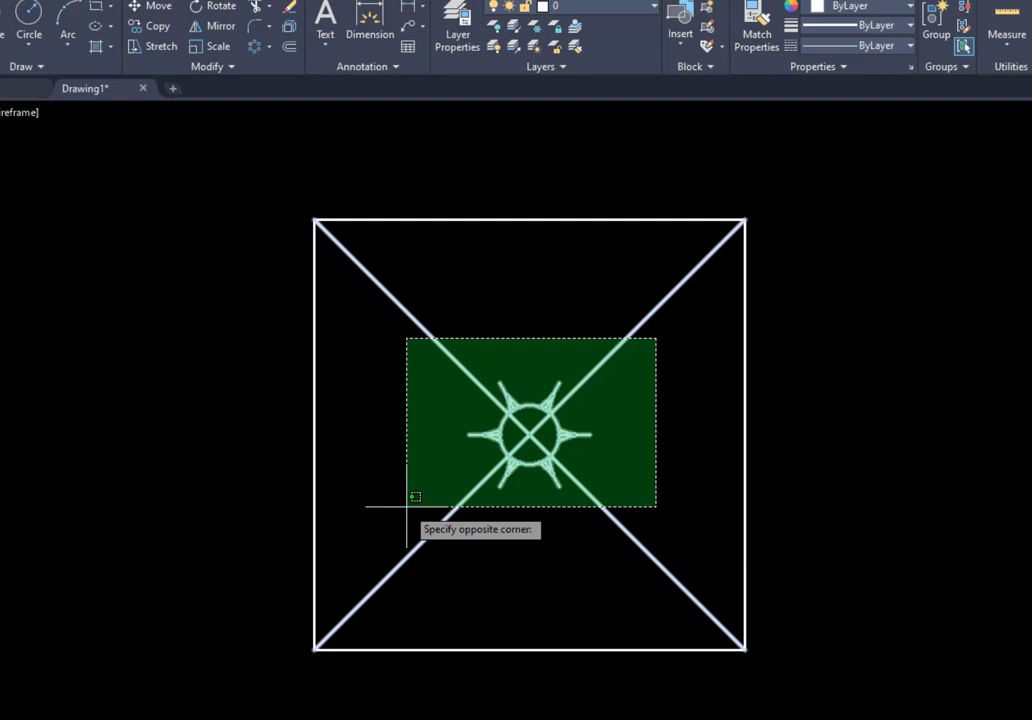
pyautogui.click(419, 507)
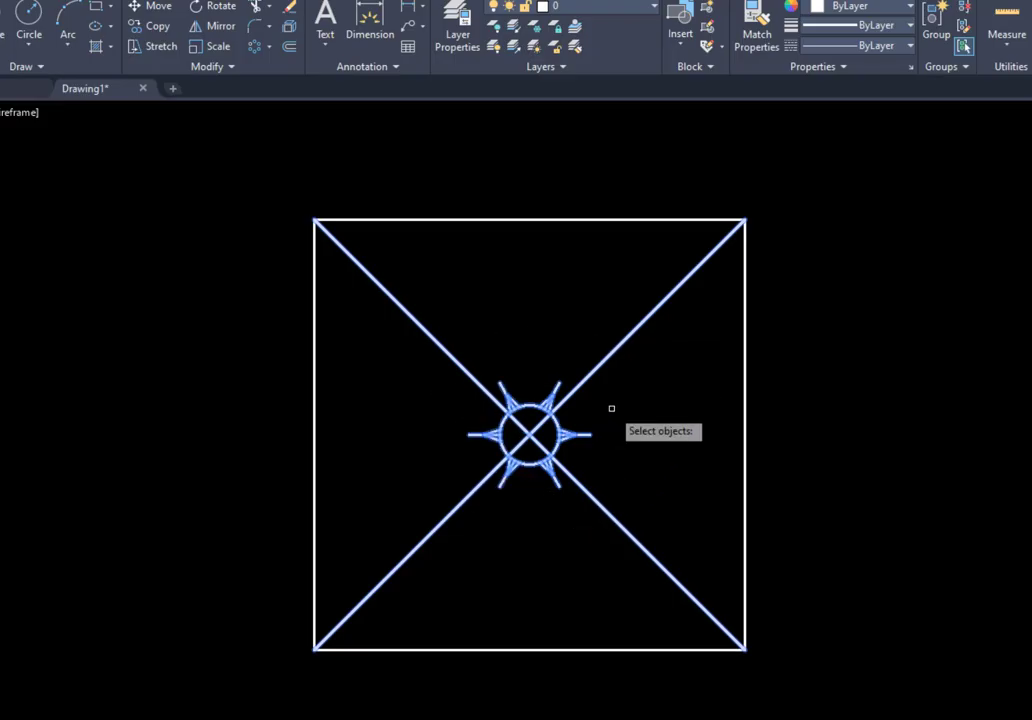
pyautogui.press('Escape')
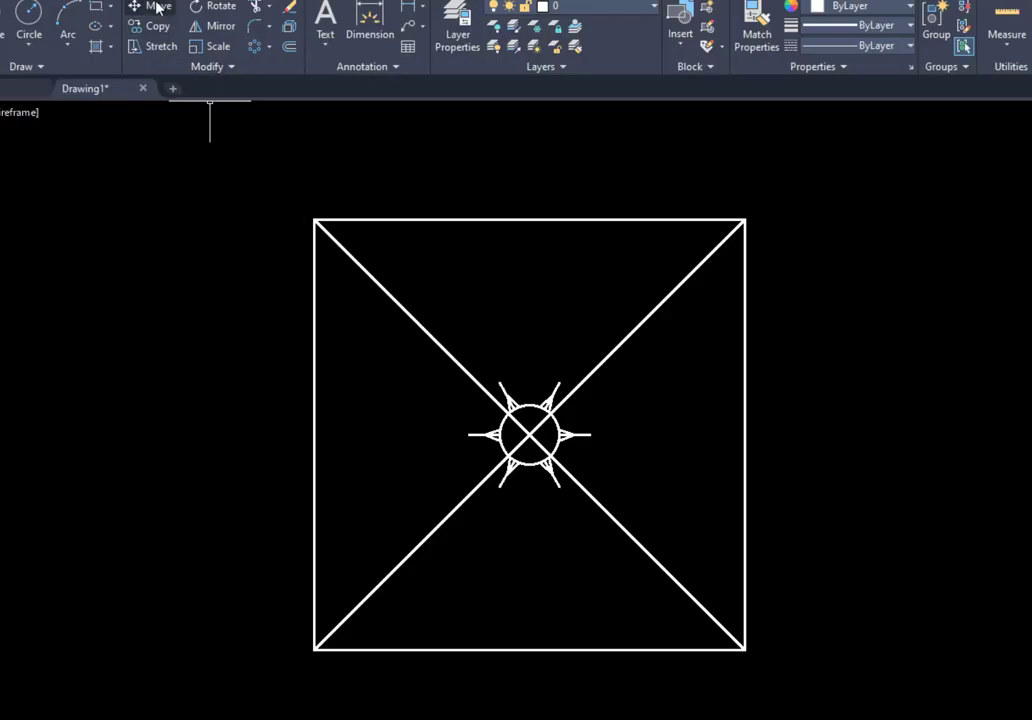
# Move the circle with its six arrows from the intersection of the diagonals to the square's upper-left corner, excluding the diagonals from the selection
pyautogui.click(158, 38)
pyautogui.click(468, 372)
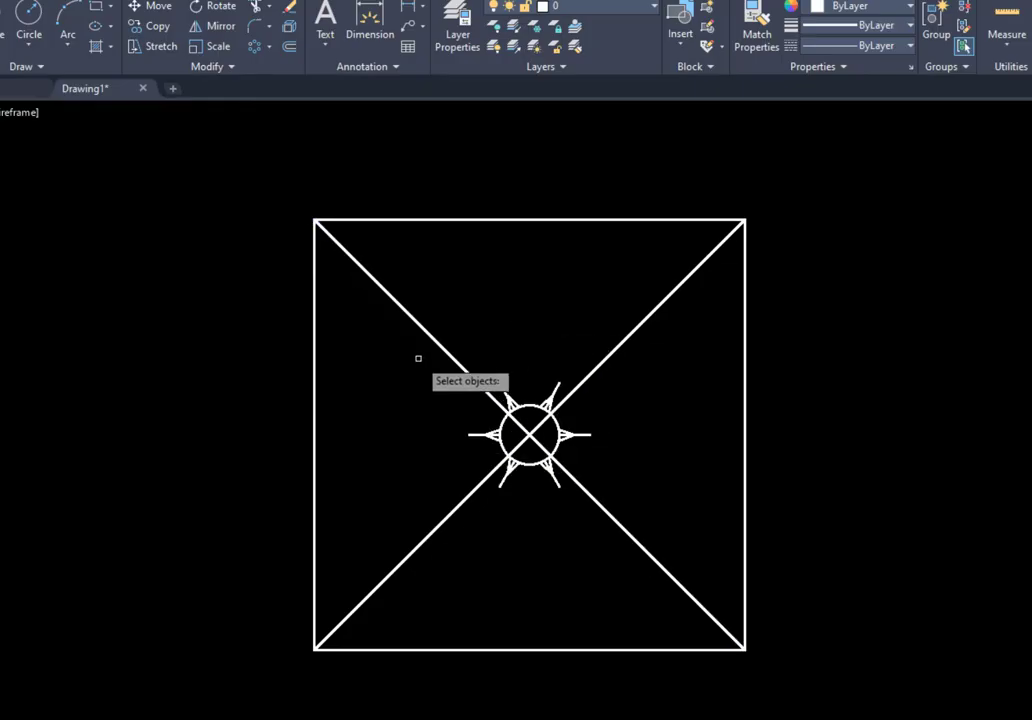
pyautogui.click(417, 356)
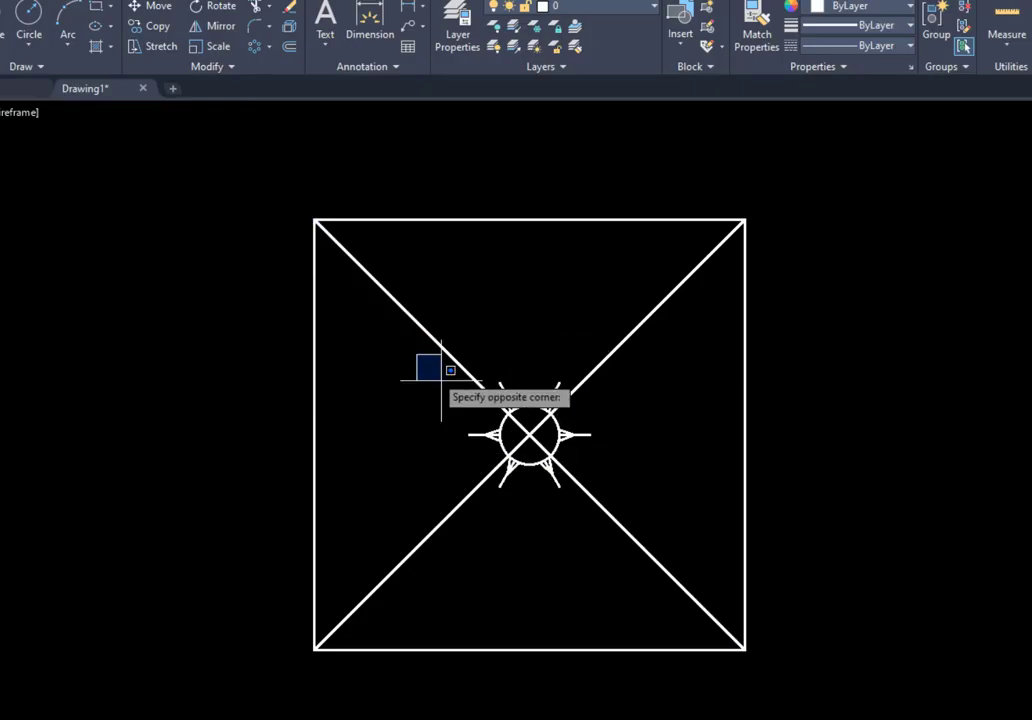
pyautogui.click(631, 499)
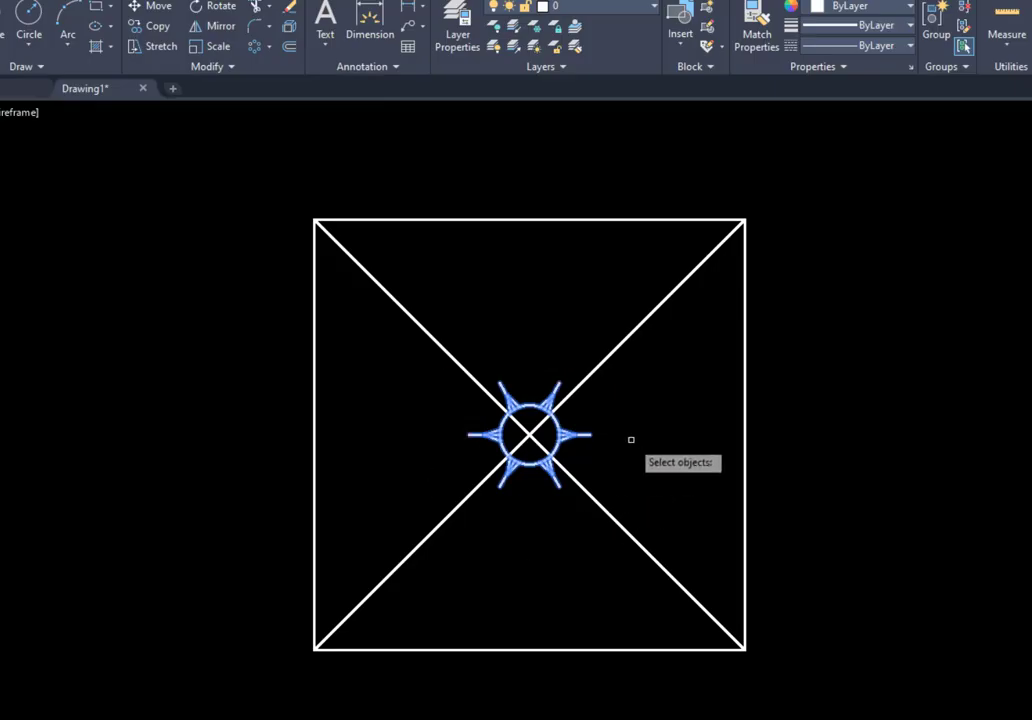
pyautogui.press('Return')
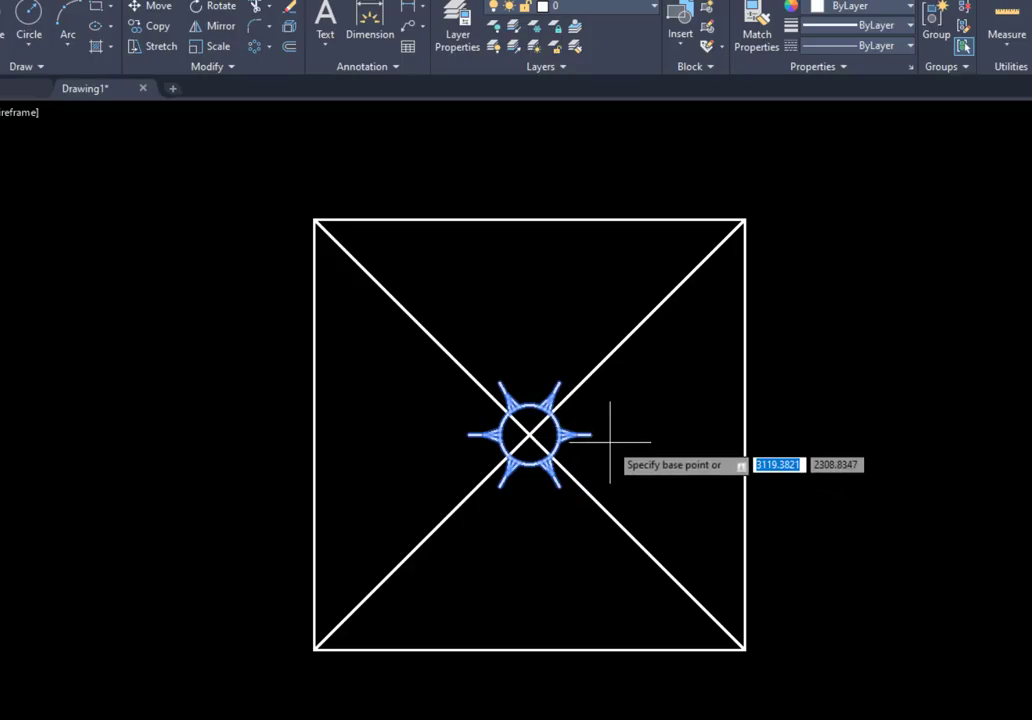
pyautogui.click(529, 434)
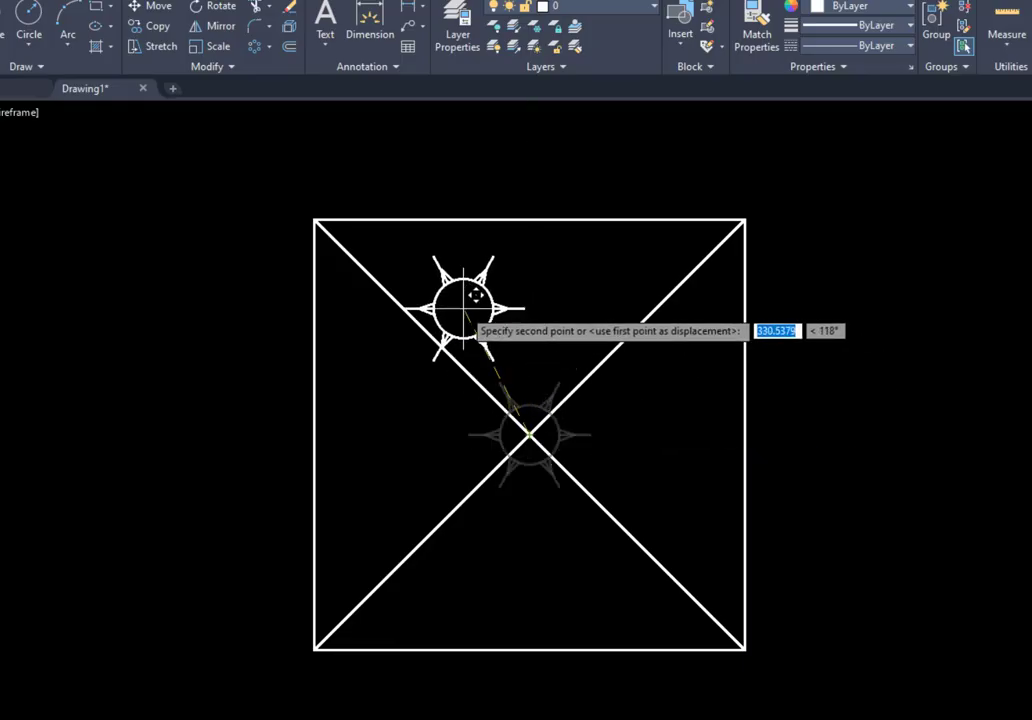
pyautogui.click(314, 219)
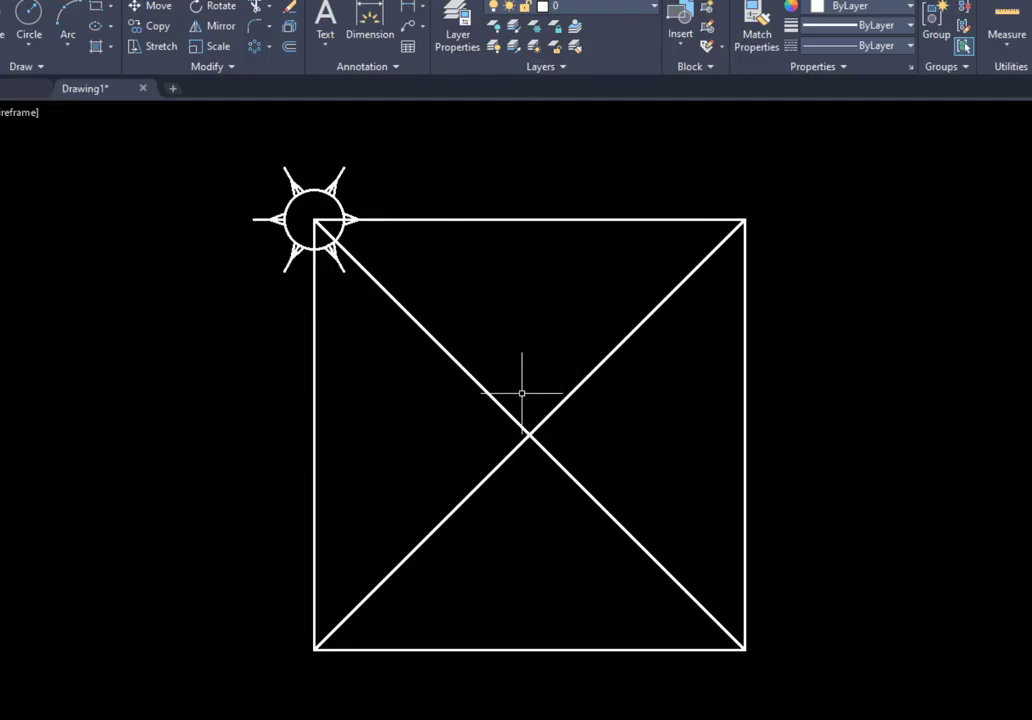
pyautogui.moveTo(464, 318); pyautogui.dragTo(529, 368, button='middle')
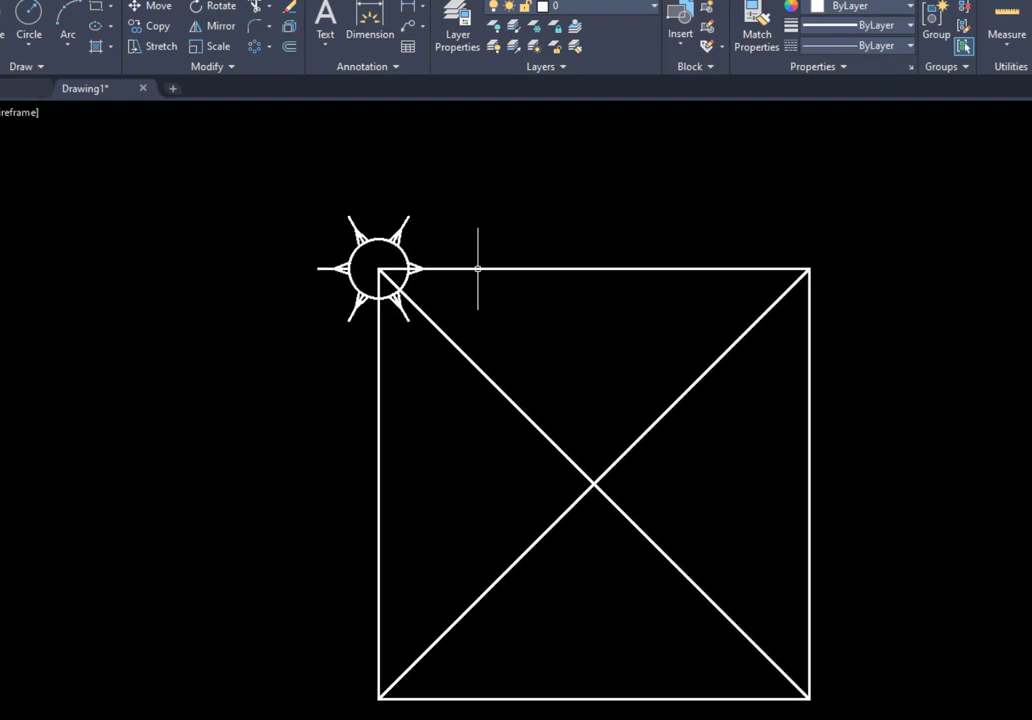
pyautogui.click(151, 8)
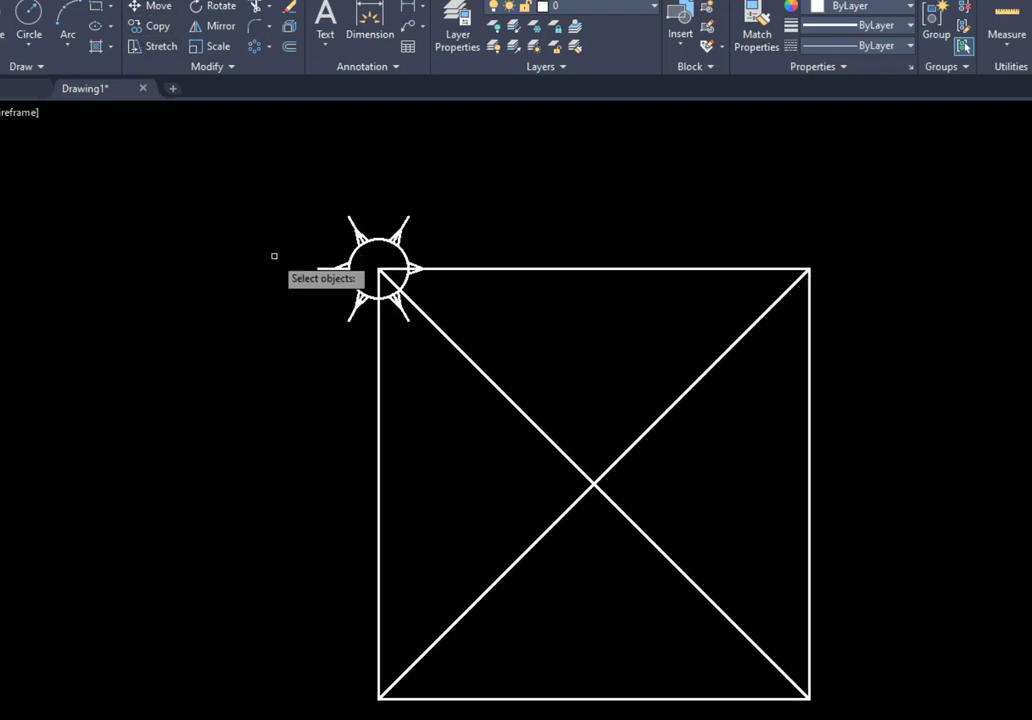
pyautogui.click(593, 483)
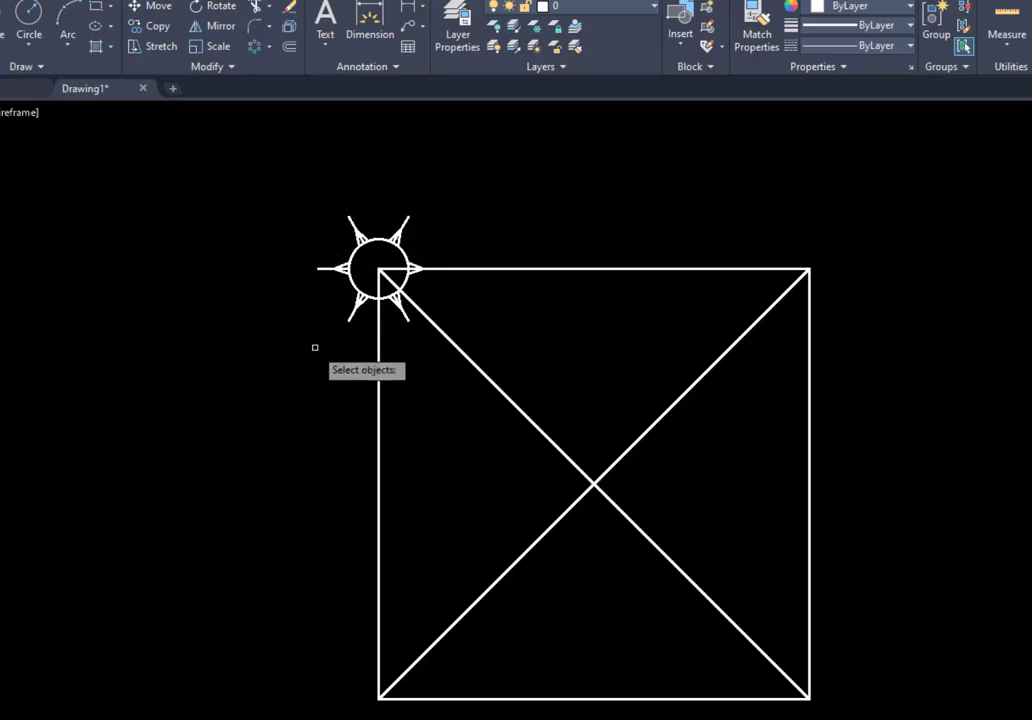
pyautogui.click(282, 179)
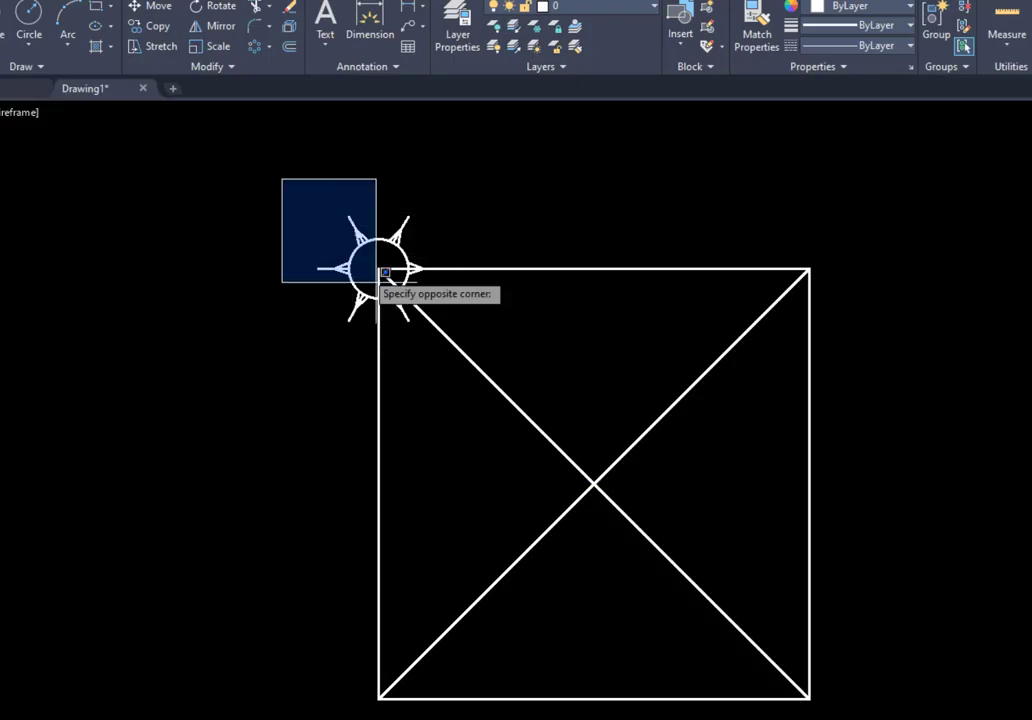
pyautogui.click(431, 356)
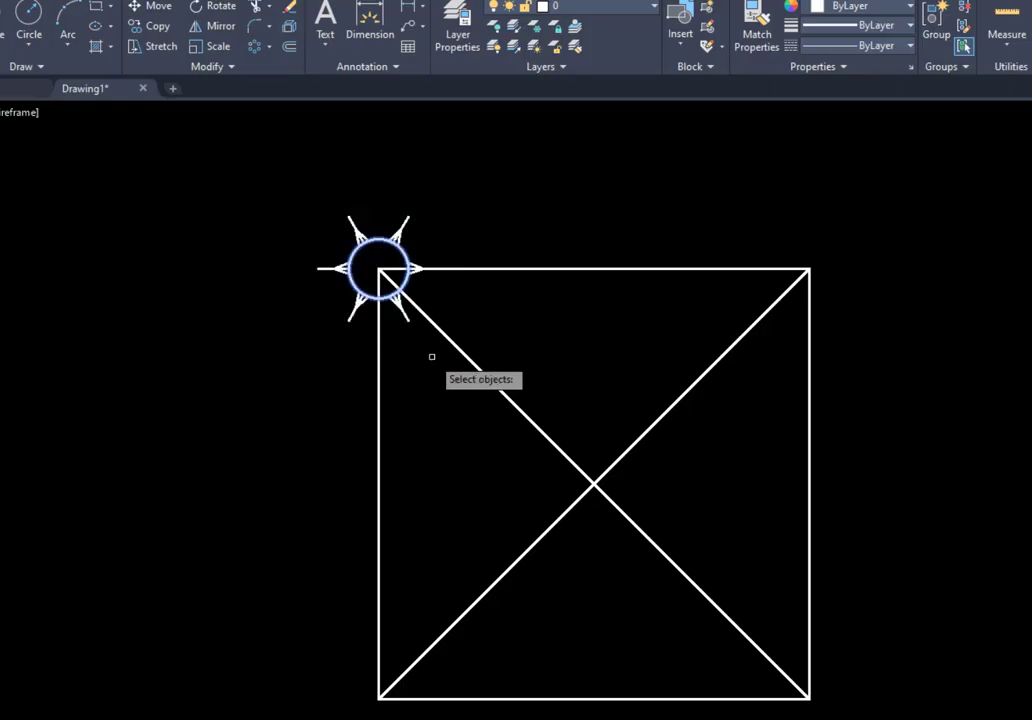
pyautogui.press('Return')
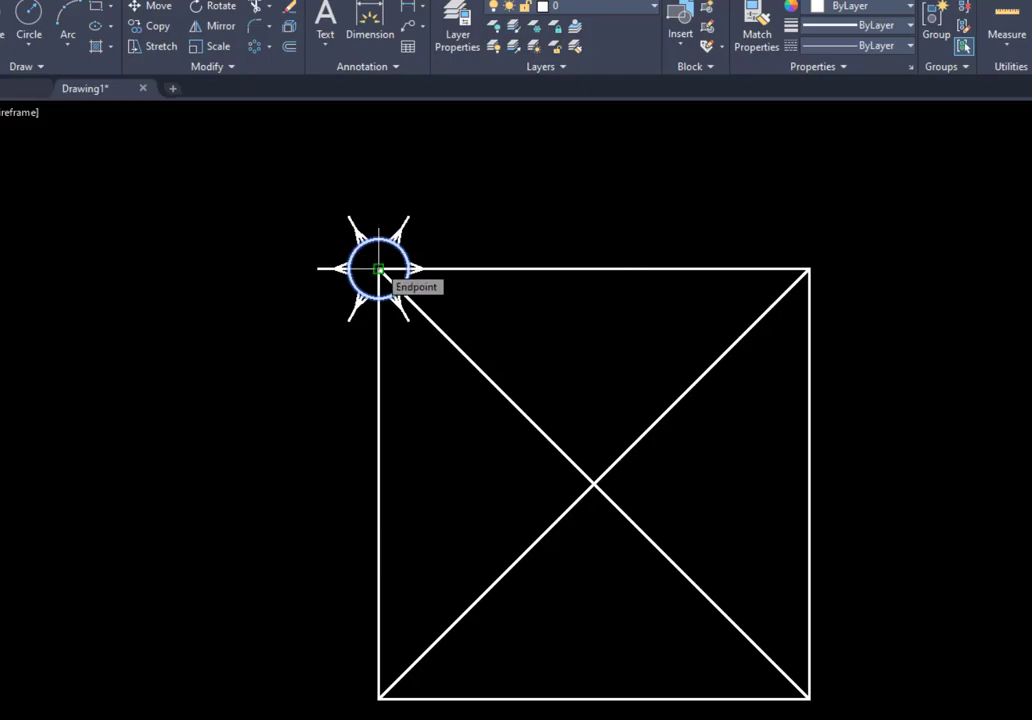
pyautogui.click(378, 269)
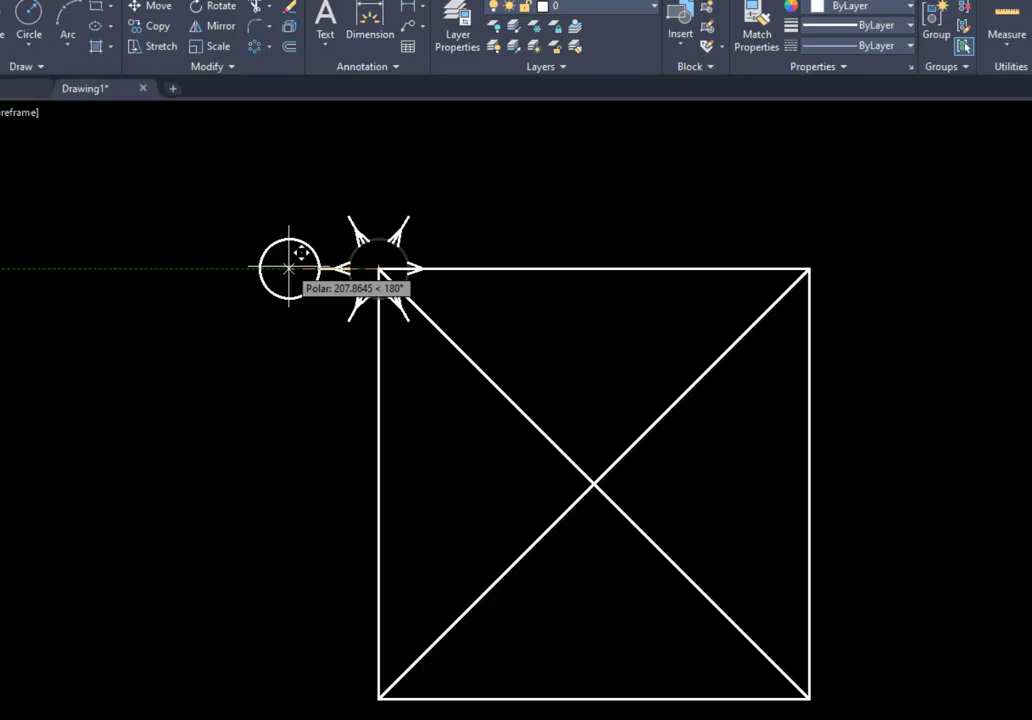
pyautogui.press('Escape')
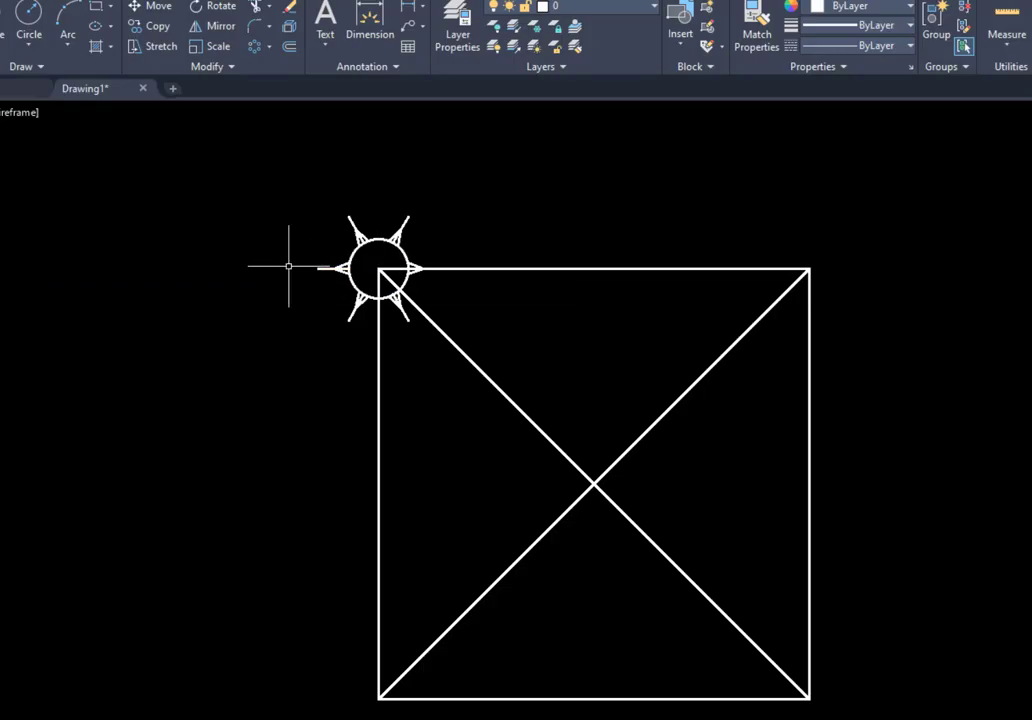
# Move the circle and all six arrows 500 units horizontally to the left of the square's upper-left corner, with Ortho mode on
pyautogui.click(158, 8)
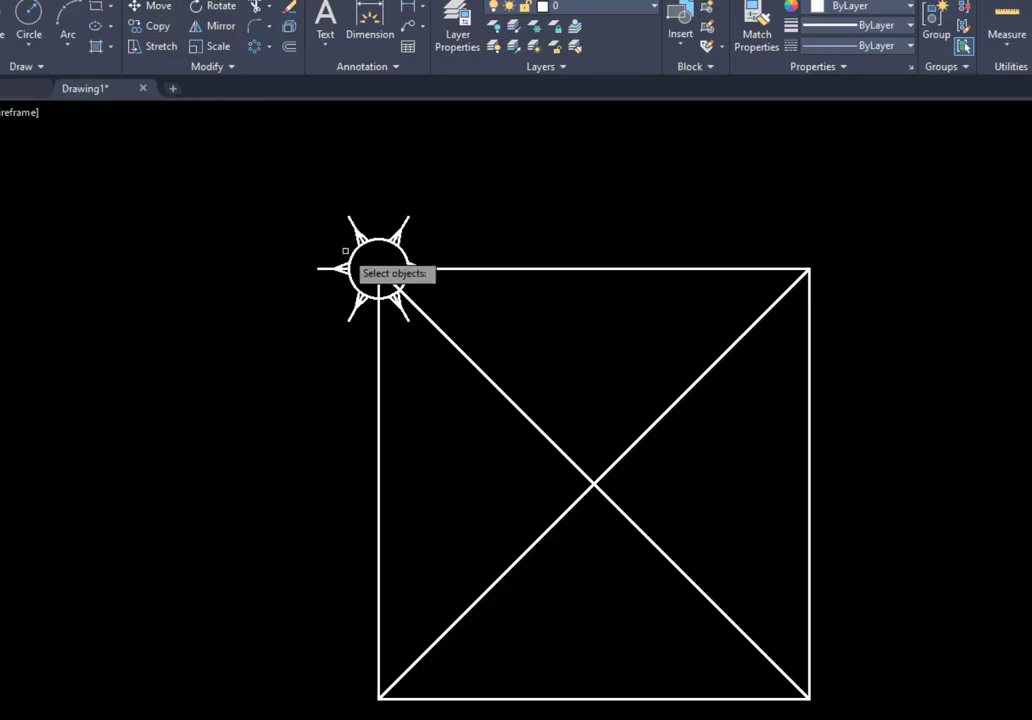
pyautogui.click(267, 167)
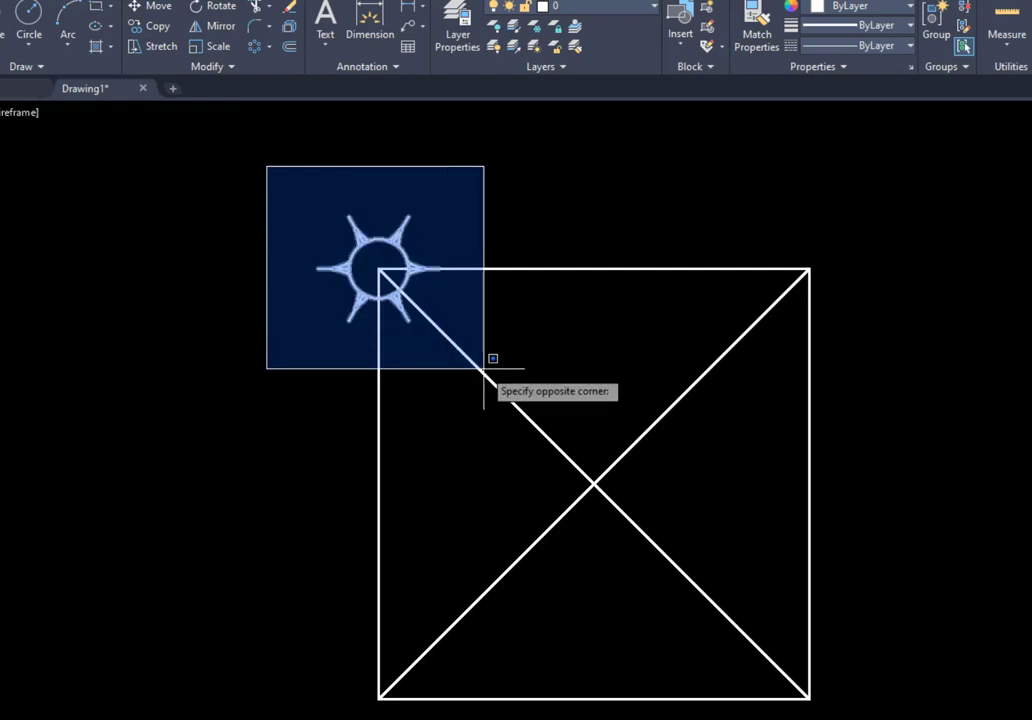
pyautogui.click(484, 368)
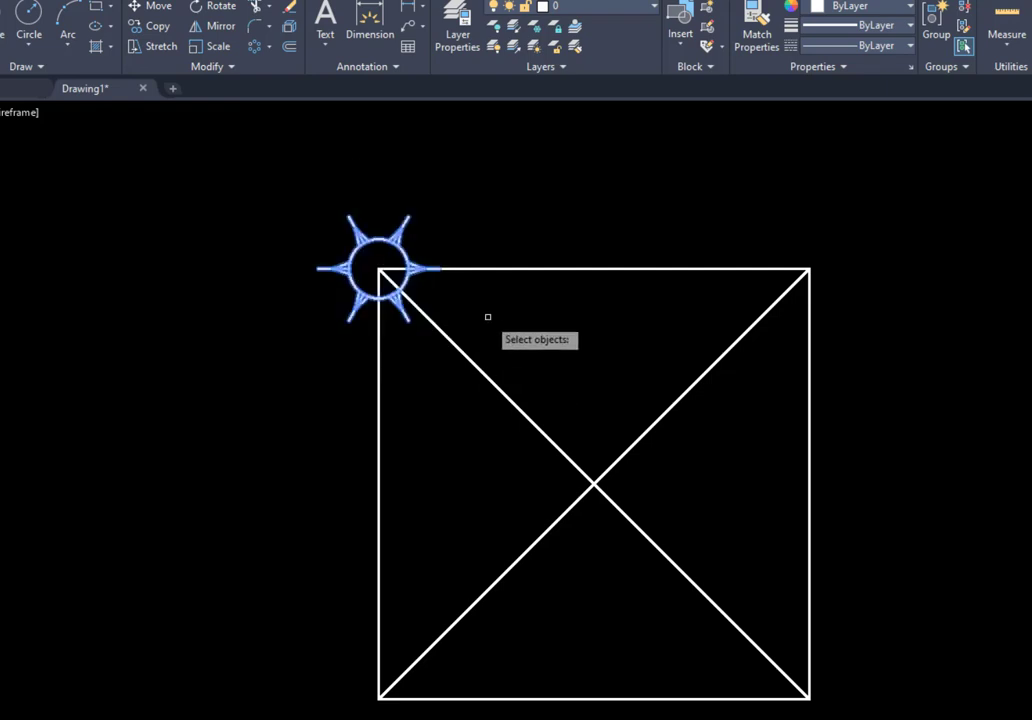
pyautogui.press('Return')
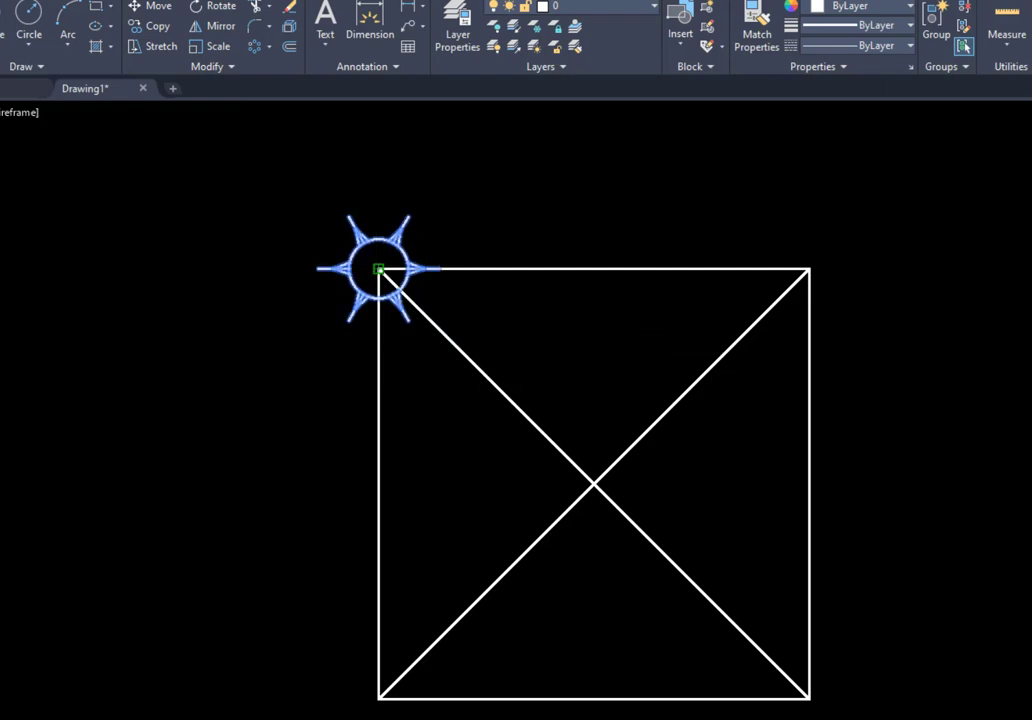
pyautogui.click(379, 269)
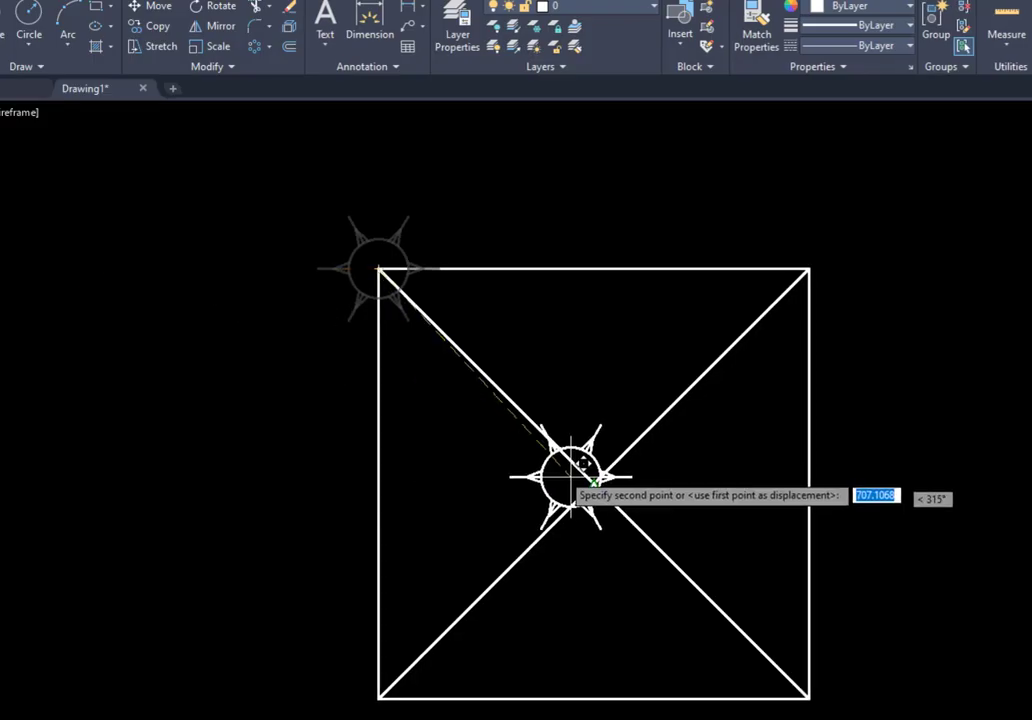
pyautogui.click(694, 708)
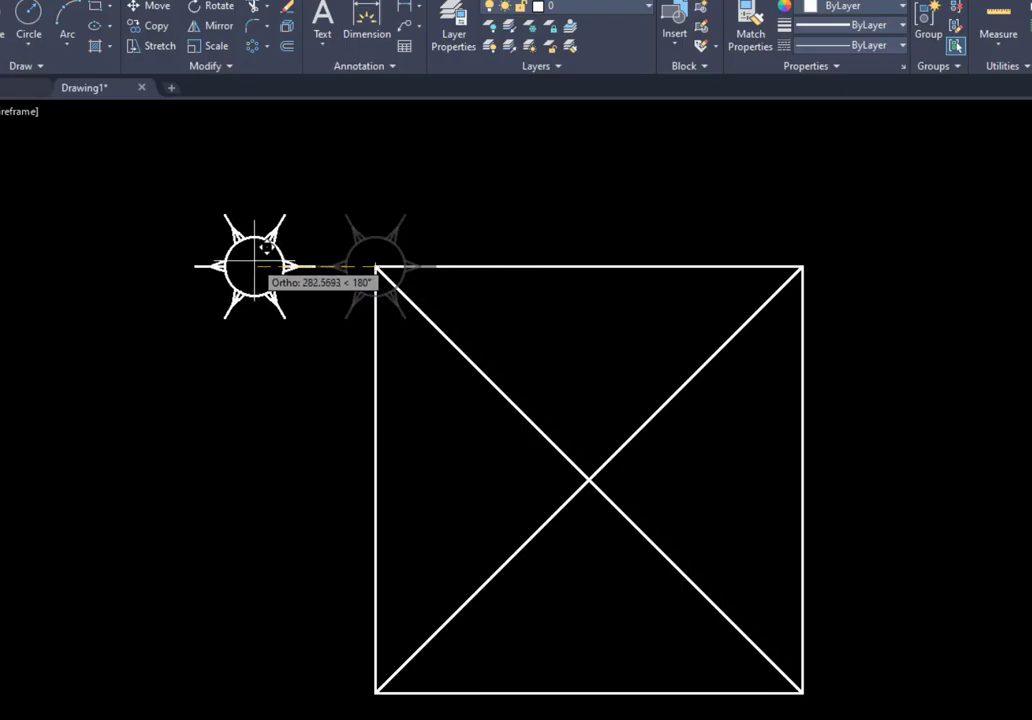
pyautogui.write('50')
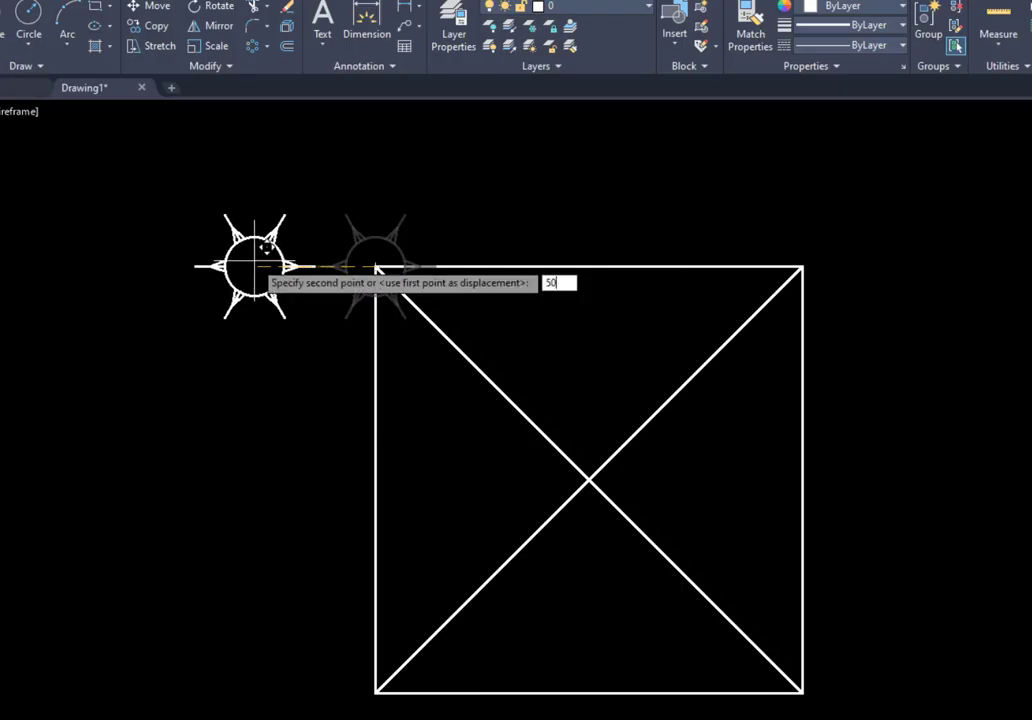
pyautogui.write('0')
pyautogui.press('Return')
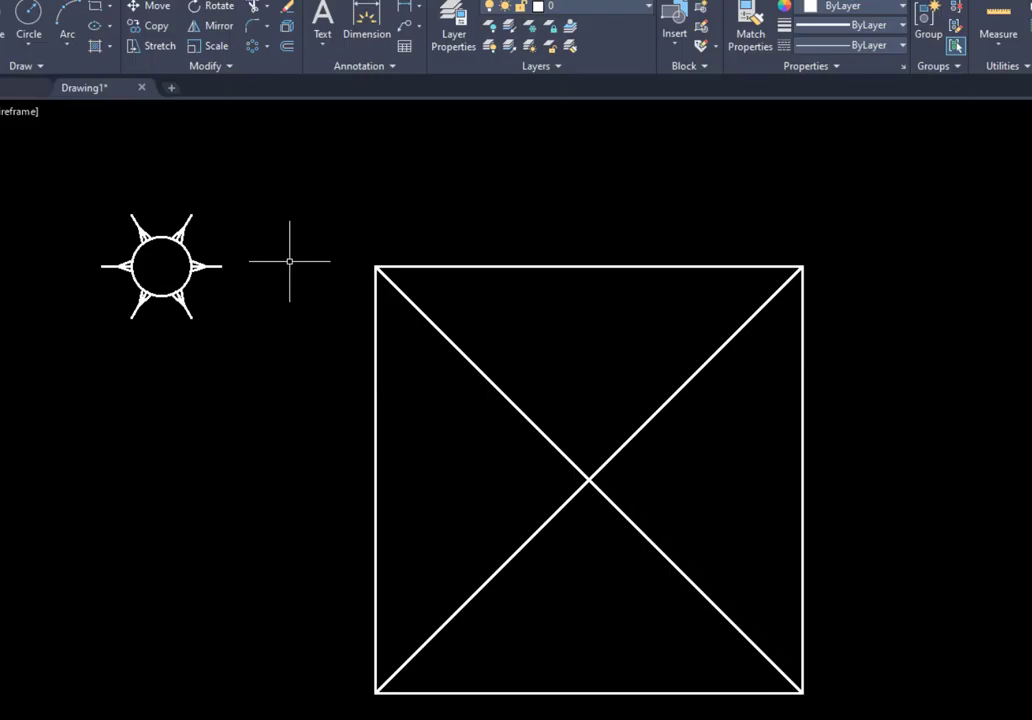
# Rotate both diagonals of the square by 45 degrees about their intersection, turning Ortho mode off before entering the angle
pyautogui.click(219, 9)
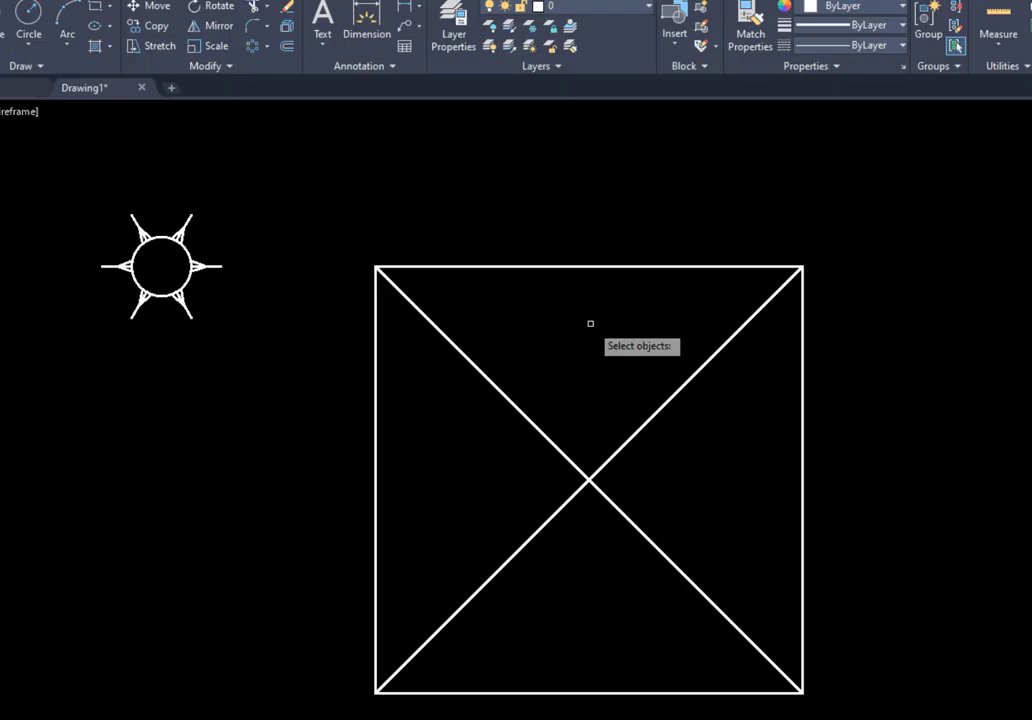
pyautogui.click(711, 387)
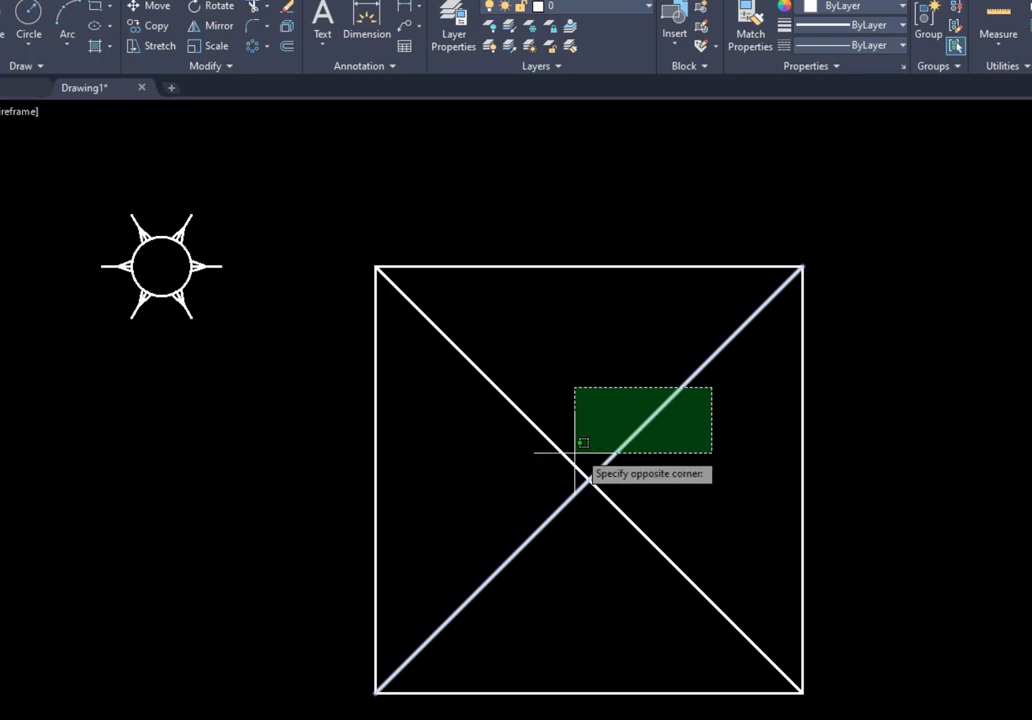
pyautogui.click(479, 538)
pyautogui.press('Return')
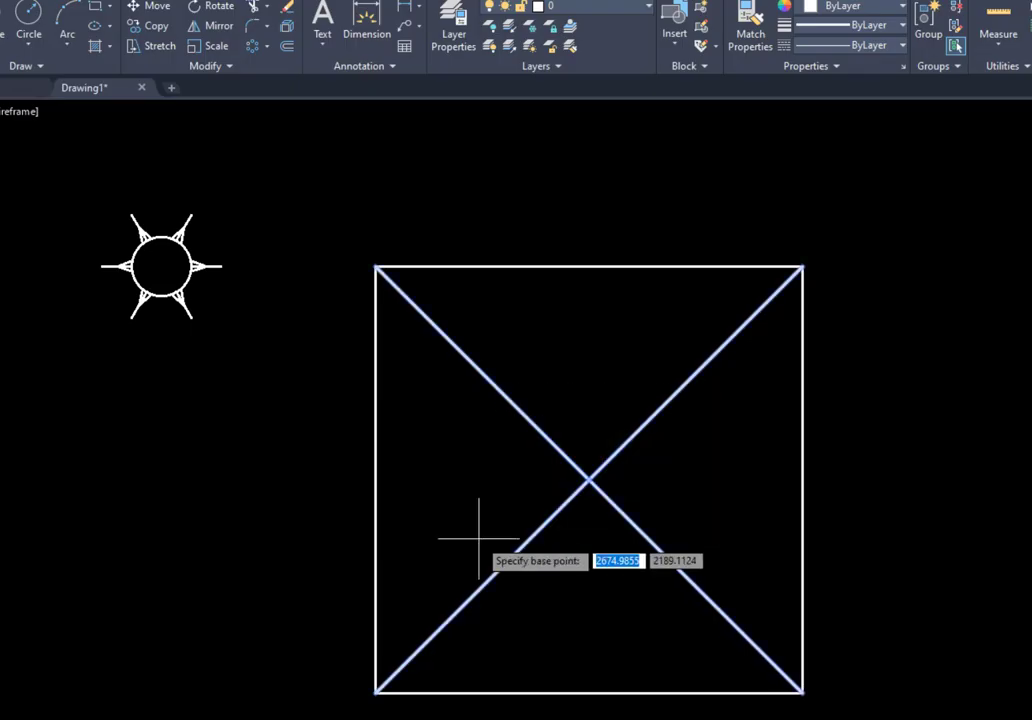
pyautogui.click(588, 481)
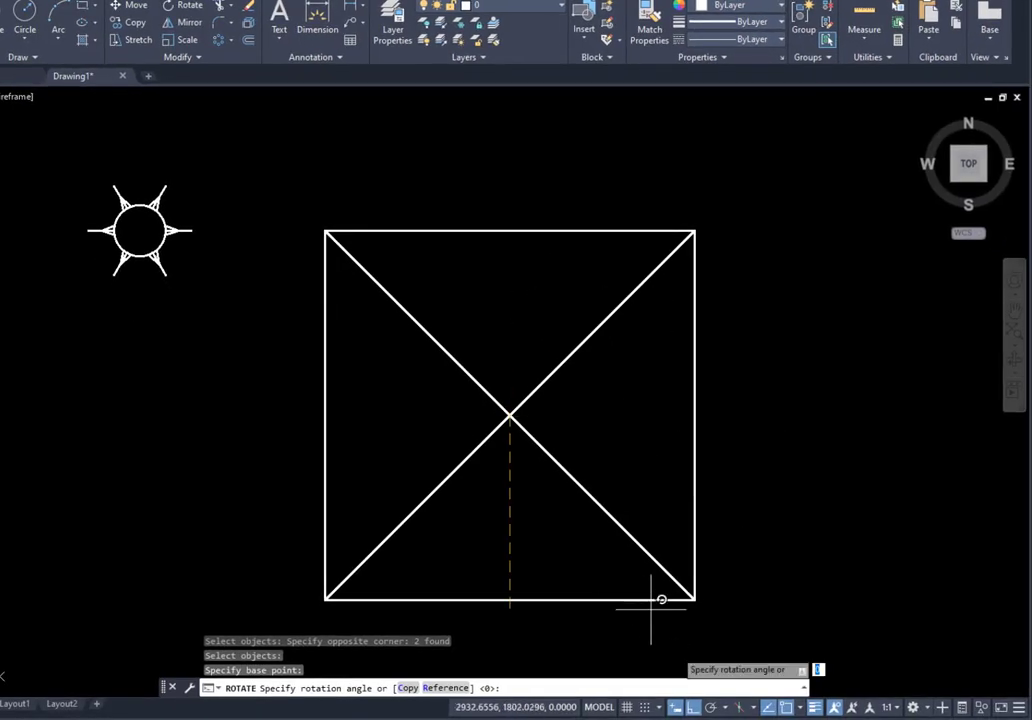
pyautogui.click(693, 708)
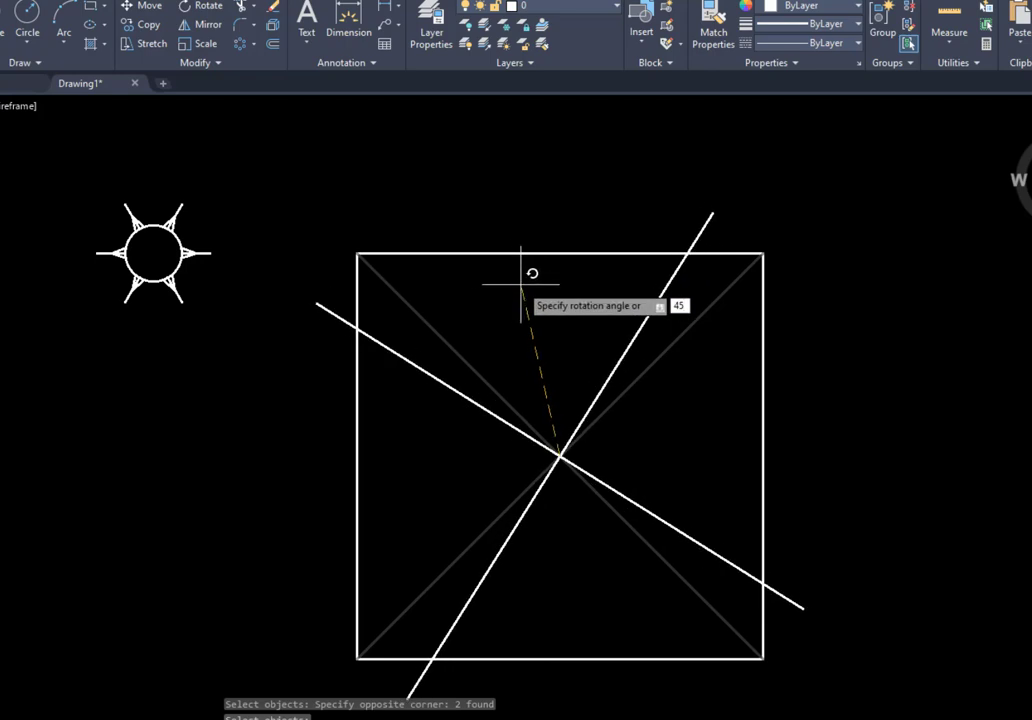
pyautogui.press('Return')
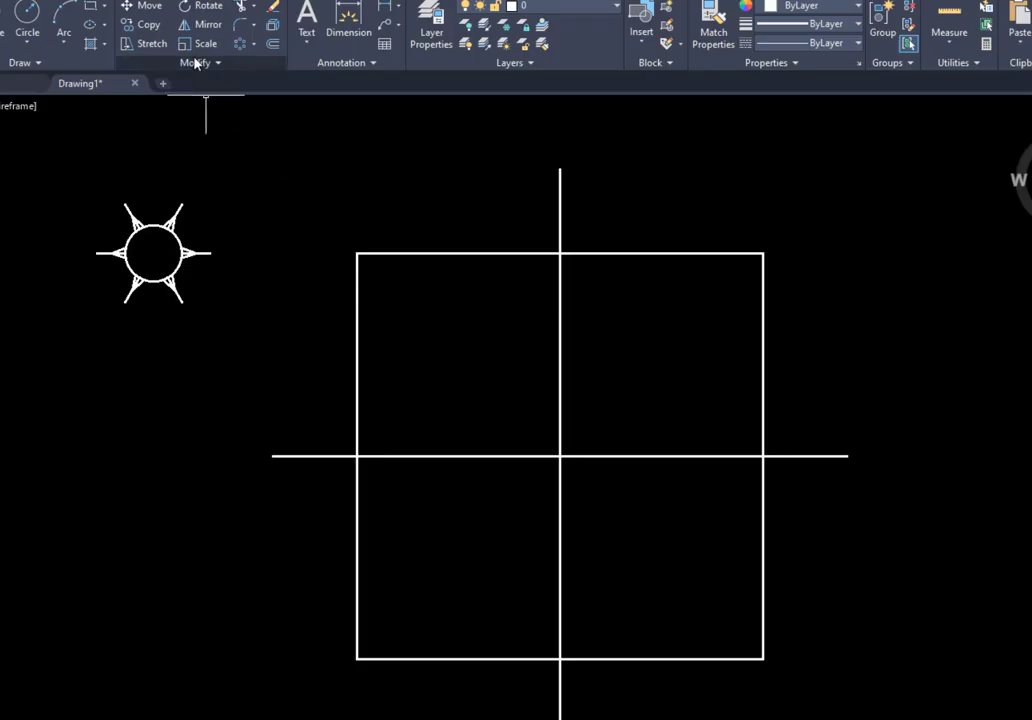
# Rotate a copy of the vertical and horizontal lines by -45 degrees about their intersection, keeping the originals with the Copy option
pyautogui.click(208, 6)
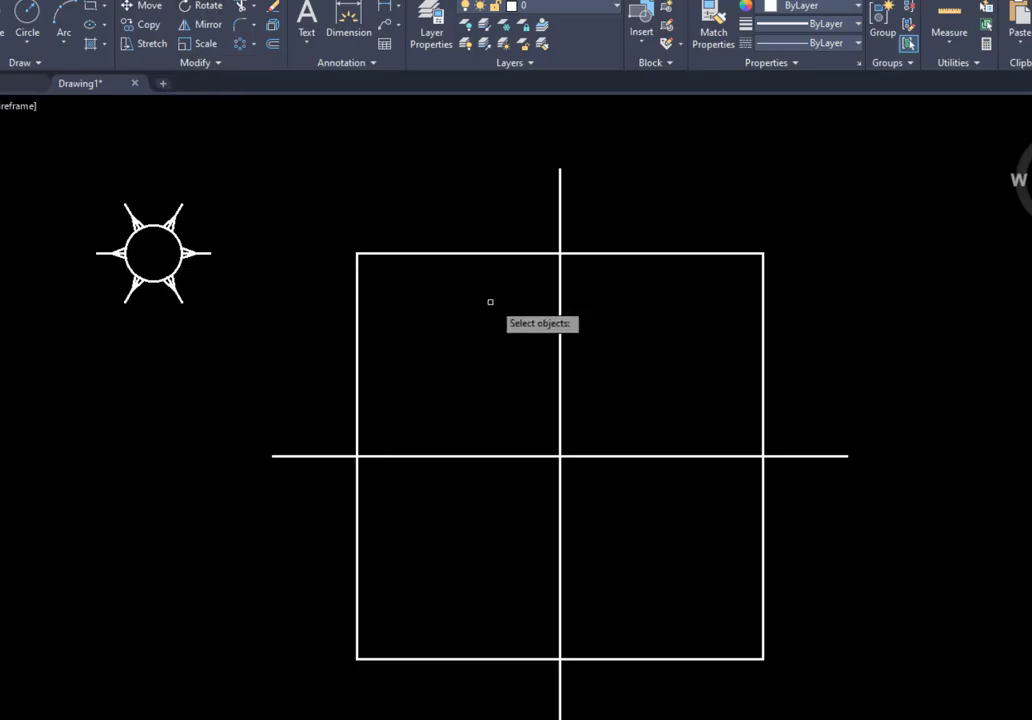
pyautogui.click(617, 373)
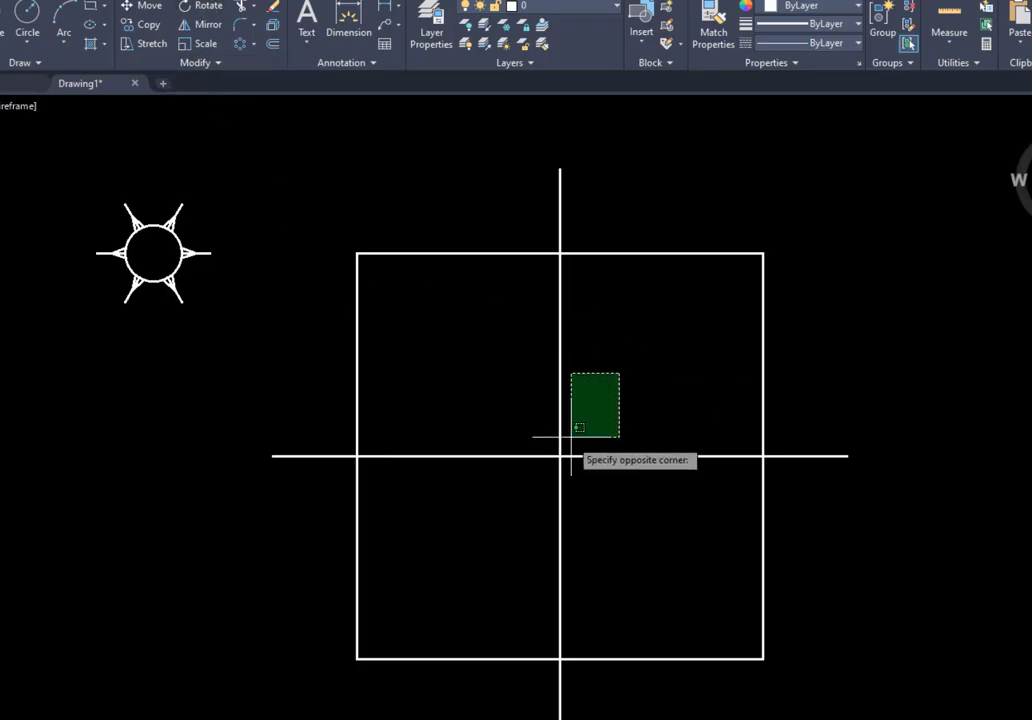
pyautogui.click(525, 479)
pyautogui.press('Return')
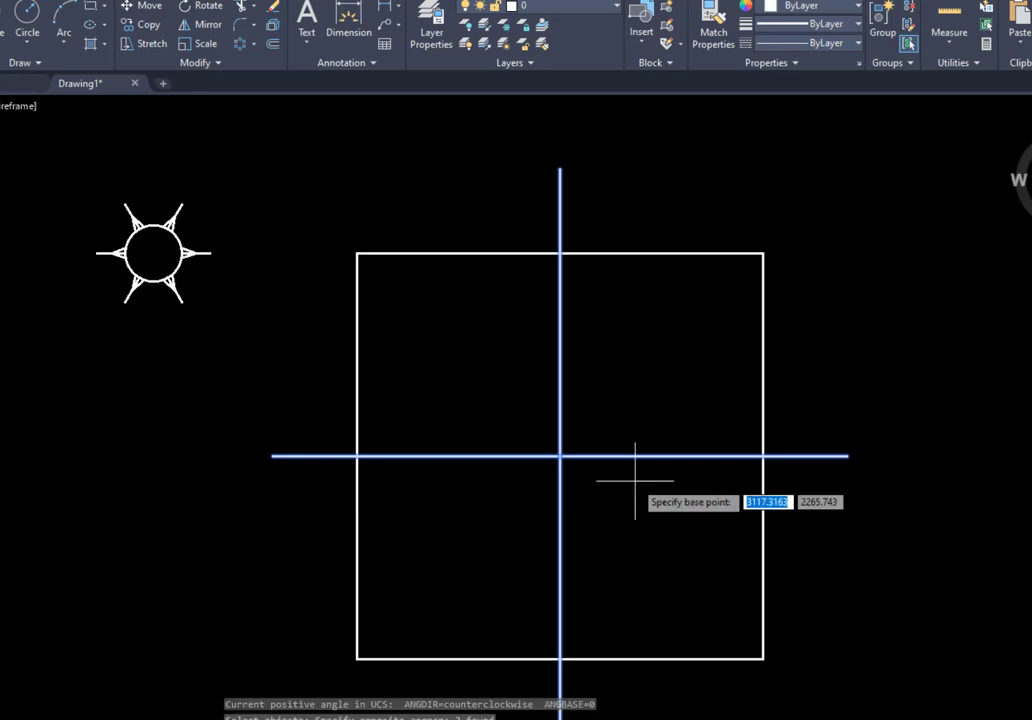
pyautogui.click(559, 456)
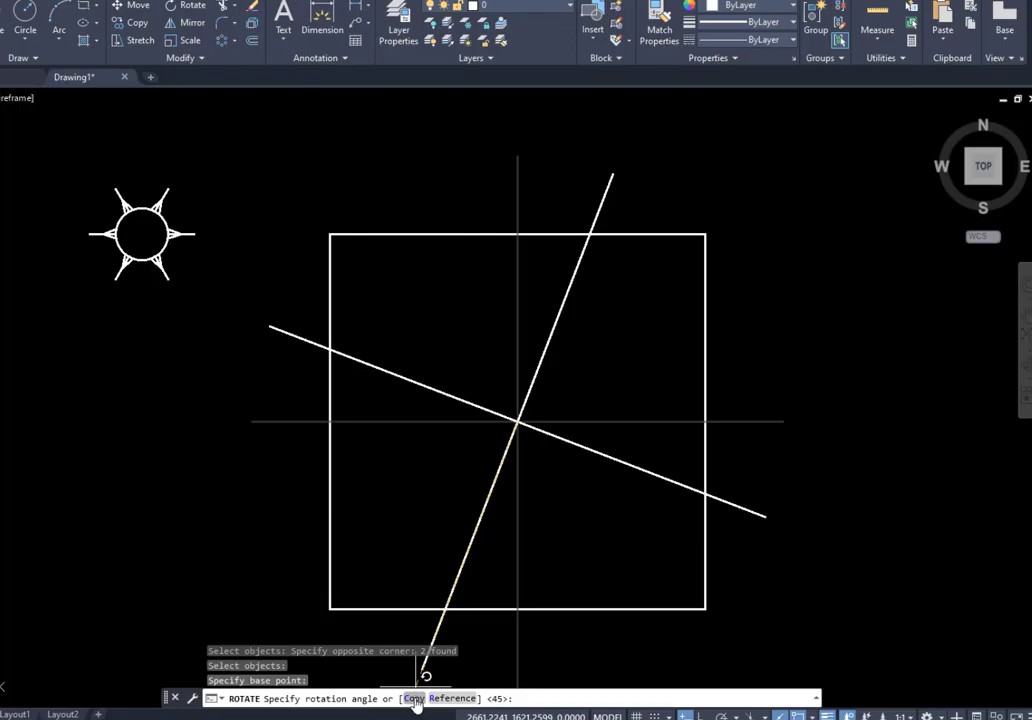
pyautogui.click(414, 698)
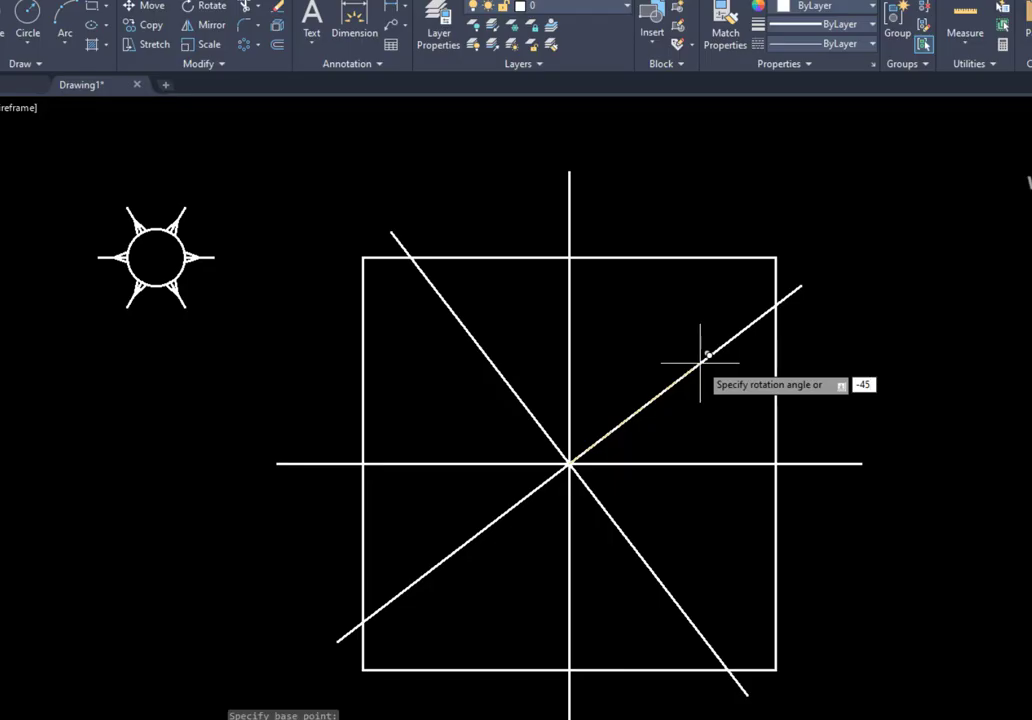
pyautogui.press('Return')
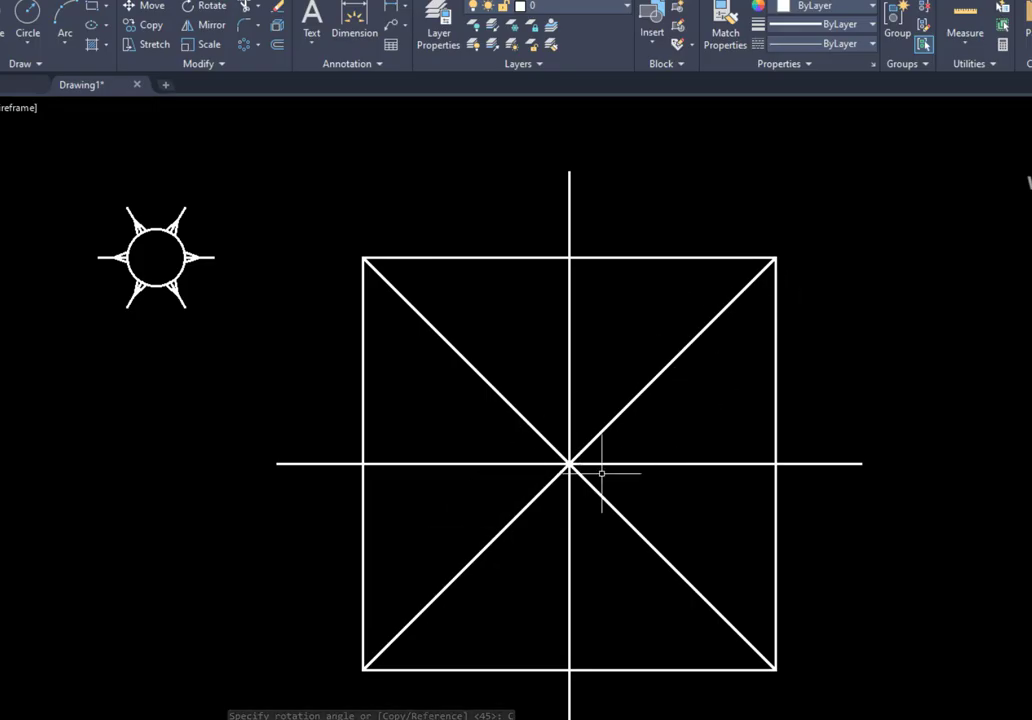
pyautogui.click(491, 537)
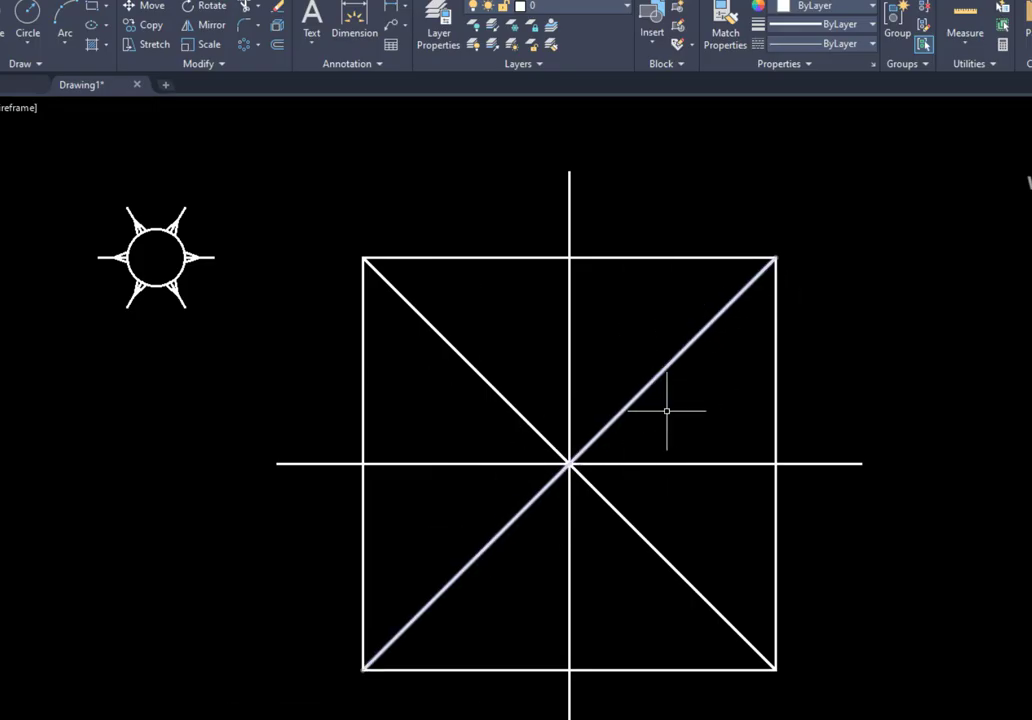
pyautogui.press('Escape')
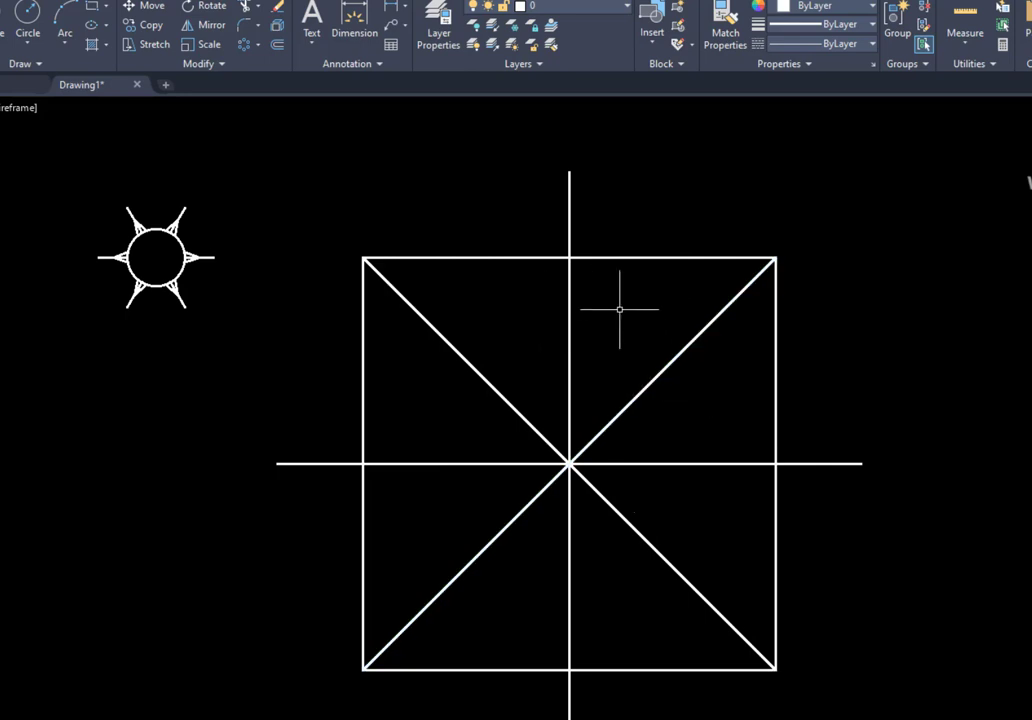
# Rotate the vertical line about the midpoint of the square's bottom edge with the Reference option, aligning its upper part with the square's upper-left corner
pyautogui.moveTo(617, 306); pyautogui.dragTo(578, 275, button='middle')
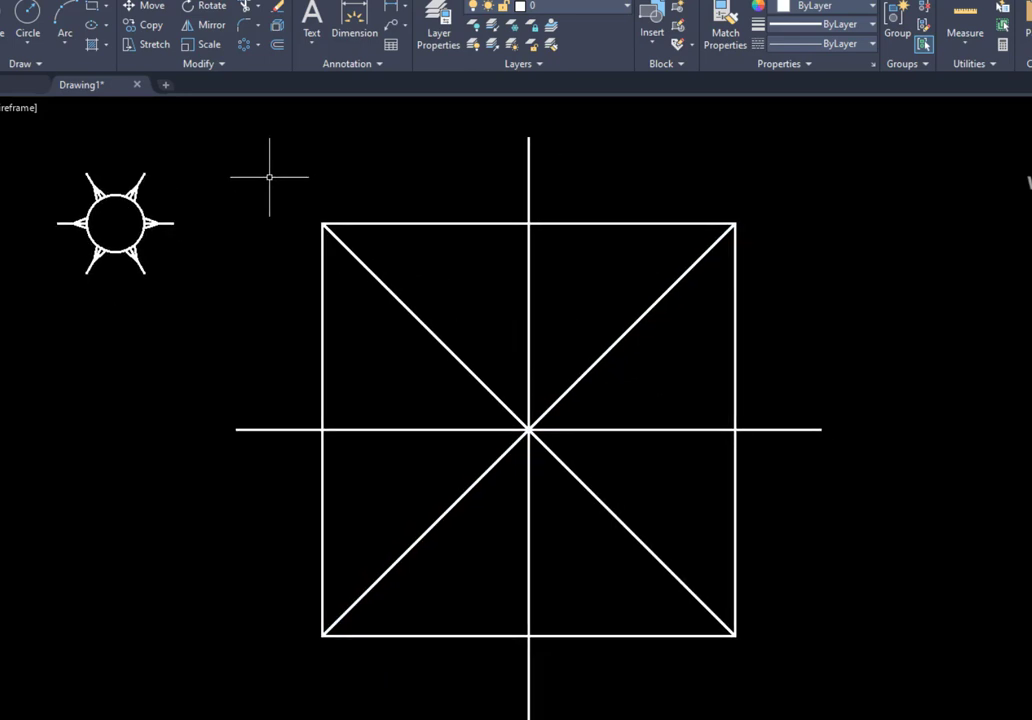
pyautogui.click(210, 8)
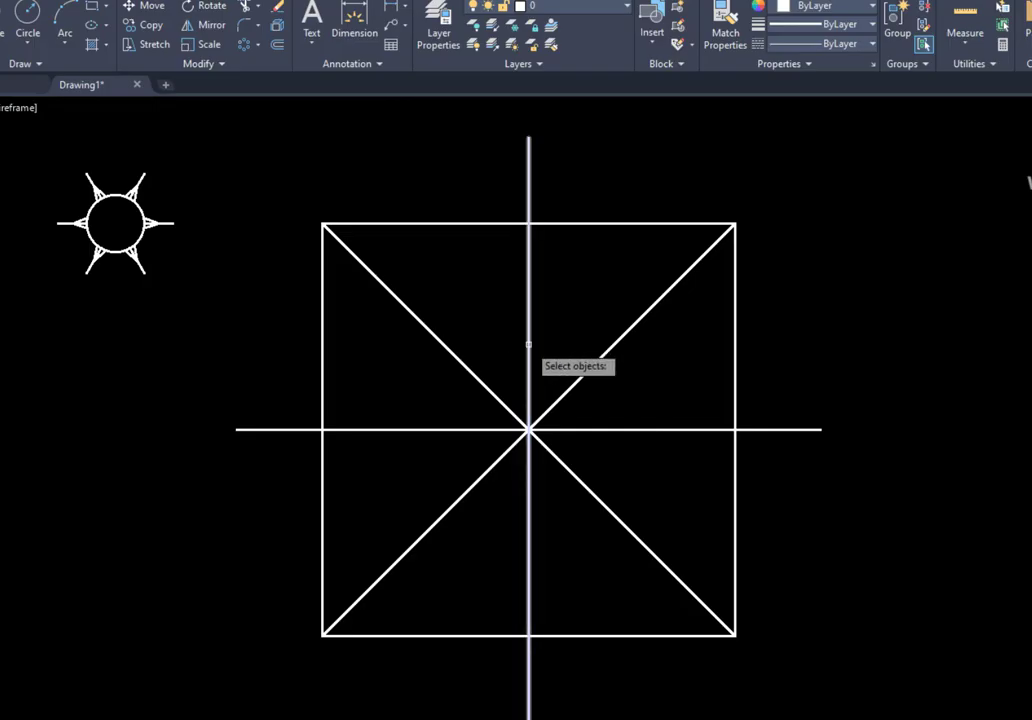
pyautogui.click(554, 299)
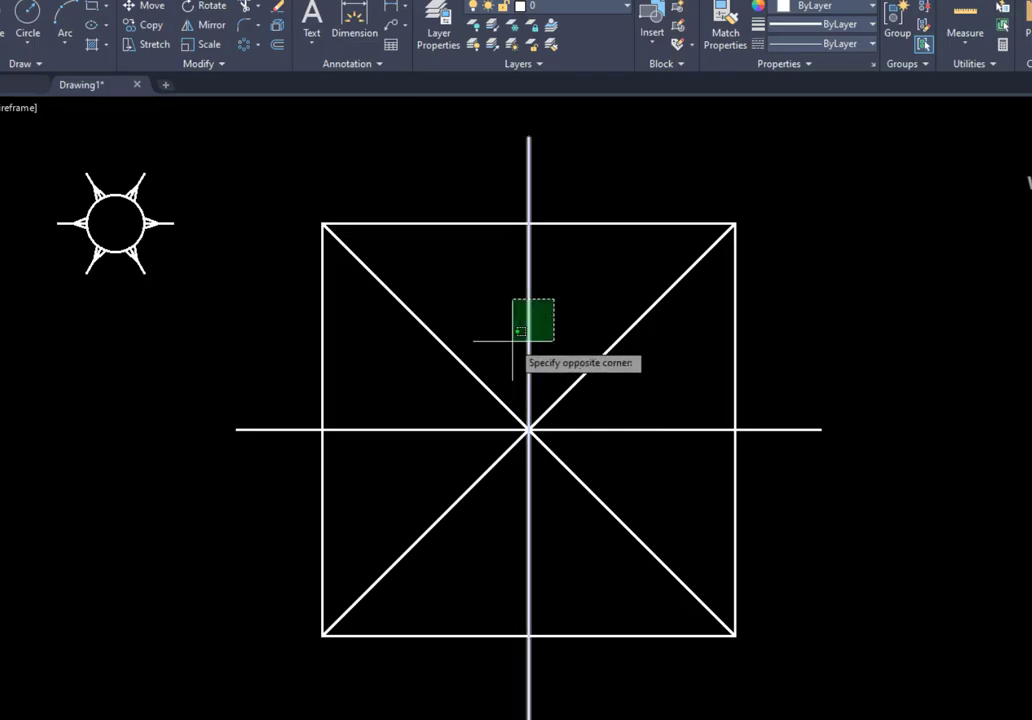
pyautogui.click(512, 341)
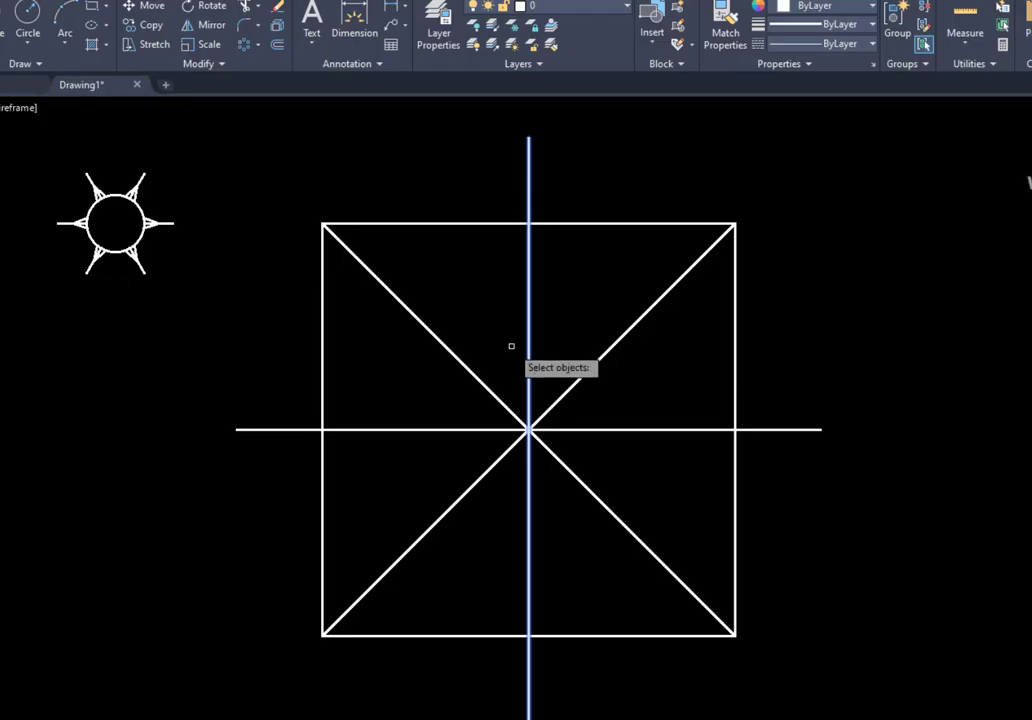
pyautogui.press('Return')
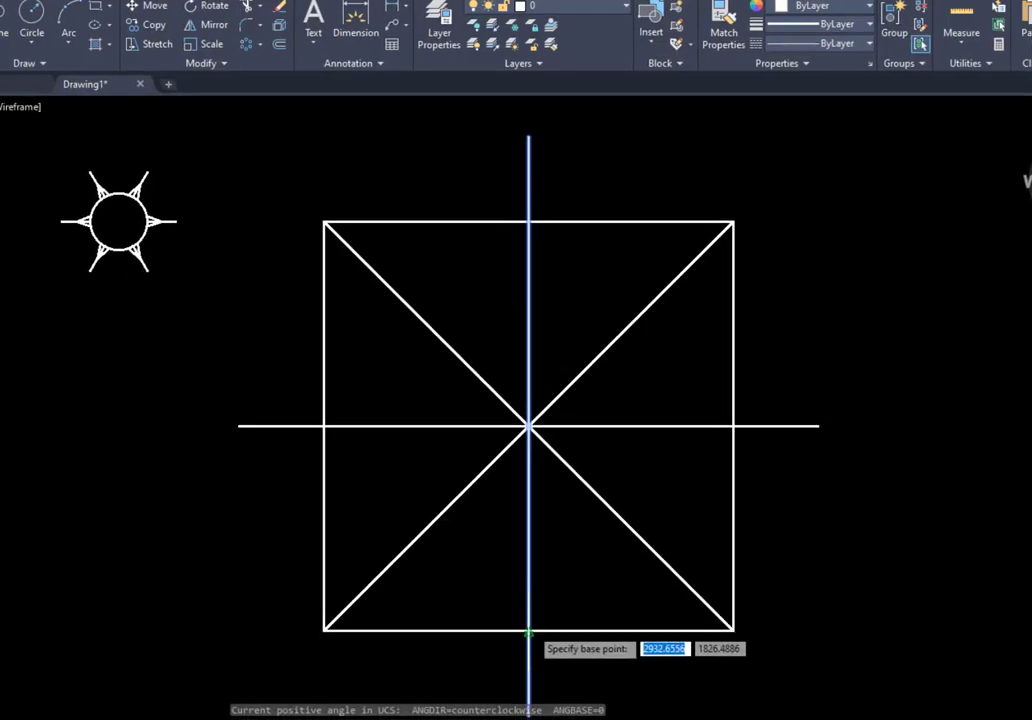
pyautogui.click(528, 631)
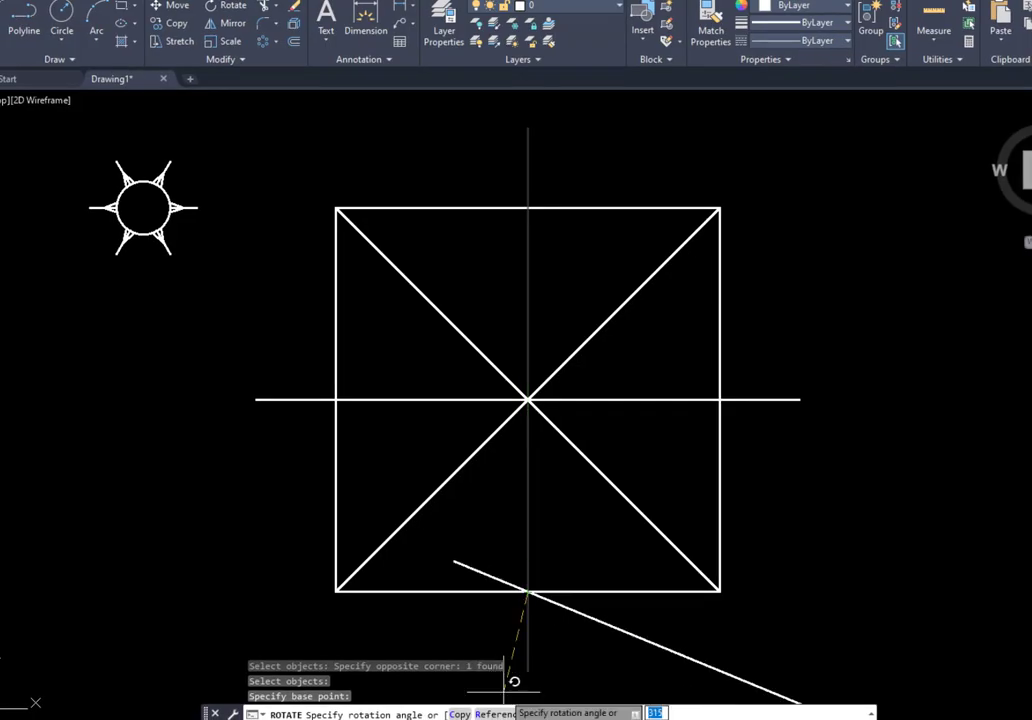
pyautogui.click(501, 714)
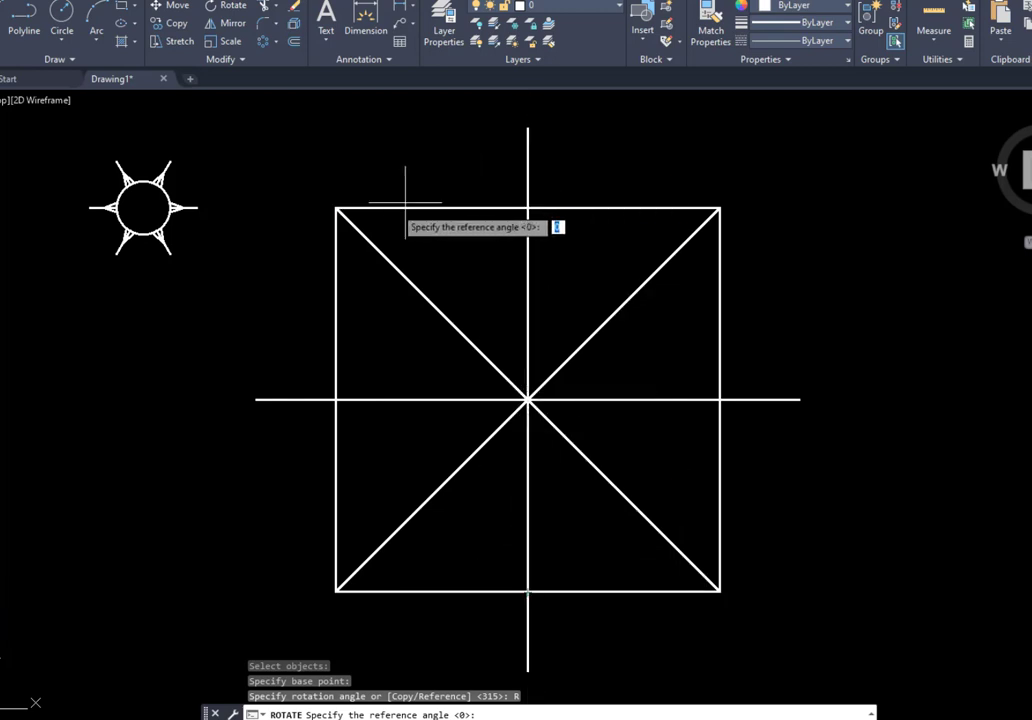
pyautogui.click(527, 591)
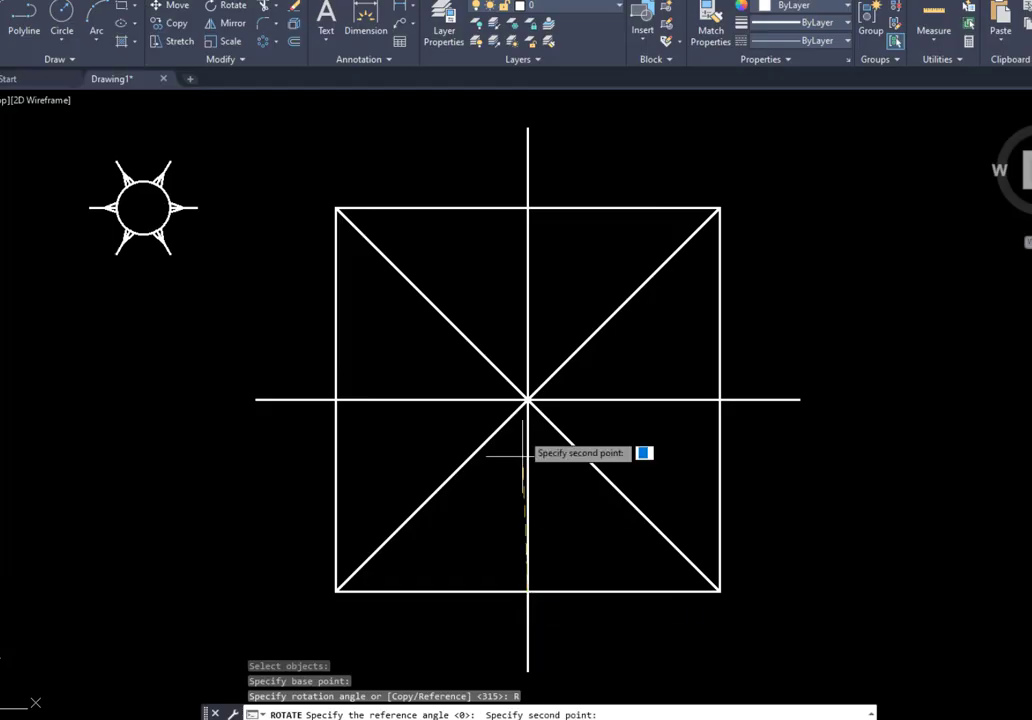
pyautogui.click(527, 128)
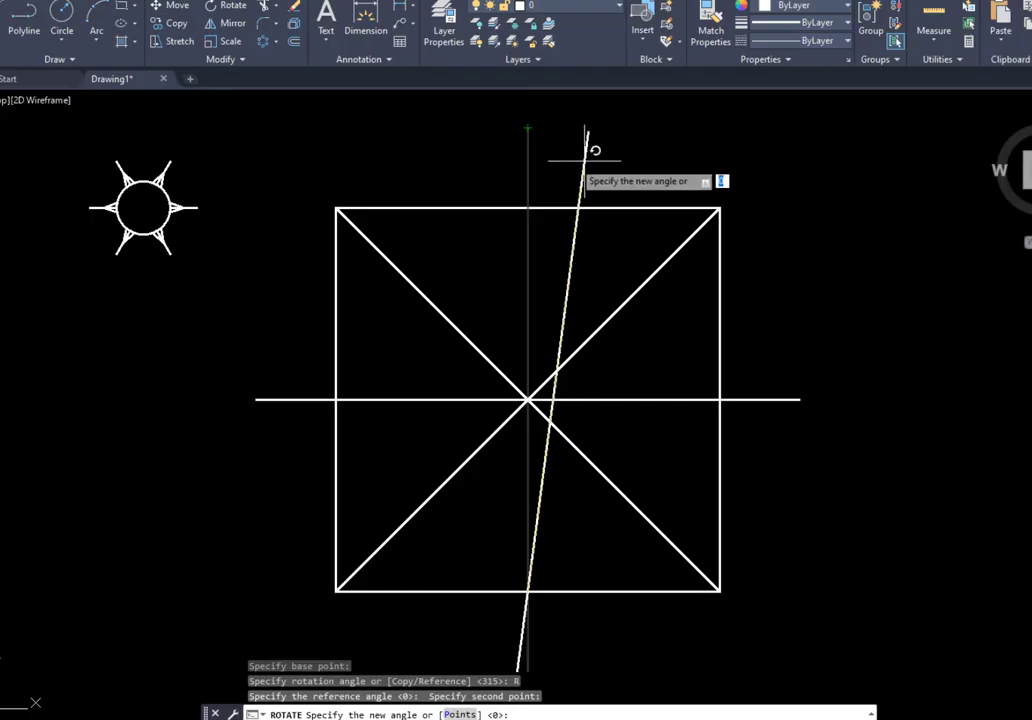
pyautogui.click(337, 206)
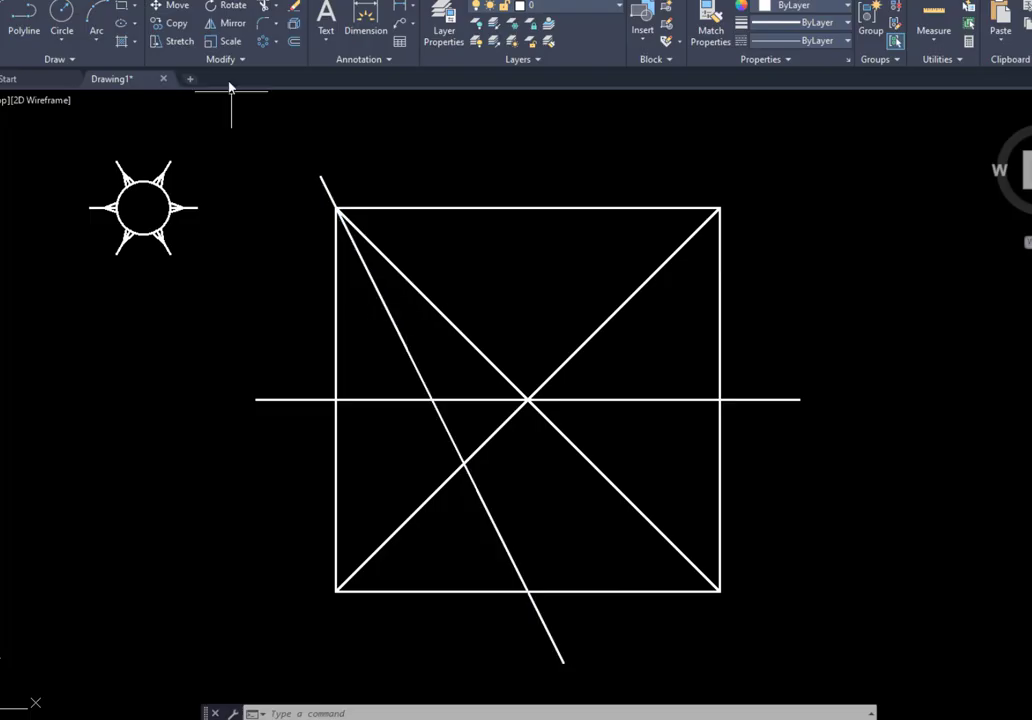
# Rotate the horizontal line about the square's right-edge midpoint, using Reference along the line and Points on the slanted line's ends to make them parallel
pyautogui.click(231, 7)
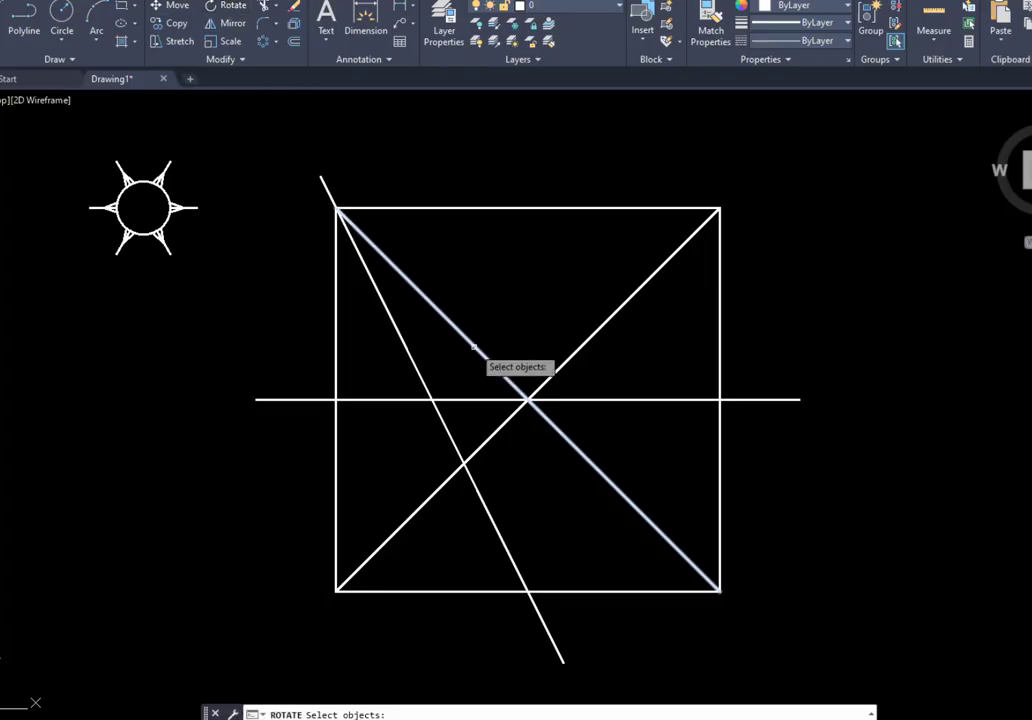
pyautogui.click(590, 397)
pyautogui.press('Return')
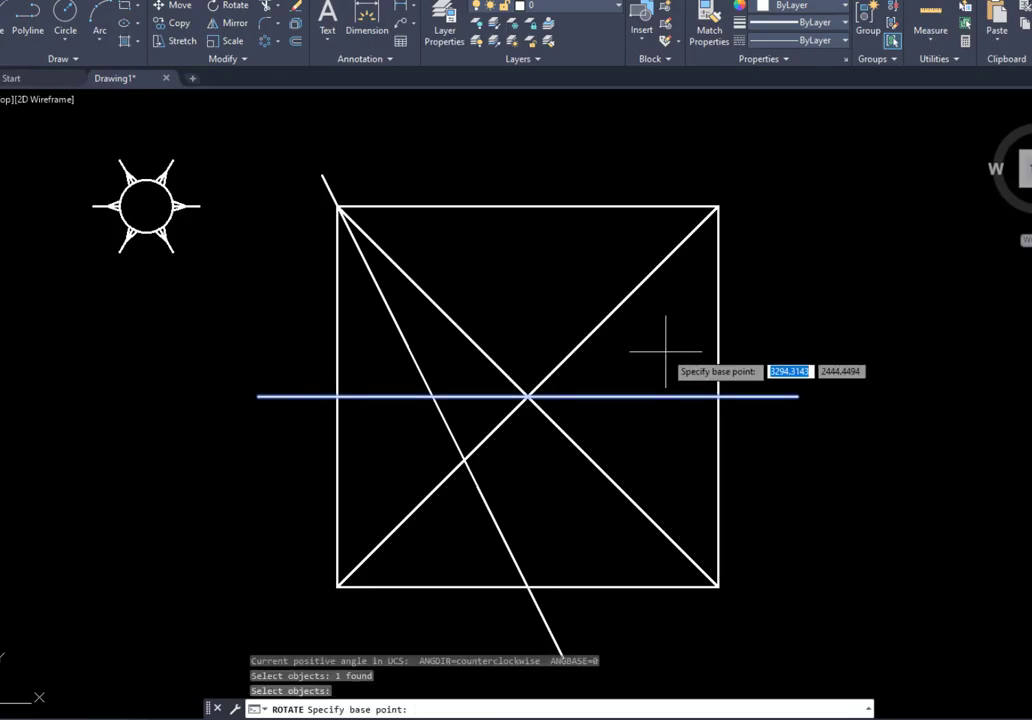
pyautogui.click(718, 397)
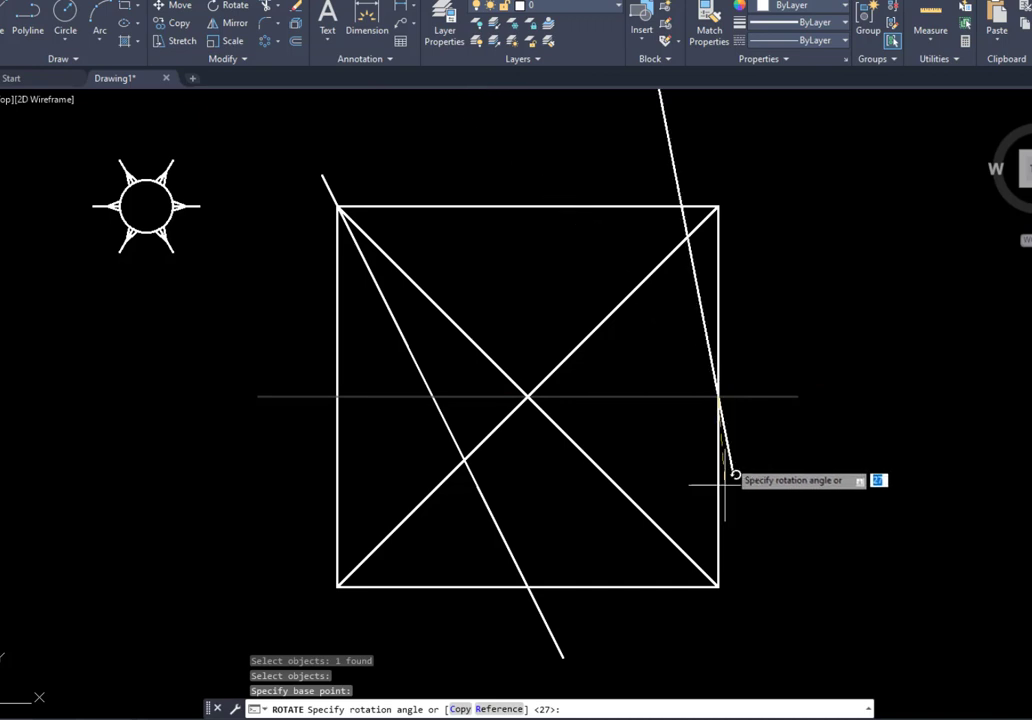
pyautogui.write('R')
pyautogui.press('Return')
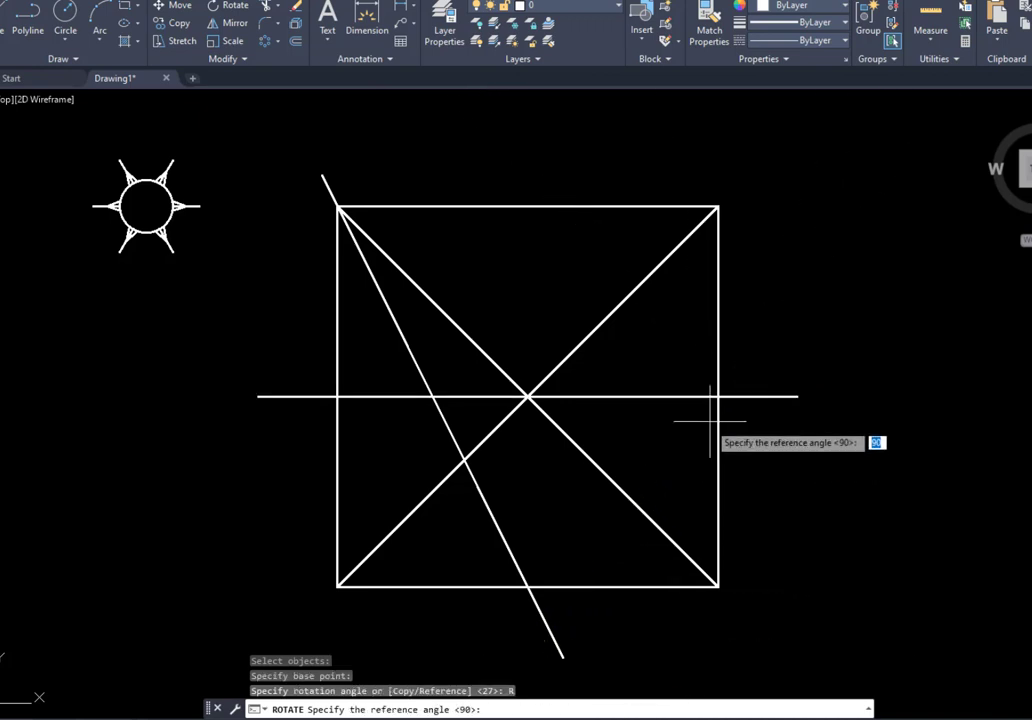
pyautogui.click(718, 398)
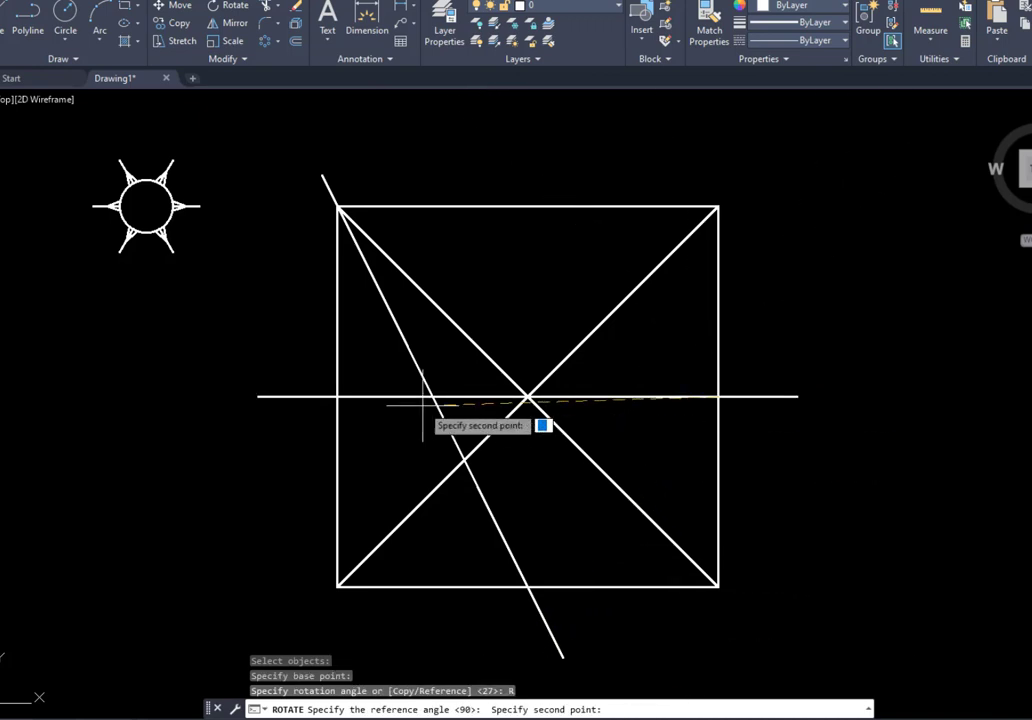
pyautogui.click(258, 397)
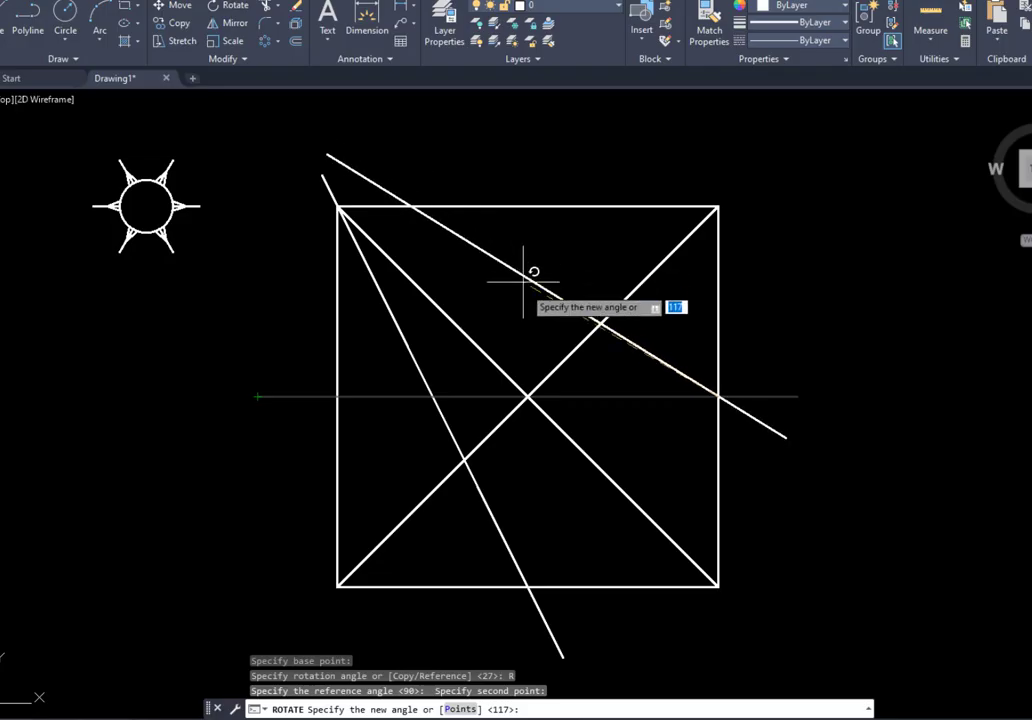
pyautogui.click(460, 710)
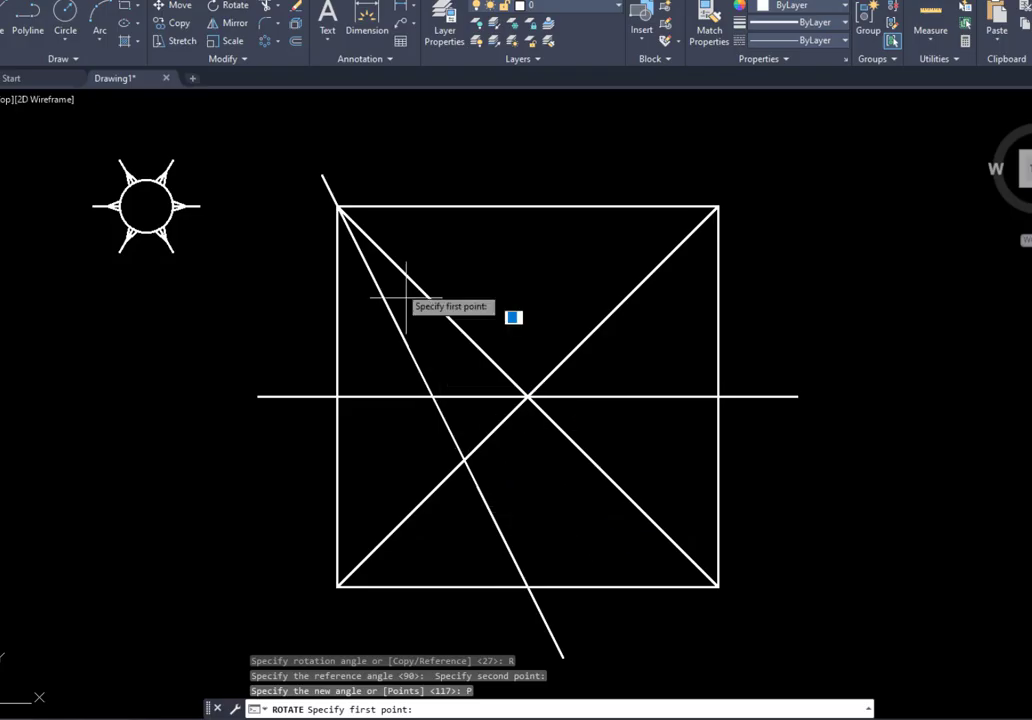
pyautogui.click(562, 656)
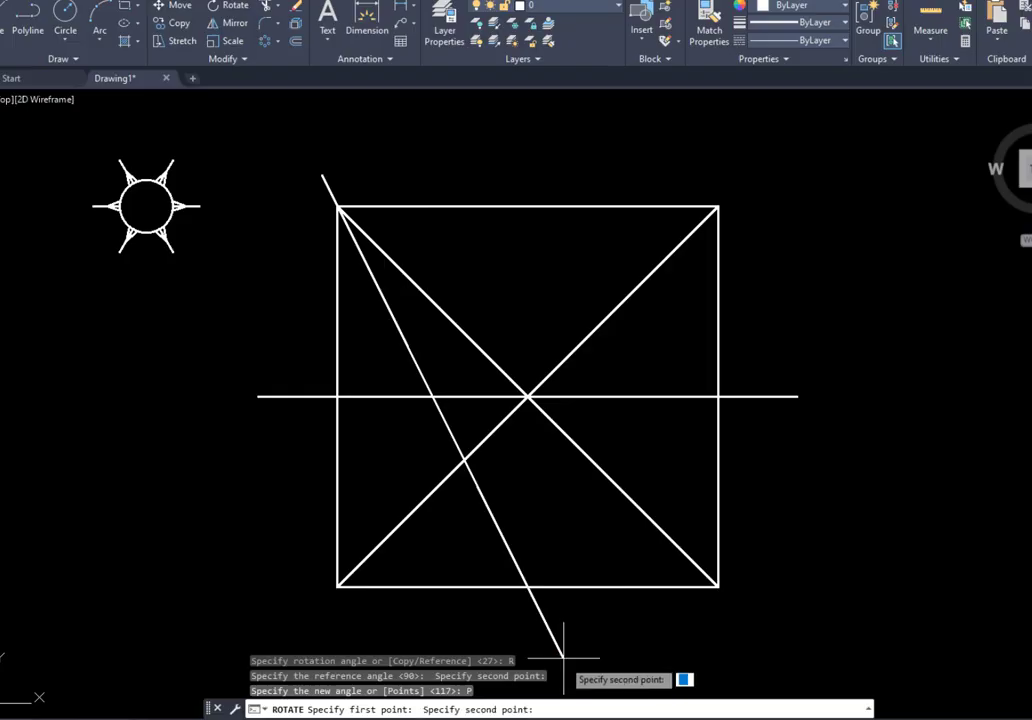
pyautogui.click(322, 174)
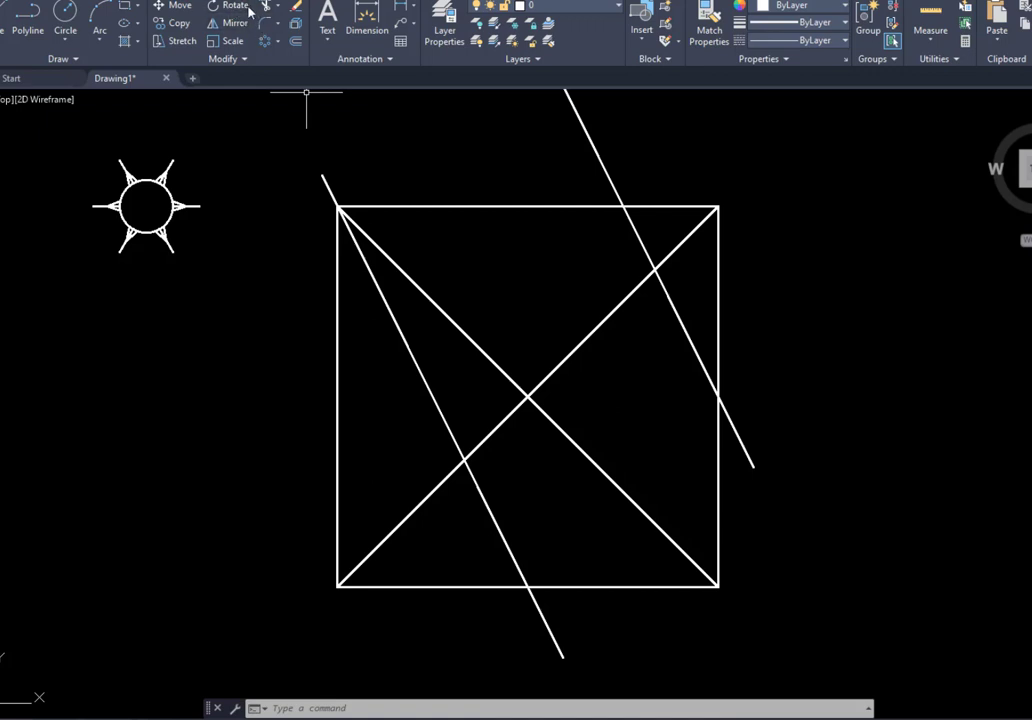
# Delete the two parallel slanted lines crossing the square, leaving the square and its diagonals
pyautogui.click(278, 8)
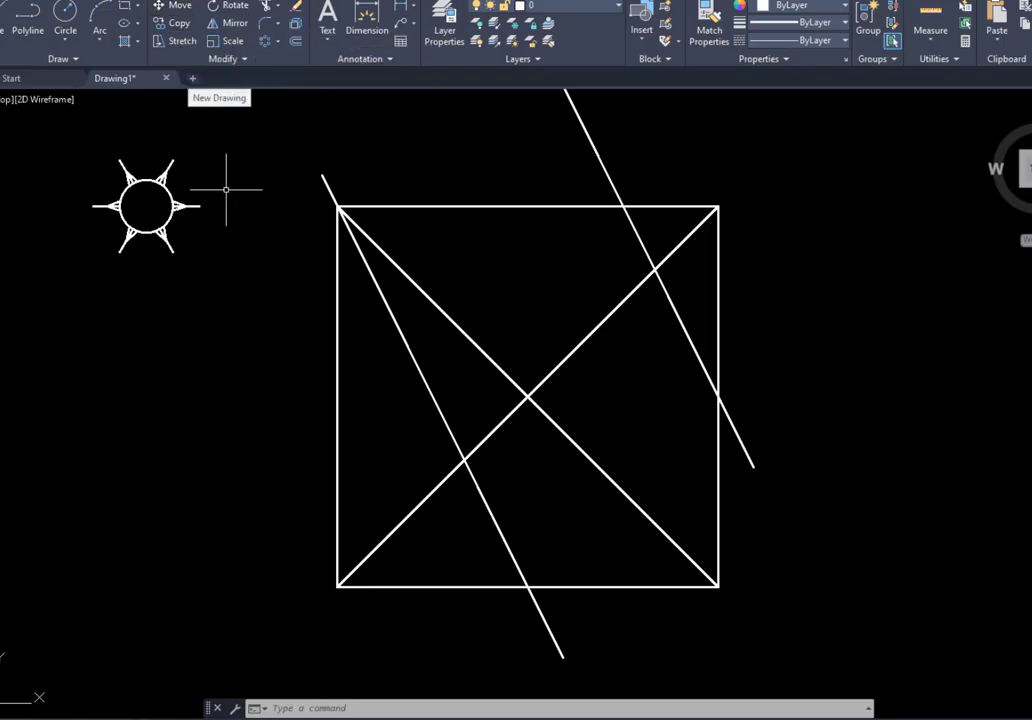
pyautogui.click(692, 300)
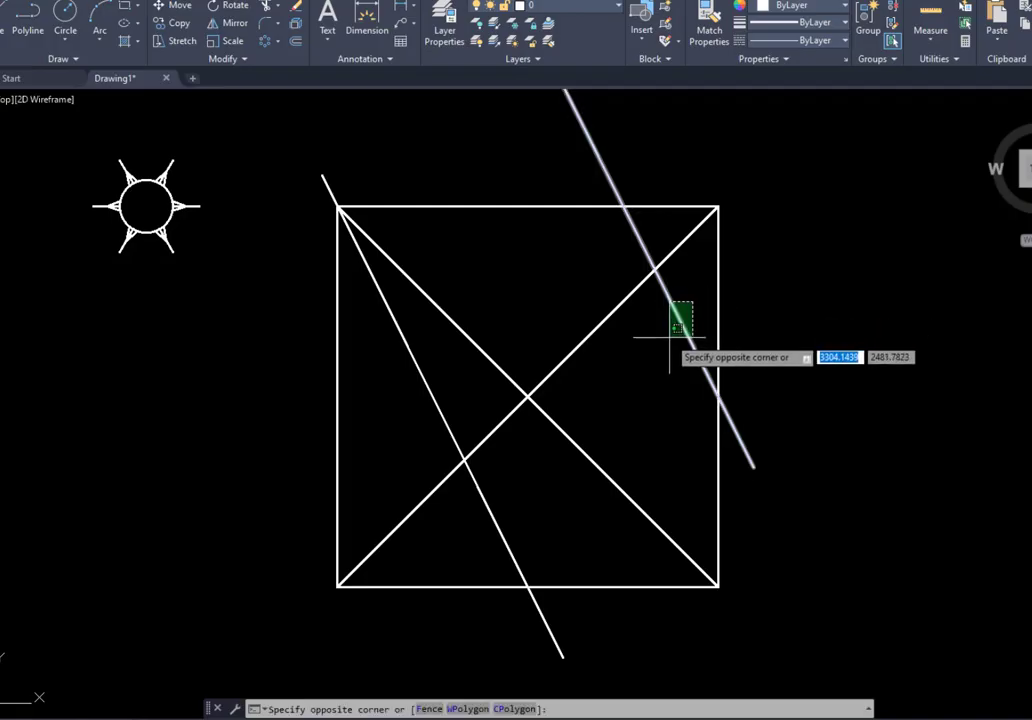
pyautogui.click(670, 338)
pyautogui.click(490, 501)
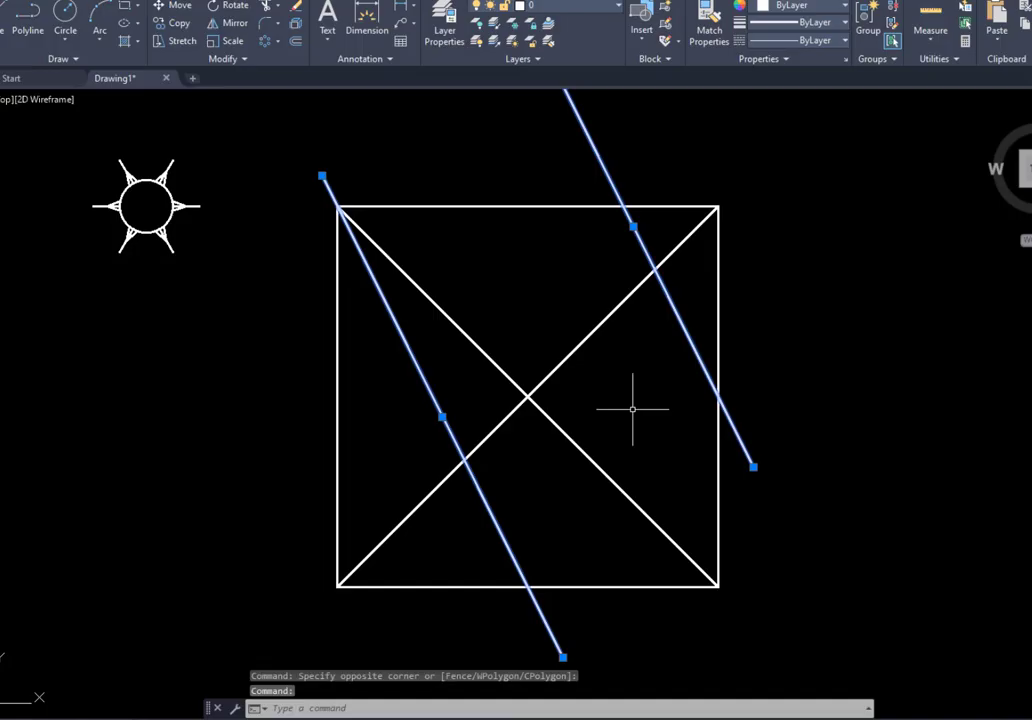
pyautogui.press('Delete')
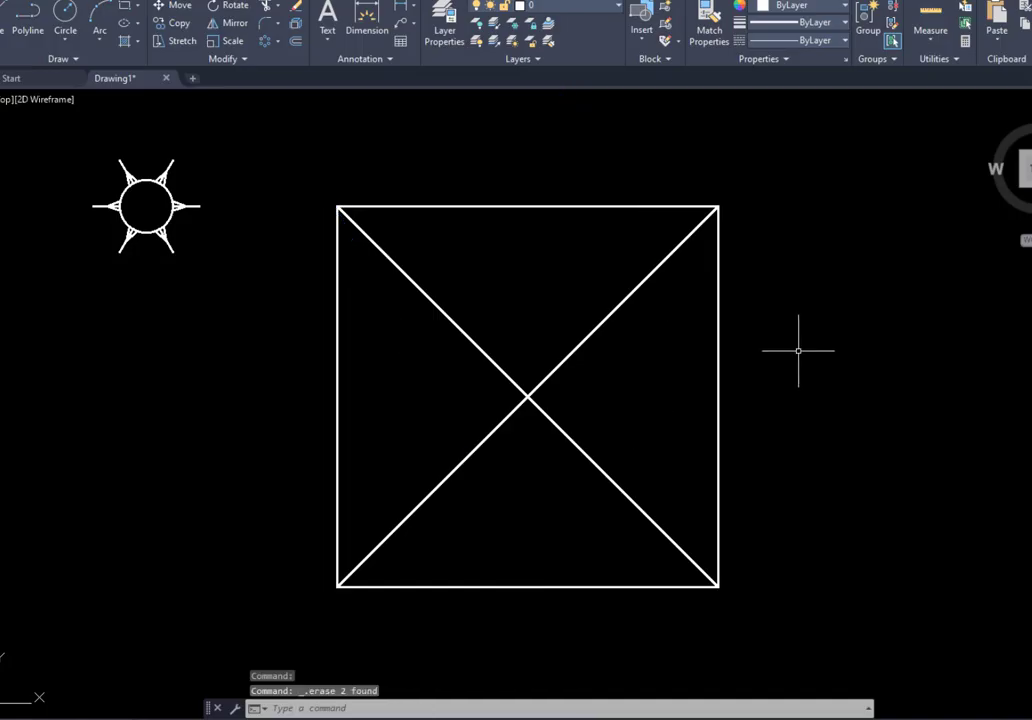
# Copy the sun symbol by its circle's centre to the square's two upper corners and the intersection of the diagonals
pyautogui.scroll(-2, 798, 350)
pyautogui.moveTo(486, 265); pyautogui.dragTo(488, 299, button='middle')
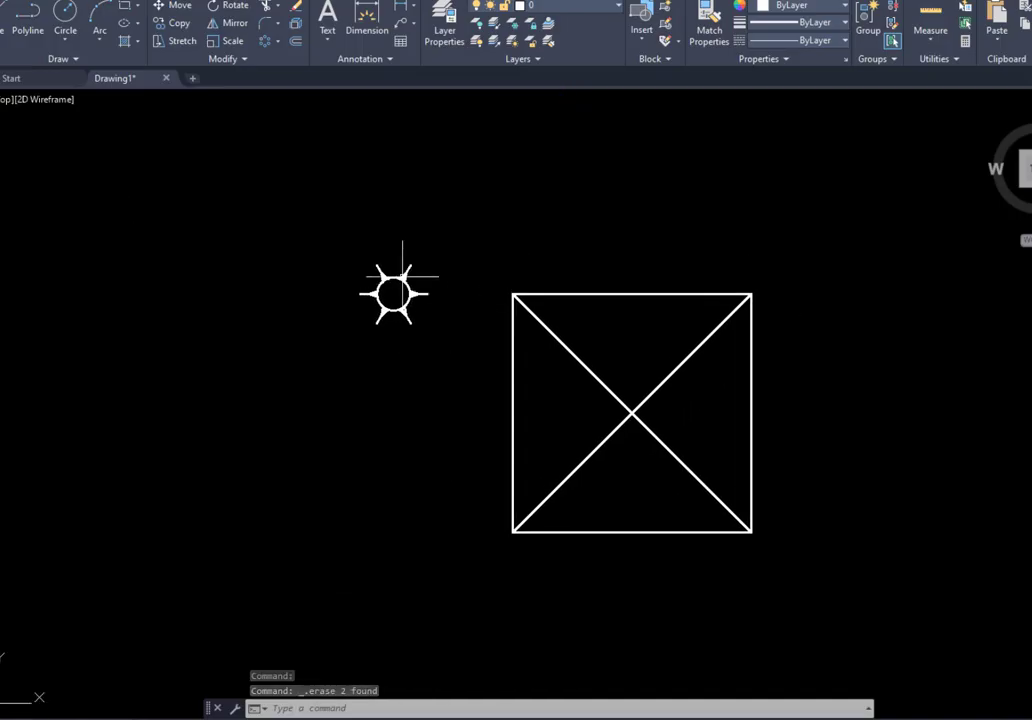
pyautogui.click(178, 24)
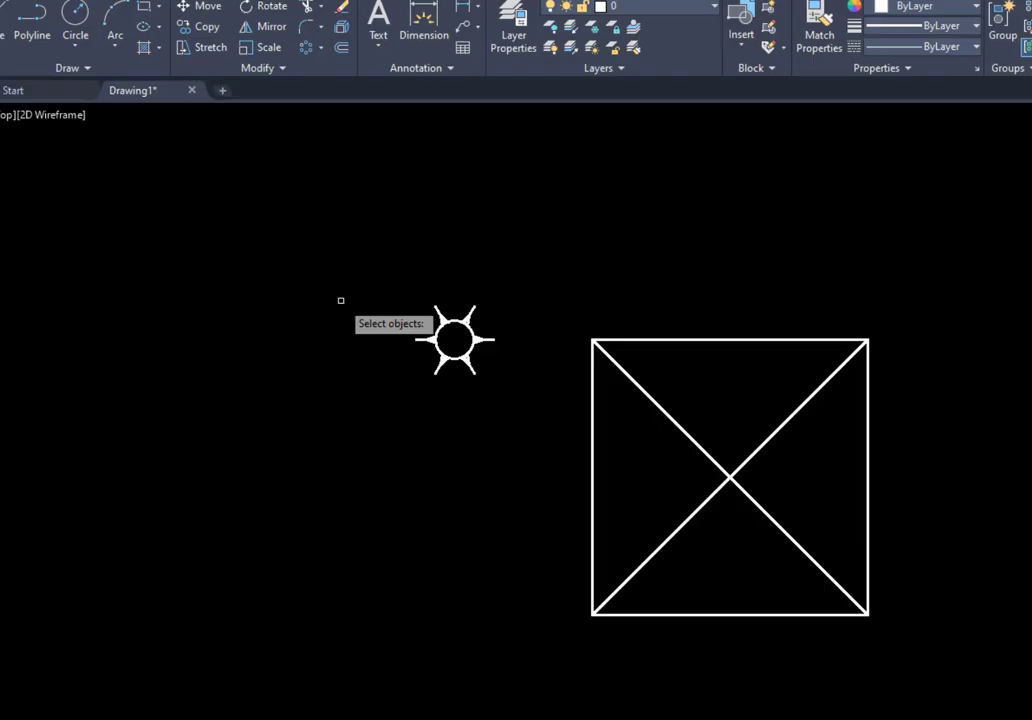
pyautogui.click(522, 260)
pyautogui.click(372, 420)
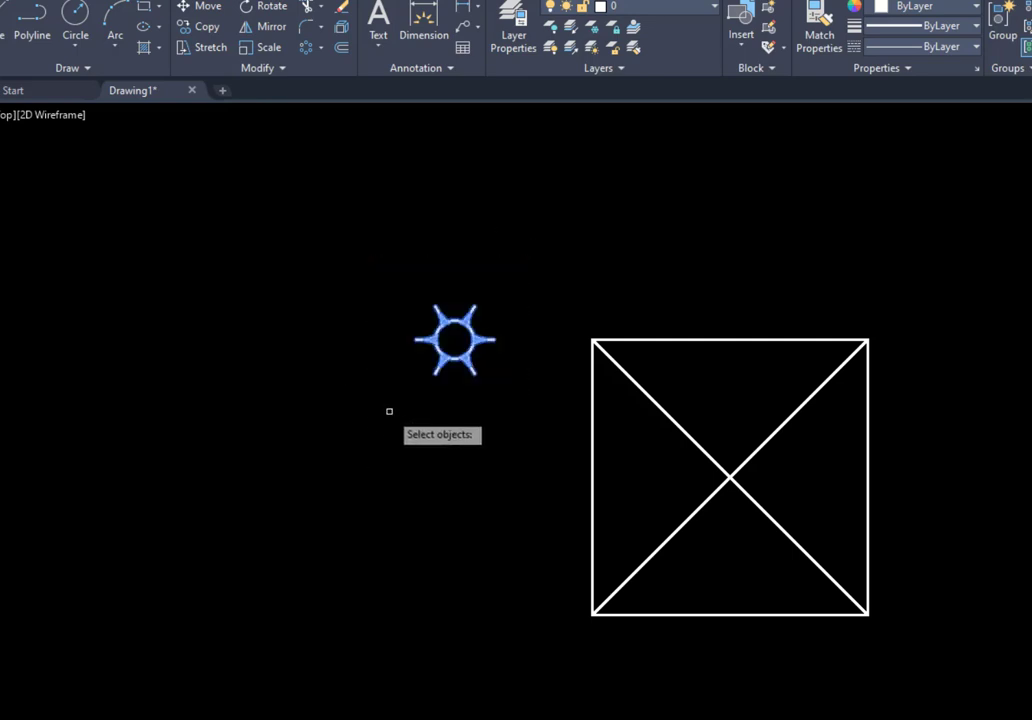
pyautogui.press('Return')
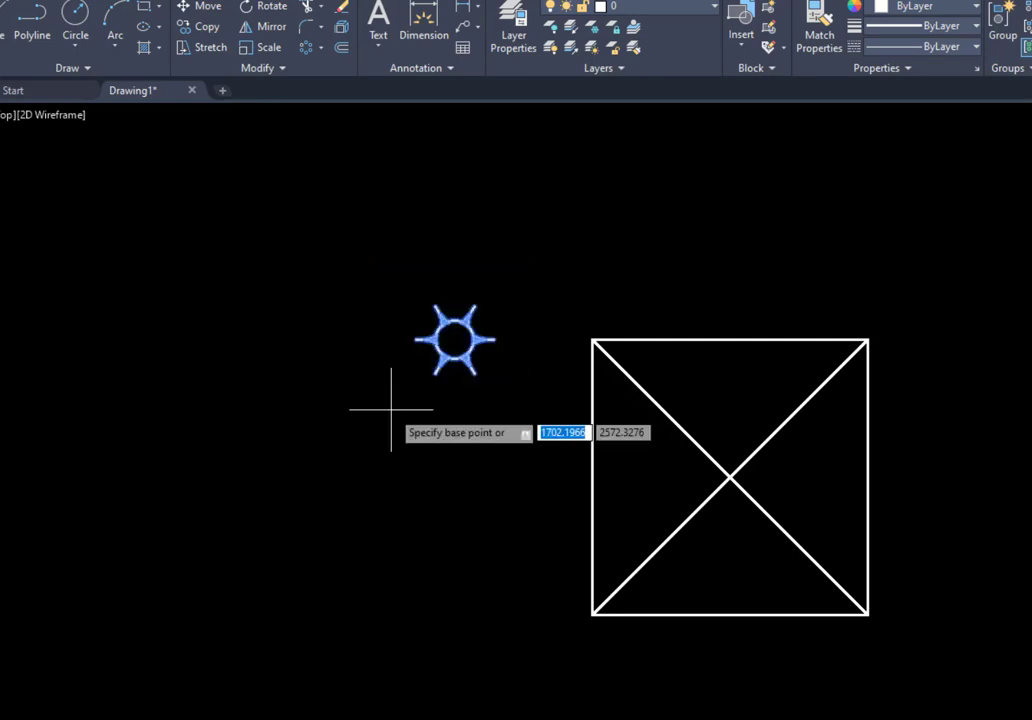
pyautogui.click(455, 340)
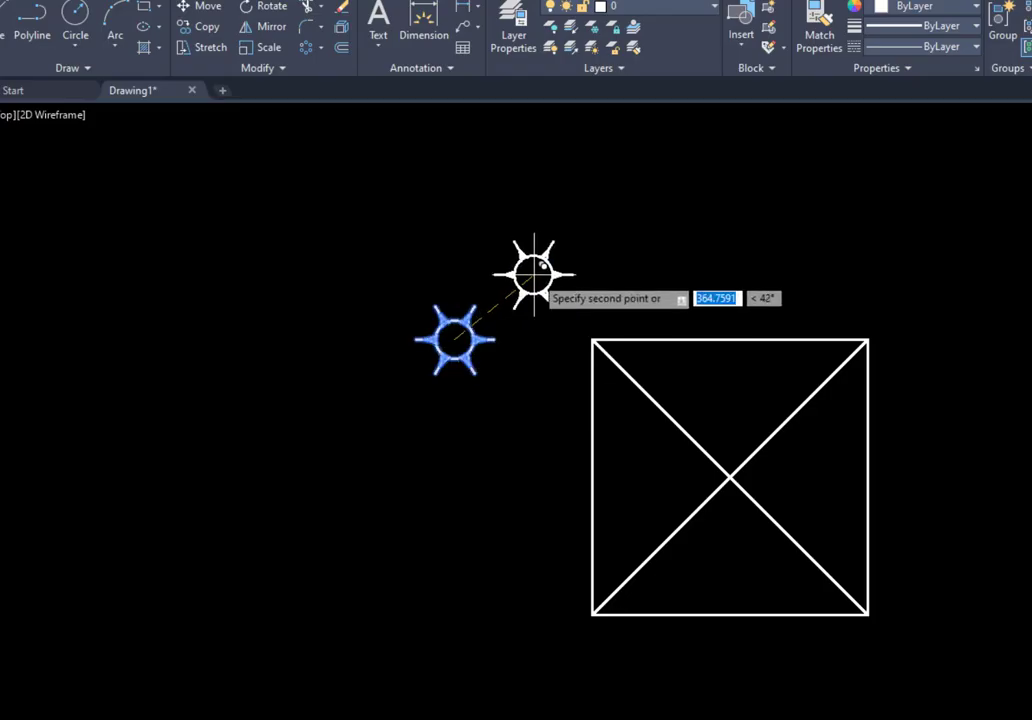
pyautogui.click(593, 341)
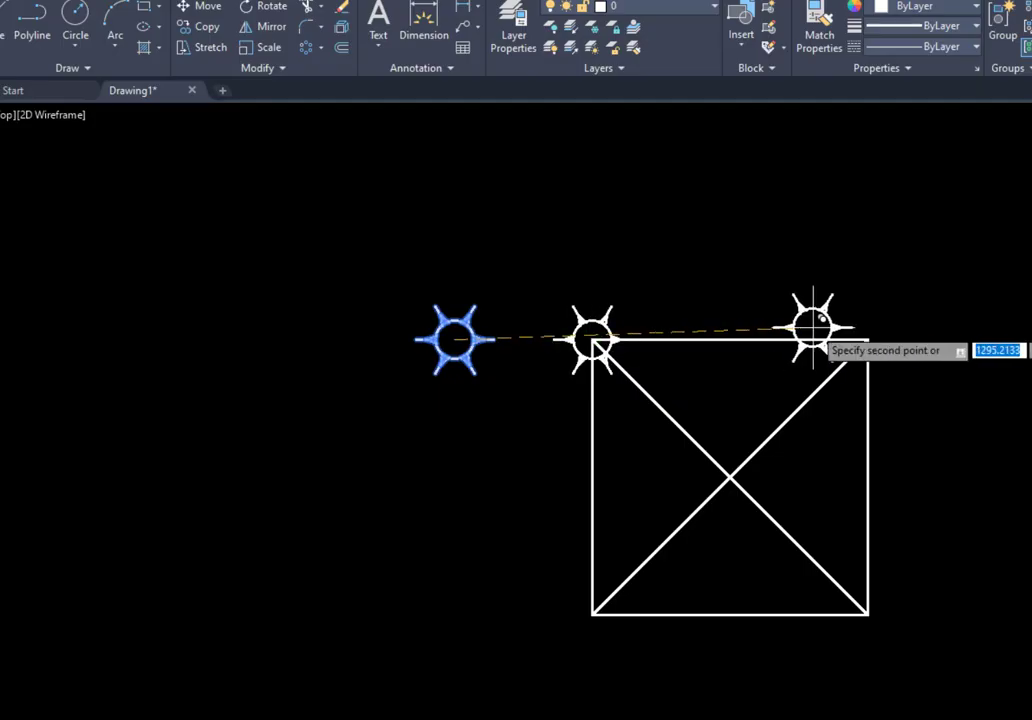
pyautogui.click(867, 341)
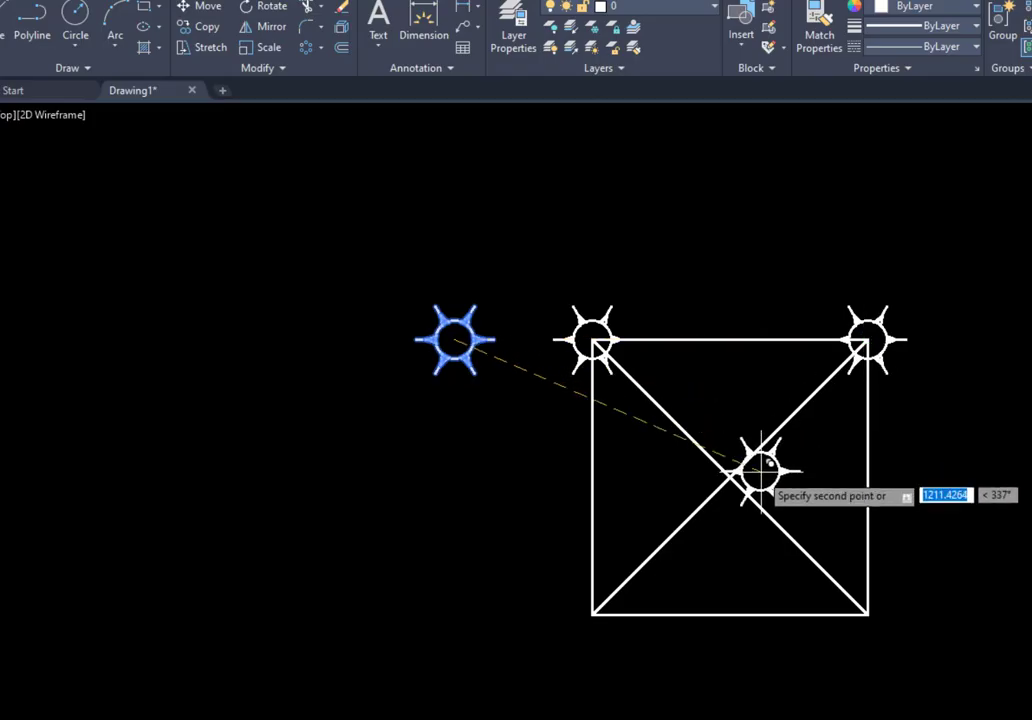
pyautogui.click(730, 478)
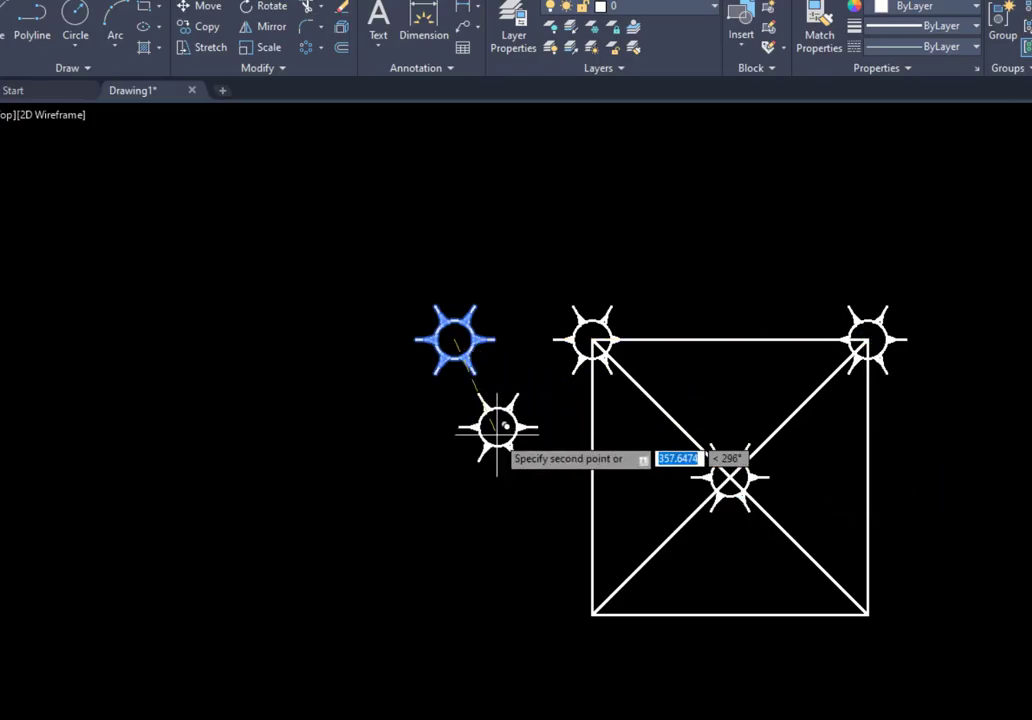
pyautogui.press('Escape')
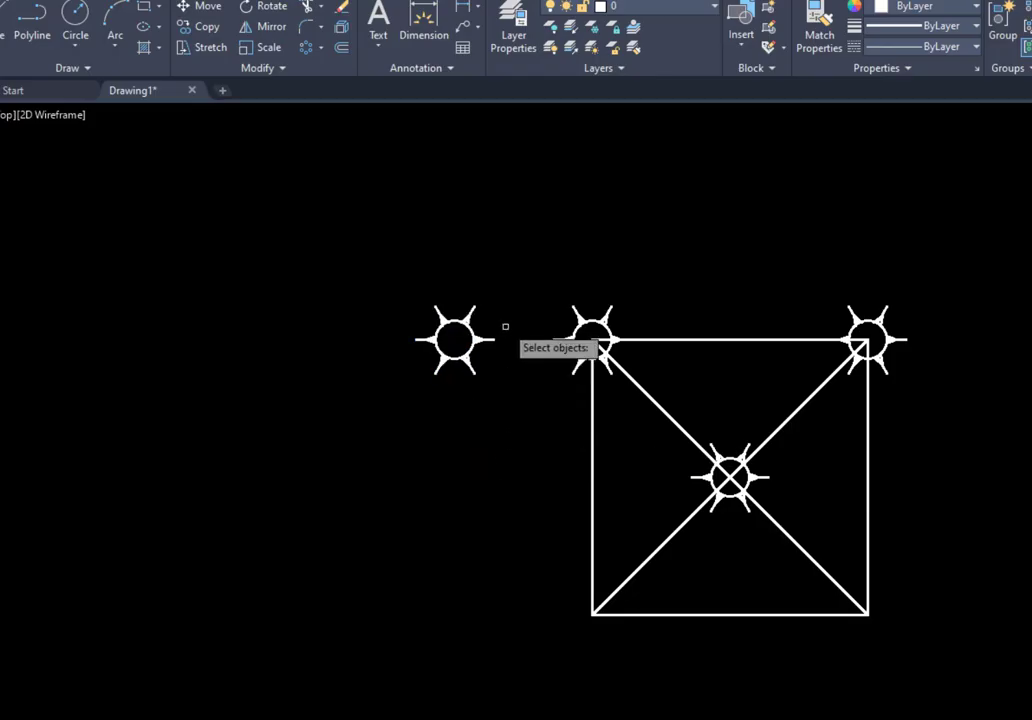
# Copy the original sun symbol 500 units straight up from its centre, turning Ortho mode on for the direction
pyautogui.click(392, 401)
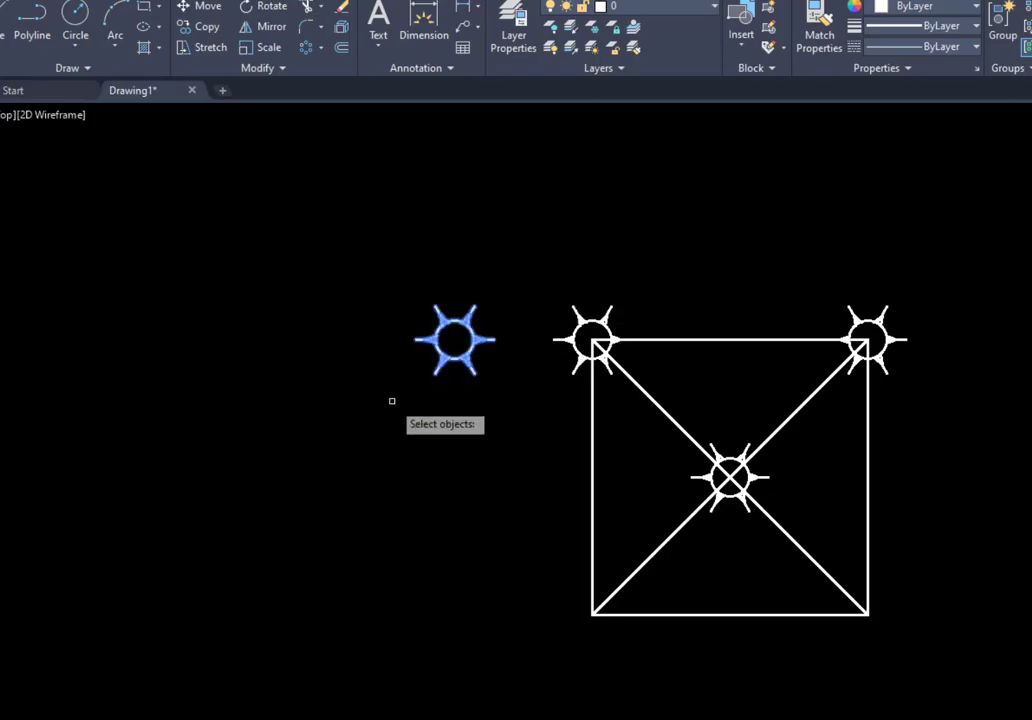
pyautogui.press('Return')
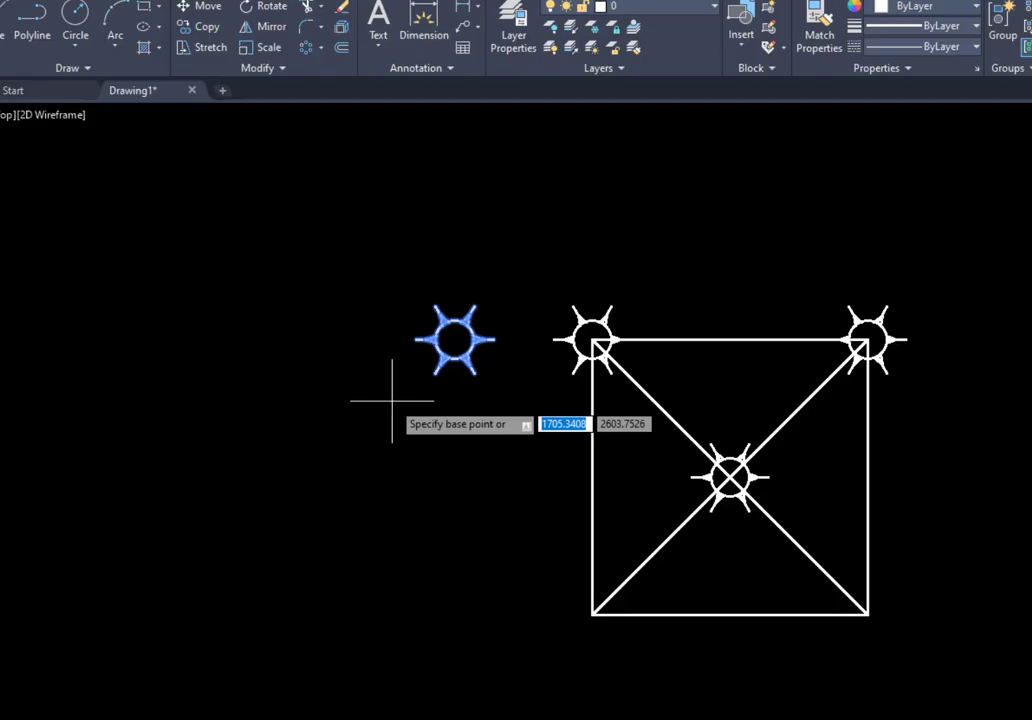
pyautogui.click(454, 340)
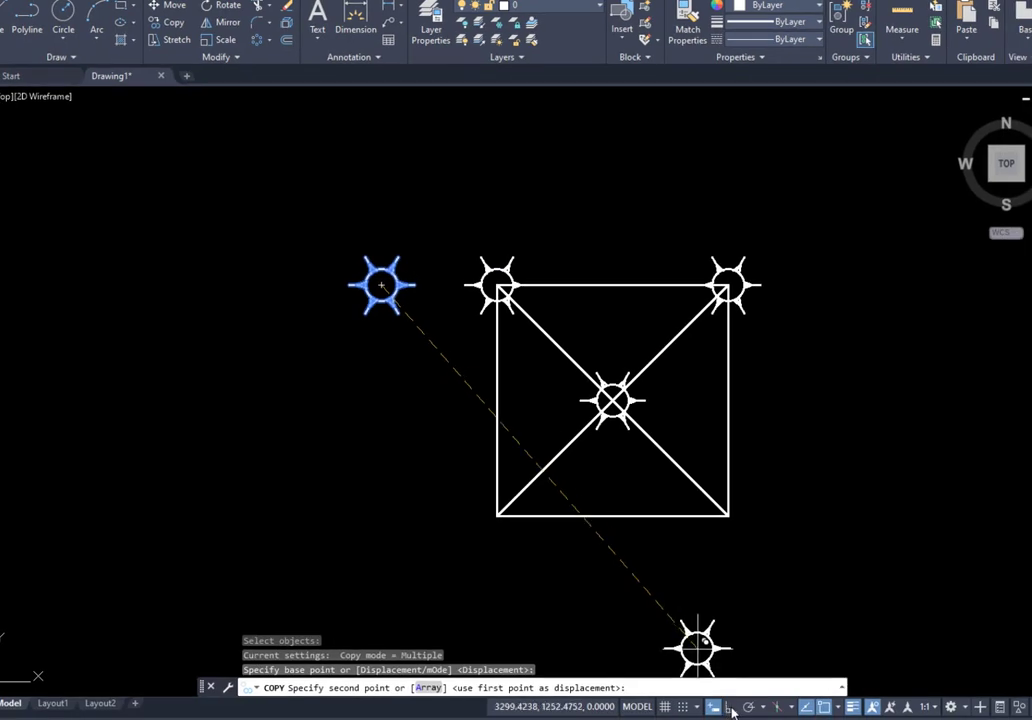
pyautogui.click(730, 707)
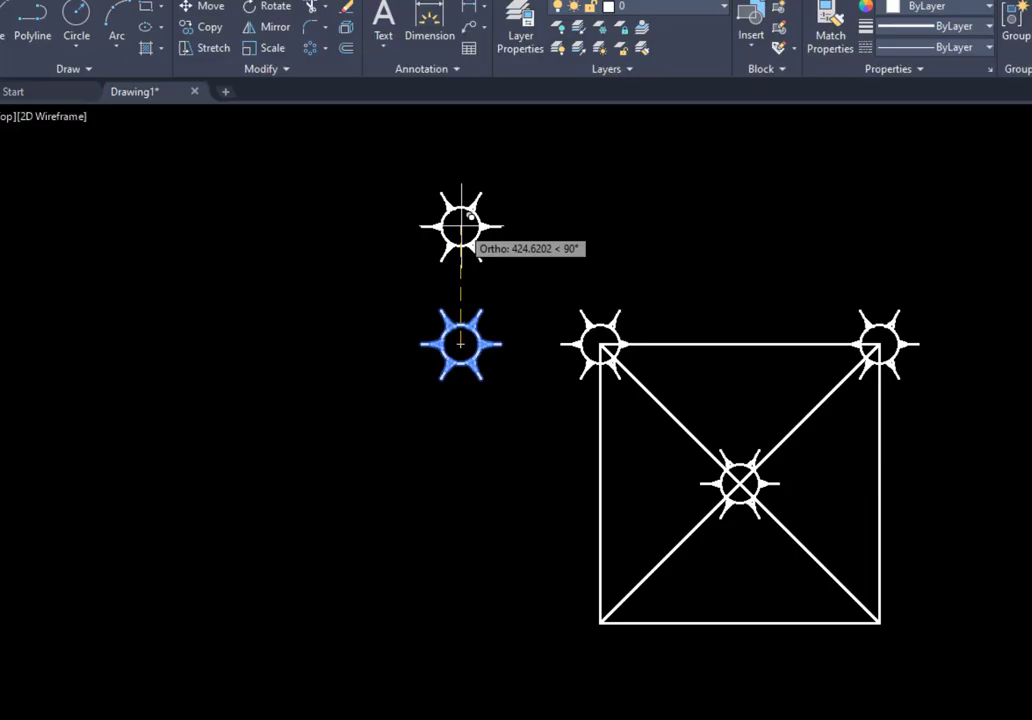
pyautogui.write('500')
pyautogui.press('Return')
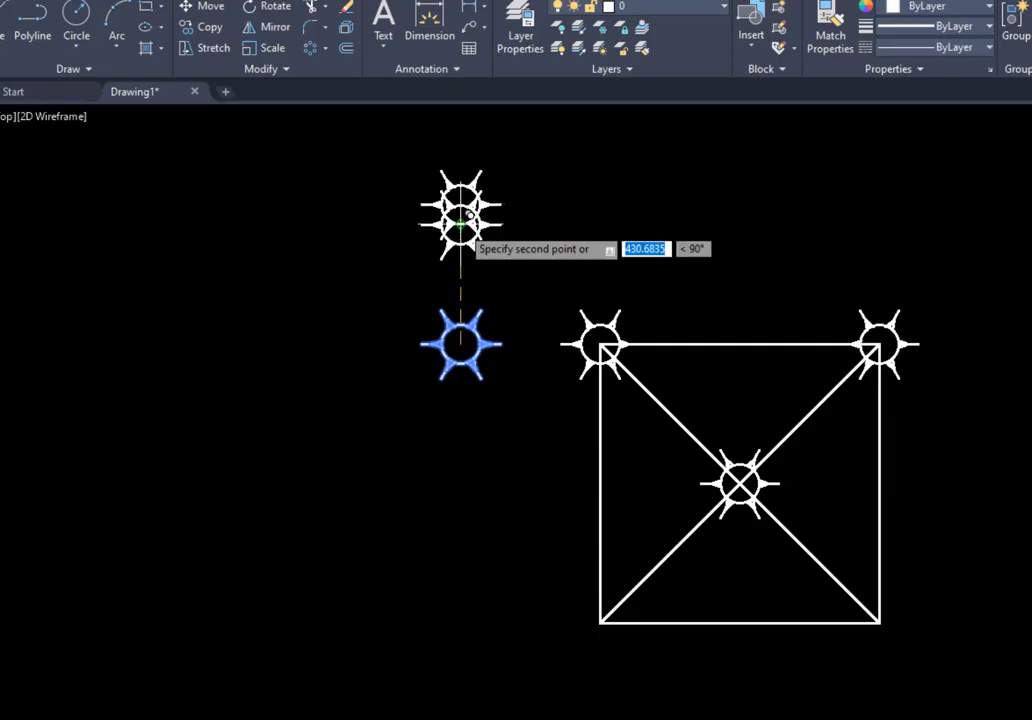
pyautogui.press('Escape')
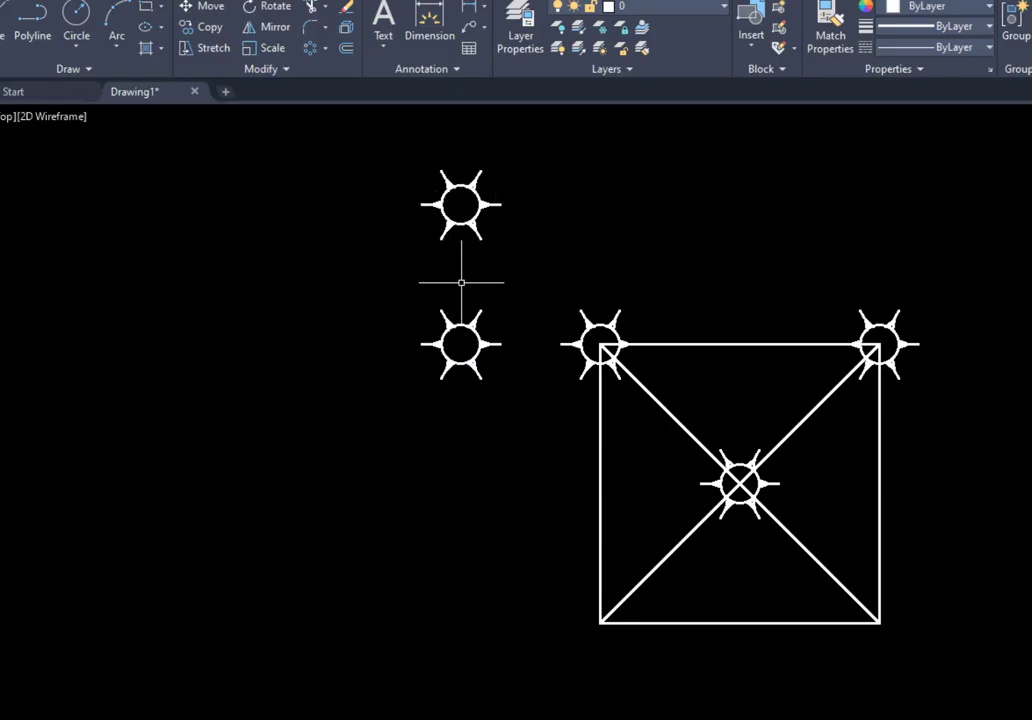
# Copy the original sun symbol horizontally to the left with the Array option, using 5 items spaced 400 units apart
pyautogui.press('Return')
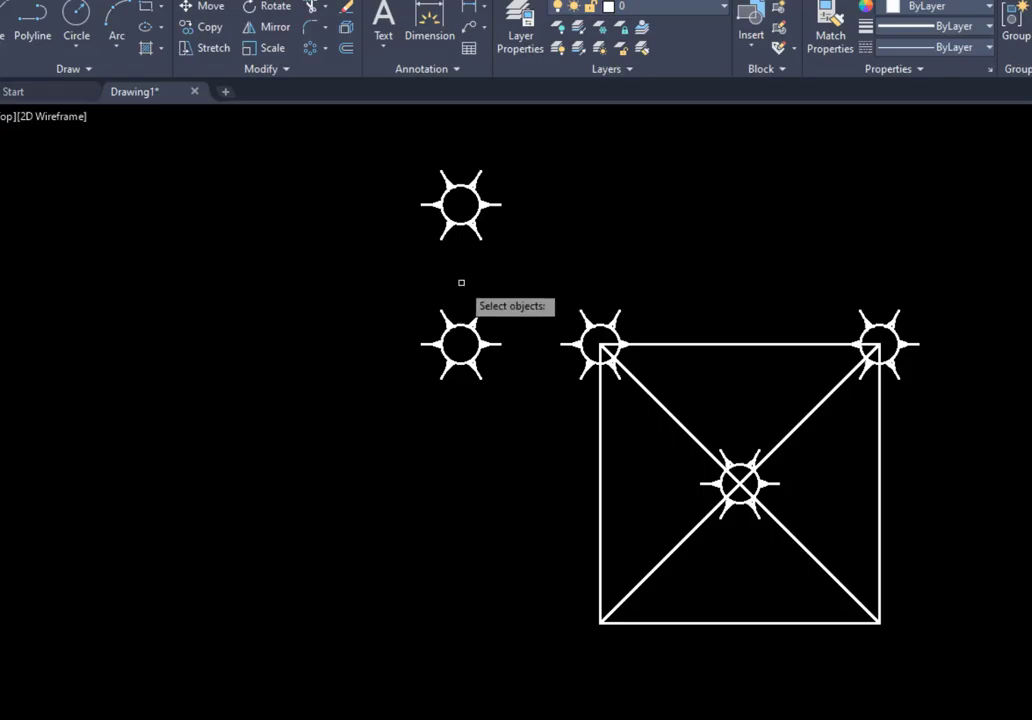
pyautogui.click(521, 287)
pyautogui.click(370, 408)
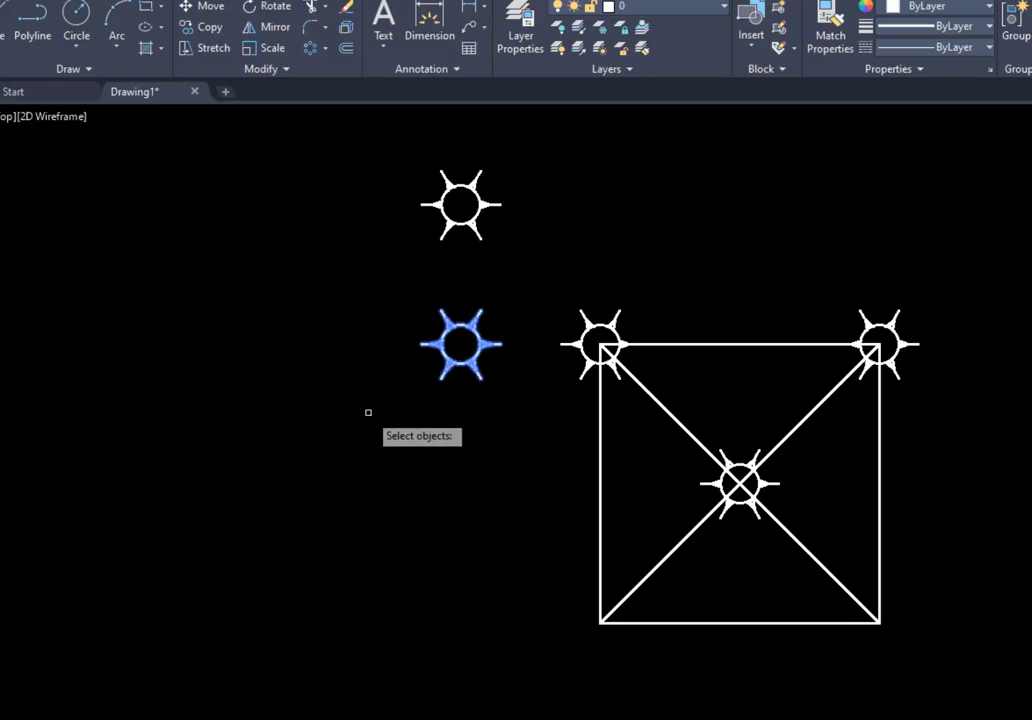
pyautogui.press('Return')
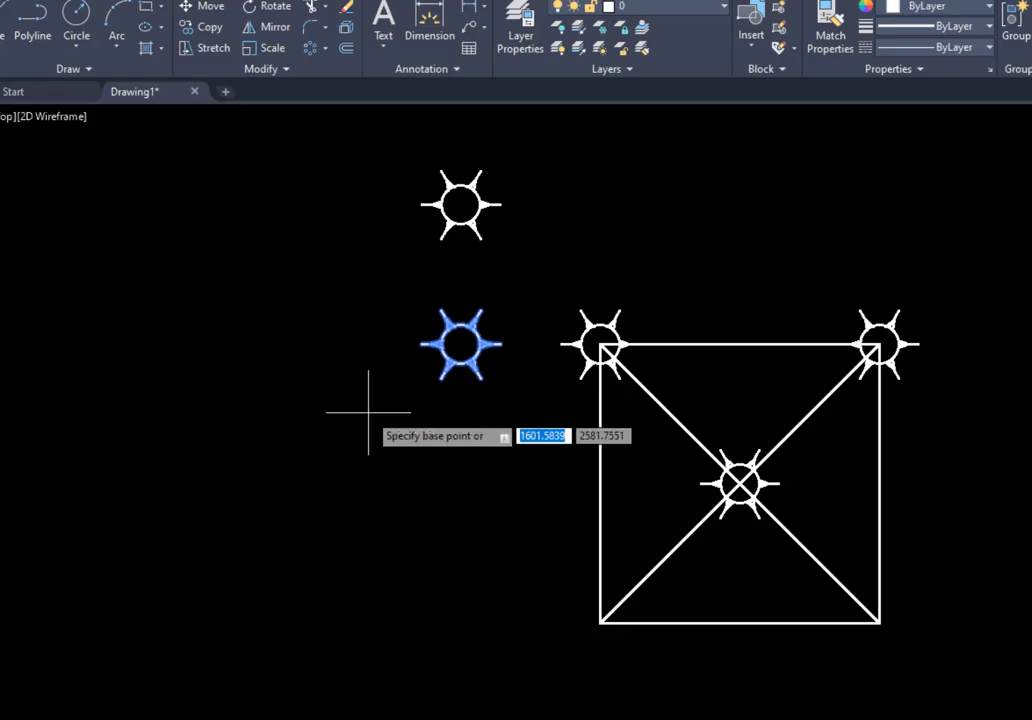
pyautogui.click(450, 336)
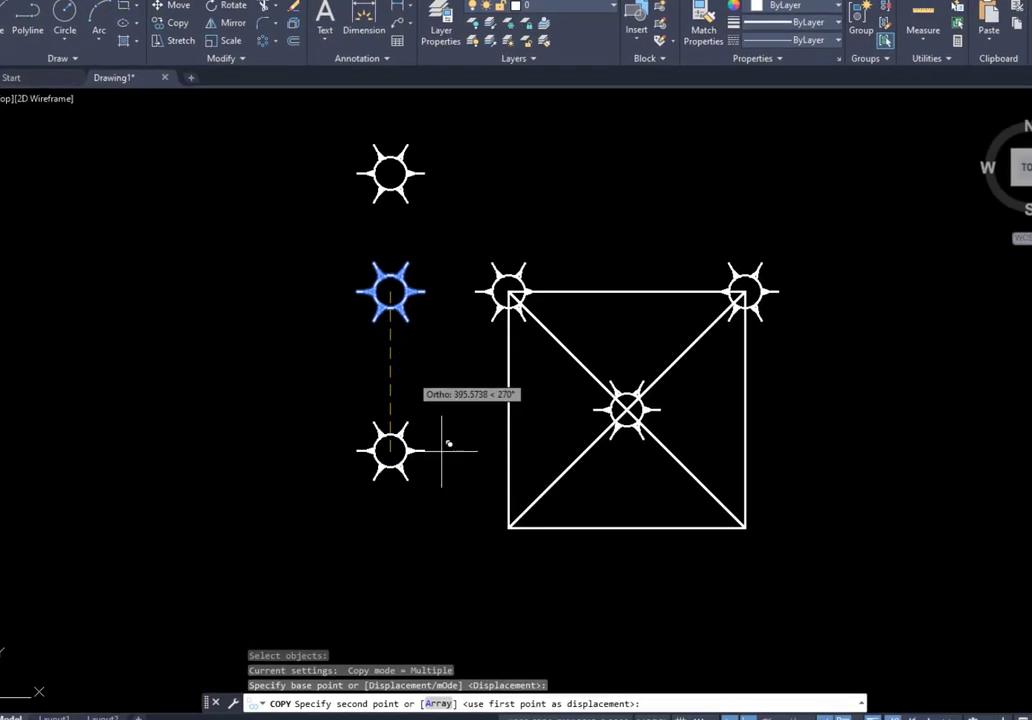
pyautogui.click(439, 704)
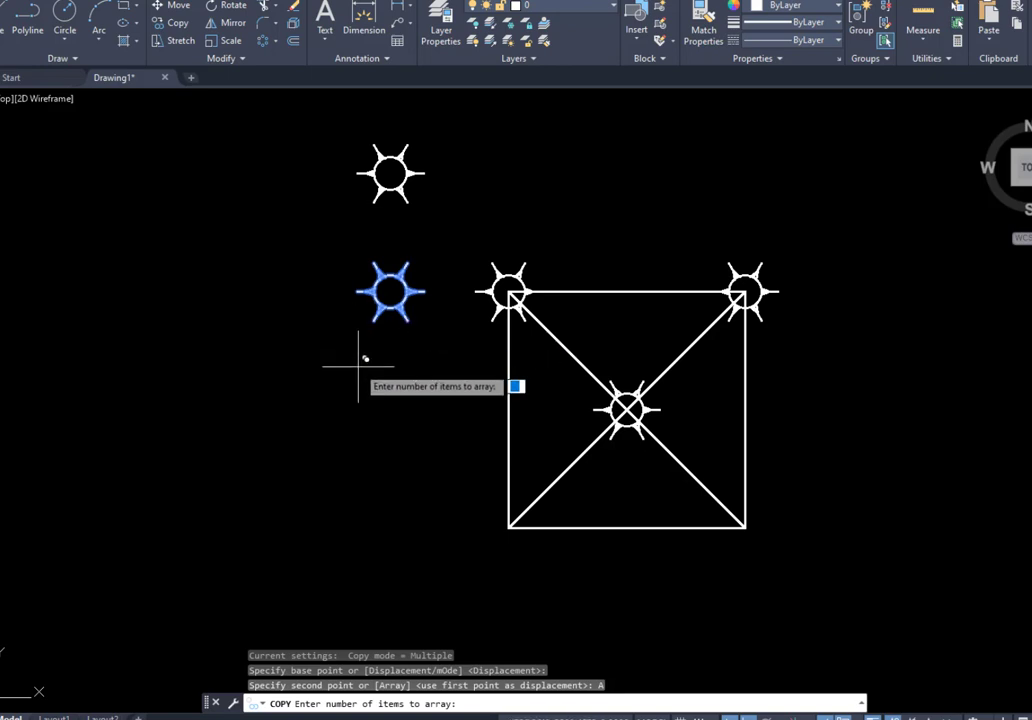
pyautogui.press('Return')
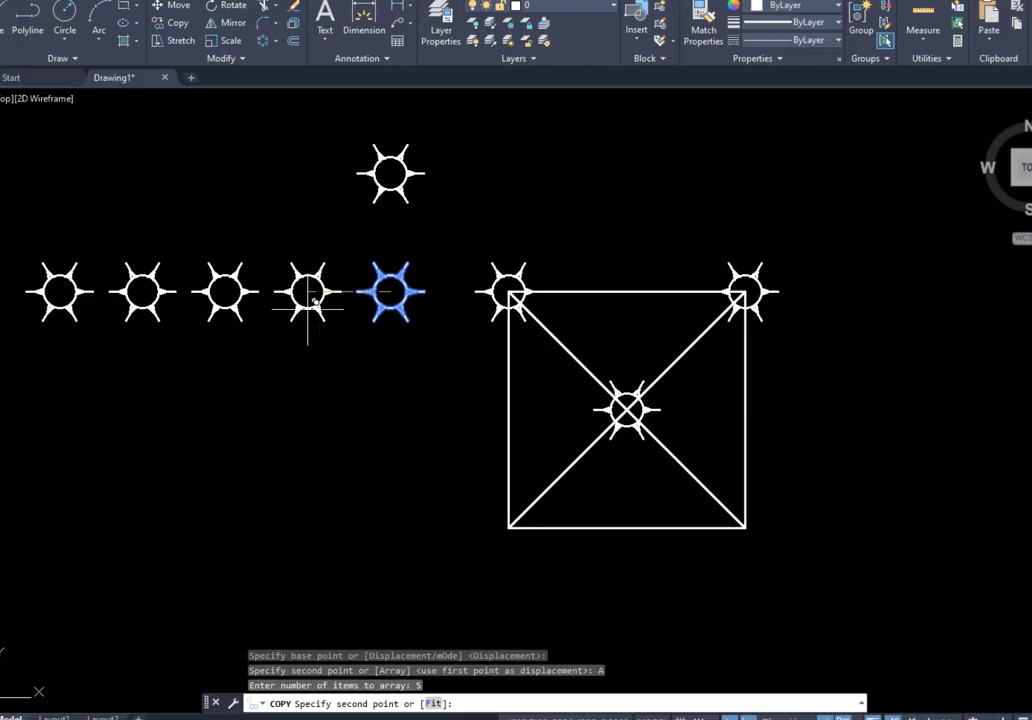
pyautogui.write('4')
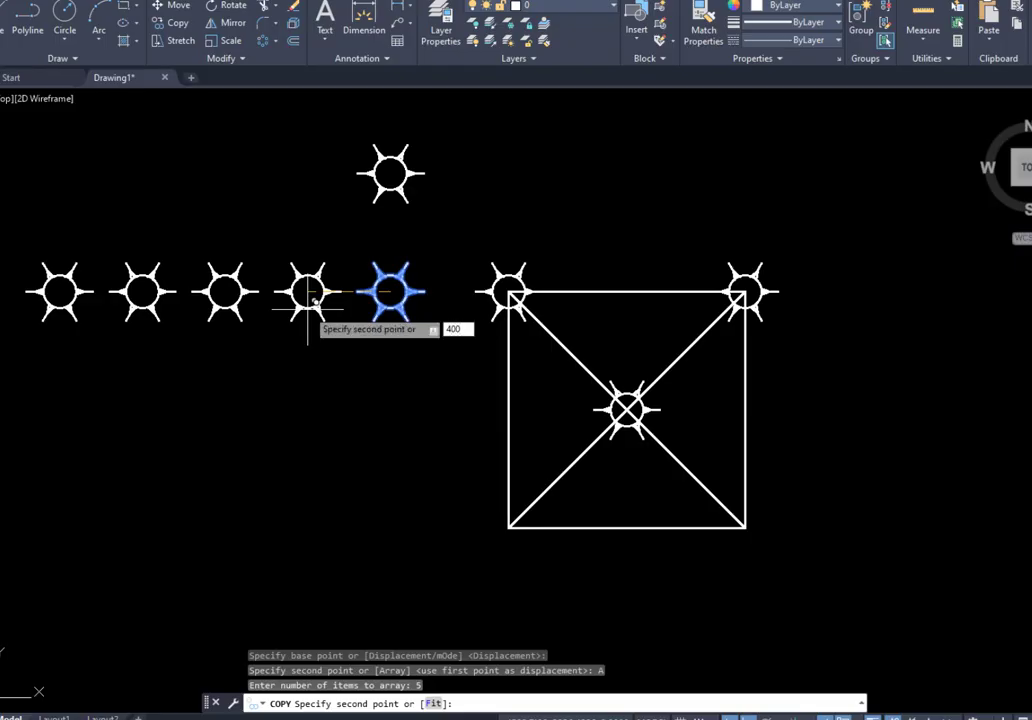
pyautogui.write('00')
pyautogui.press('Return')
pyautogui.press('Return')
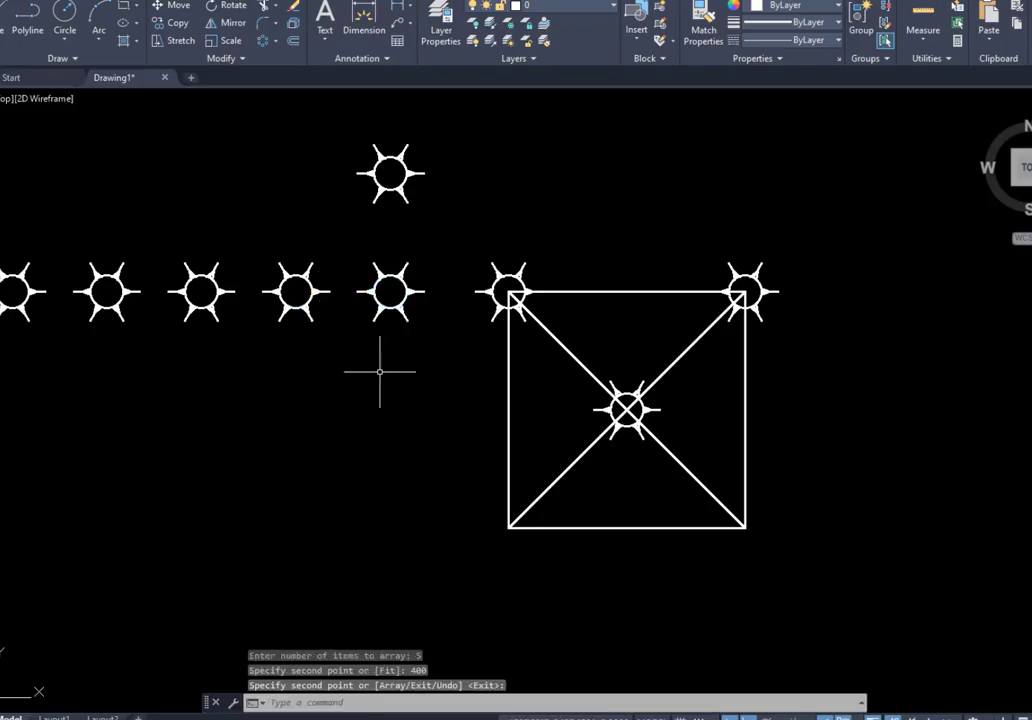
# Join the lower ends of the square's two diagonals with a tangent curve using Blend Curves
pyautogui.moveTo(380, 368); pyautogui.dragTo(446, 357, button='middle')
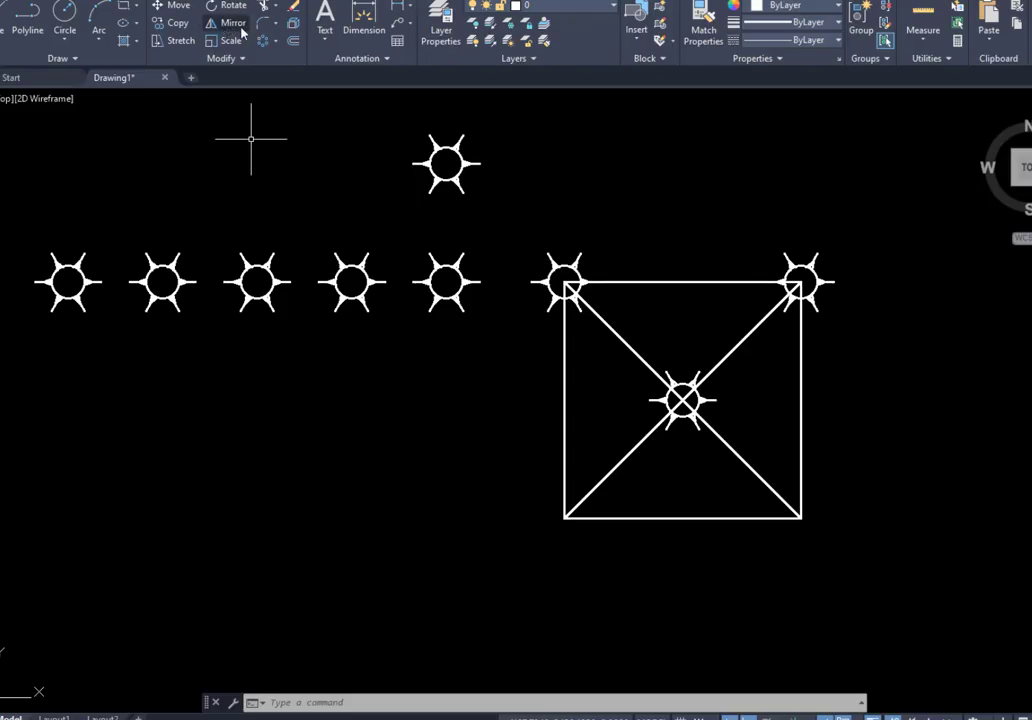
pyautogui.click(275, 29)
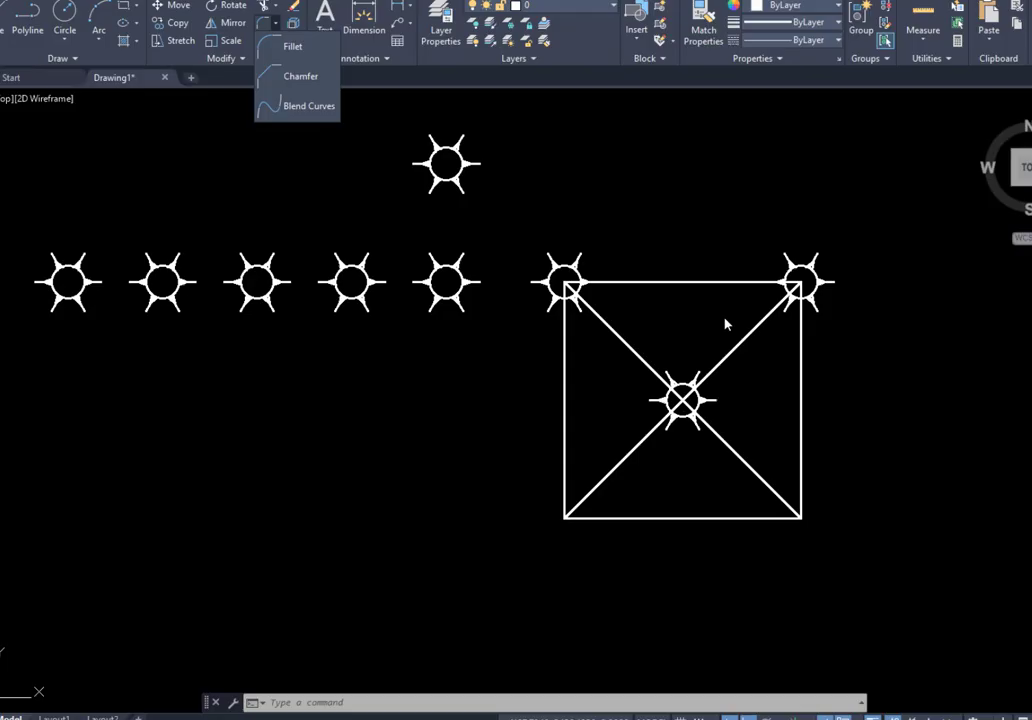
pyautogui.click(299, 106)
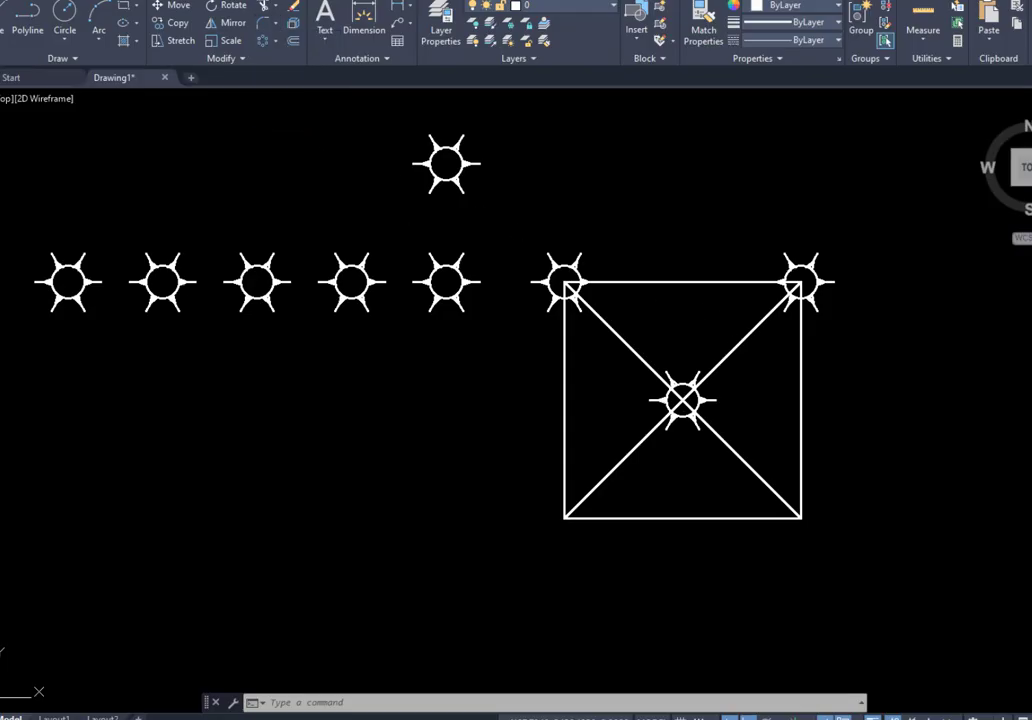
pyautogui.click(632, 451)
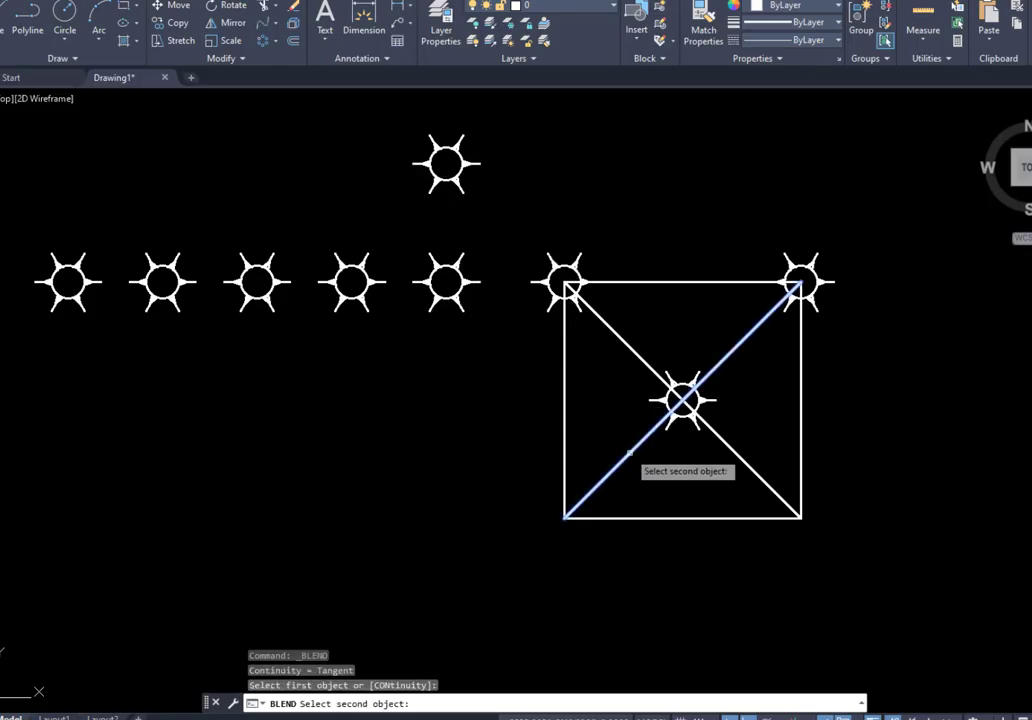
pyautogui.click(751, 478)
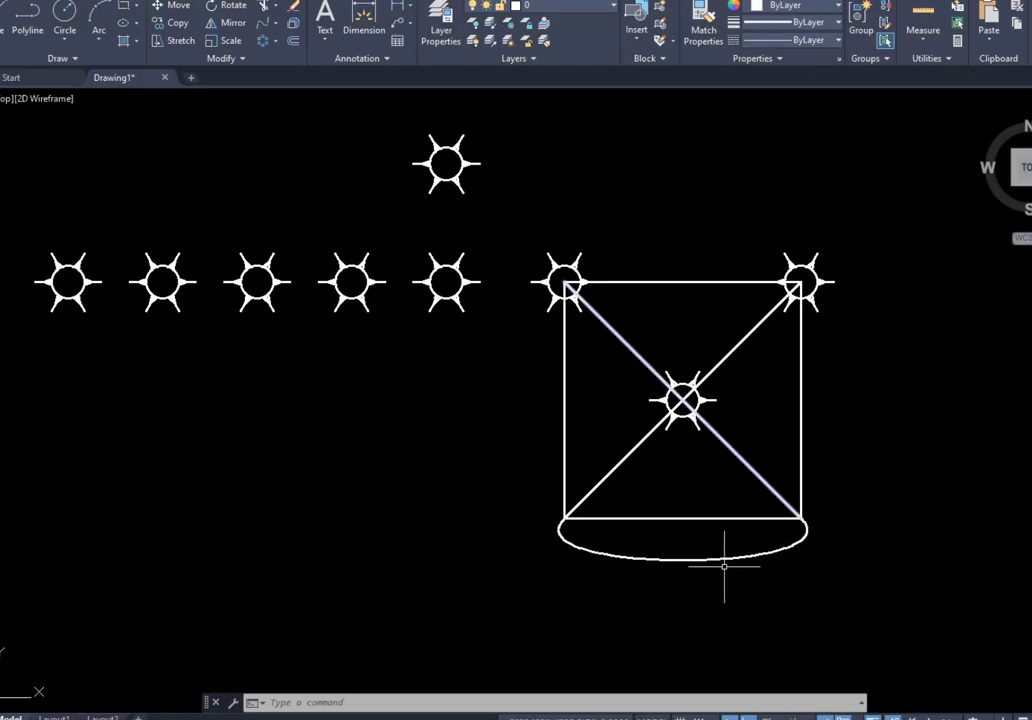
# Join the upper ends of the square's two diagonals with another Blend Curves spline
pyautogui.click(263, 27)
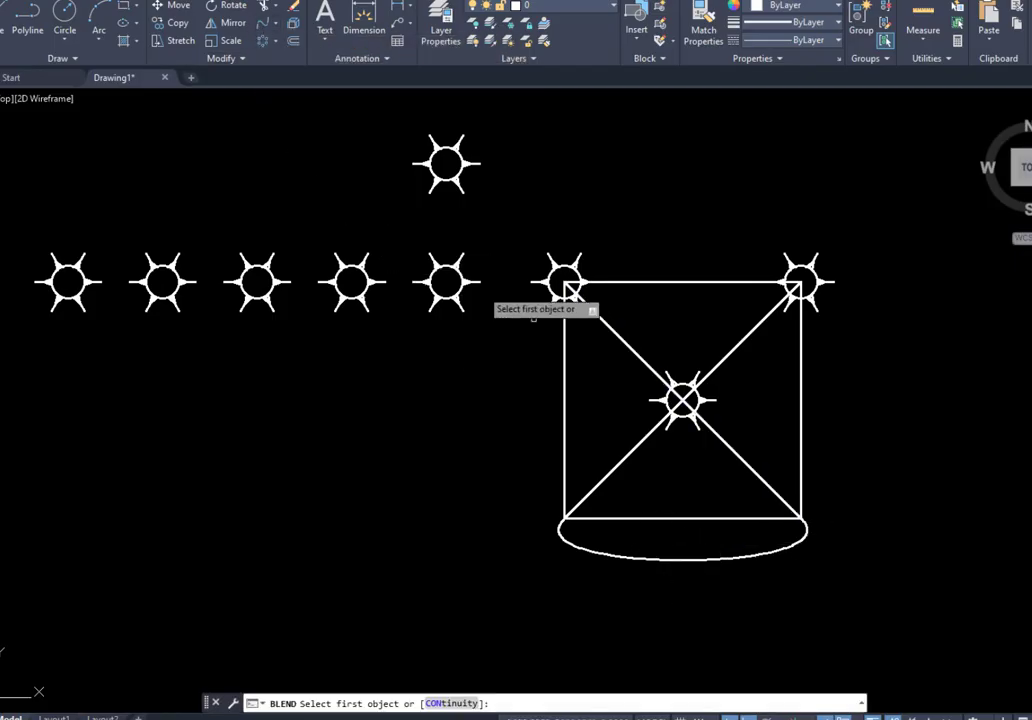
pyautogui.click(744, 335)
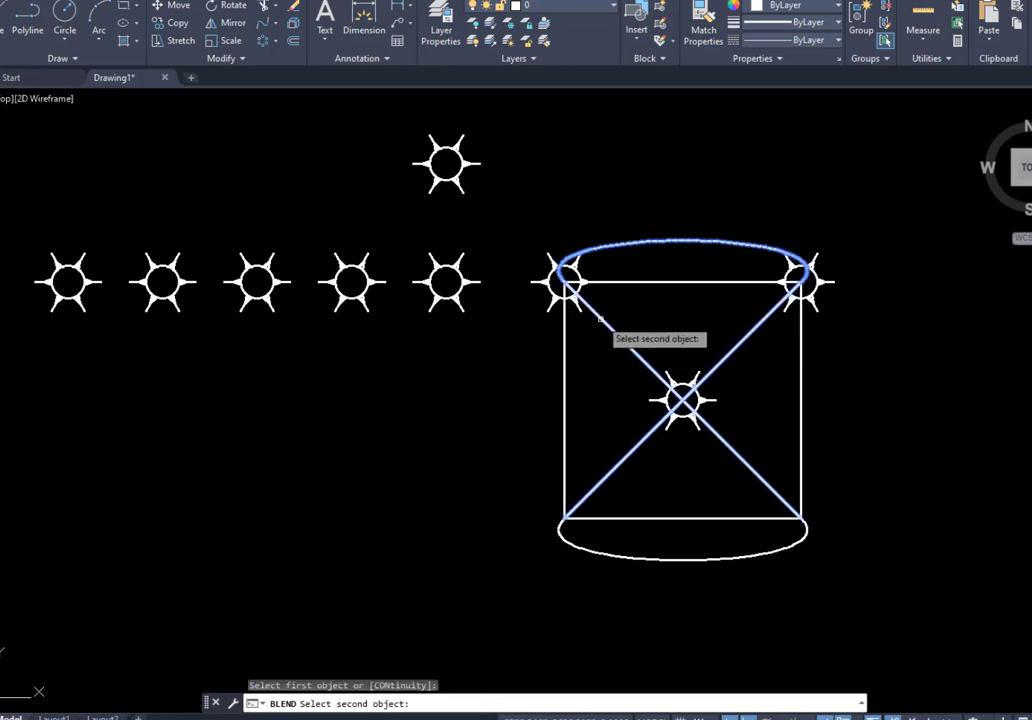
pyautogui.click(576, 292)
pyautogui.scroll(-2, 437, 337)
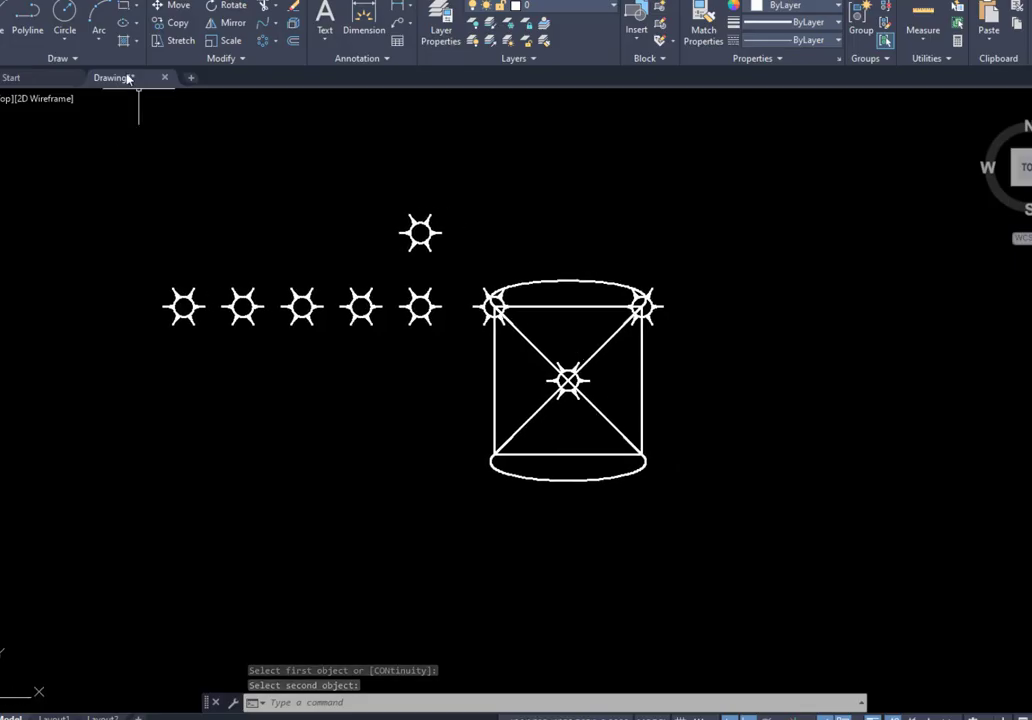
# Draw a three-point arc in the empty space to the right of the square, turning Ortho mode off for free placement
pyautogui.click(97, 15)
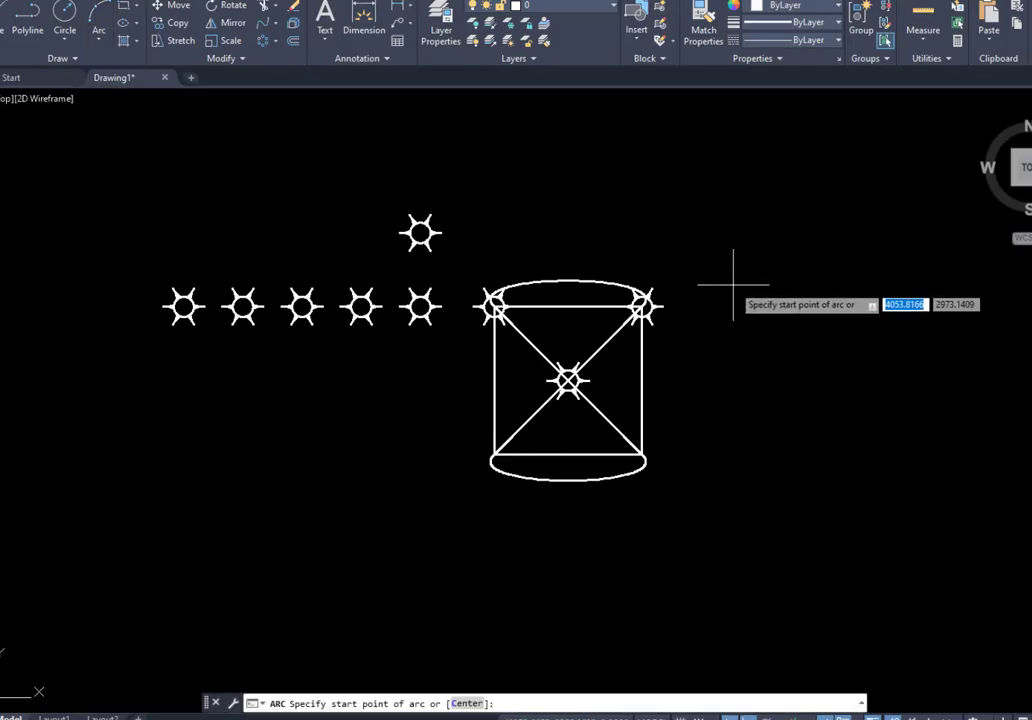
pyautogui.click(725, 280)
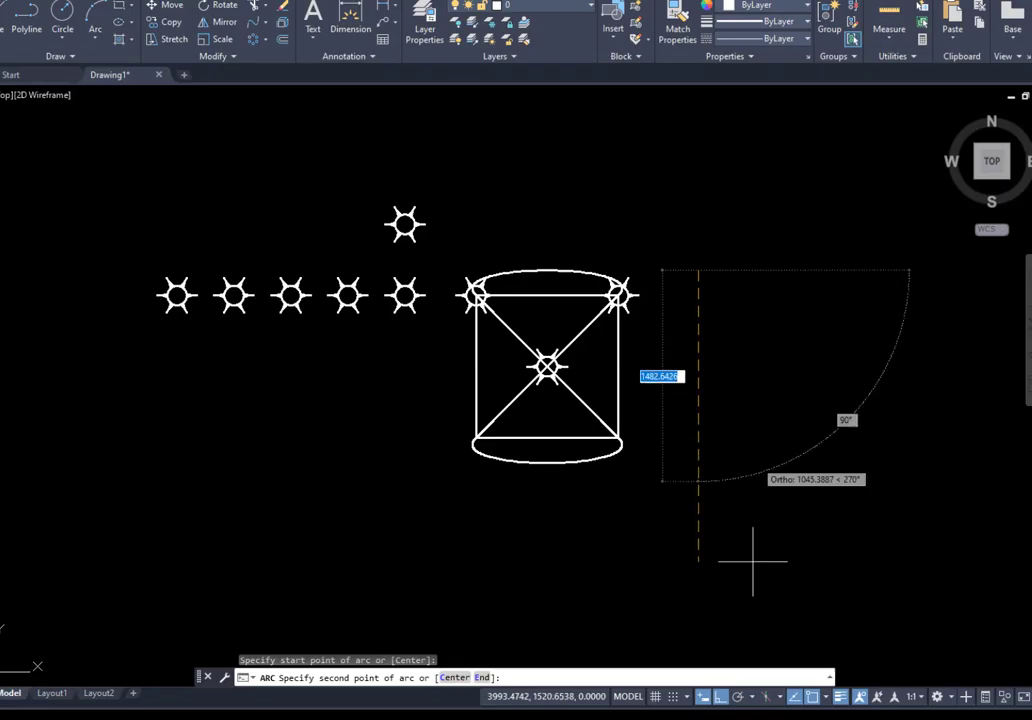
pyautogui.click(720, 698)
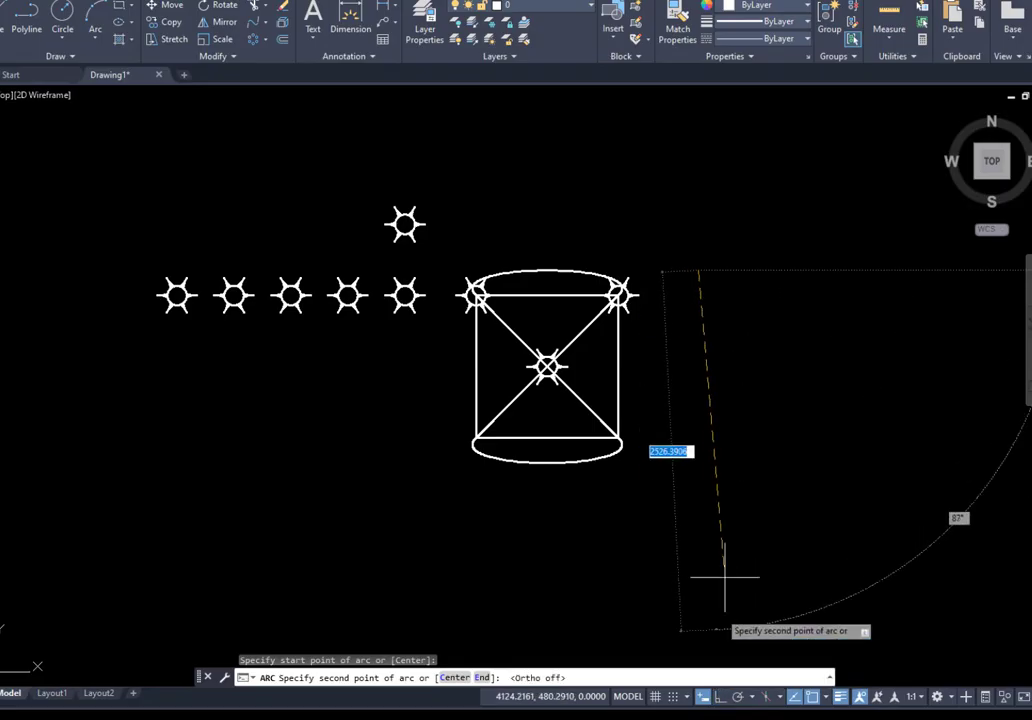
pyautogui.click(718, 352)
pyautogui.click(771, 367)
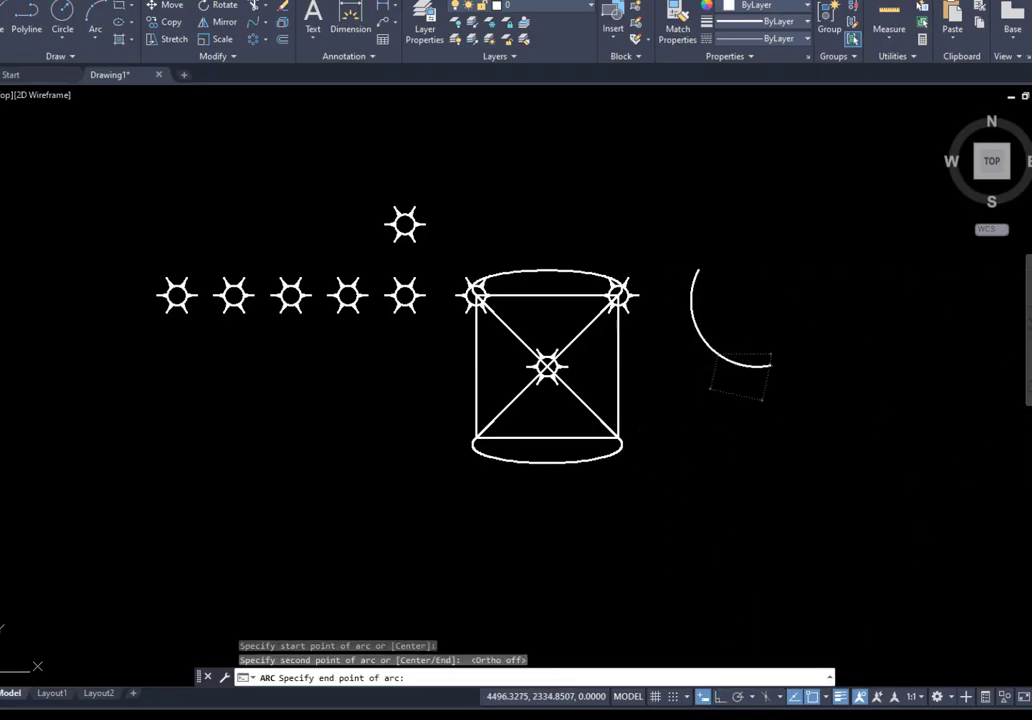
# Draw a second three-point arc to the lower right of the first, leaving a gap between their facing ends
pyautogui.press('space')
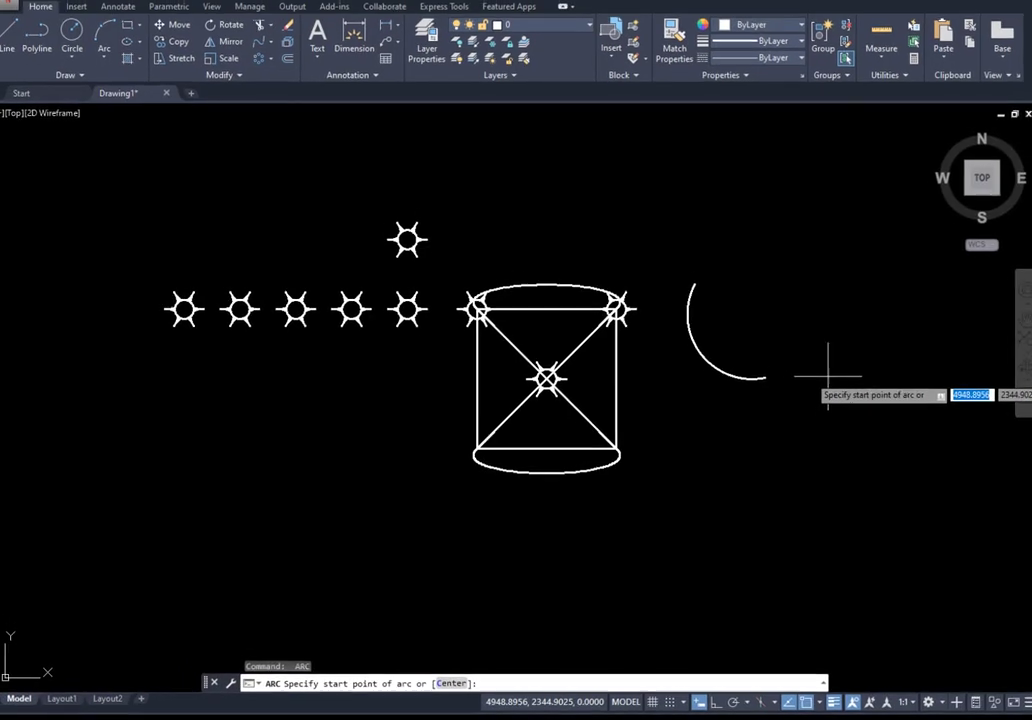
pyautogui.click(820, 374)
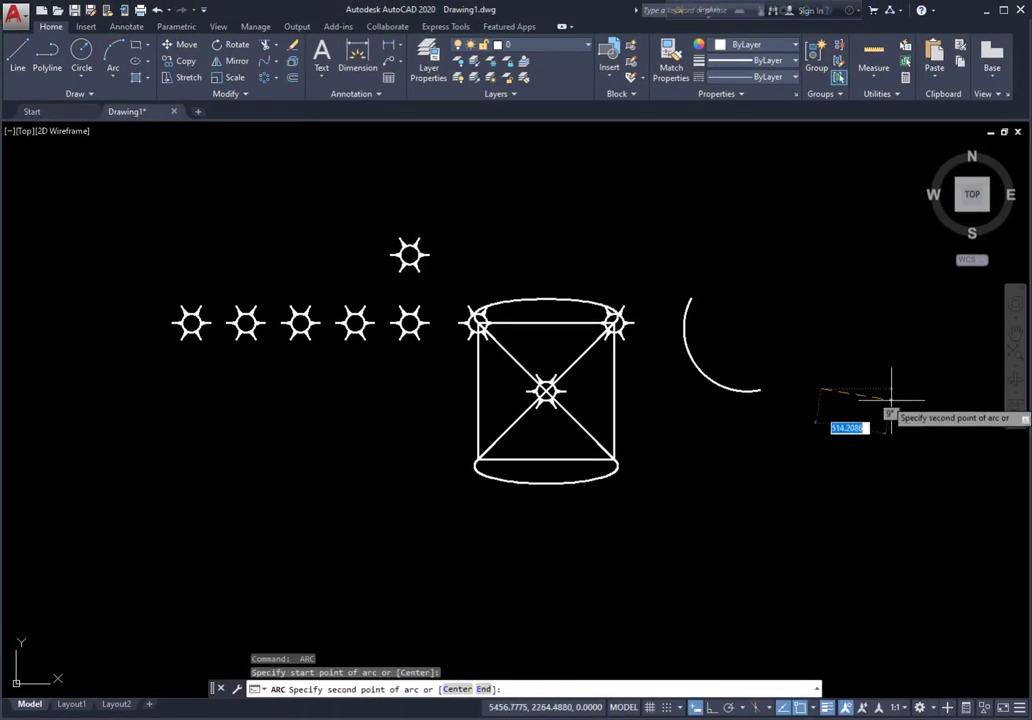
pyautogui.click(885, 379)
pyautogui.click(908, 484)
pyautogui.press('space')
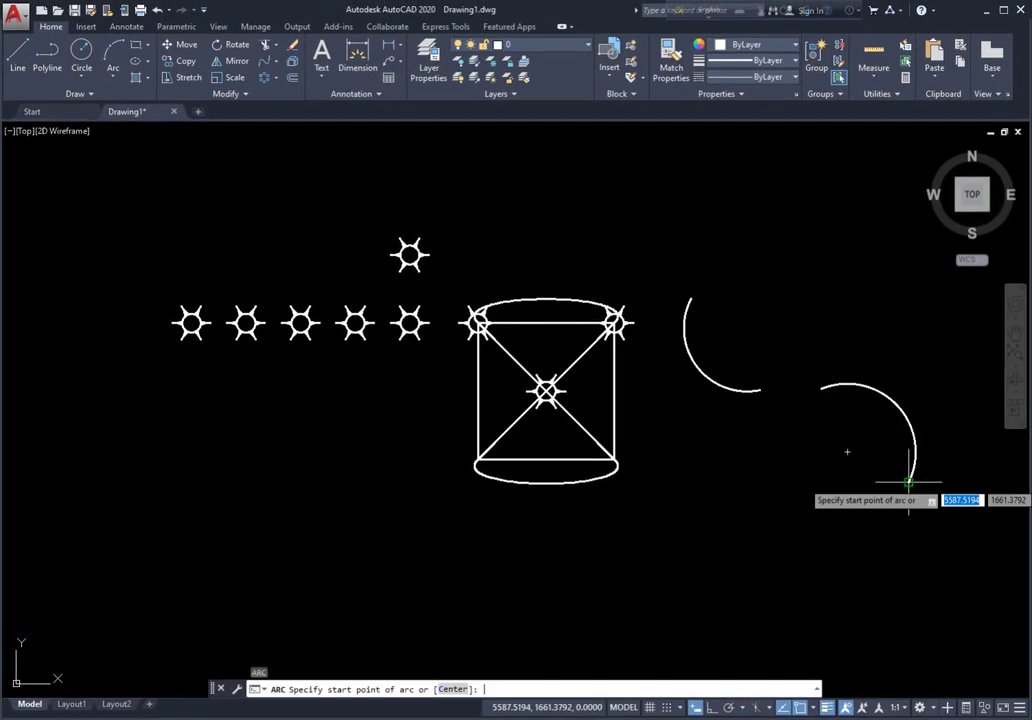
pyautogui.press('Escape')
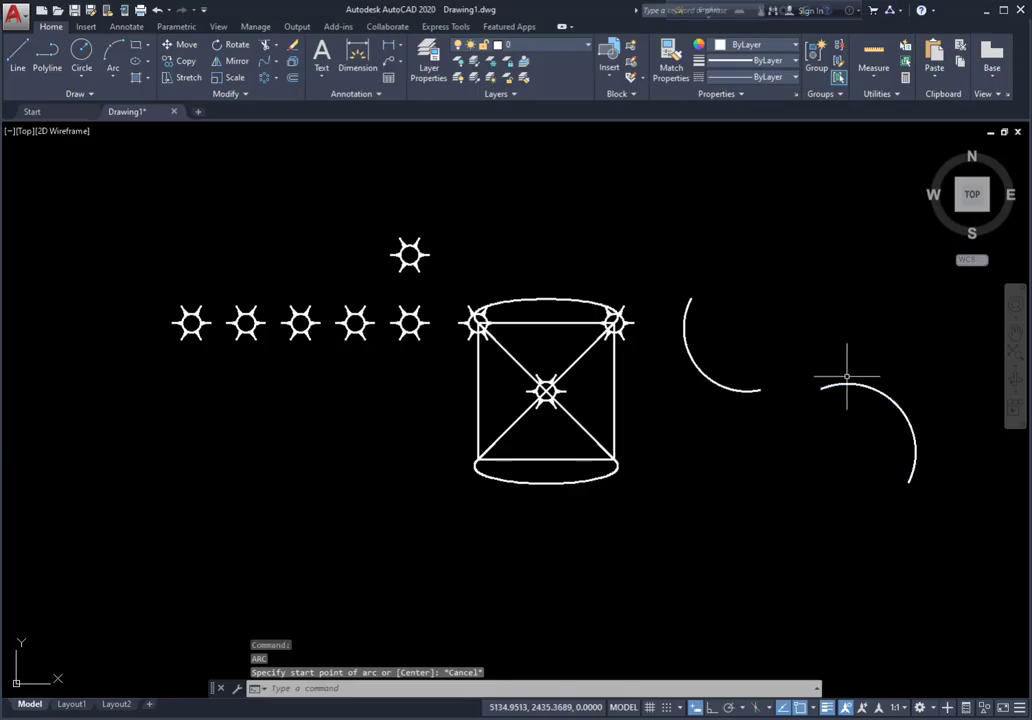
# Bridge the gap between the facing ends of the two arcs with Blend Curves
pyautogui.click(264, 61)
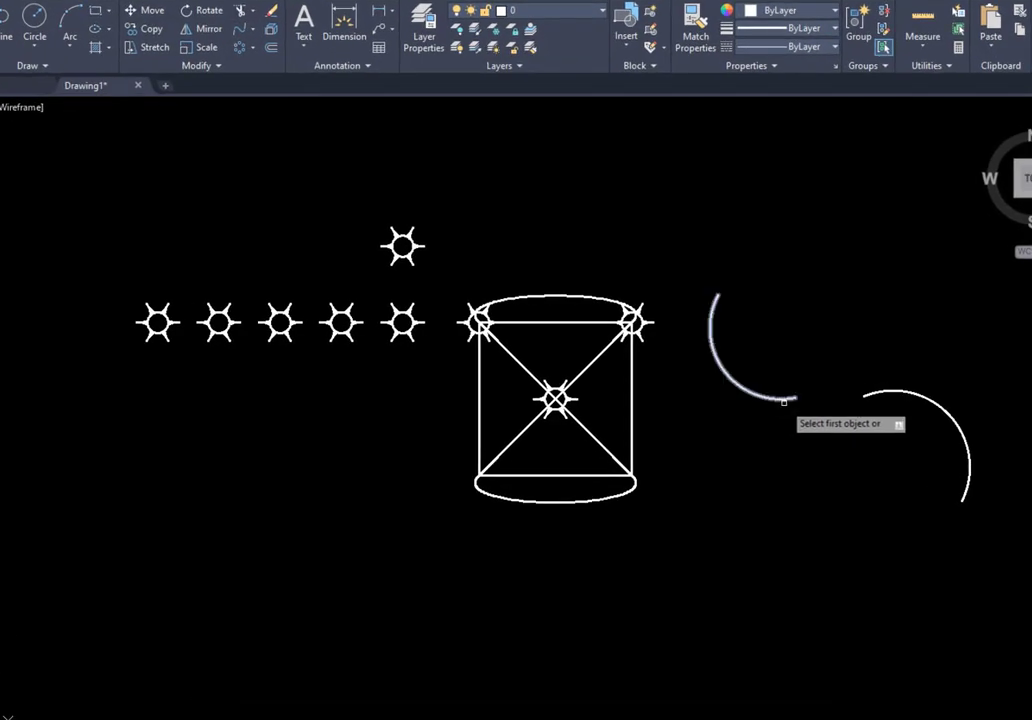
pyautogui.click(786, 399)
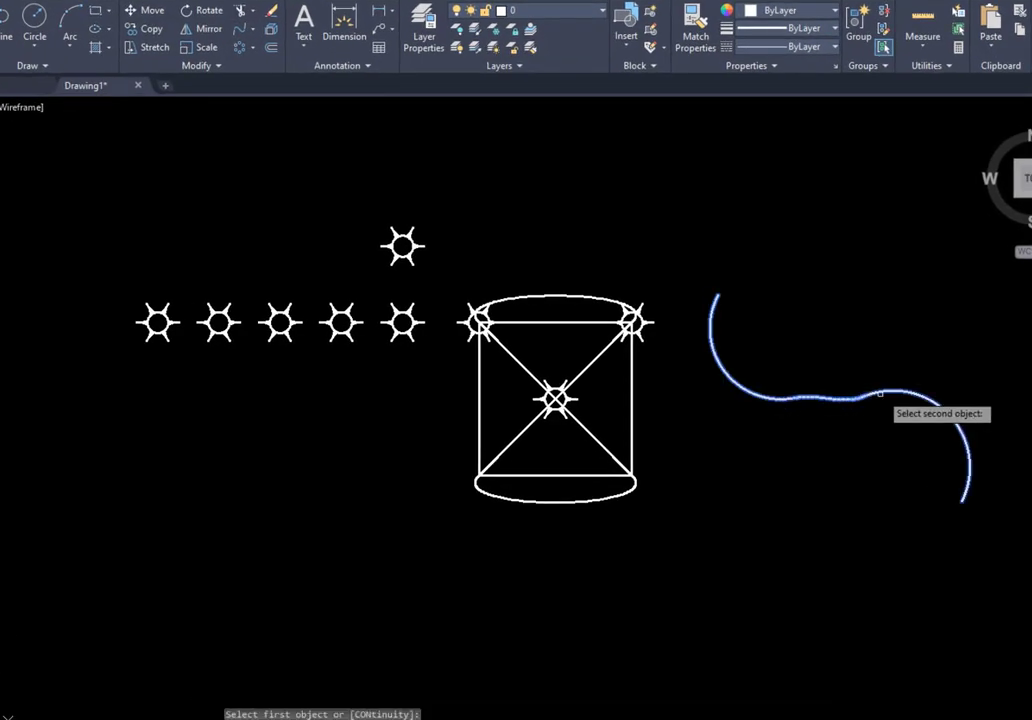
pyautogui.click(894, 400)
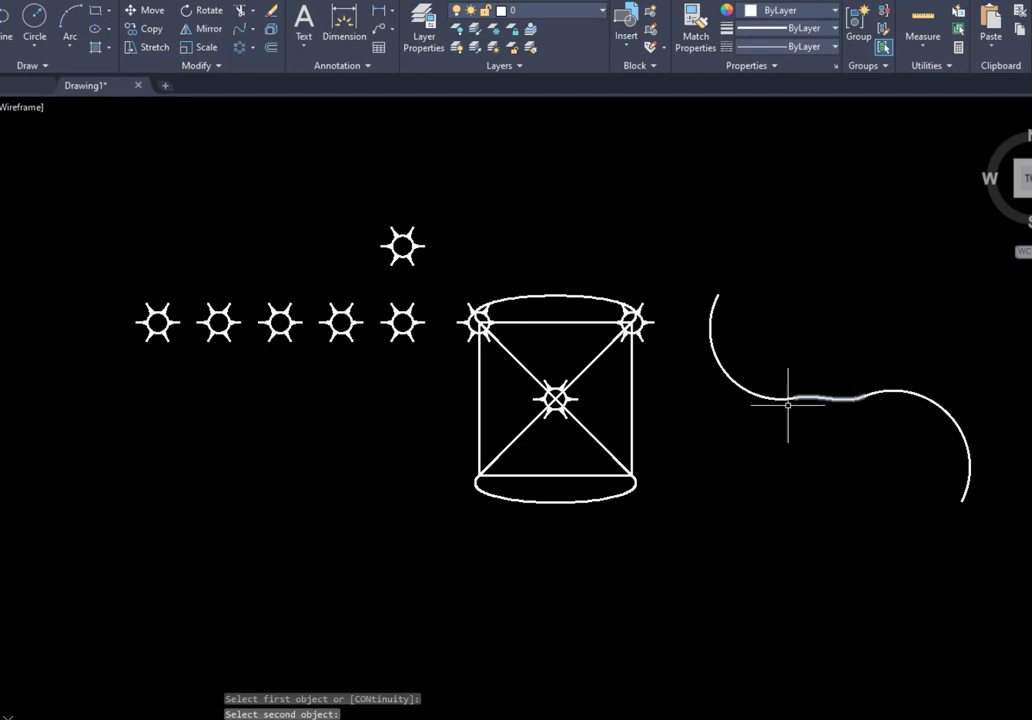
# Join the two arcs' outer free ends with another Blend Curves spline, from the lower arc's end to the upper arc's end
pyautogui.click(238, 33)
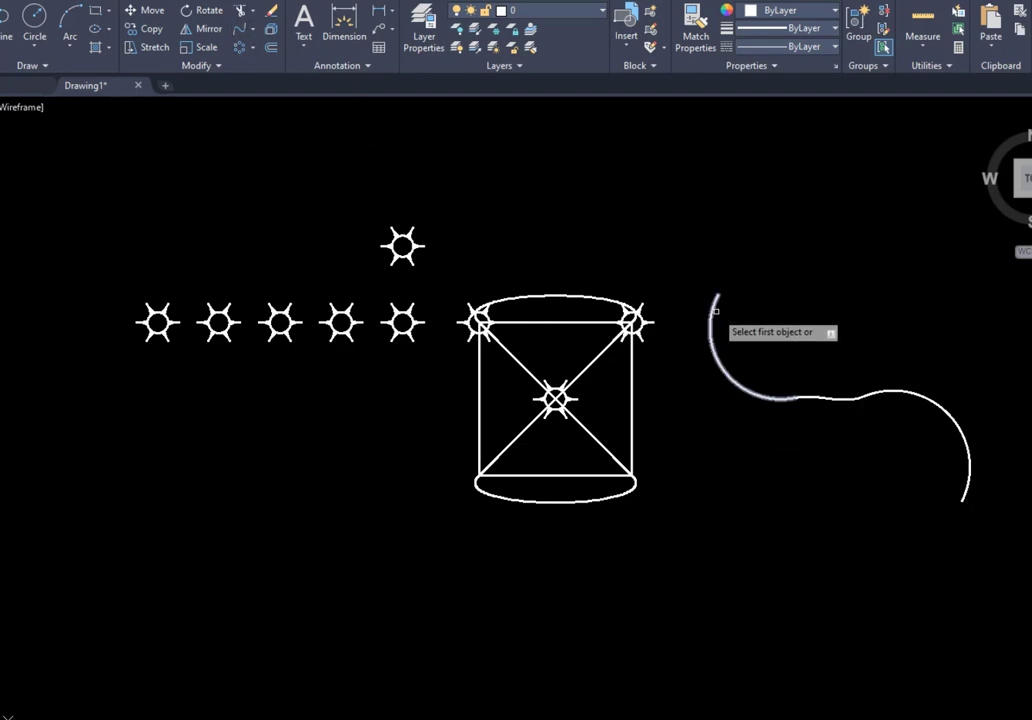
pyautogui.click(963, 498)
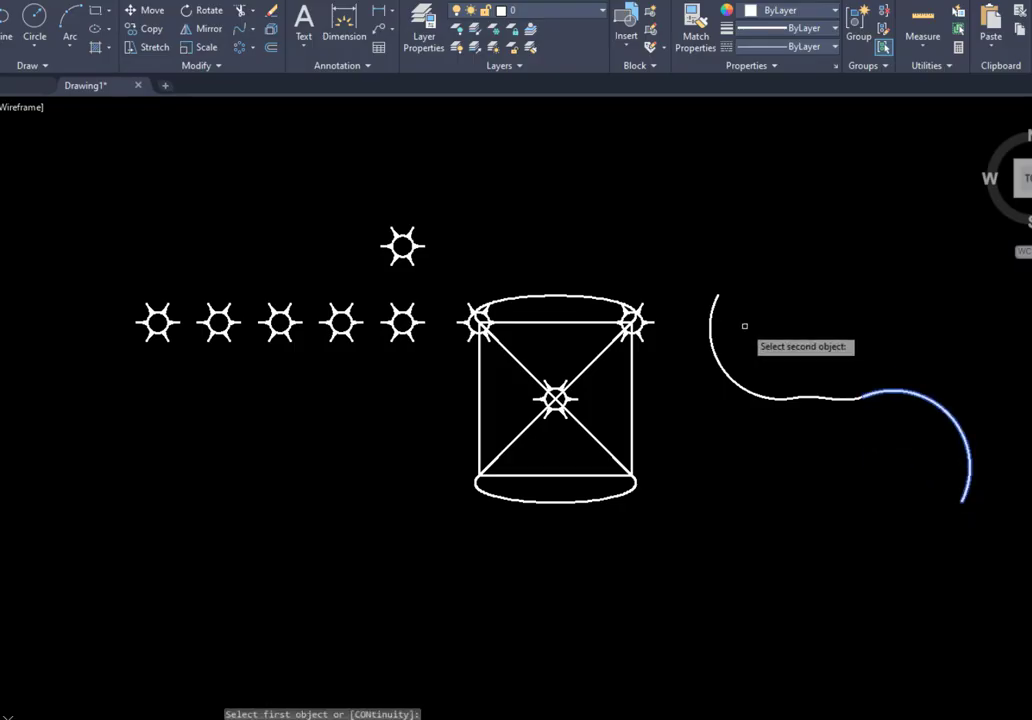
pyautogui.click(714, 316)
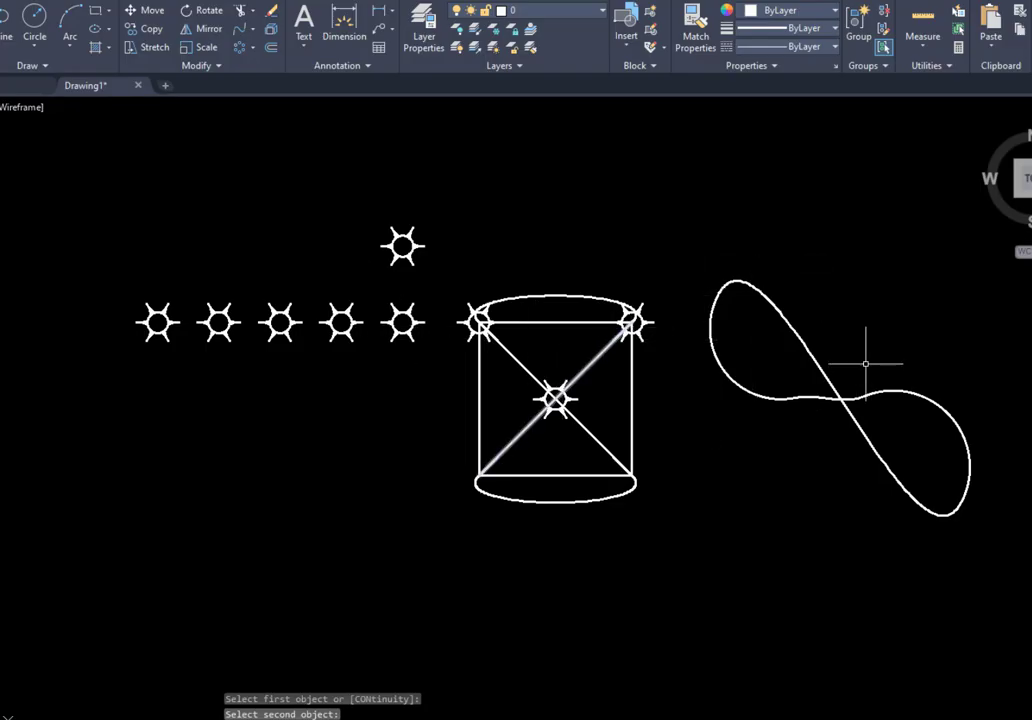
# Delete both arcs with their blend splines, plus the blend curves above and below the square
pyautogui.click(918, 231)
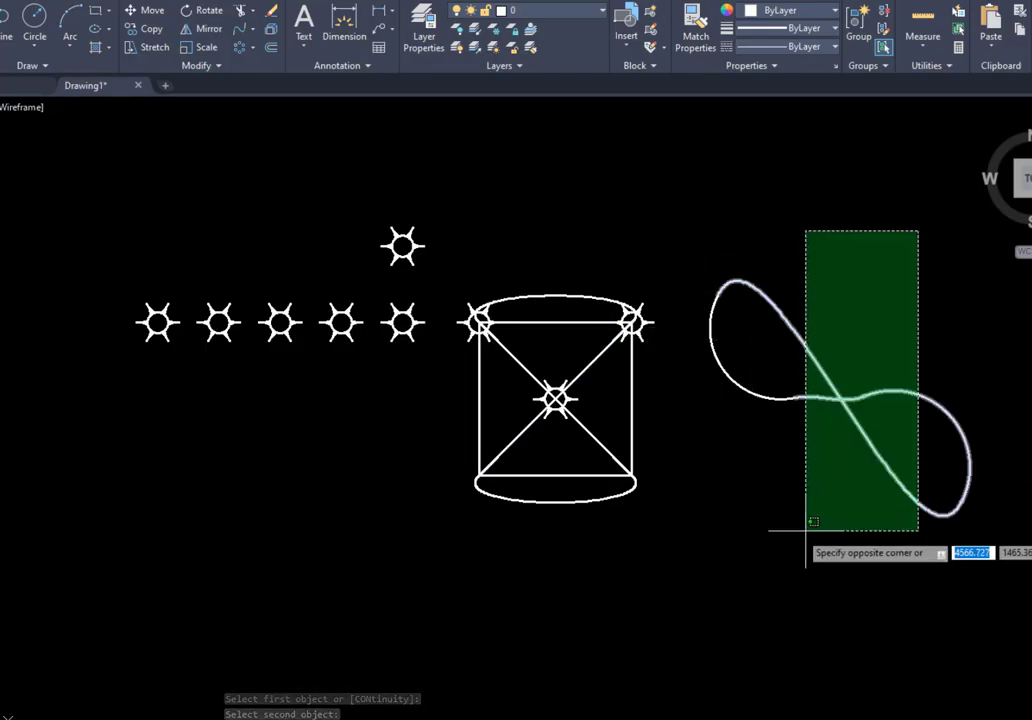
pyautogui.click(735, 560)
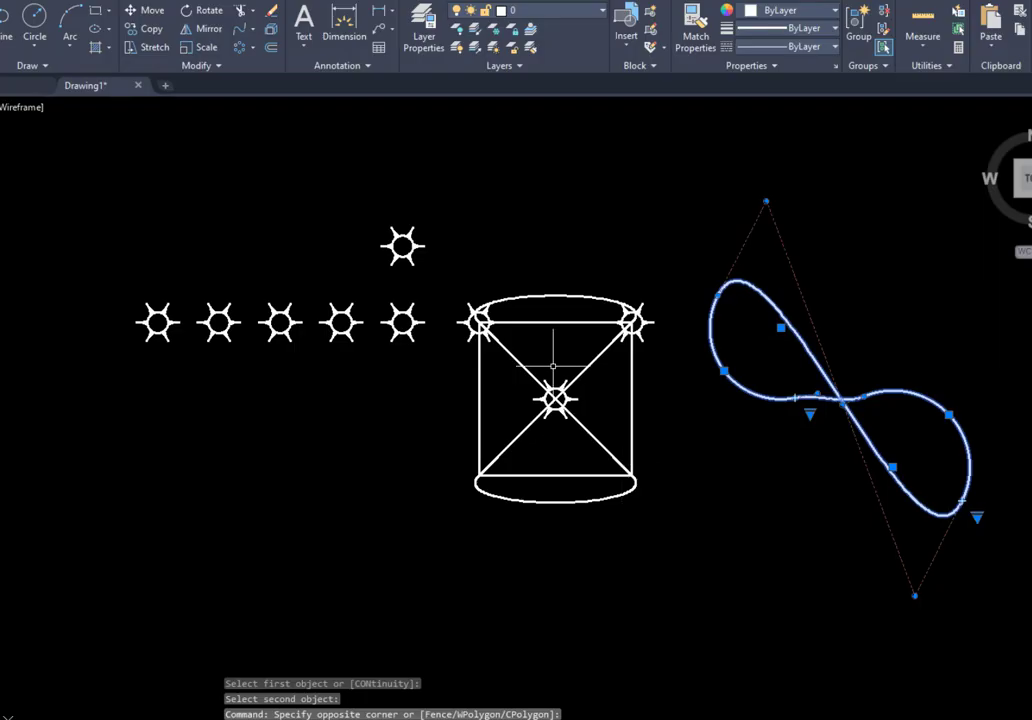
pyautogui.click(533, 298)
pyautogui.click(561, 503)
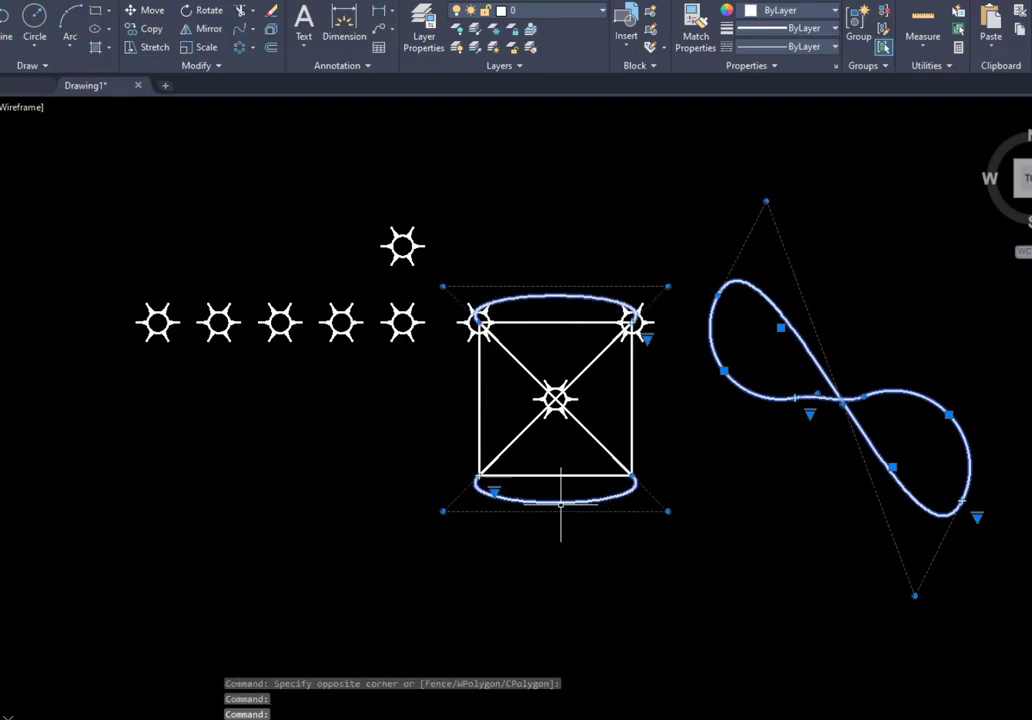
pyautogui.press('Delete')
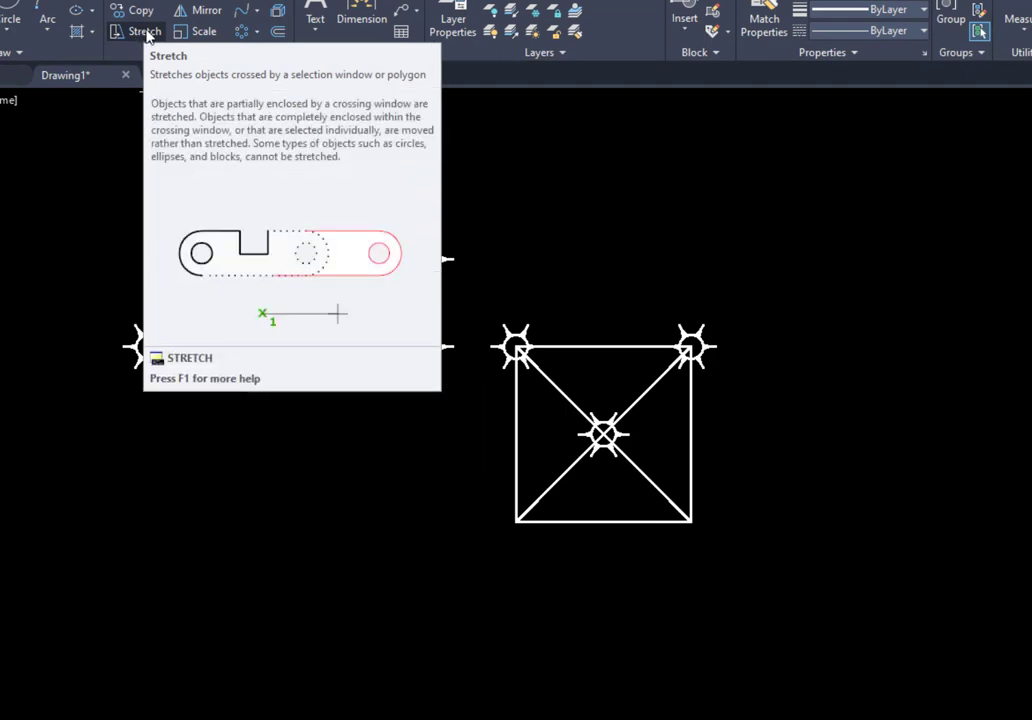
# Stretch the square's right side, including its corner sun symbol, 500 units horizontally to the right with Ortho mode on
pyautogui.click(141, 33)
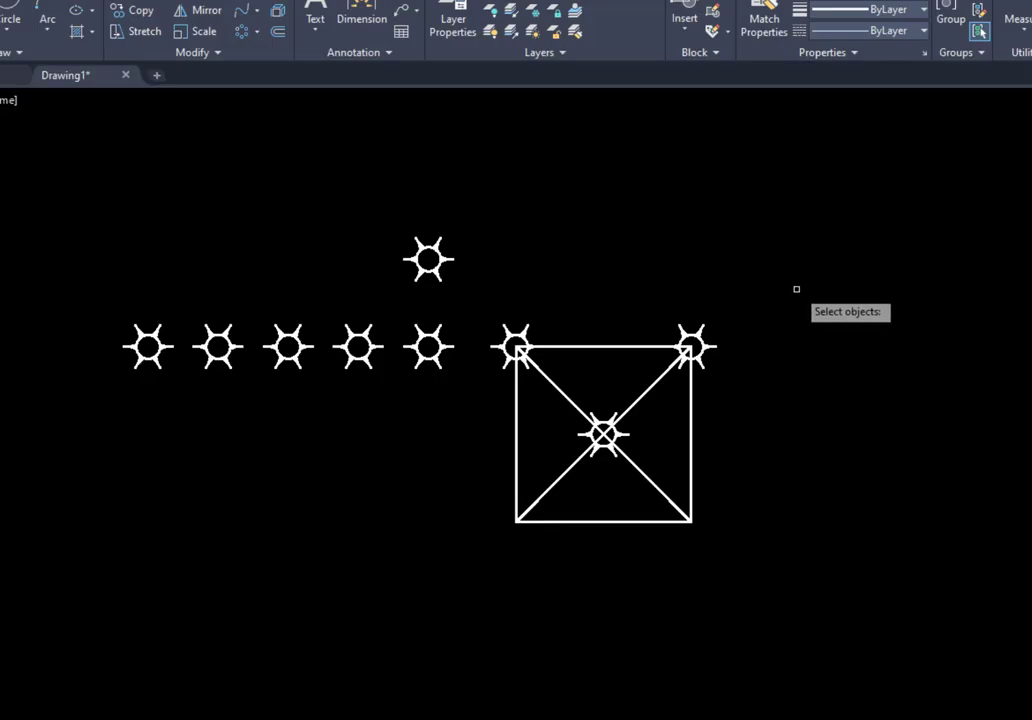
pyautogui.click(796, 284)
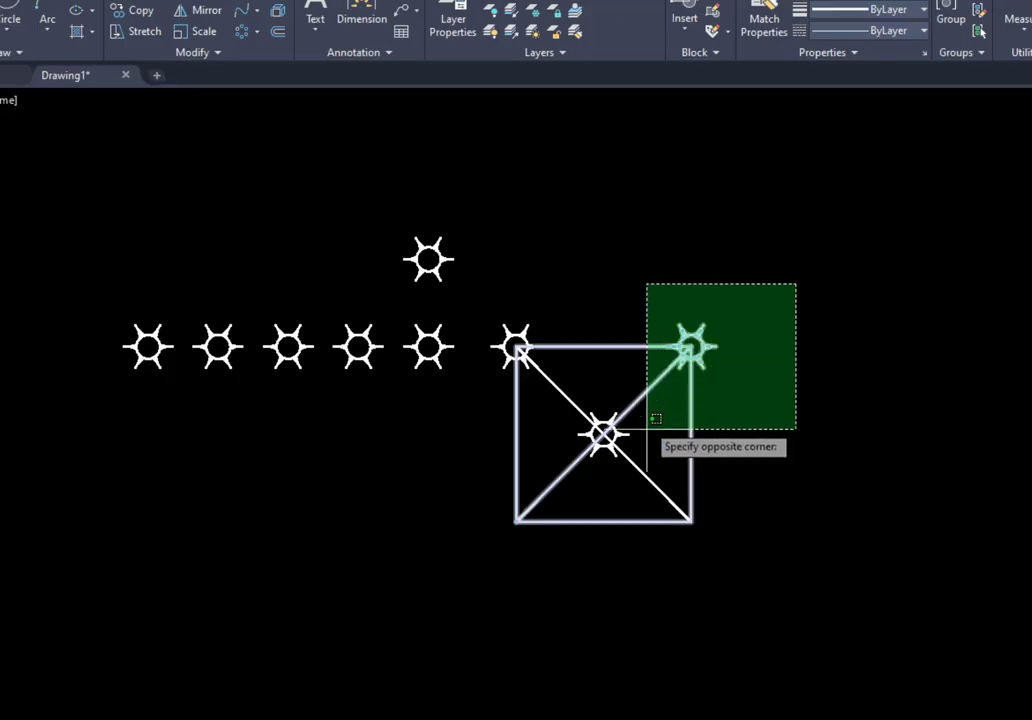
pyautogui.click(644, 574)
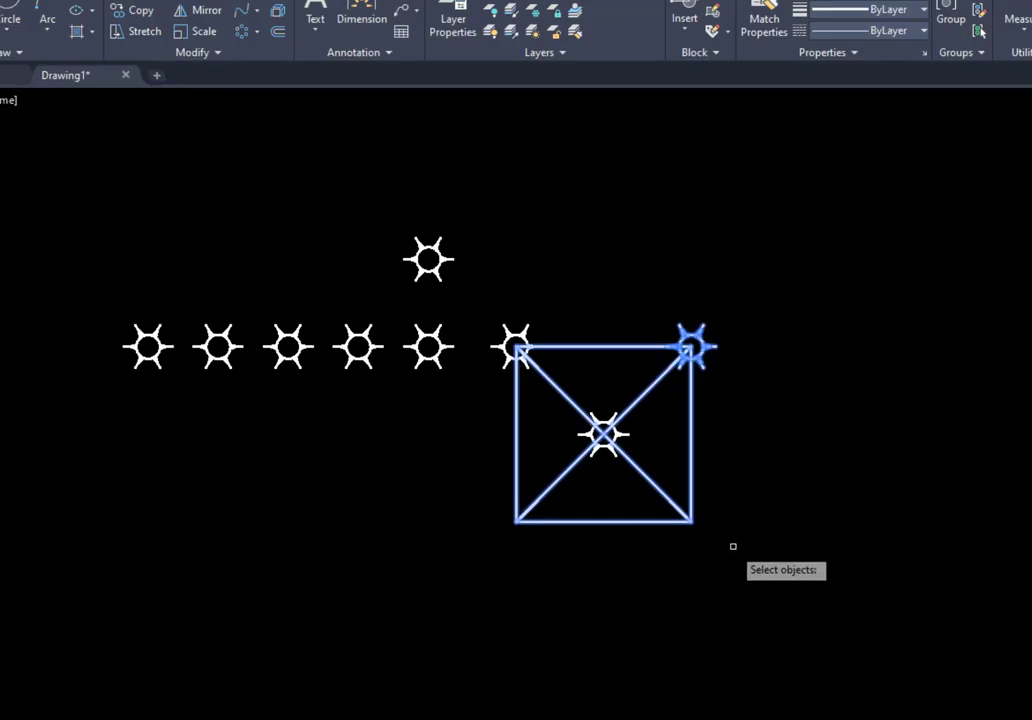
pyautogui.press('Return')
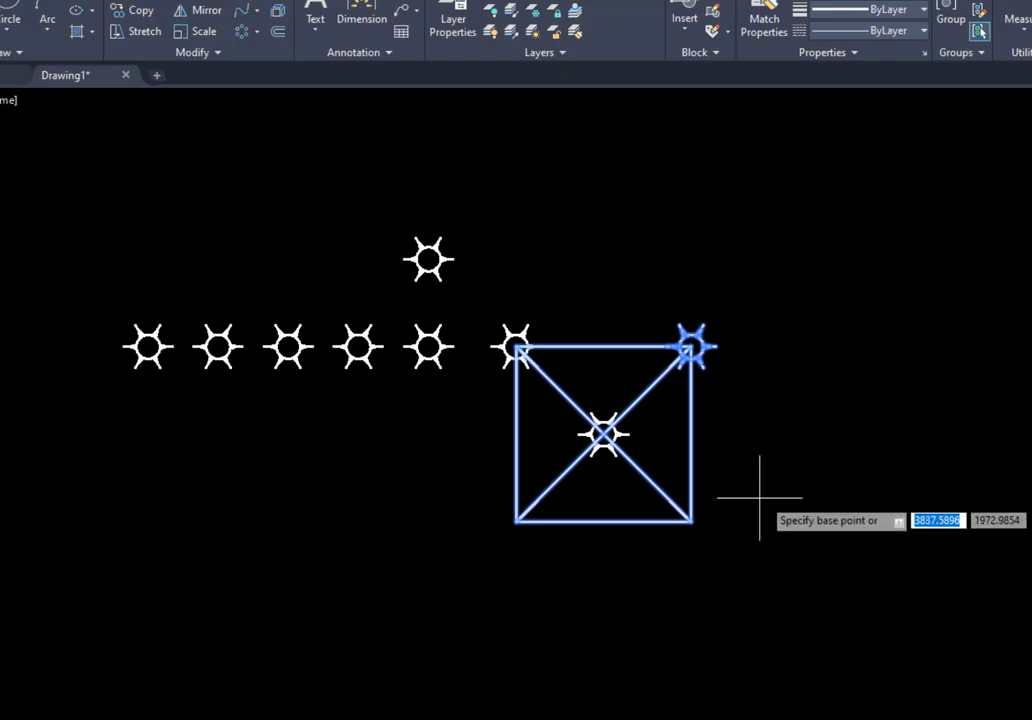
pyautogui.click(745, 530)
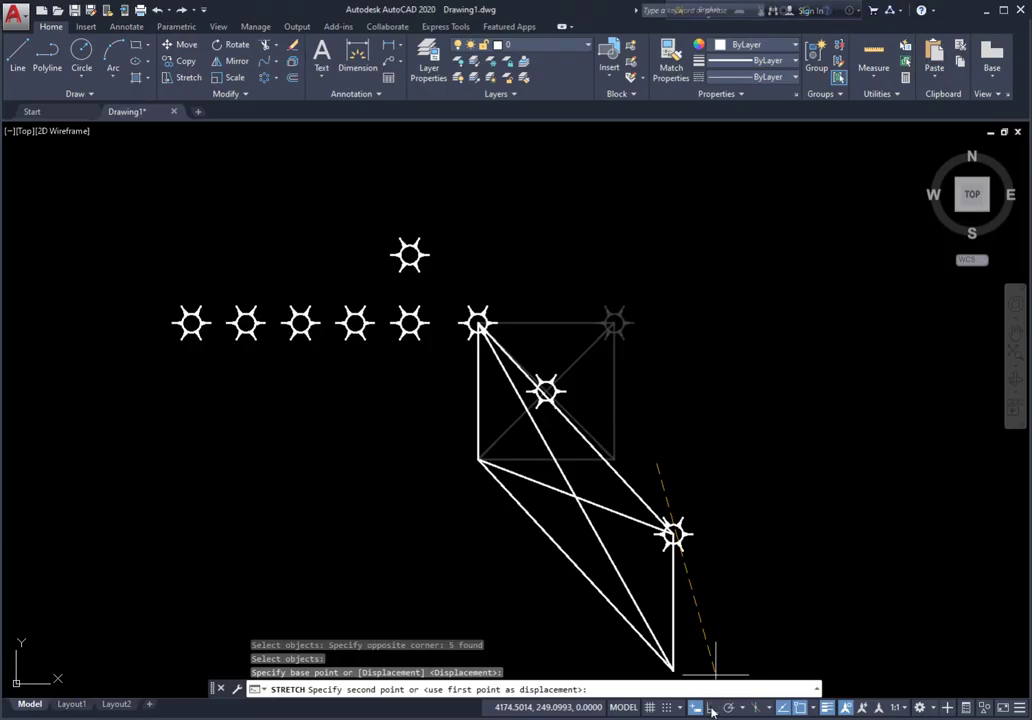
pyautogui.click(711, 707)
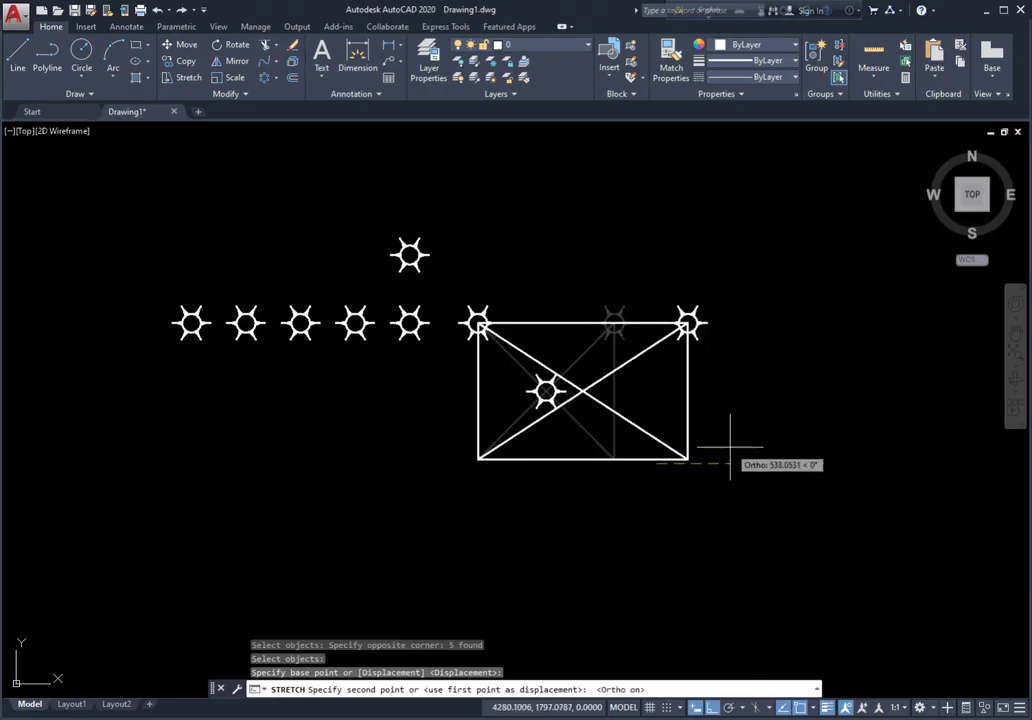
pyautogui.write('50')
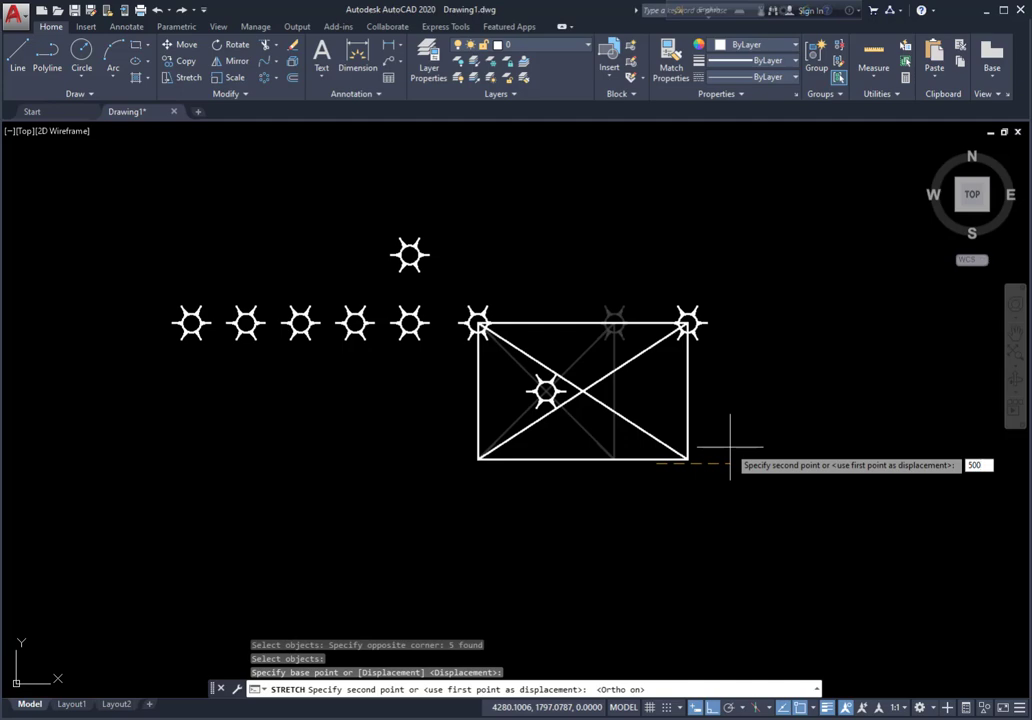
pyautogui.write('0')
pyautogui.press('Return')
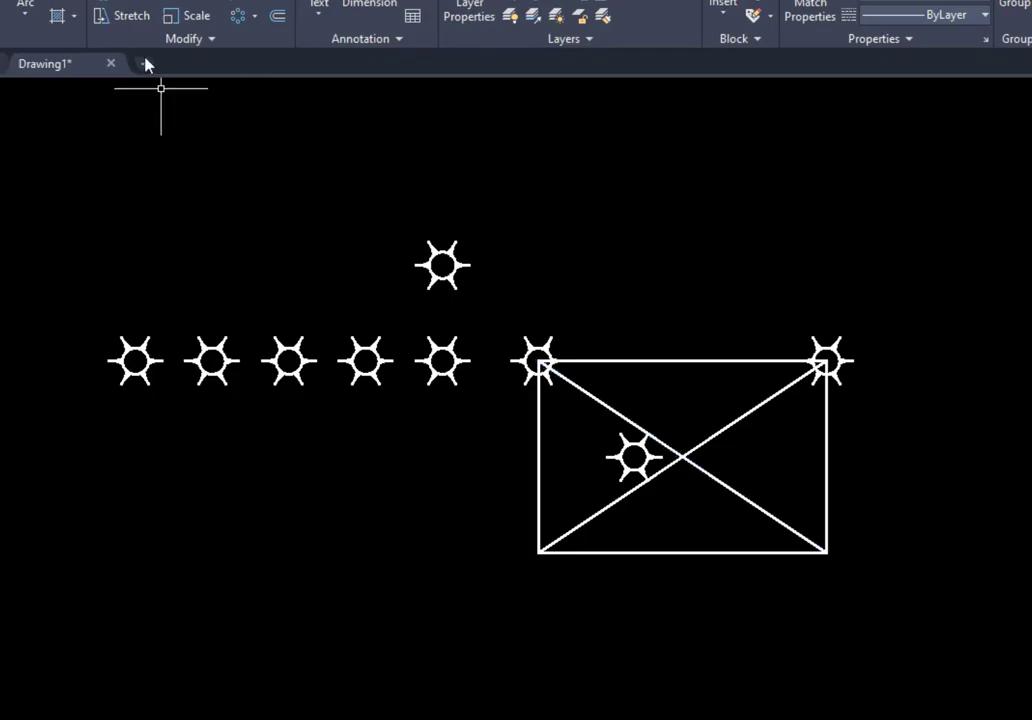
# Stretch the rectangle's left side with its corner sun from the upper-left corner to the centre of the nearest sun in the row
pyautogui.click(127, 16)
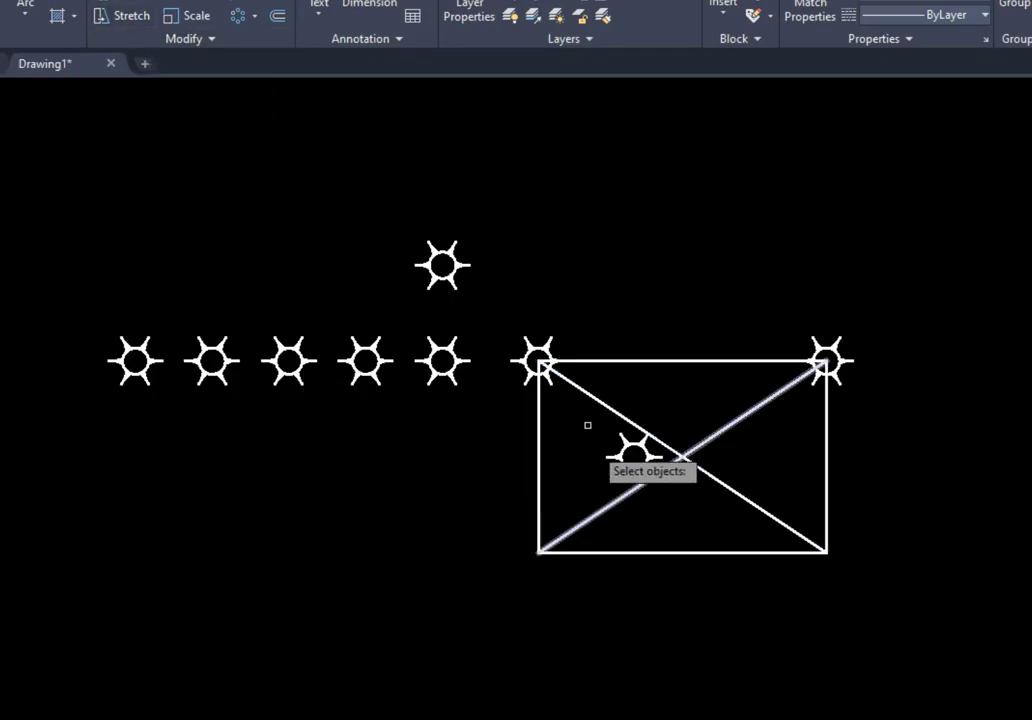
pyautogui.click(581, 311)
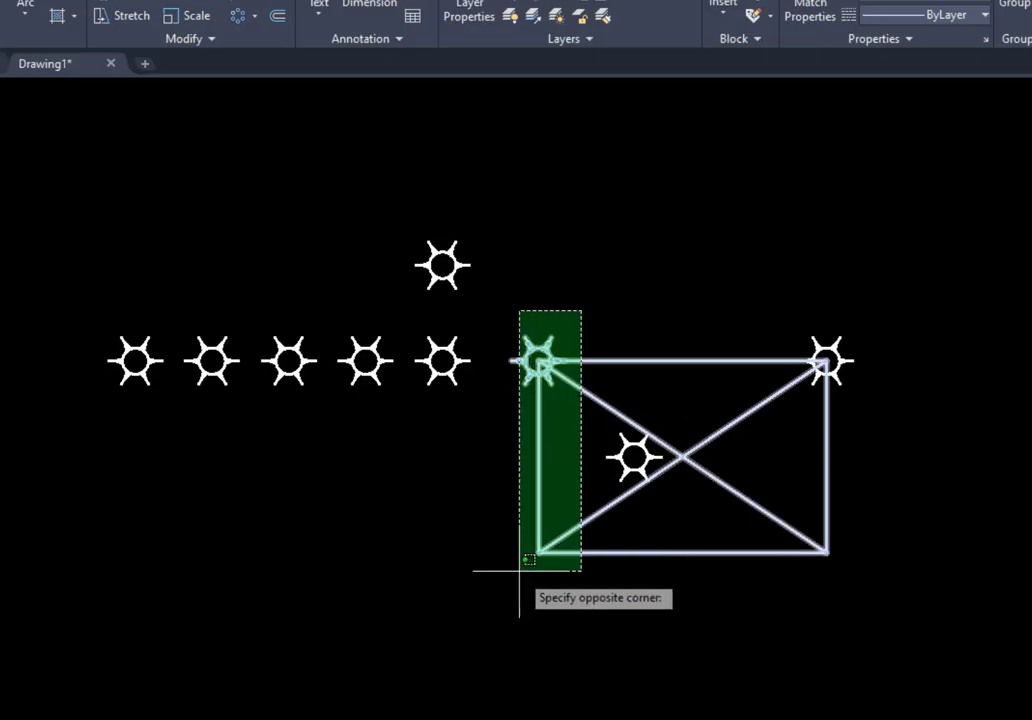
pyautogui.click(491, 590)
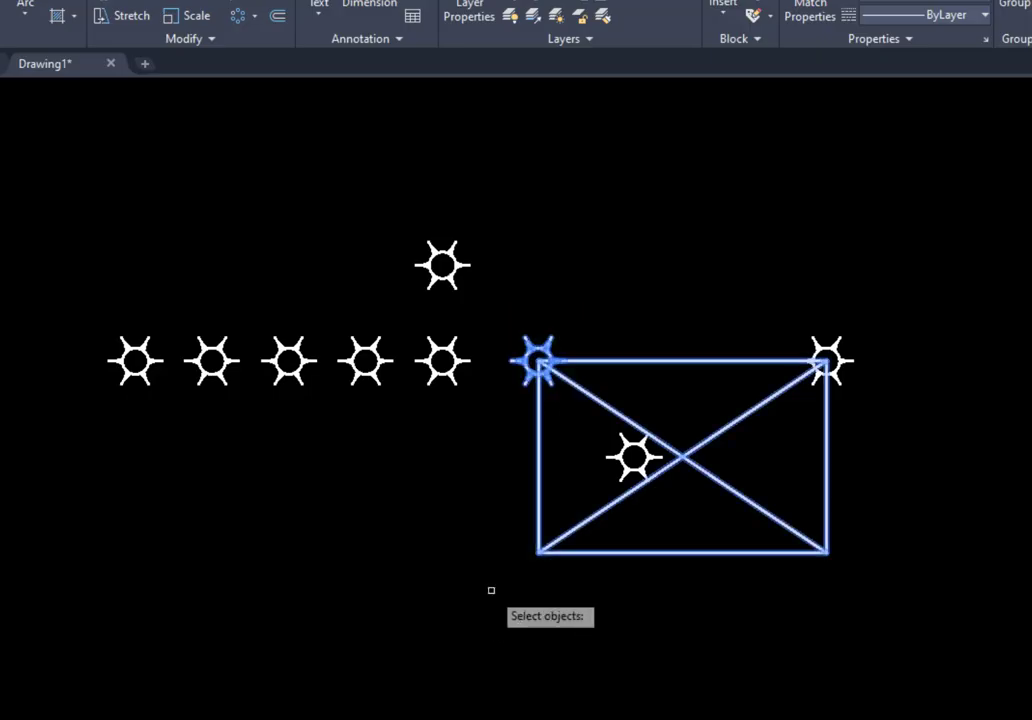
pyautogui.press('Return')
pyautogui.scroll(2, 493, 385)
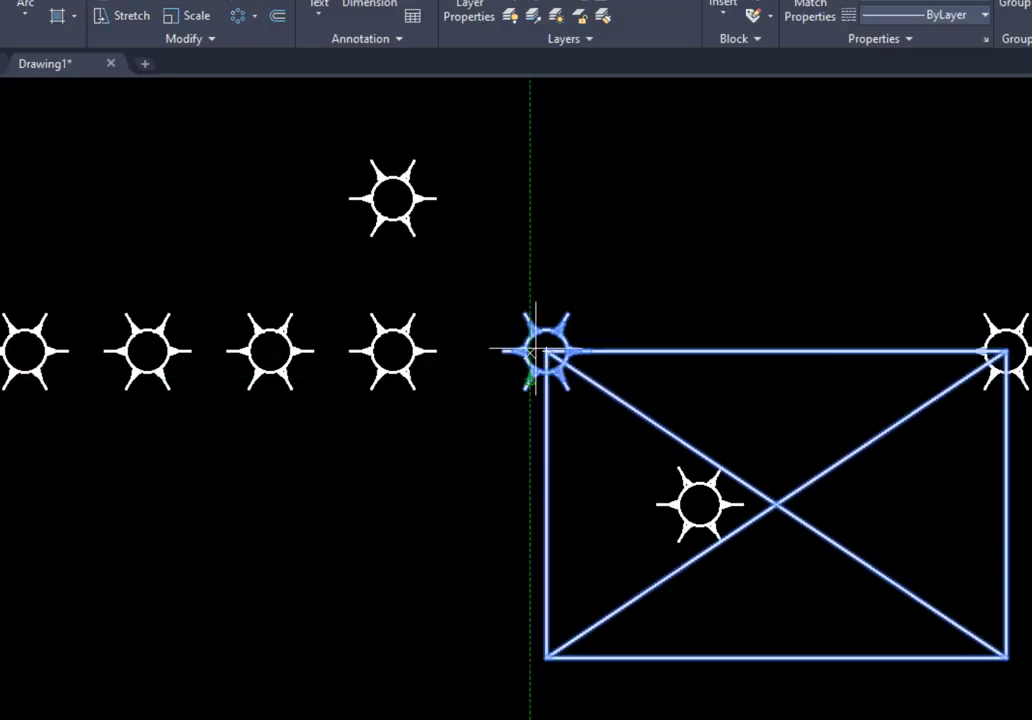
pyautogui.click(545, 351)
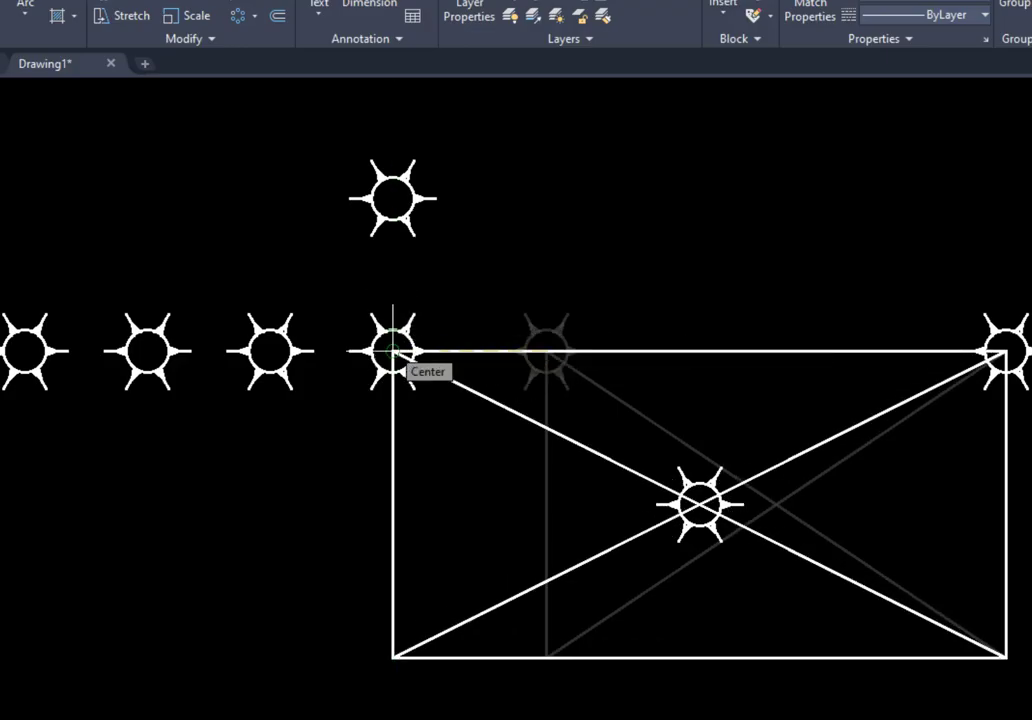
pyautogui.click(392, 351)
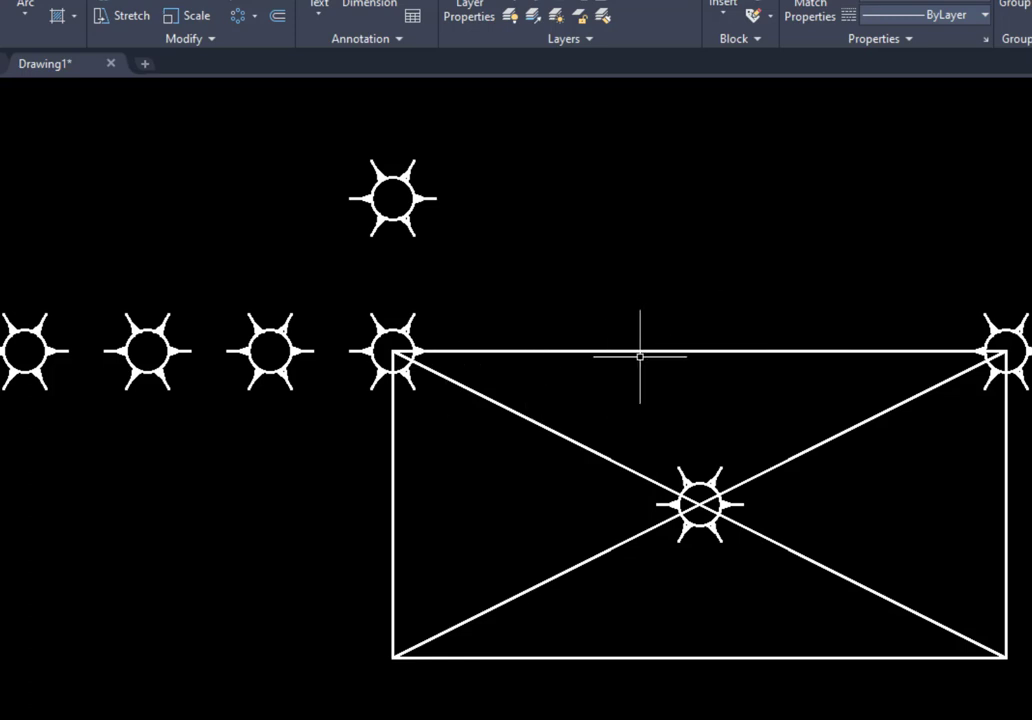
pyautogui.scroll(-2, 640, 356)
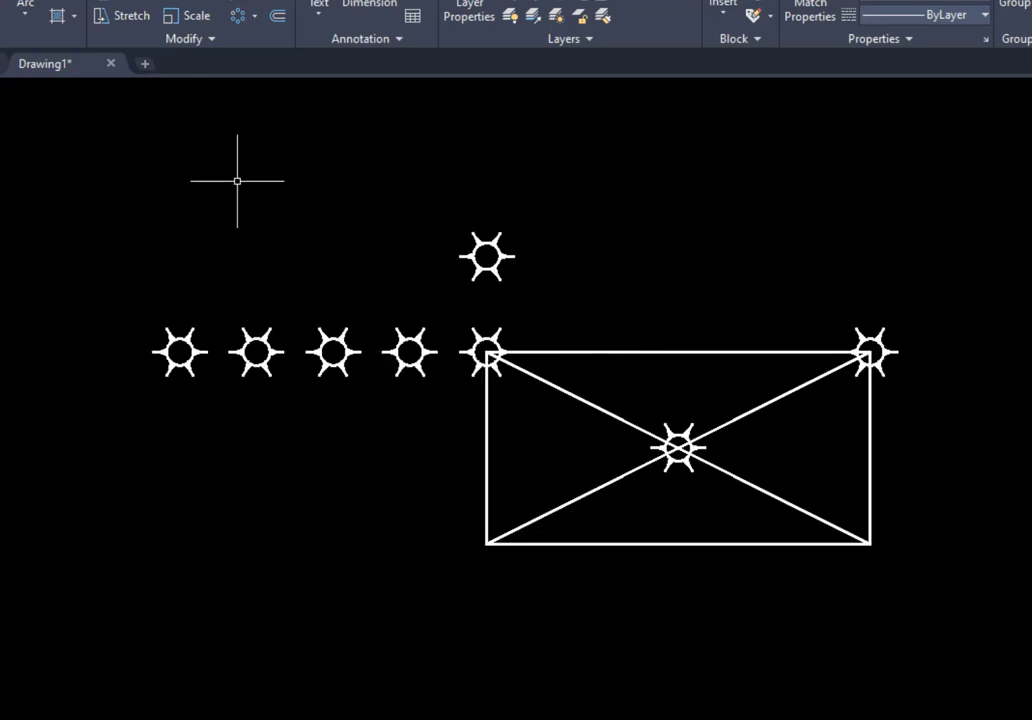
# Scale the sun above the rectangle's upper-left corner by a factor of 2 about its centre, turning Ortho mode off
pyautogui.scroll(2, 617, 336)
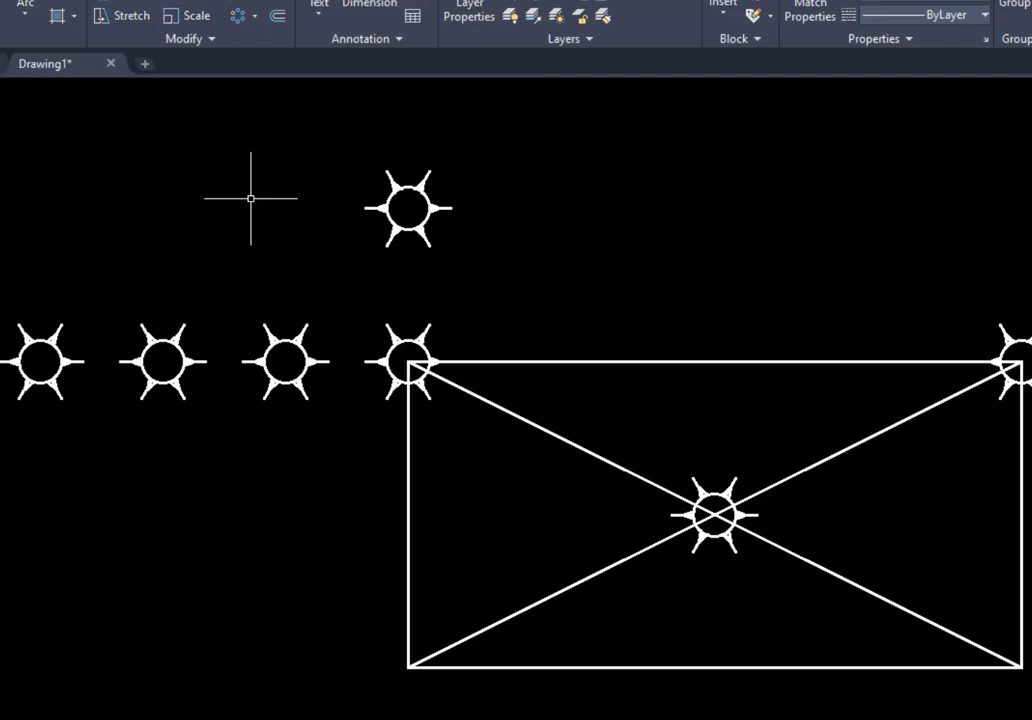
pyautogui.click(194, 20)
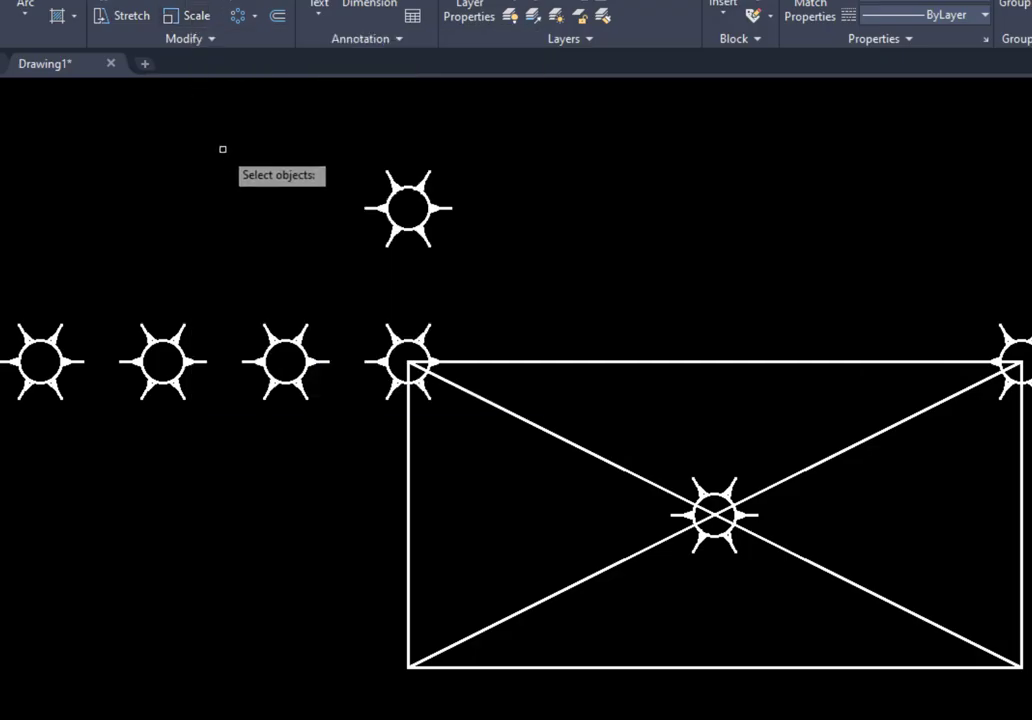
pyautogui.scroll(2, 352, 154)
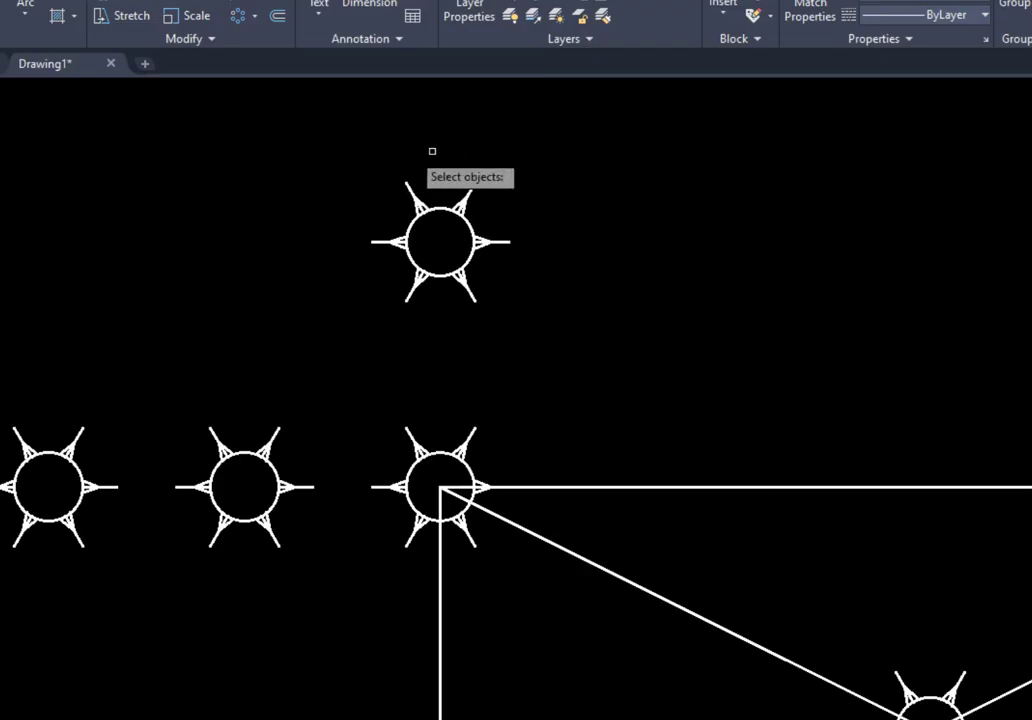
pyautogui.click(555, 137)
pyautogui.click(347, 325)
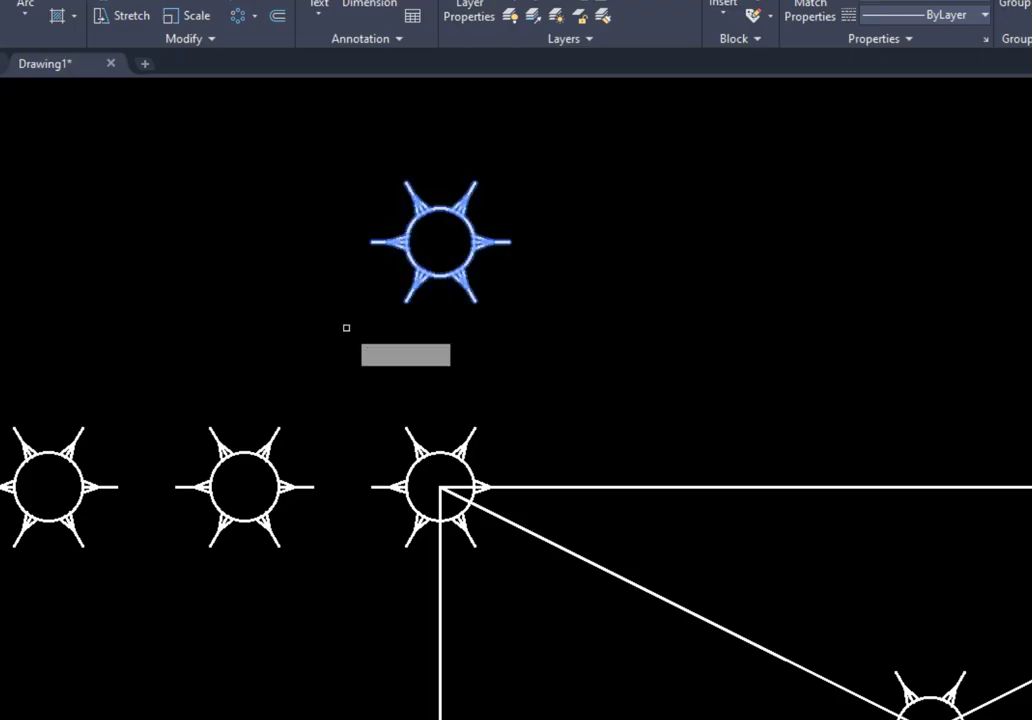
pyautogui.press('Return')
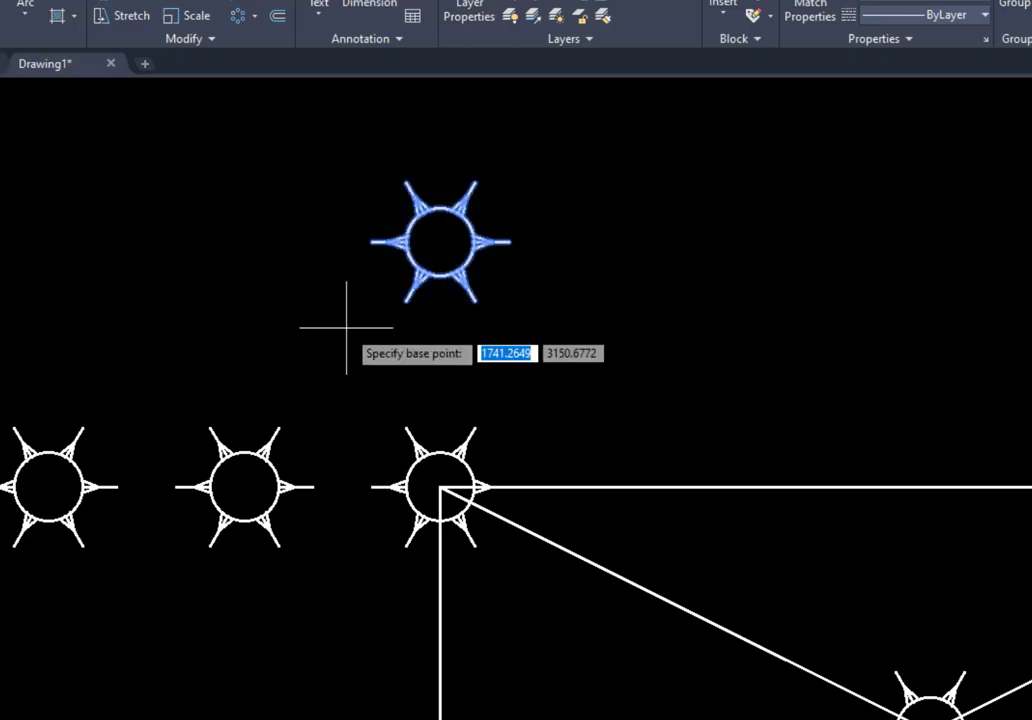
pyautogui.click(440, 241)
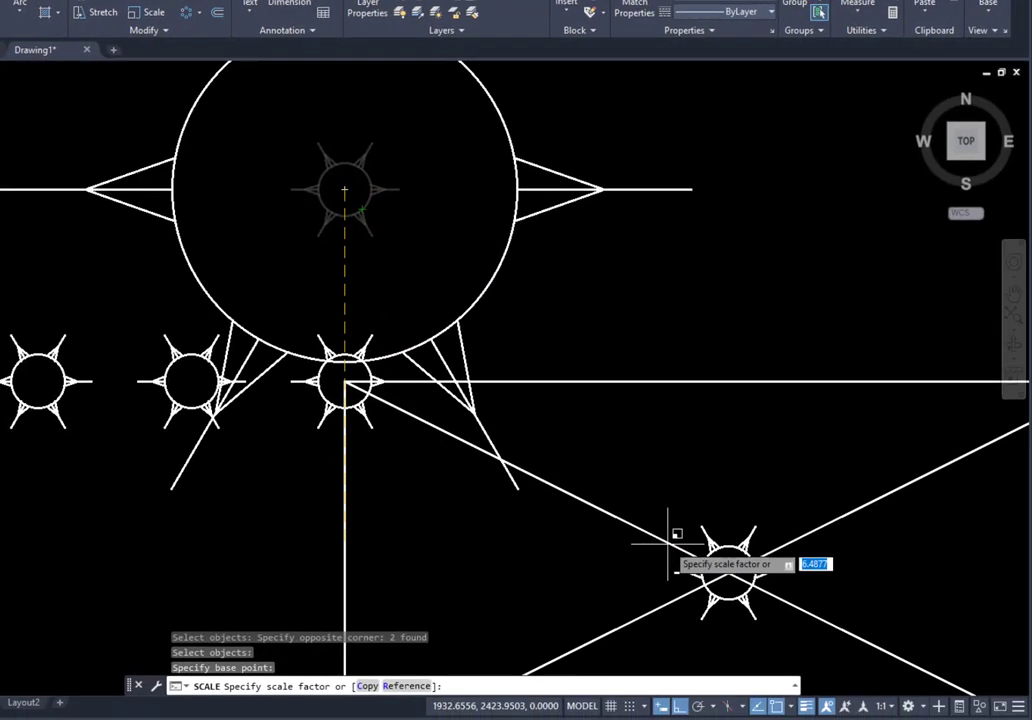
pyautogui.click(679, 706)
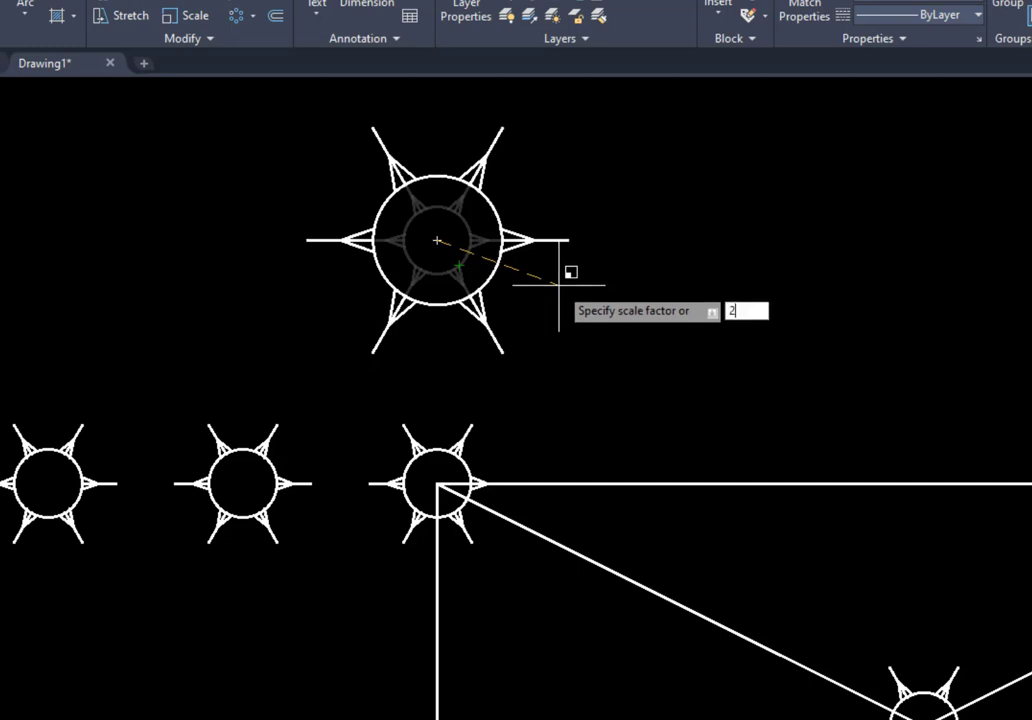
pyautogui.press('Return')
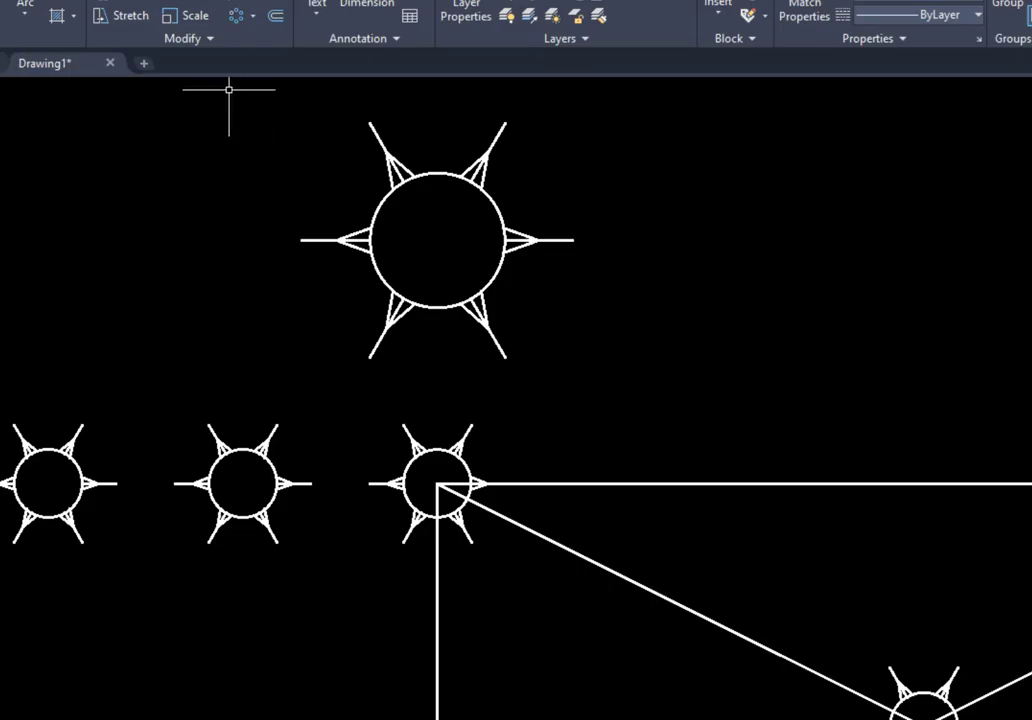
# Scale a copy of the enlarged sun by a factor of 0.5 about its centre using the Copy option, keeping the original
pyautogui.click(188, 20)
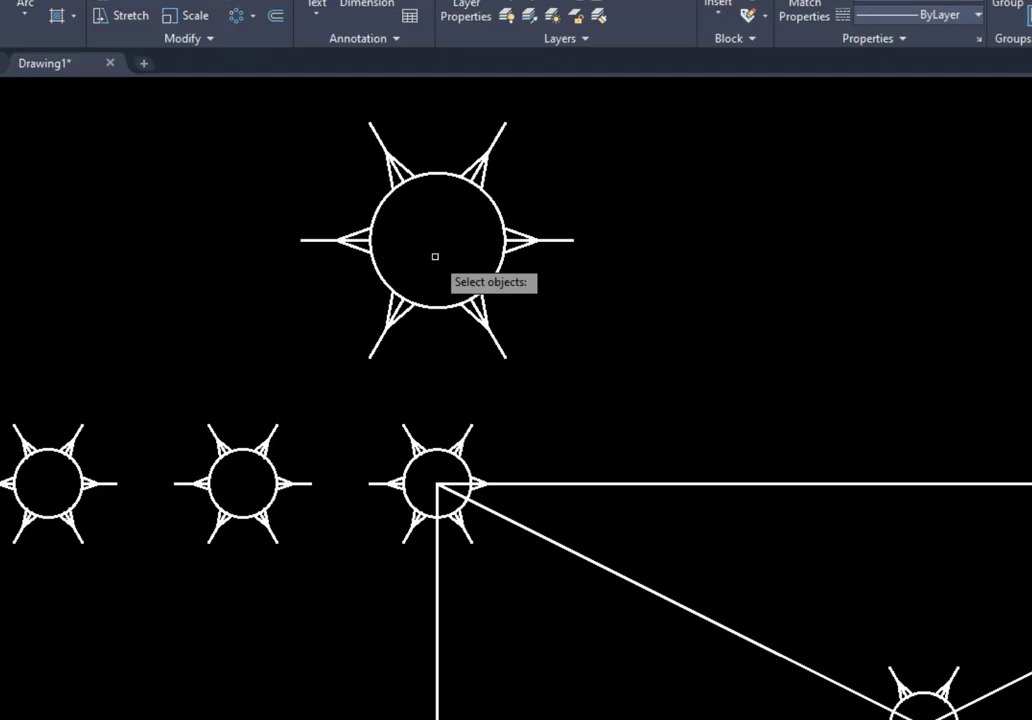
pyautogui.click(596, 100)
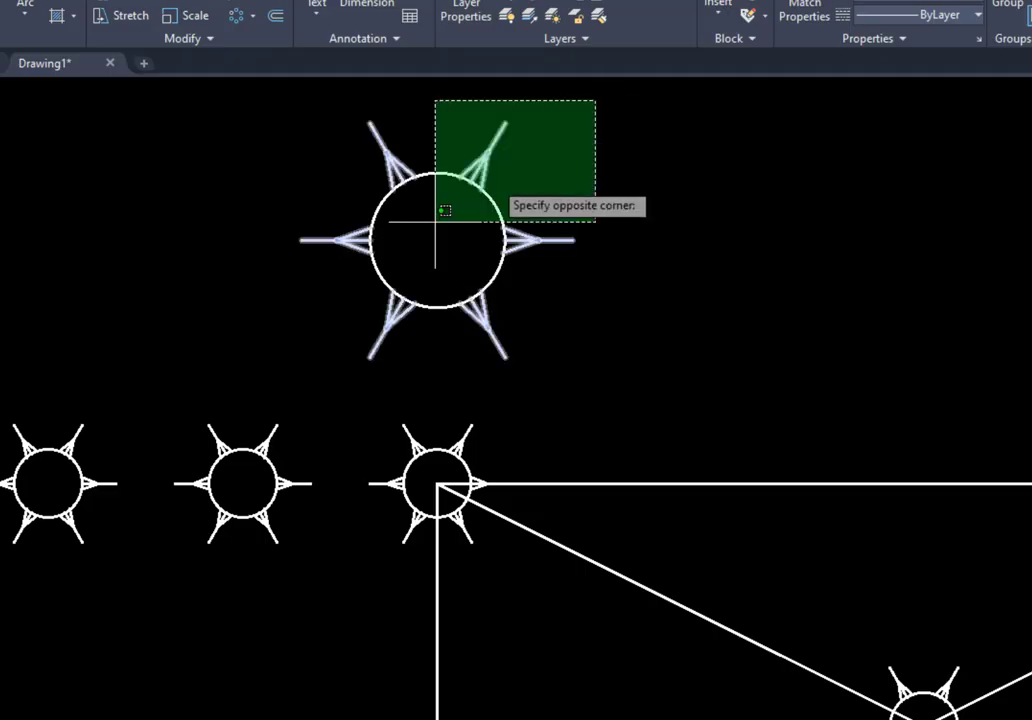
pyautogui.click(290, 362)
pyautogui.press('Return')
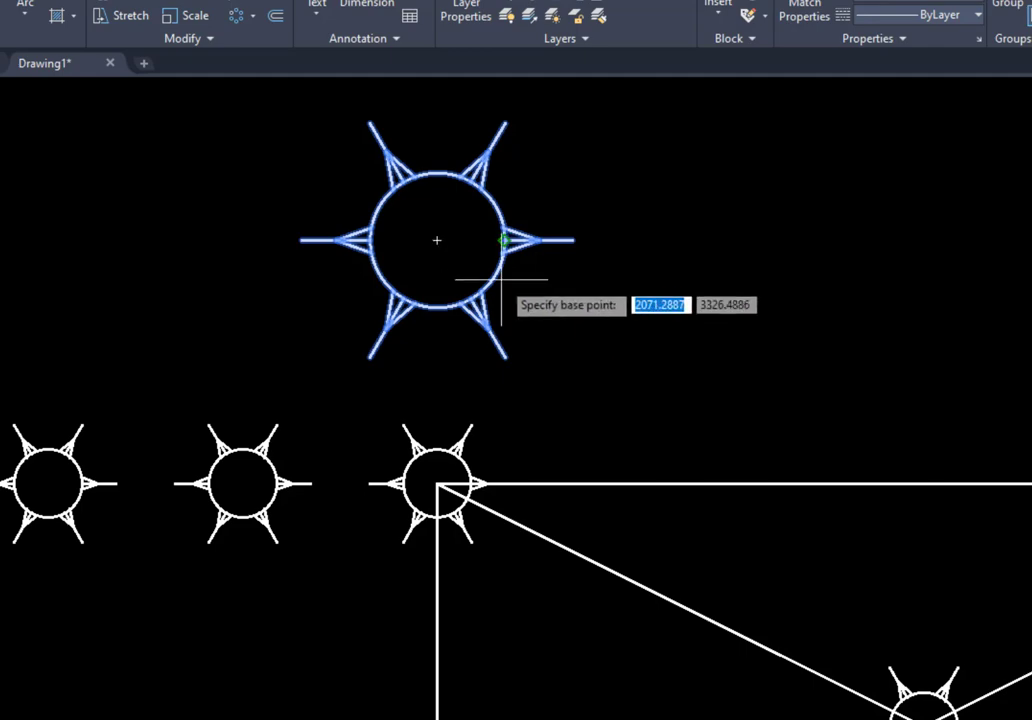
pyautogui.click(437, 240)
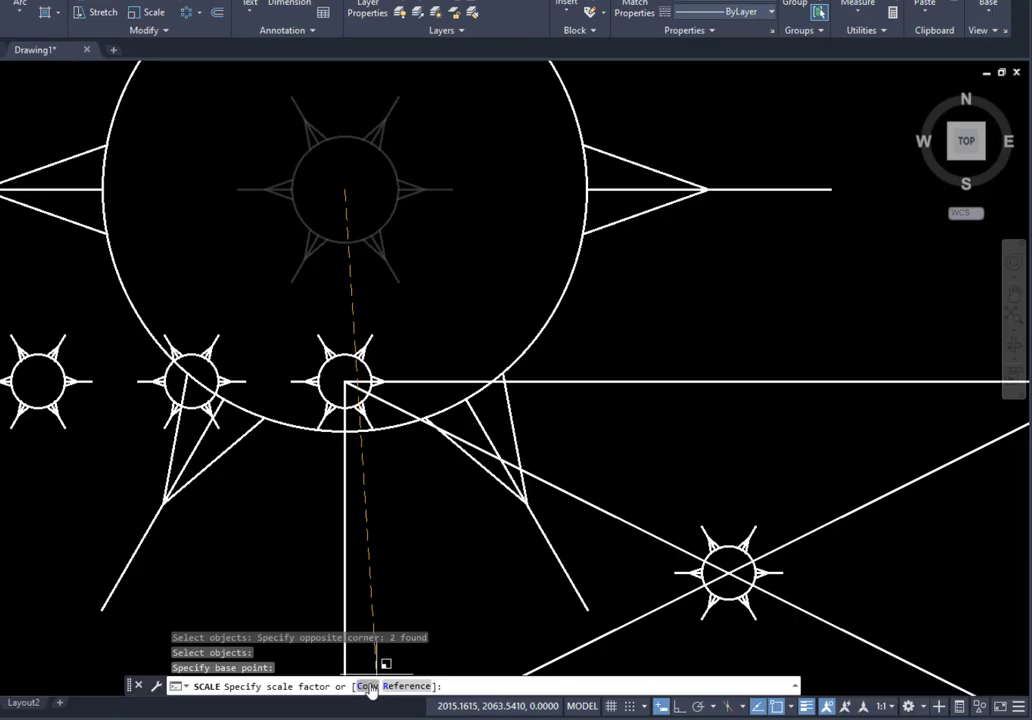
pyautogui.click(368, 686)
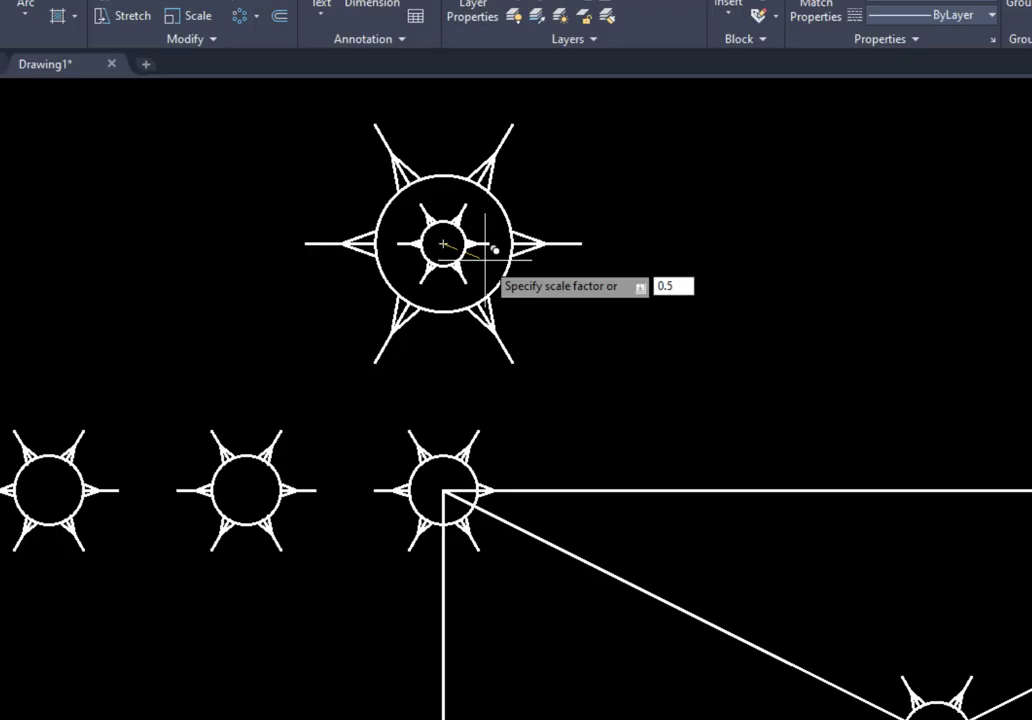
pyautogui.press('Return')
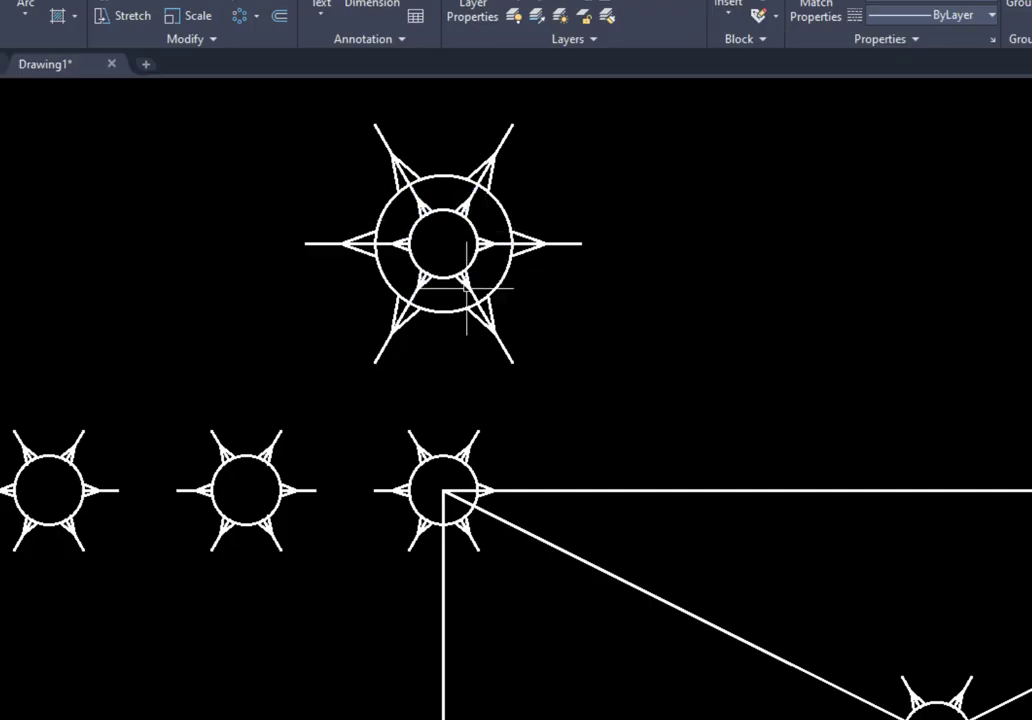
# Scale the rectangle's upper-left corner sun about its centre by Reference, using its circle's radius as reference and the upper-right corner as new length
pyautogui.scroll(-2, 424, 212)
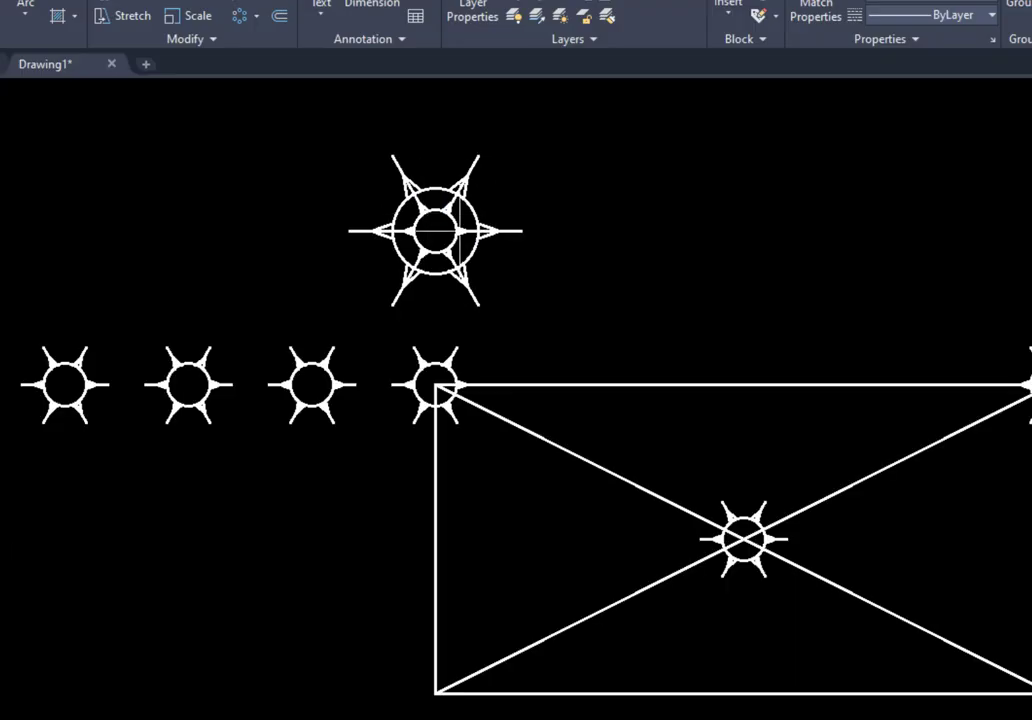
pyautogui.scroll(2, 465, 387)
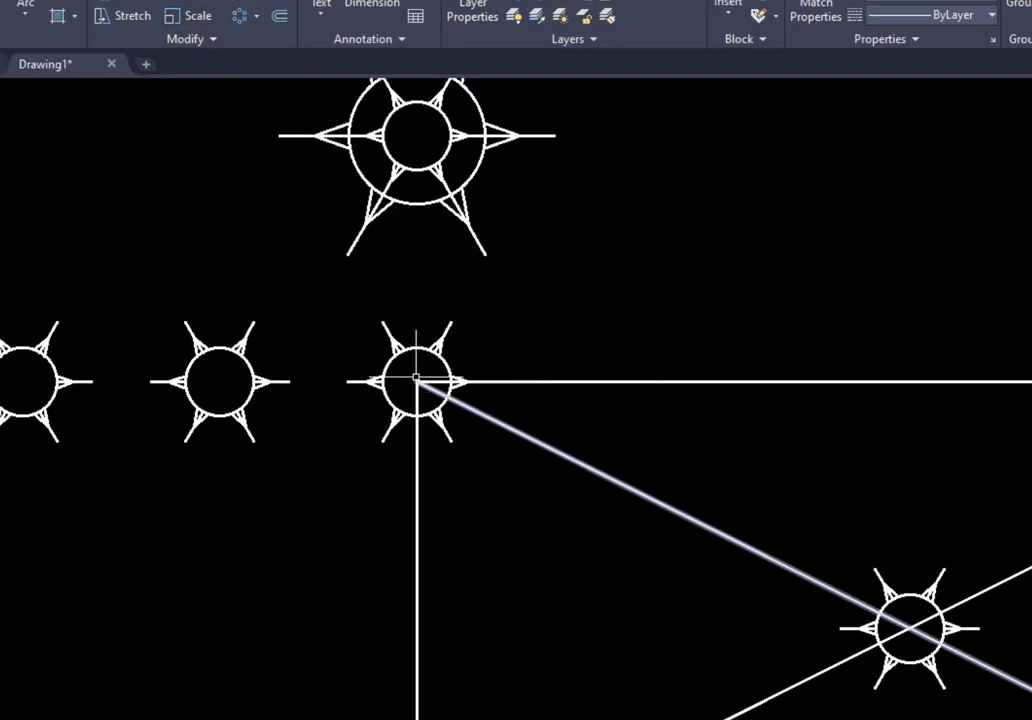
pyautogui.scroll(-2, 381, 333)
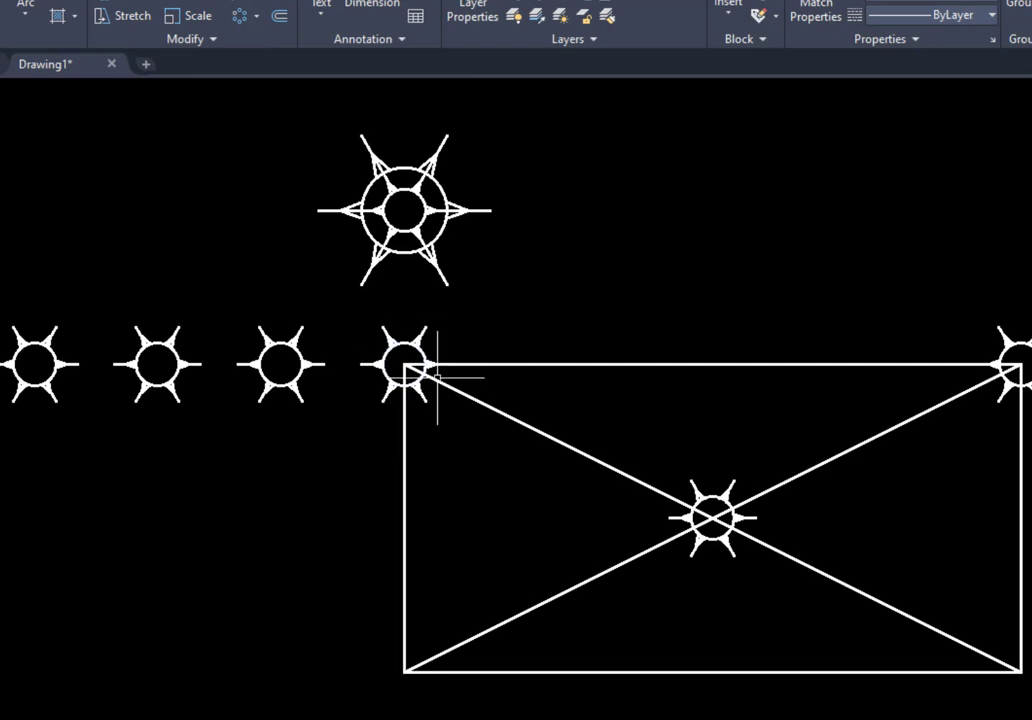
pyautogui.click(194, 18)
pyautogui.scroll(2, 380, 355)
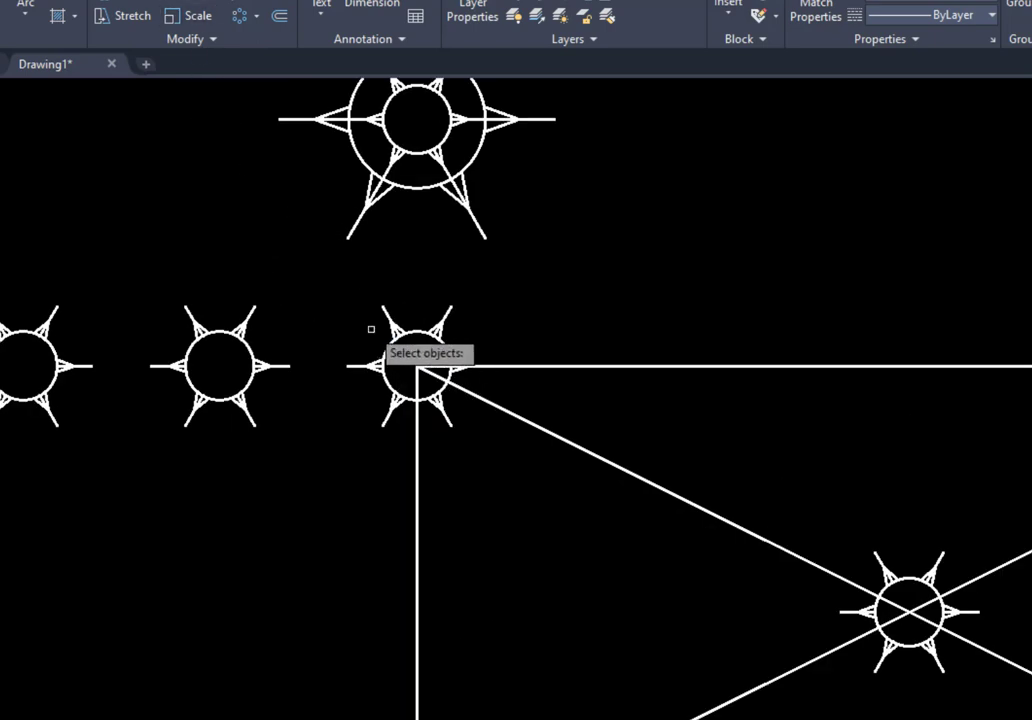
pyautogui.click(330, 275)
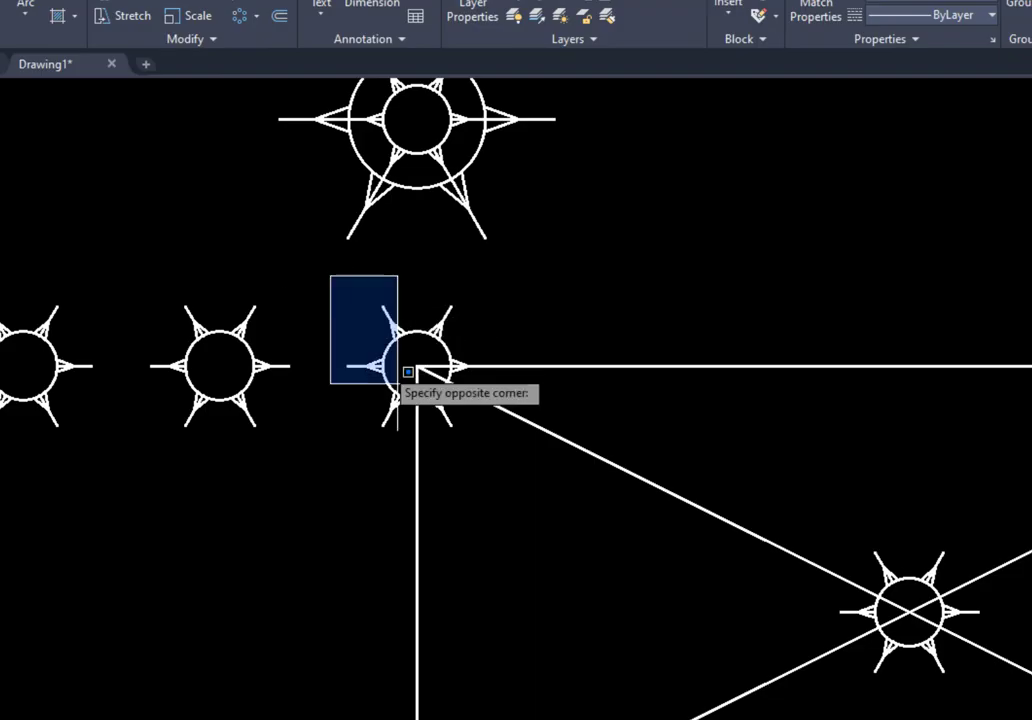
pyautogui.click(506, 473)
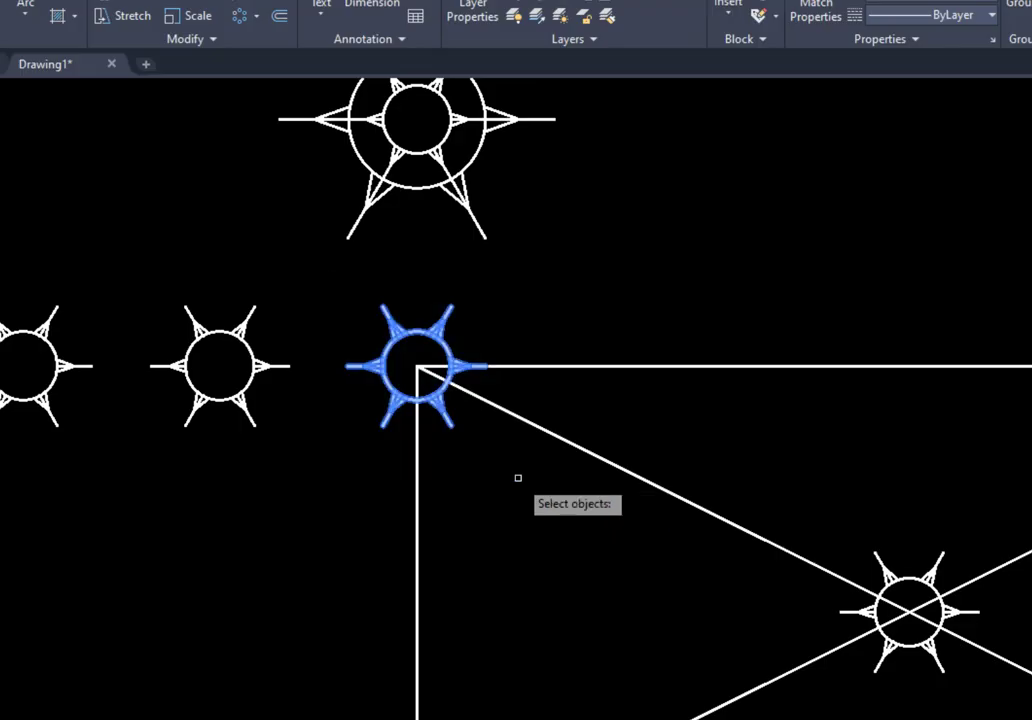
pyautogui.press('Return')
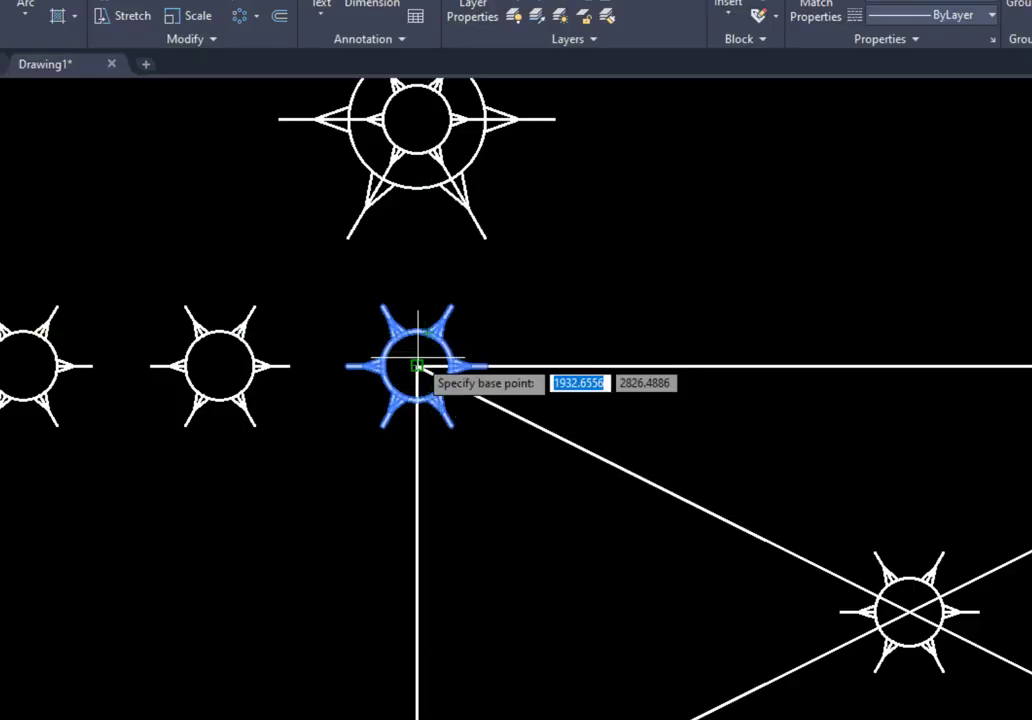
pyautogui.click(417, 366)
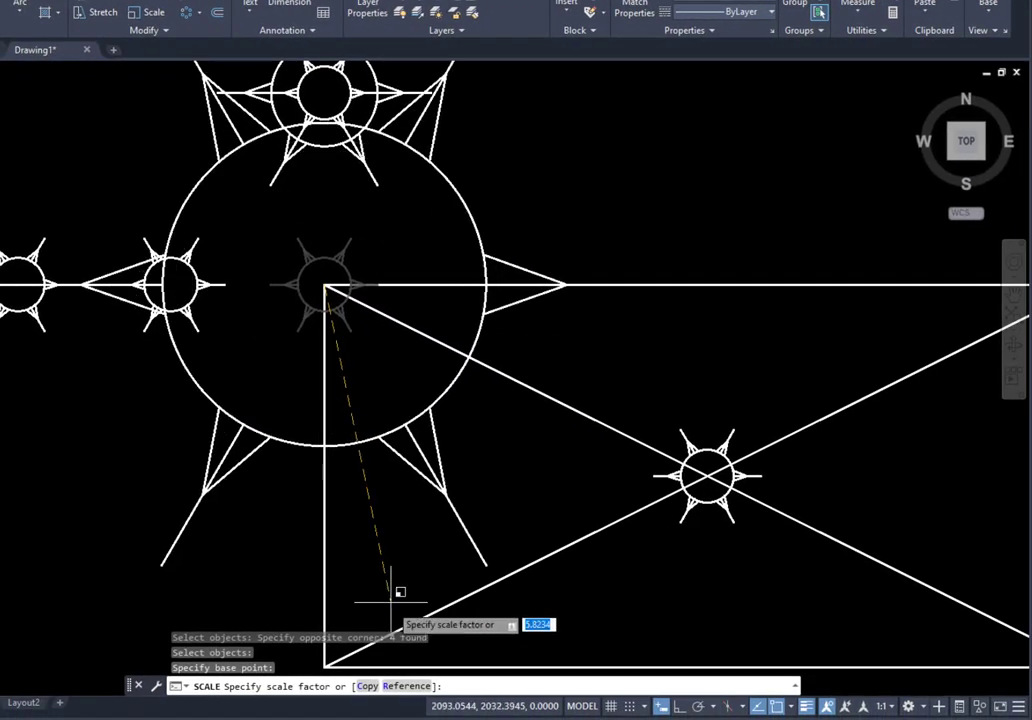
pyautogui.click(400, 686)
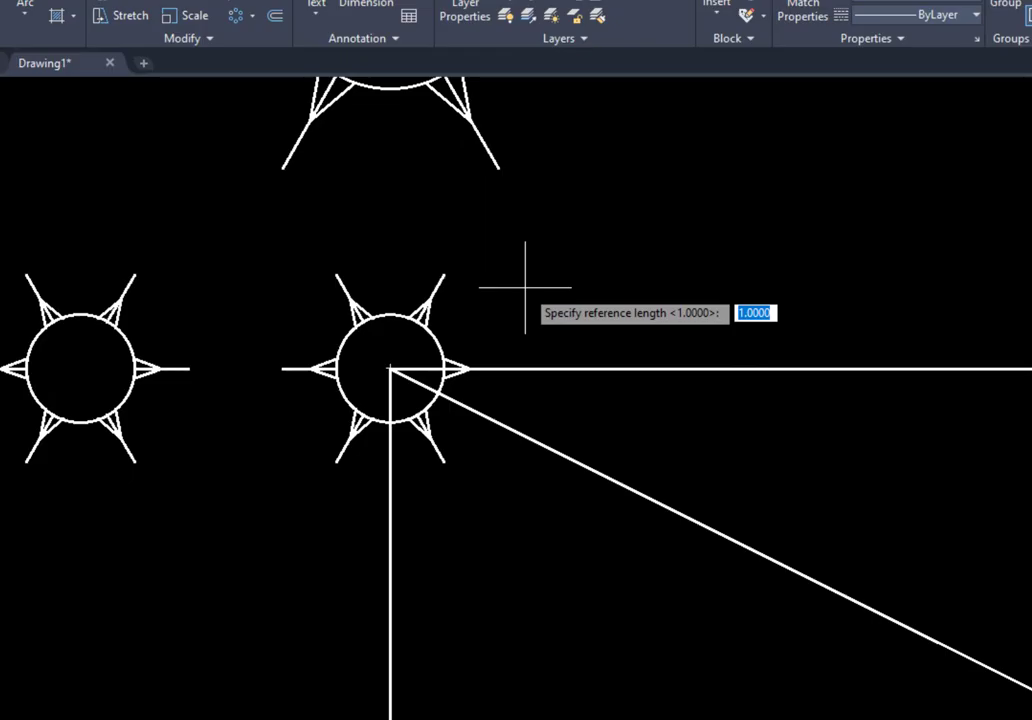
pyautogui.click(390, 369)
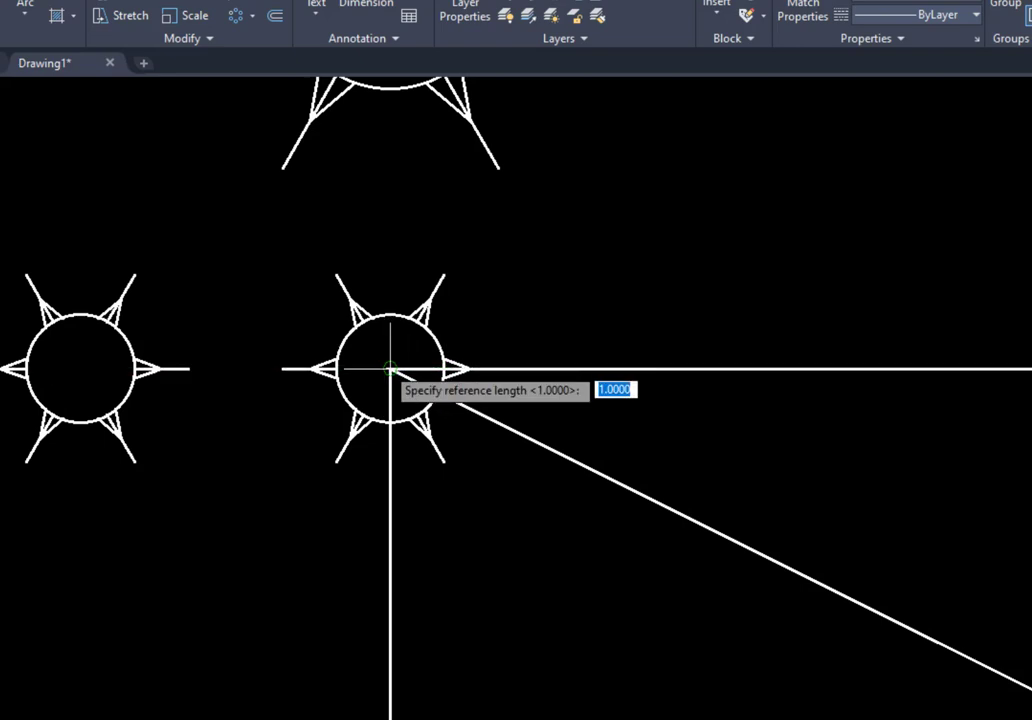
pyautogui.click(390, 369)
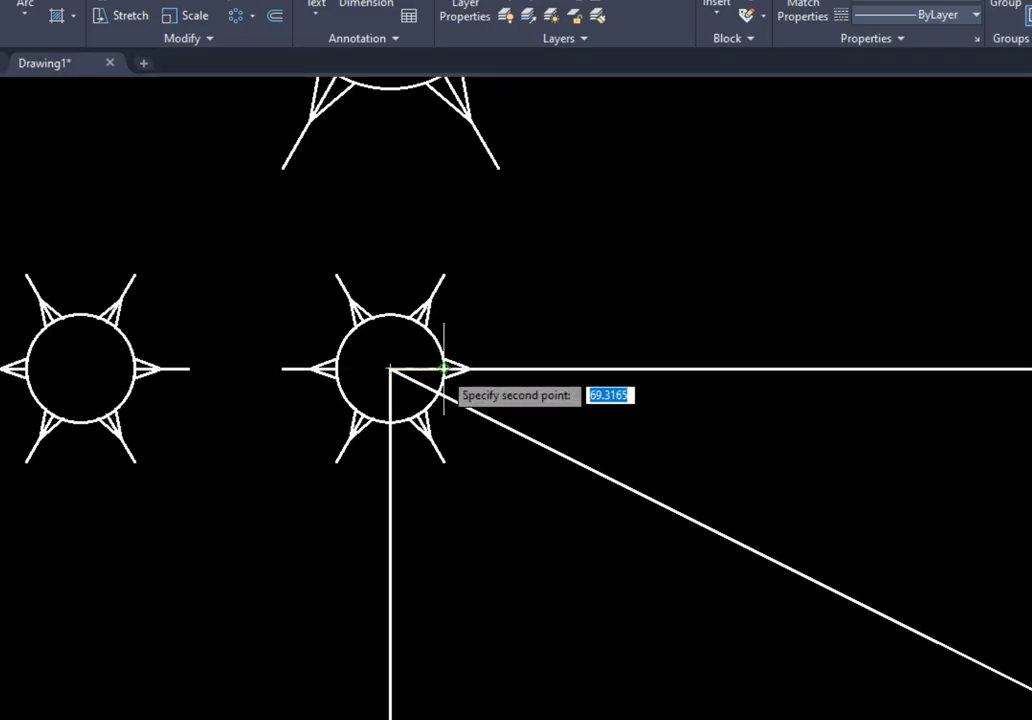
pyautogui.click(444, 369)
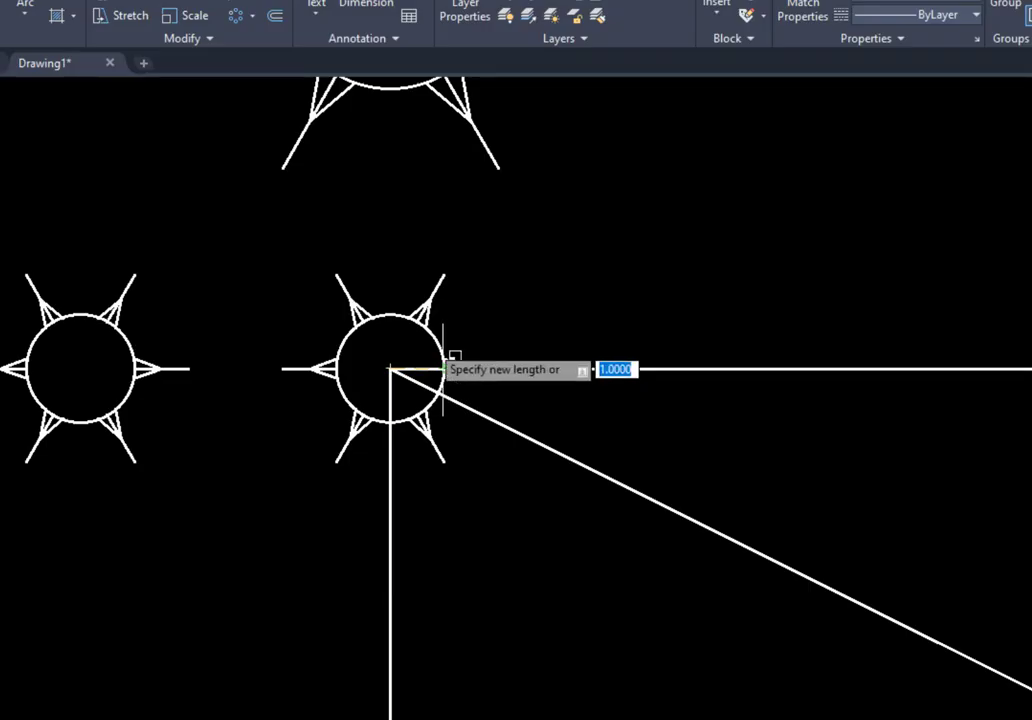
pyautogui.scroll(-2, 460, 318)
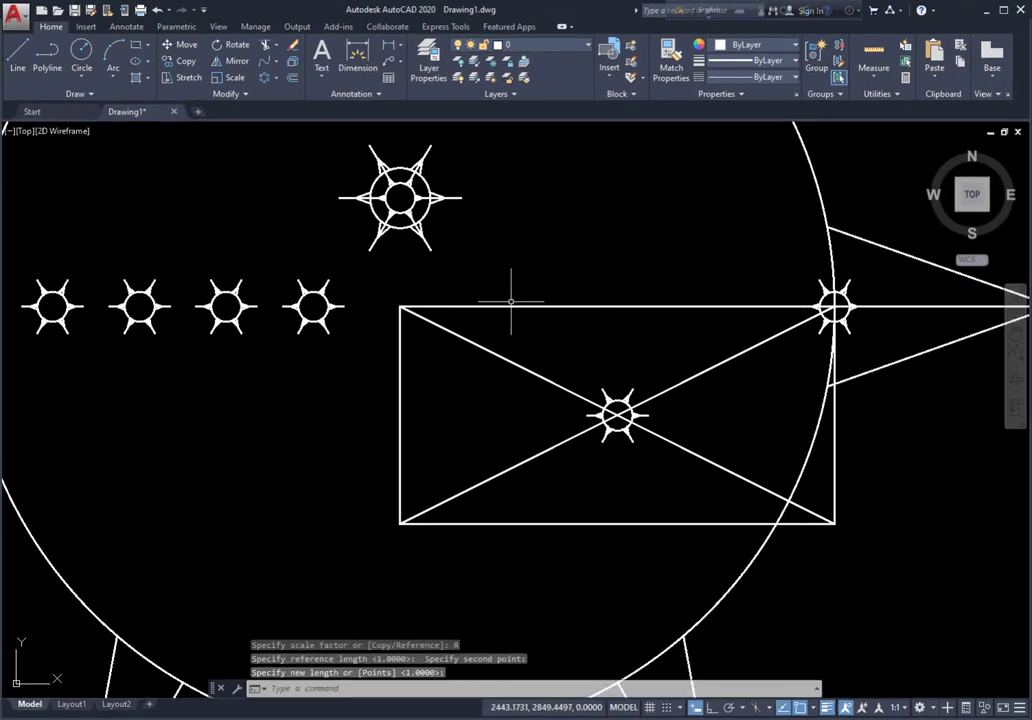
pyautogui.scroll(-1, 509, 299)
pyautogui.scroll(-1, 480, 300)
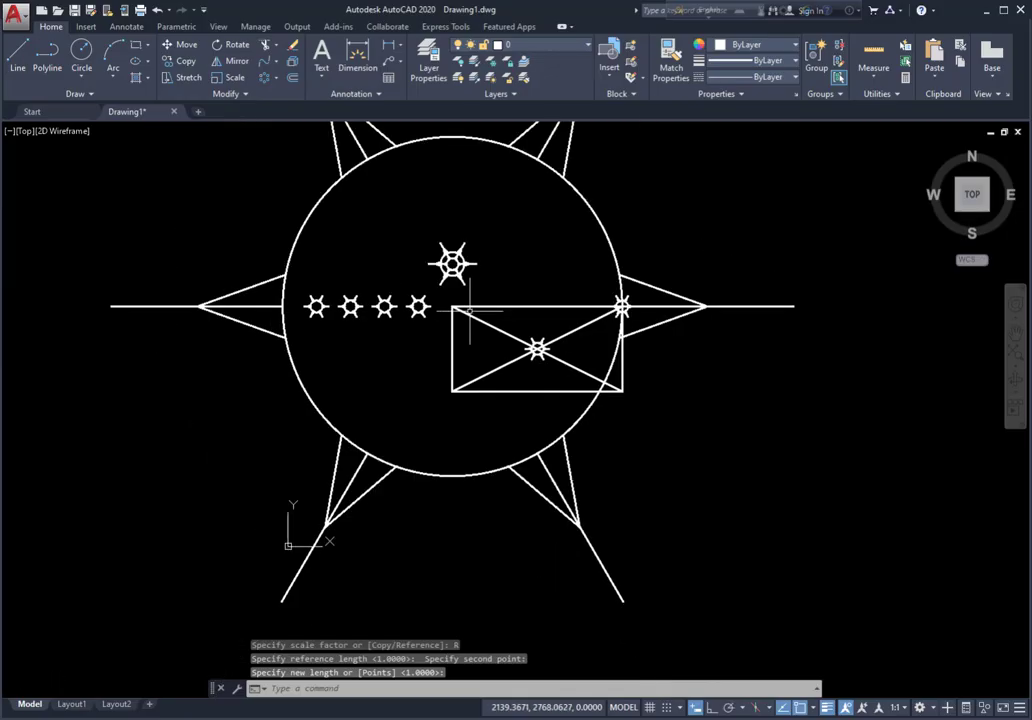
pyautogui.scroll(-1, 472, 305)
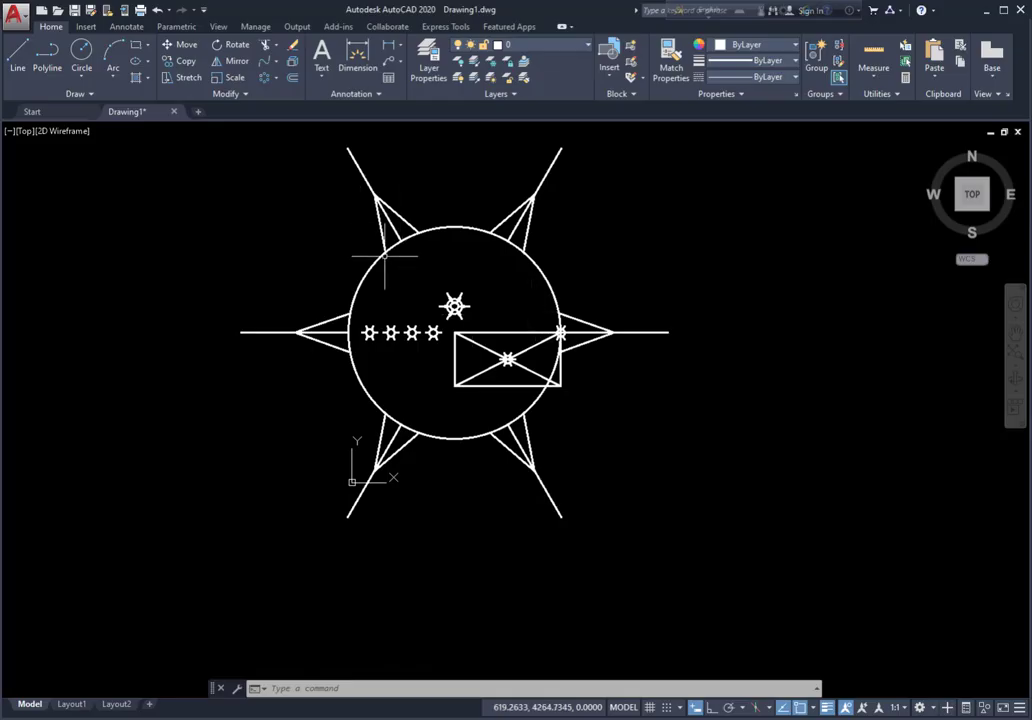
pyautogui.click(279, 80)
pyautogui.click(271, 99)
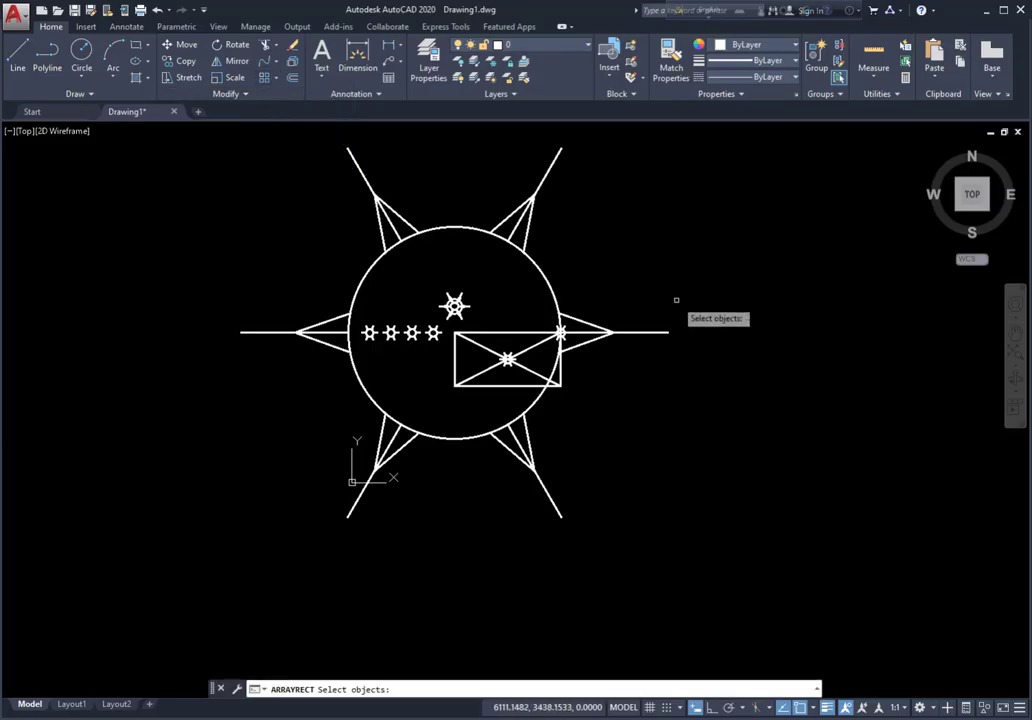
pyautogui.press('Escape')
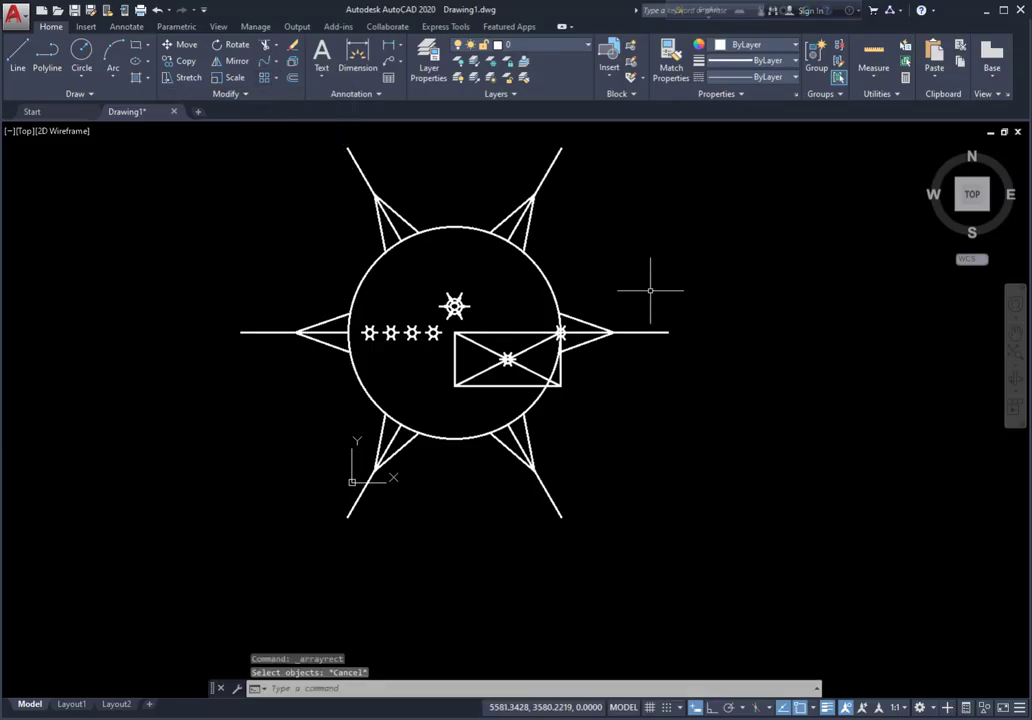
# Delete the giant sun, the rectangle with its diagonals, and all small suns except the leftmost one in the row
pyautogui.click(656, 189)
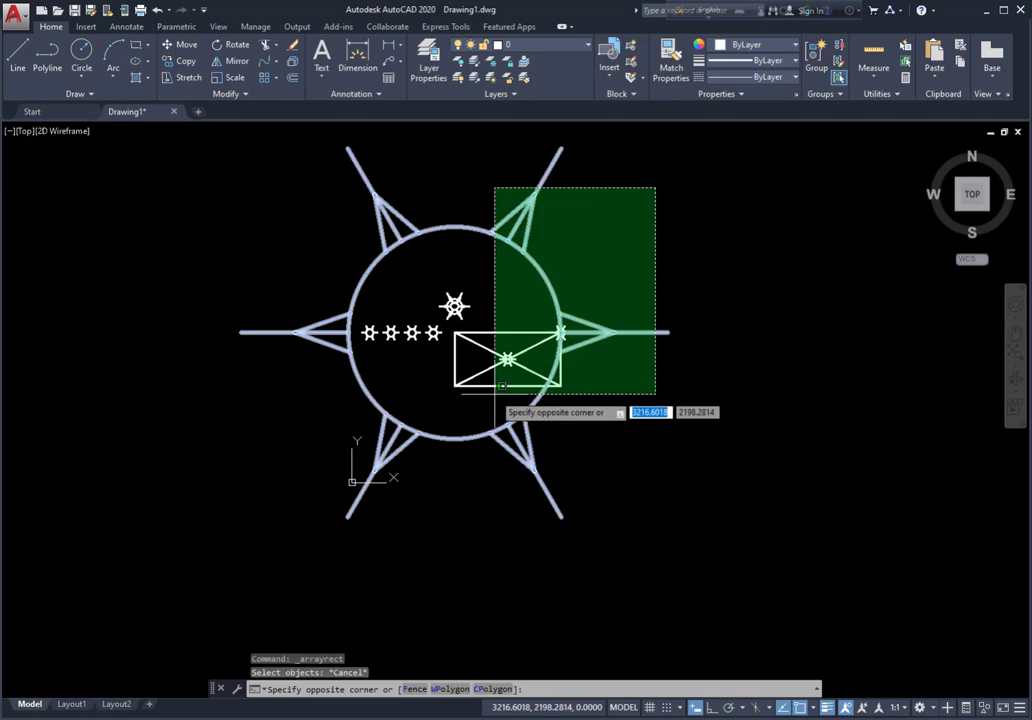
pyautogui.click(385, 477)
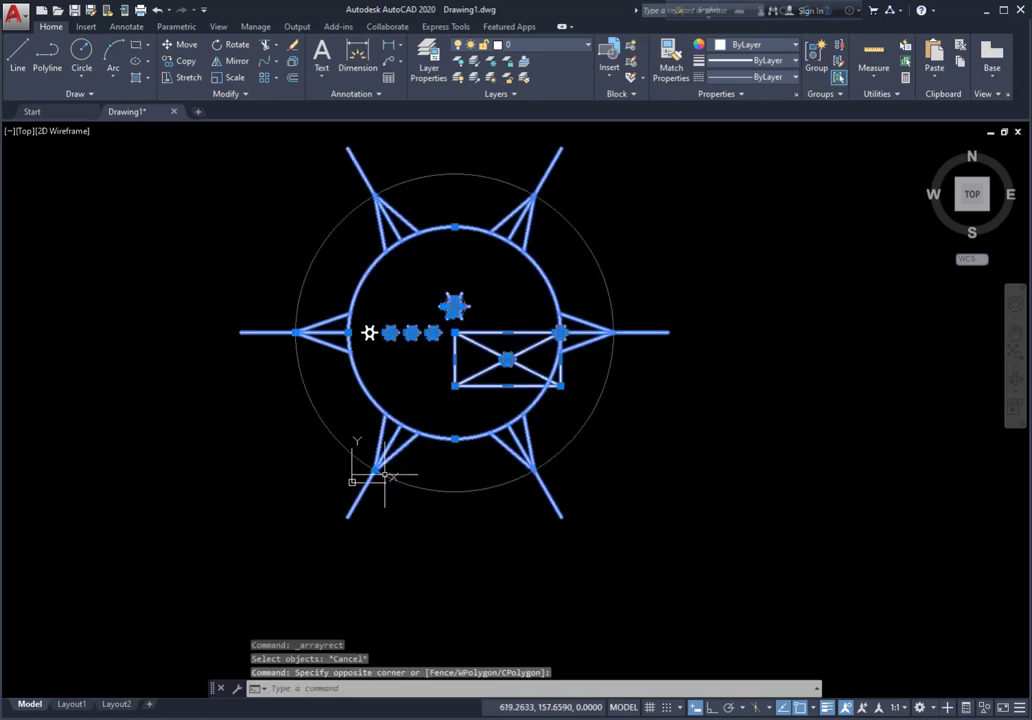
pyautogui.press('Delete')
pyautogui.scroll(5, 362, 337)
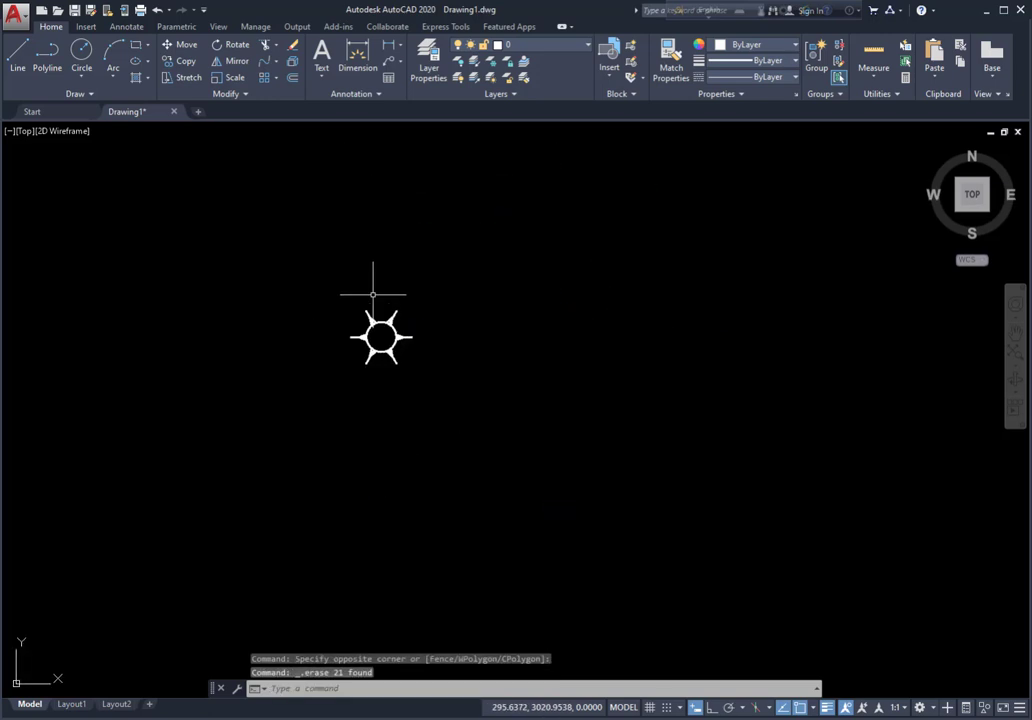
pyautogui.scroll(4, 380, 318)
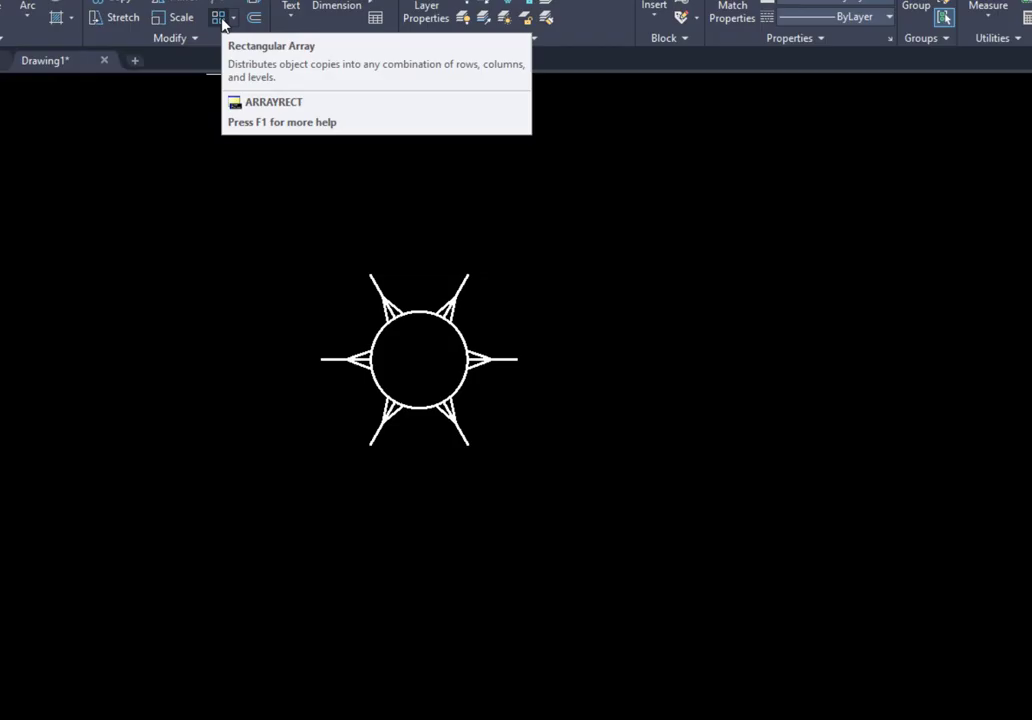
# Create a rectangular array from the whole sun, including its circle and all six rays
pyautogui.click(221, 19)
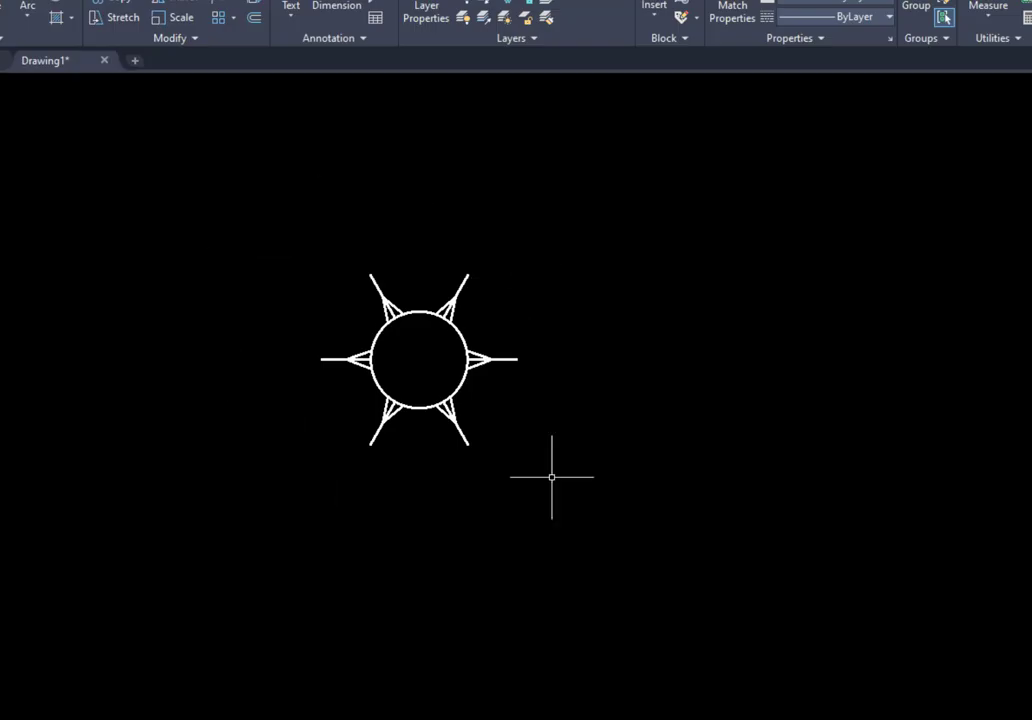
pyautogui.click(234, 20)
pyautogui.click(265, 50)
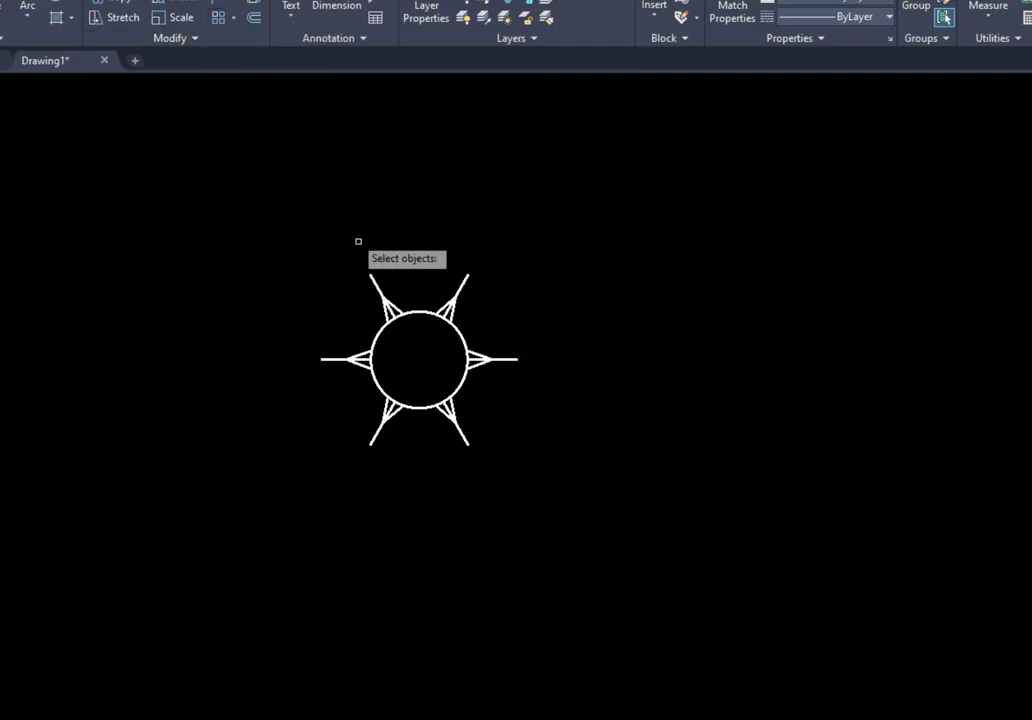
pyautogui.click(541, 242)
pyautogui.click(287, 486)
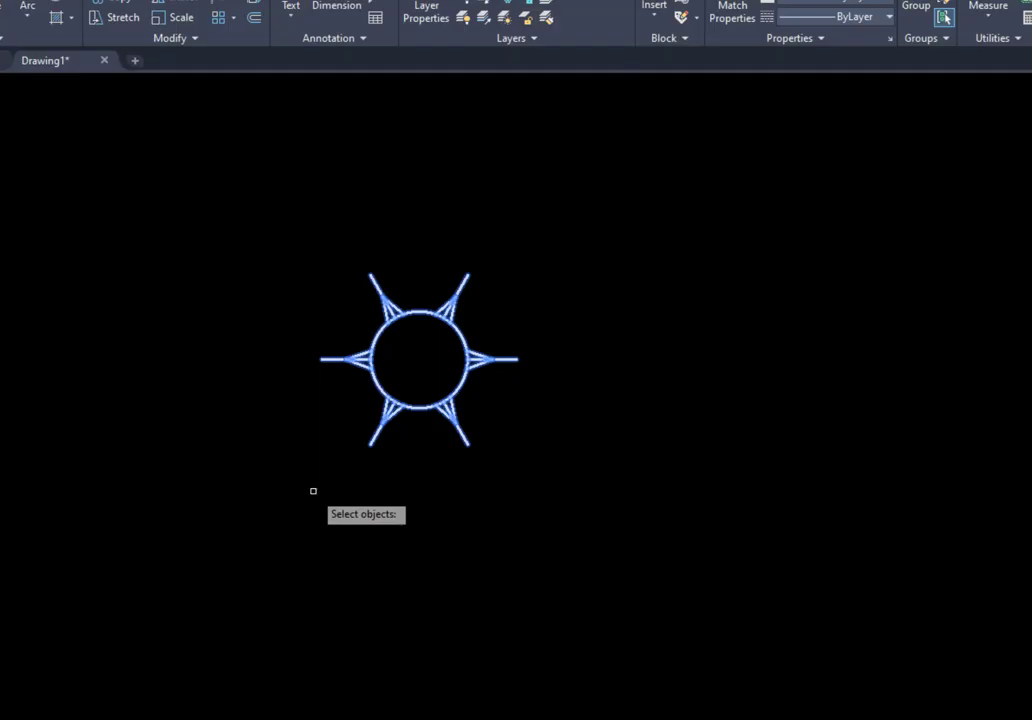
pyautogui.press('Return')
pyautogui.scroll(-4, 313, 491)
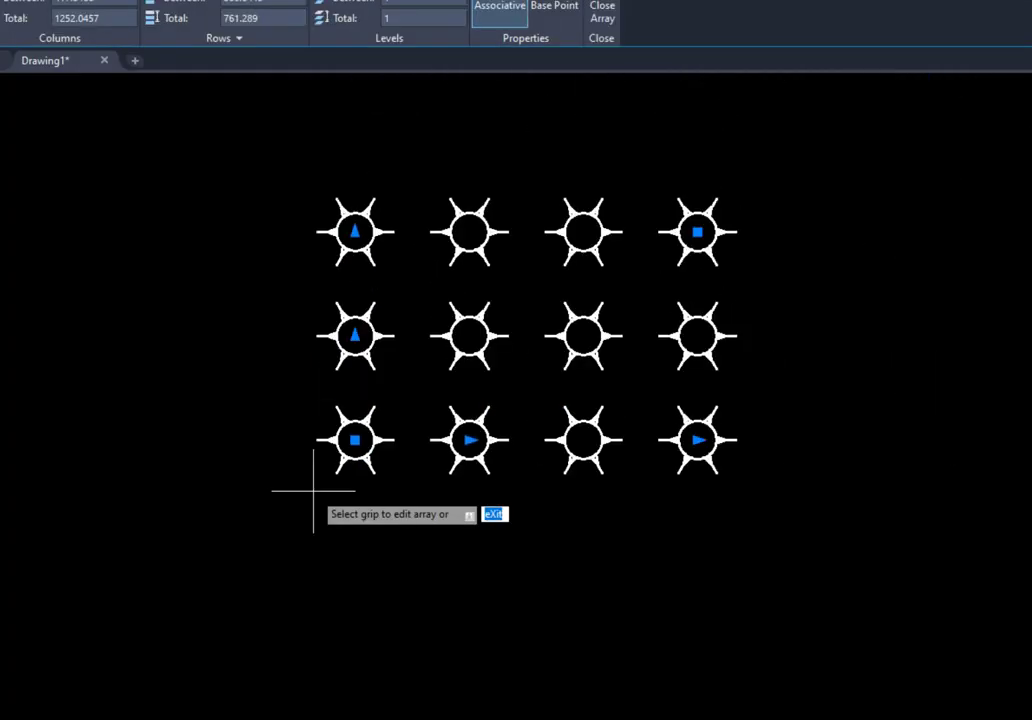
pyautogui.moveTo(461, 357); pyautogui.dragTo(437, 432, button='middle')
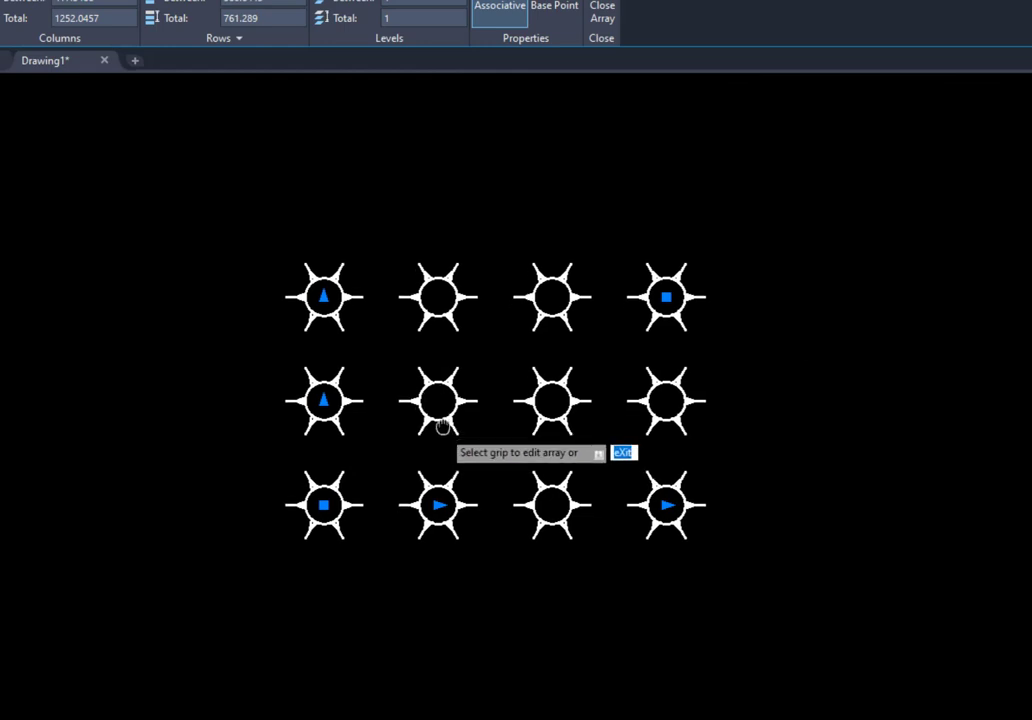
pyautogui.scroll(2, 442, 426)
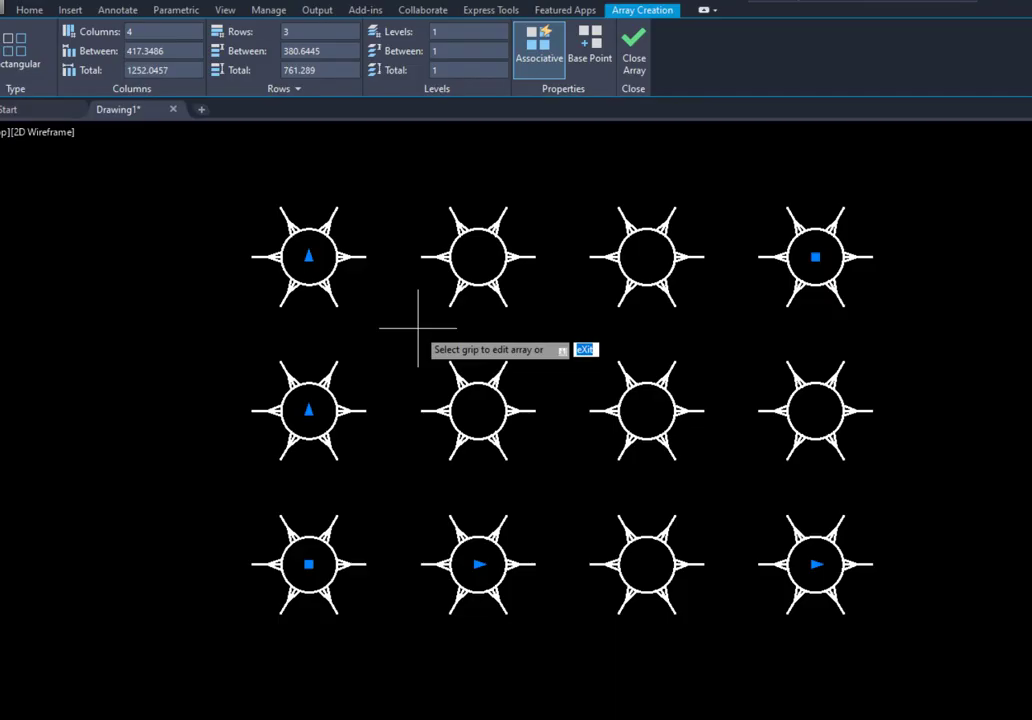
# Set the array to 5 columns, entering a column spacing of 500 and overriding it with a total width of 2500
pyautogui.click(136, 32)
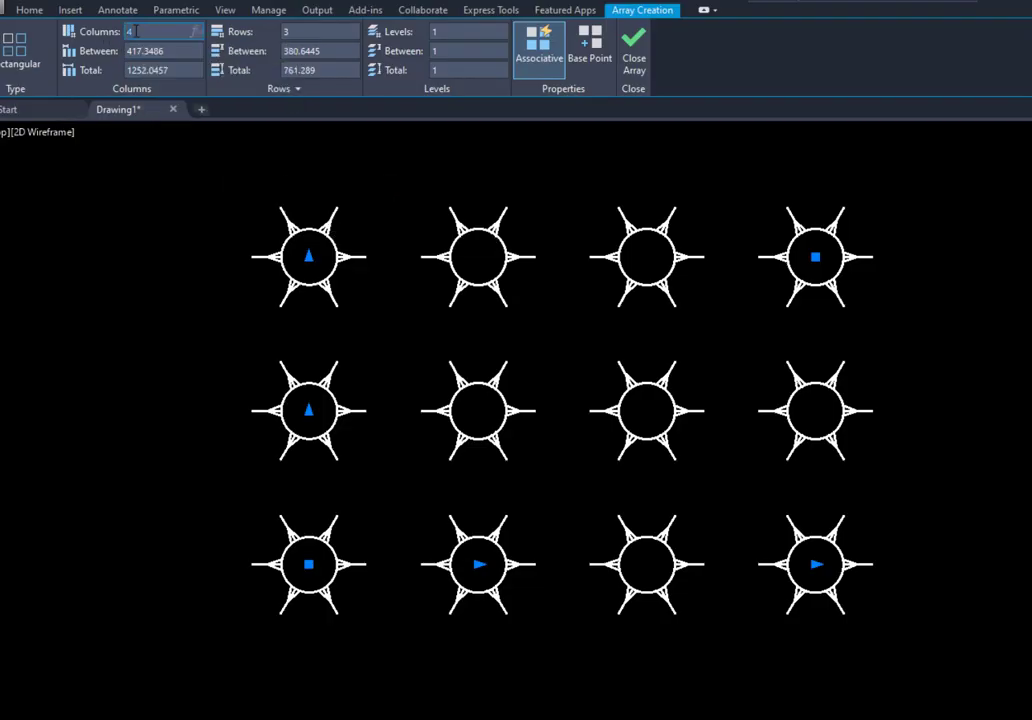
pyautogui.press('Return')
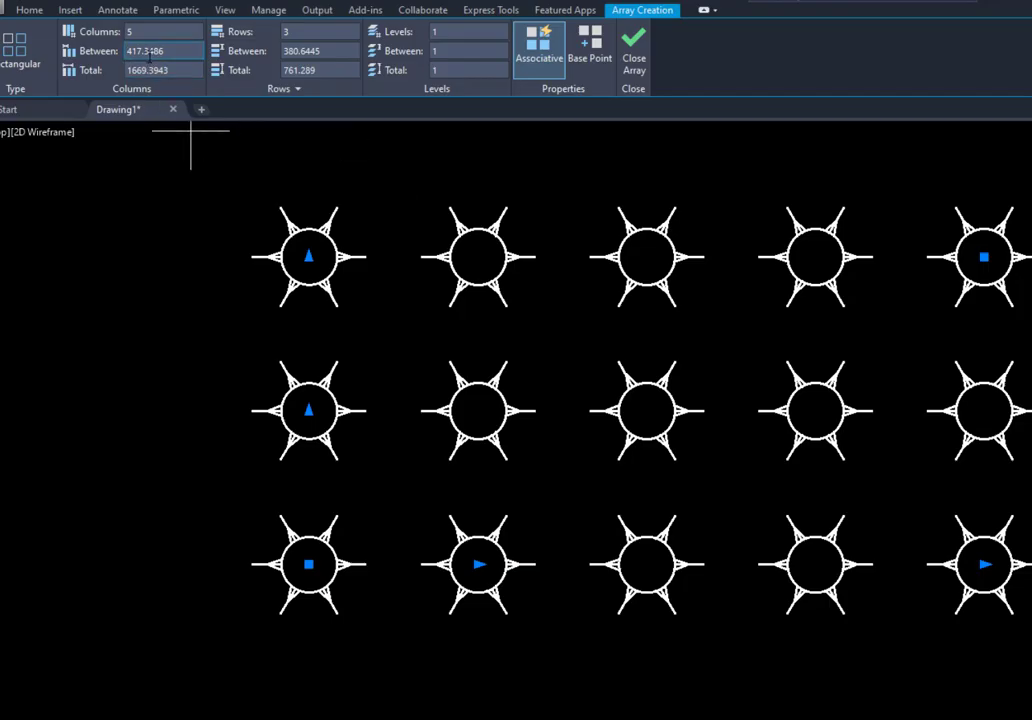
pyautogui.write('500')
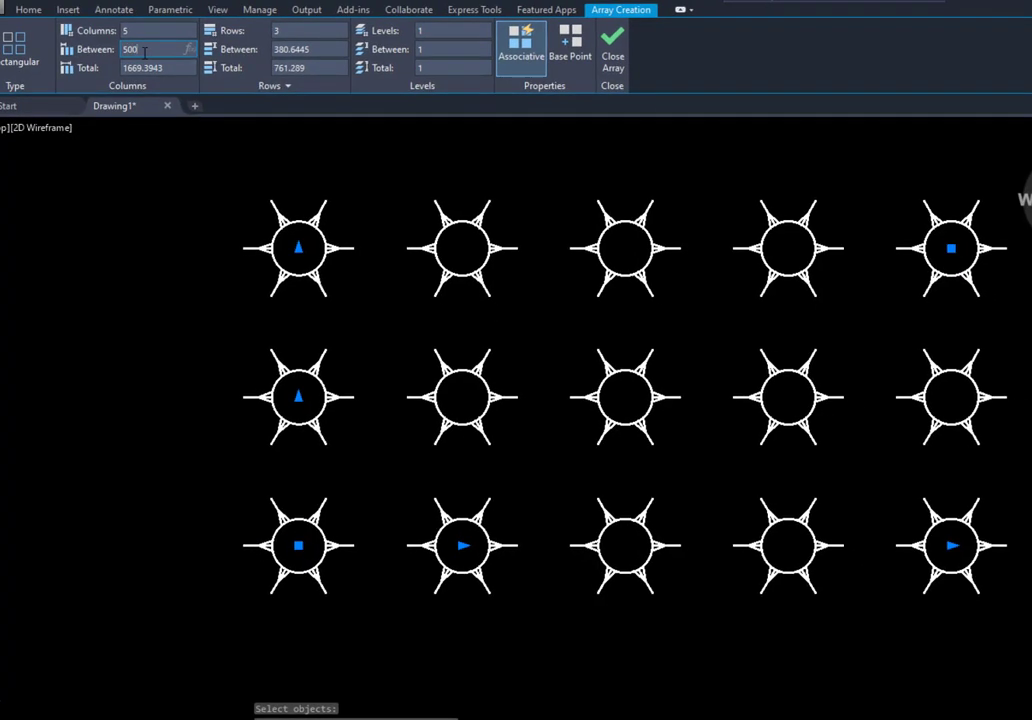
pyautogui.press('Return')
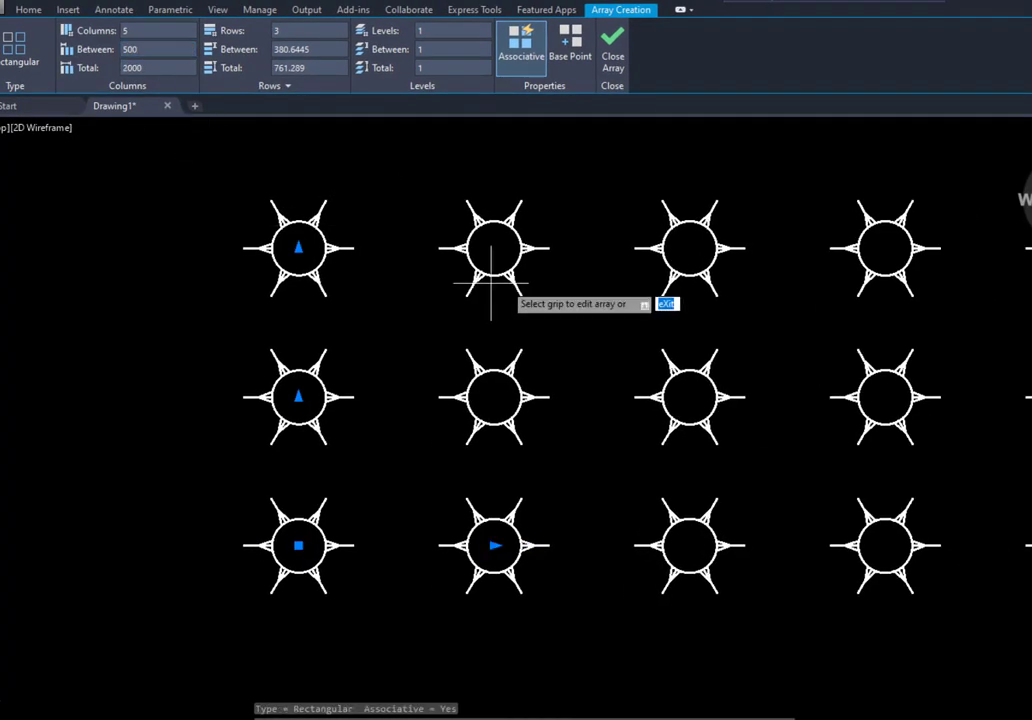
pyautogui.scroll(-2, 300, 346)
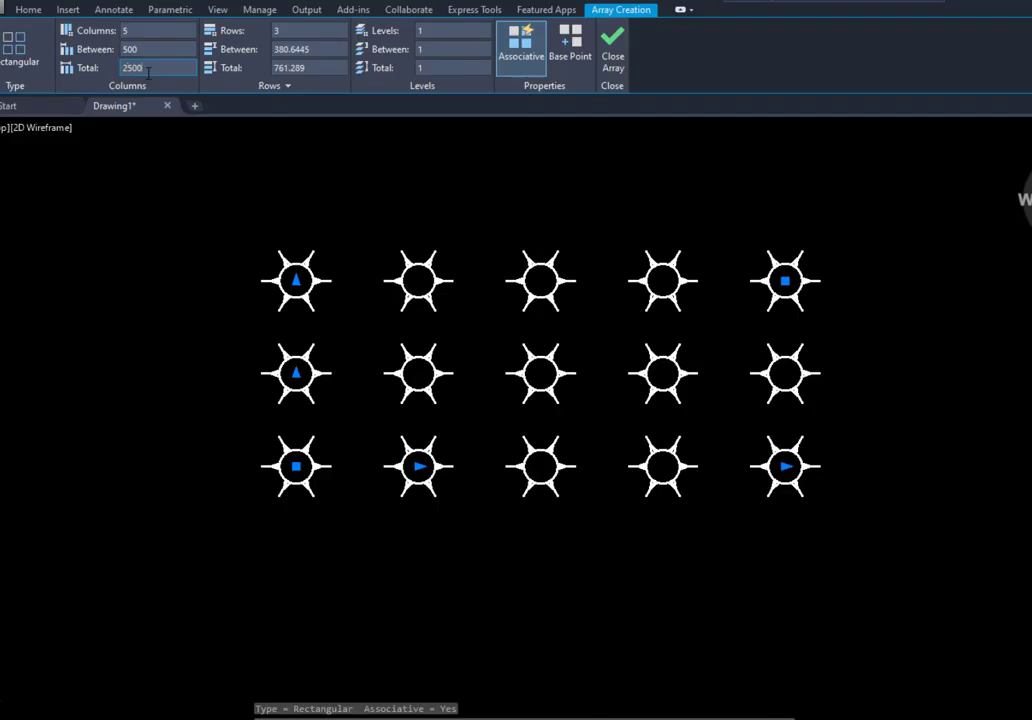
pyautogui.press('Return')
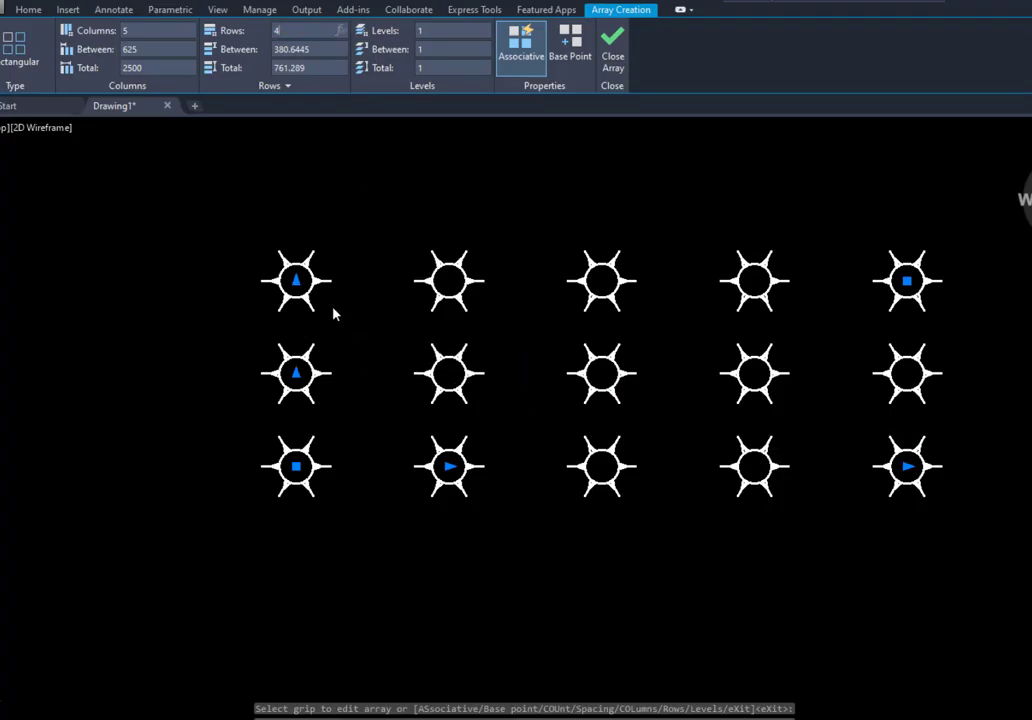
# Set 4 rows with a spacing of 400, override it with a total row height of 1500, and finish the array
pyautogui.press('Return')
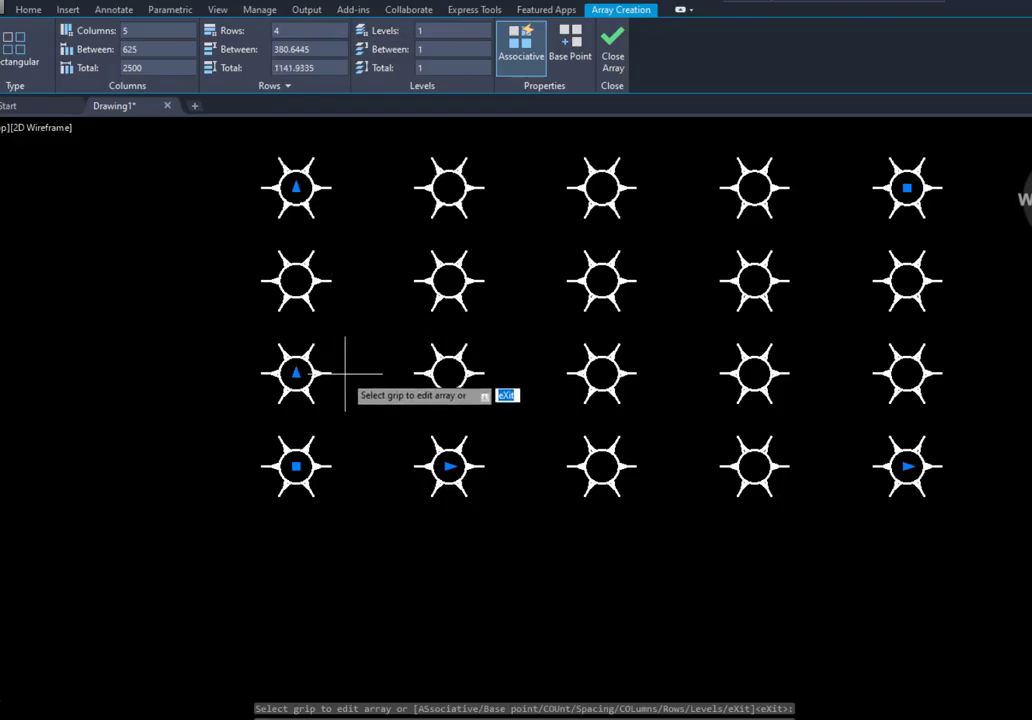
pyautogui.moveTo(369, 300); pyautogui.dragTo(331, 350, button='middle')
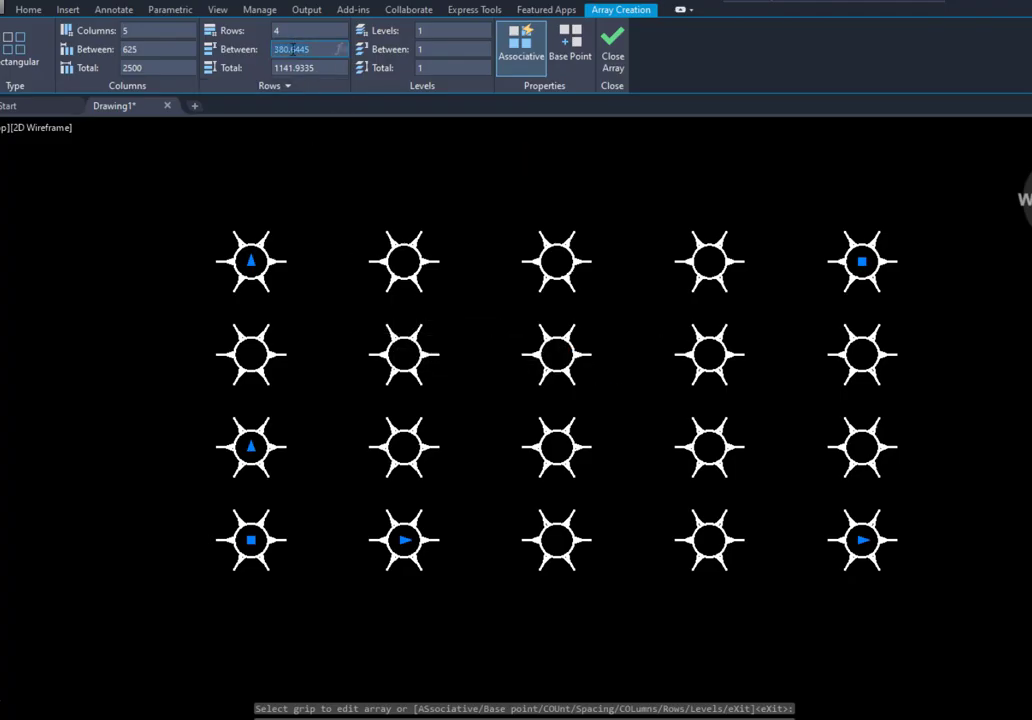
pyautogui.press('Return')
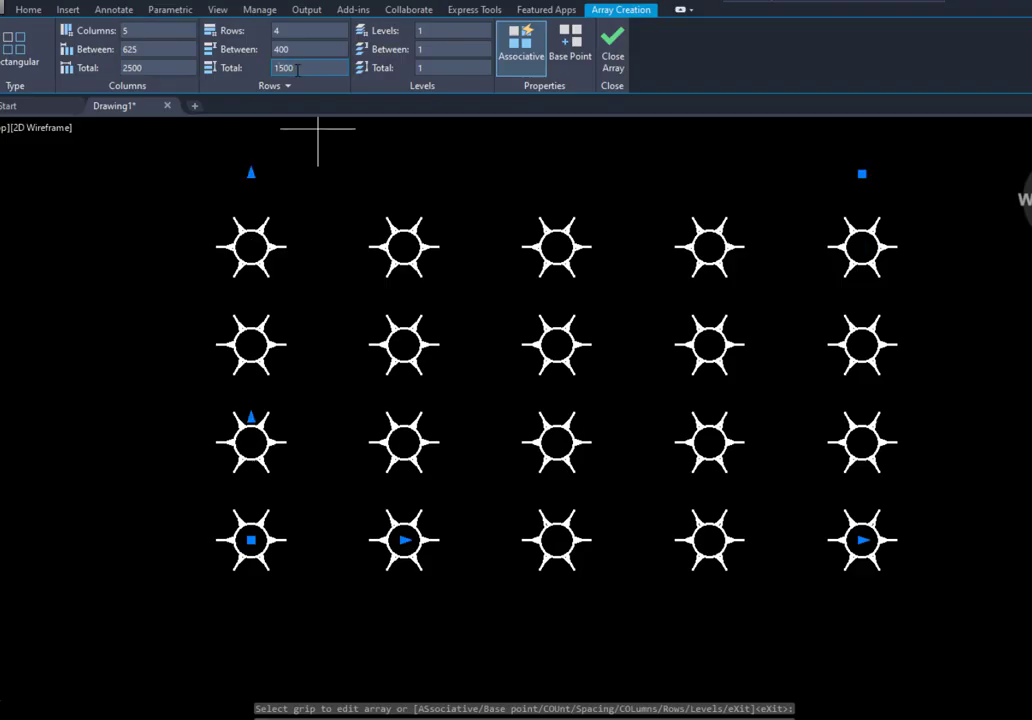
pyautogui.press('Return')
pyautogui.moveTo(437, 288); pyautogui.dragTo(446, 345, button='middle')
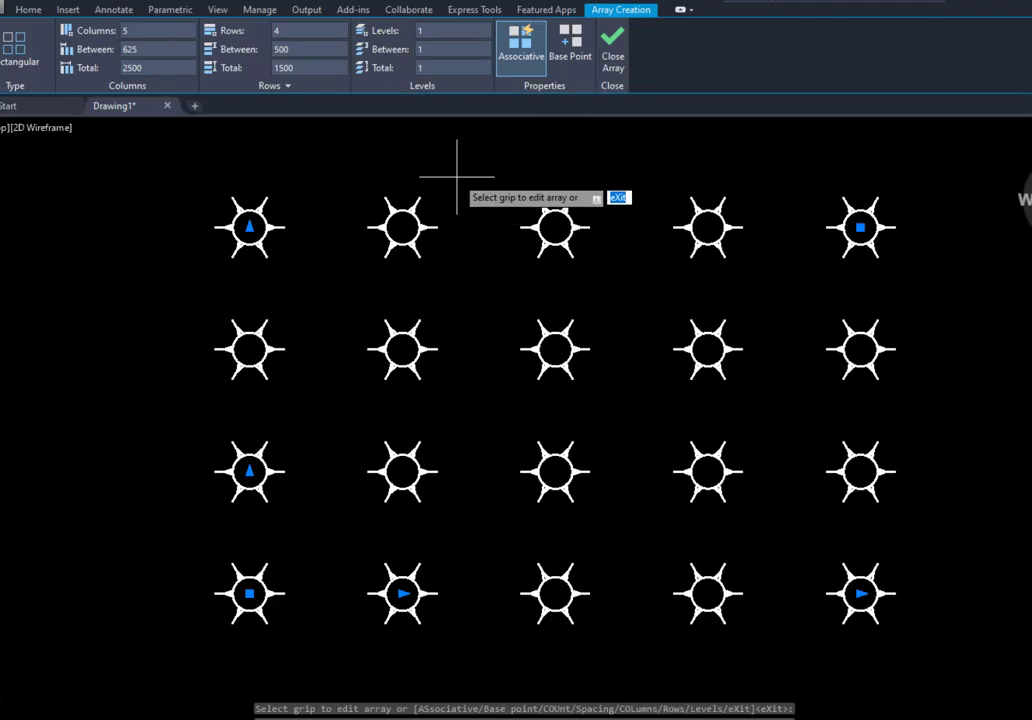
pyautogui.scroll(-2, 457, 177)
pyautogui.moveTo(491, 191); pyautogui.dragTo(484, 237, button='middle')
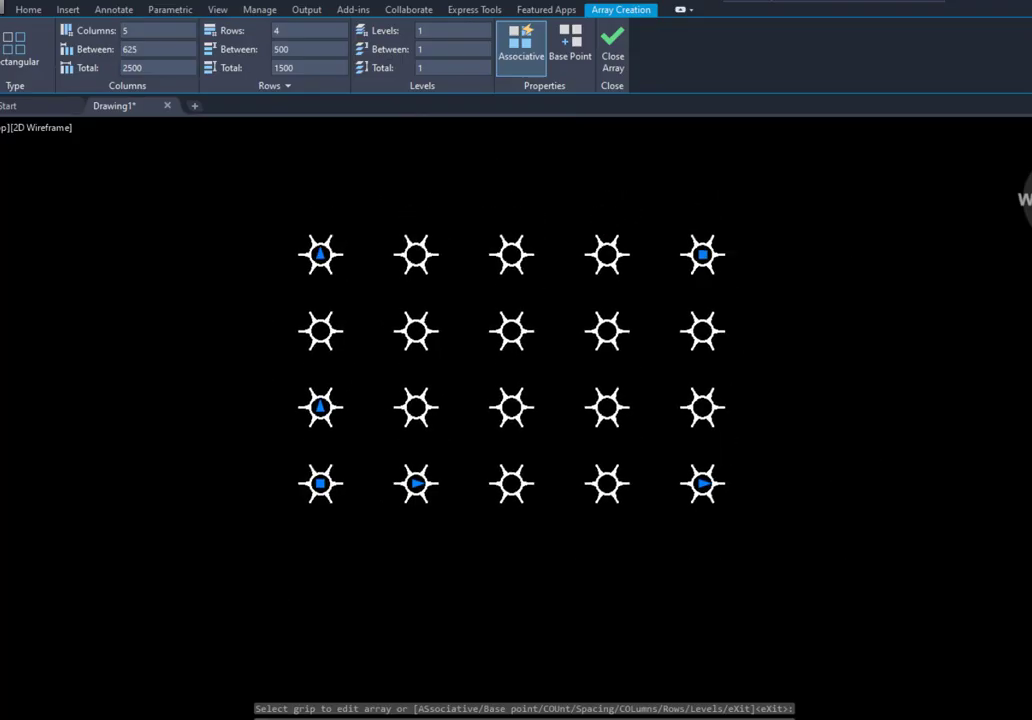
pyautogui.click(613, 58)
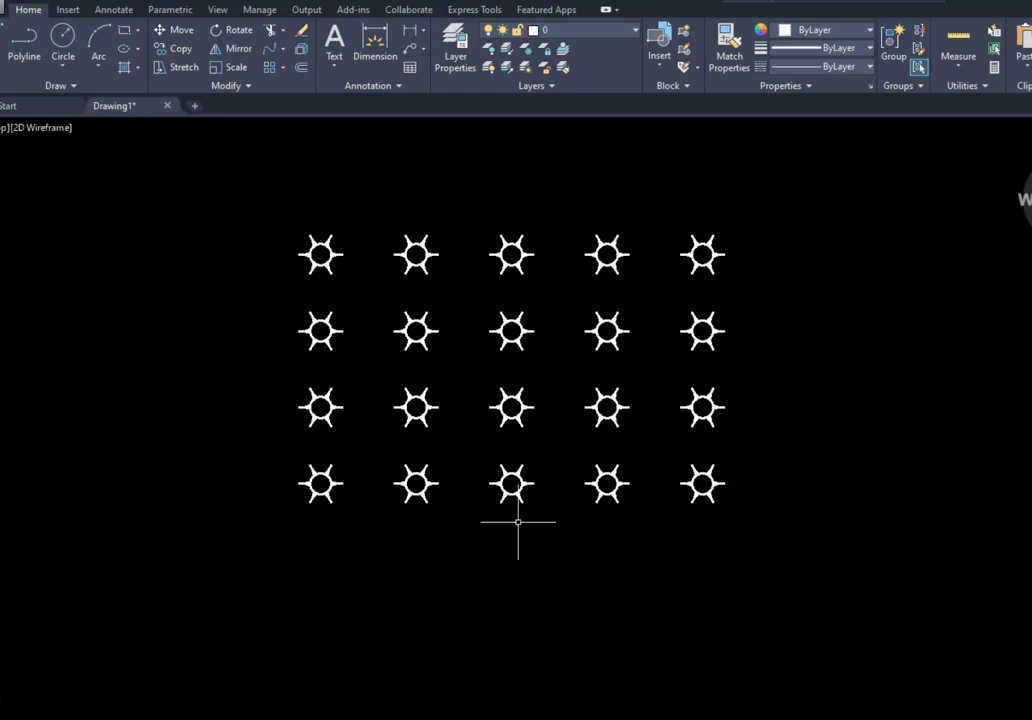
# Draw a separate circle with a radius of about 94 beyond the right side of the sun array
pyautogui.click(521, 330)
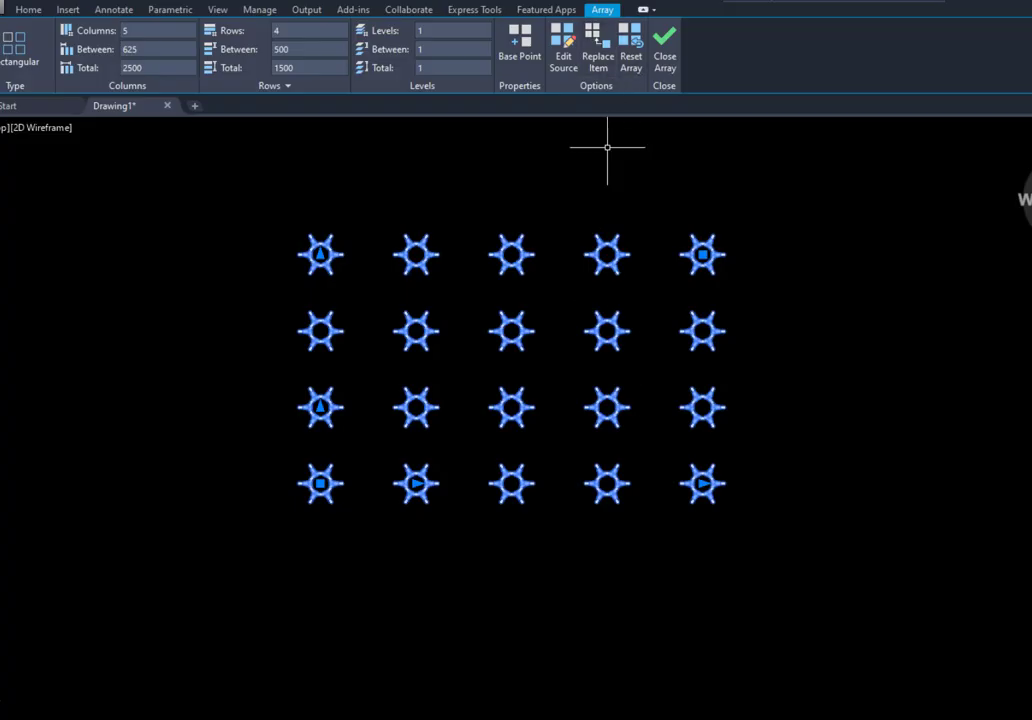
pyautogui.press('Escape')
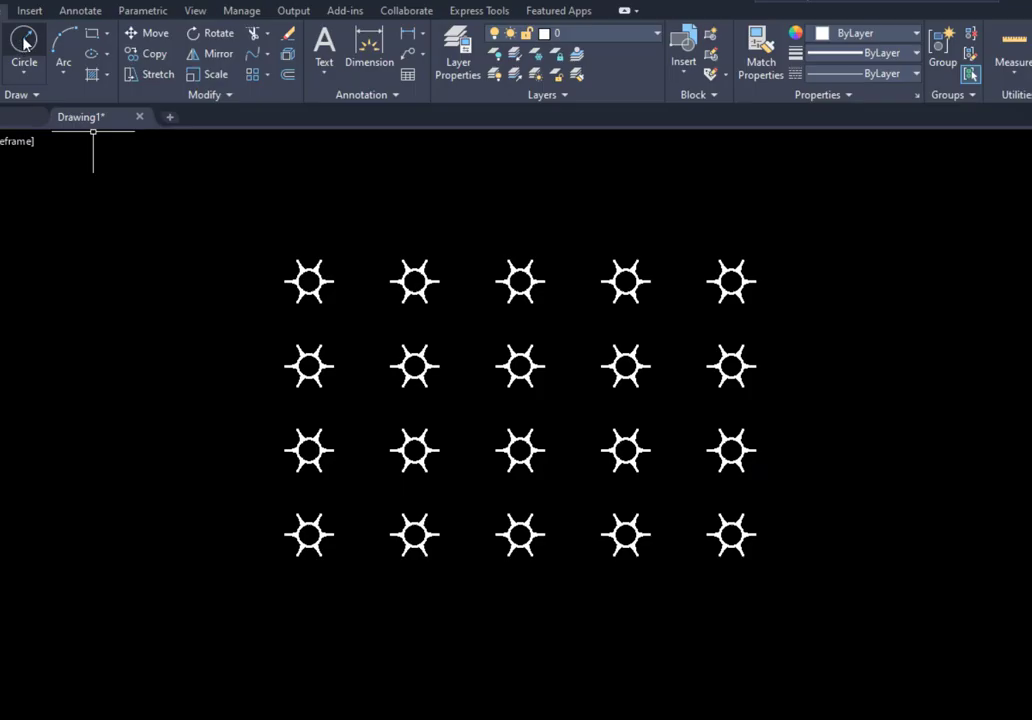
pyautogui.click(25, 43)
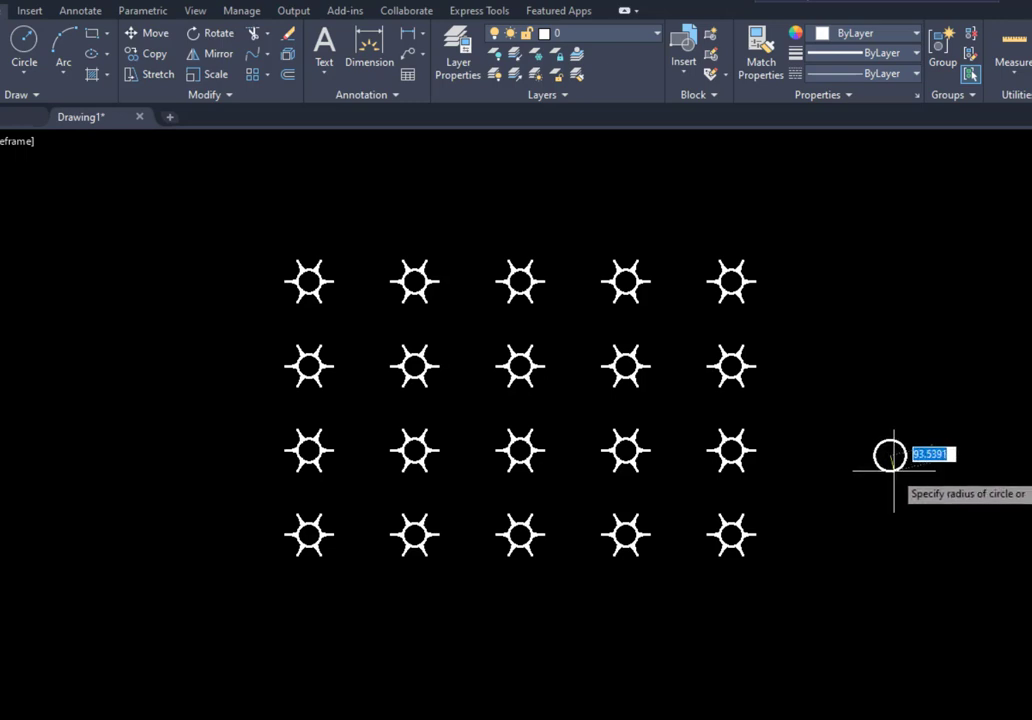
pyautogui.click(894, 470)
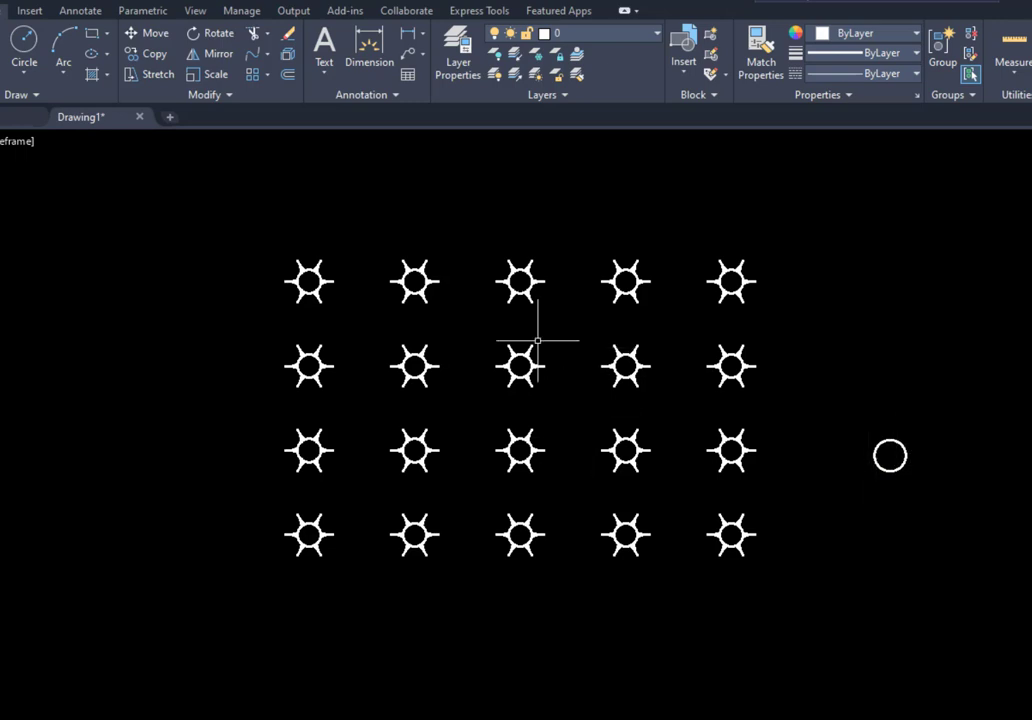
# Replace the third and fourth suns of the array's two middle rows with the separate circle, using the circle's centre as base point
pyautogui.click(533, 448)
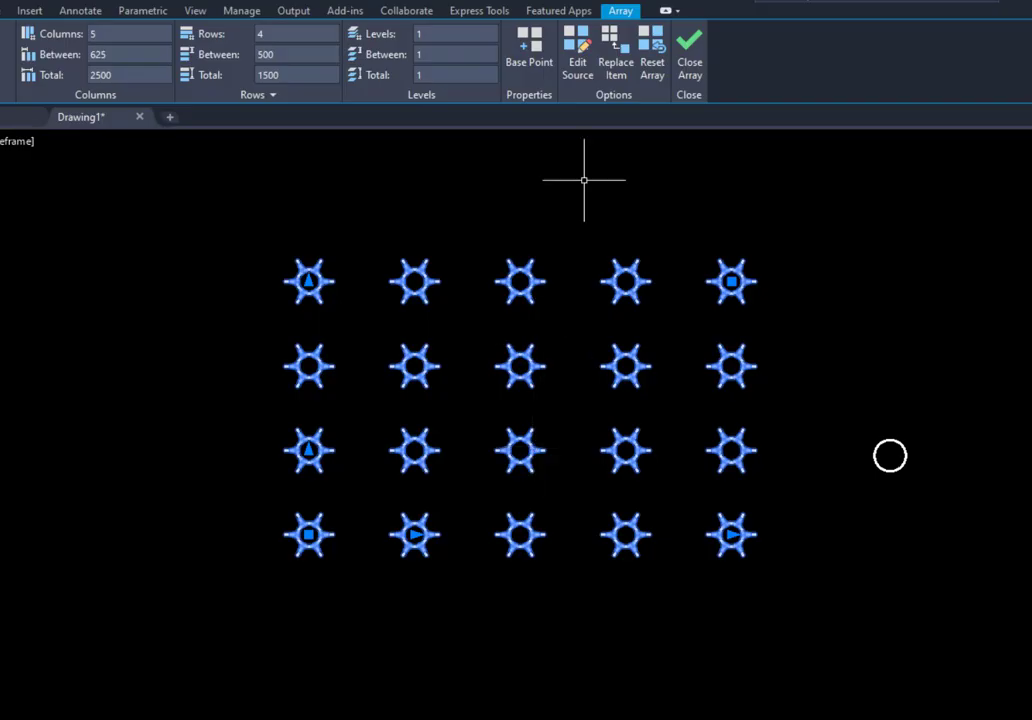
pyautogui.click(617, 68)
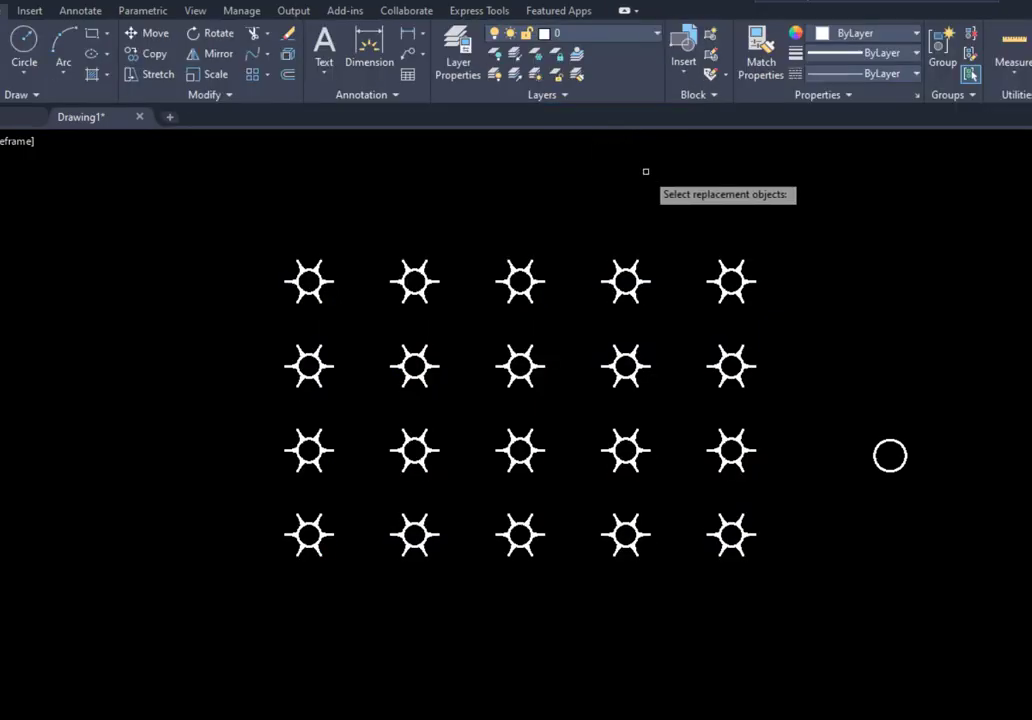
pyautogui.click(890, 440)
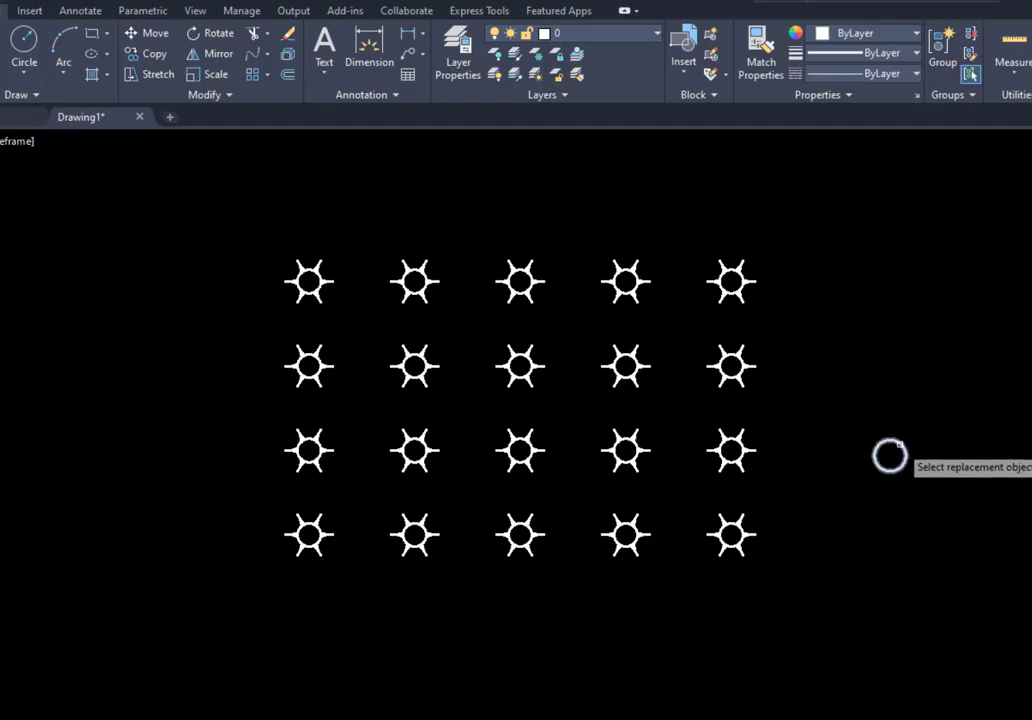
pyautogui.click(900, 445)
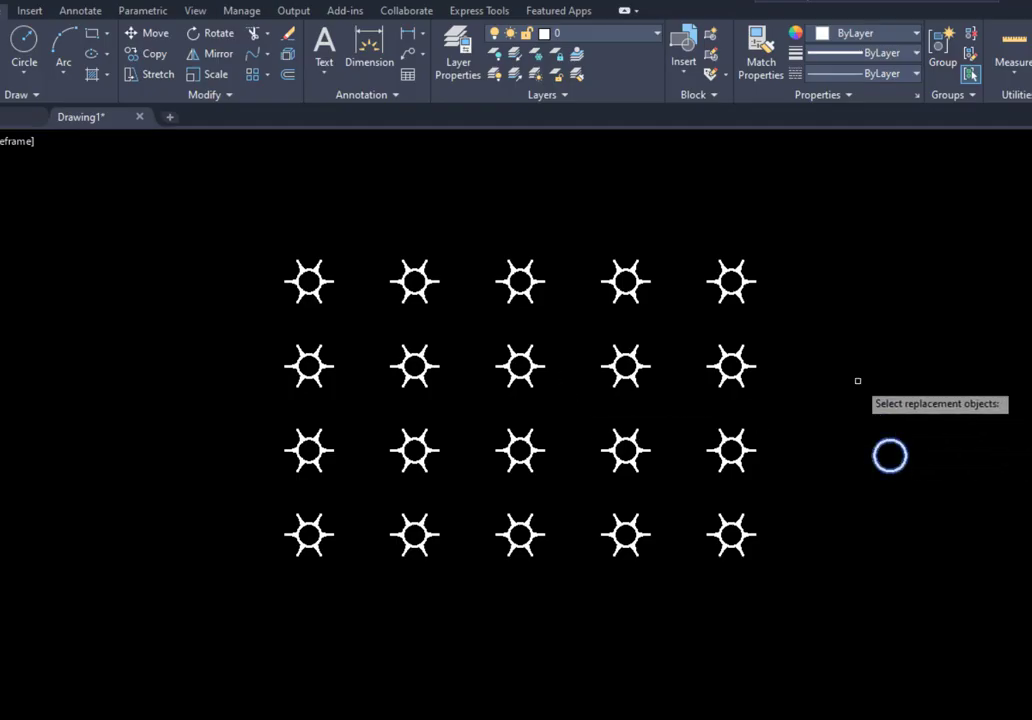
pyautogui.press('Return')
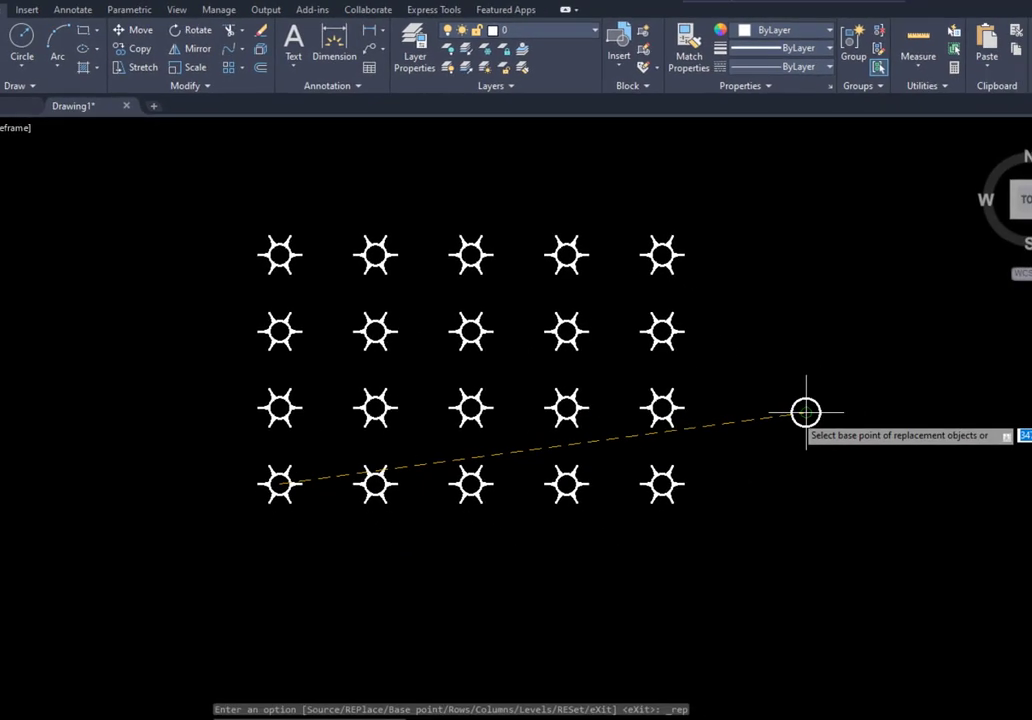
pyautogui.click(806, 412)
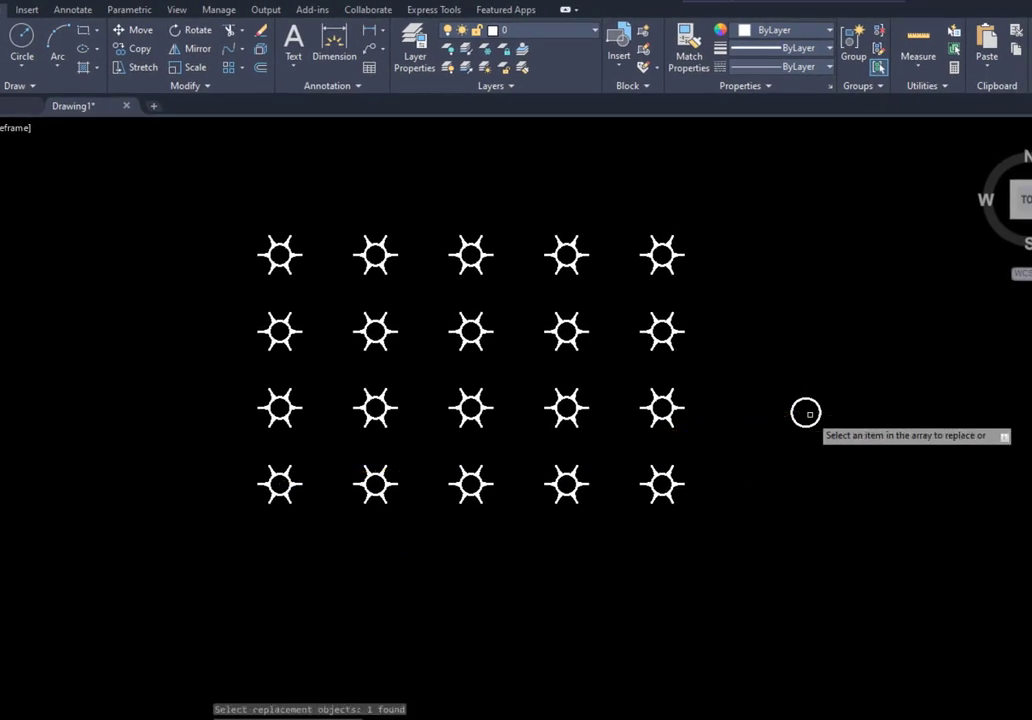
pyautogui.click(566, 407)
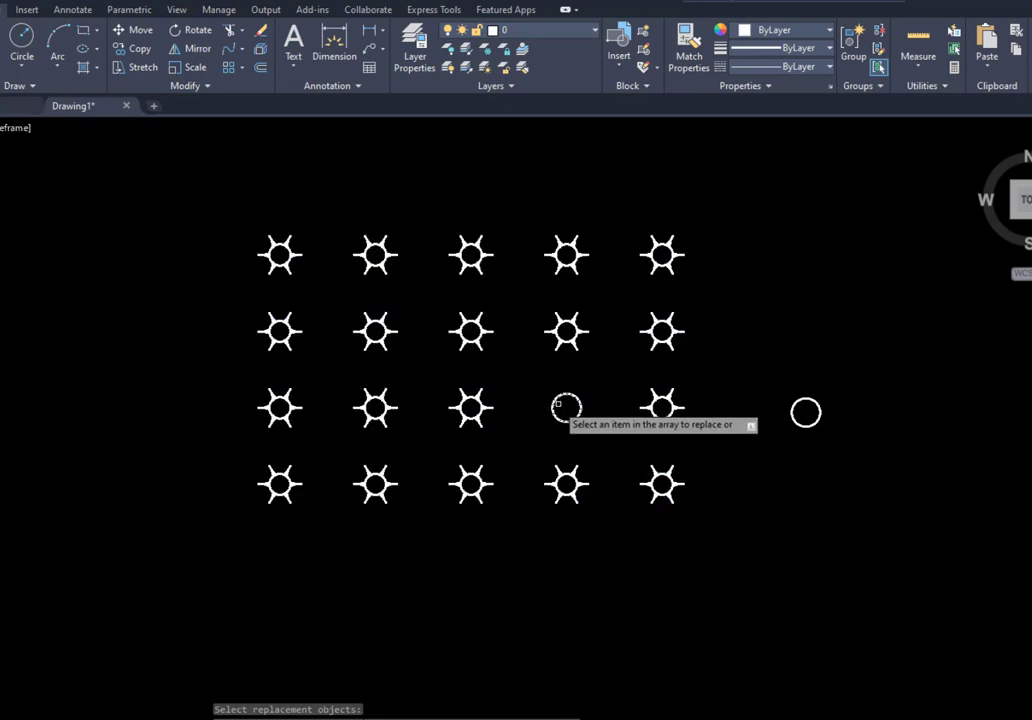
pyautogui.click(481, 406)
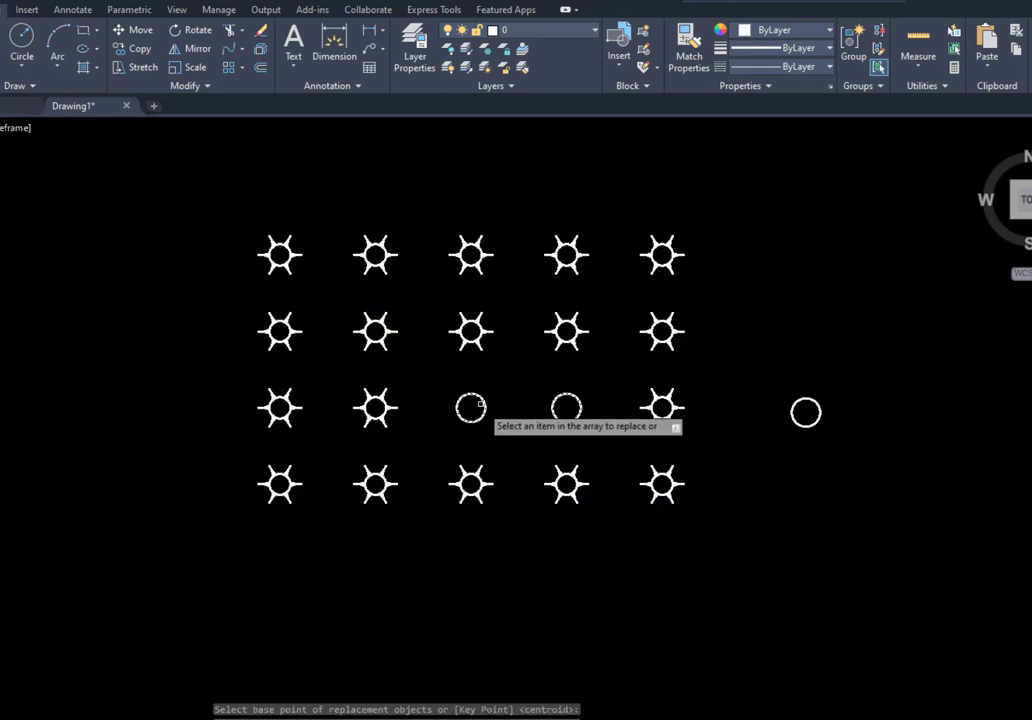
pyautogui.click(472, 338)
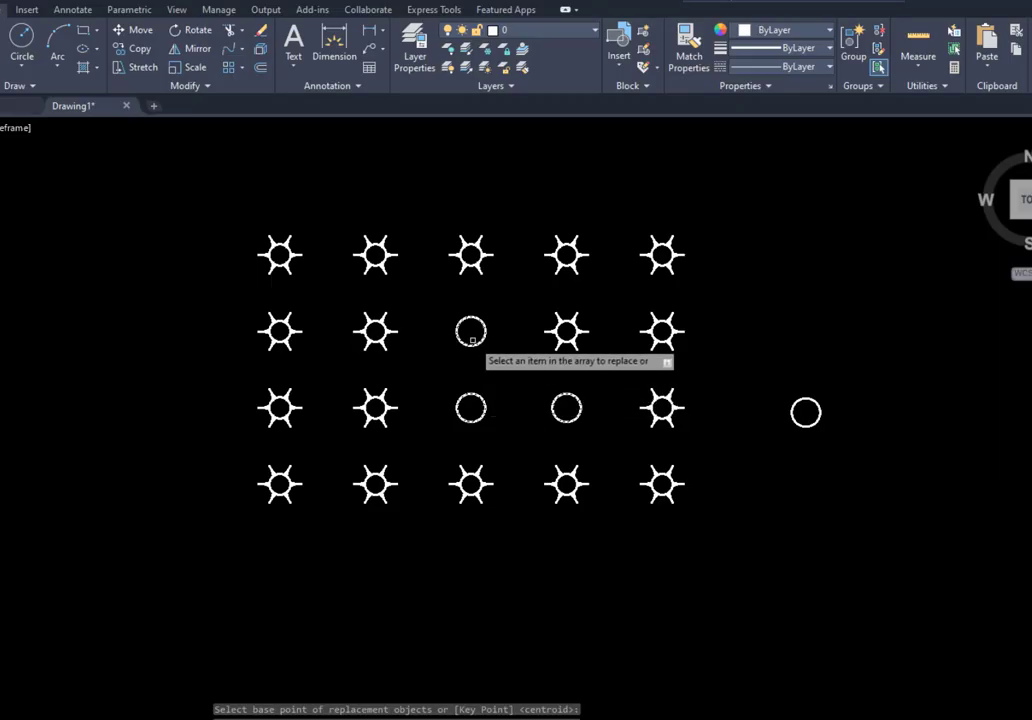
pyautogui.click(562, 338)
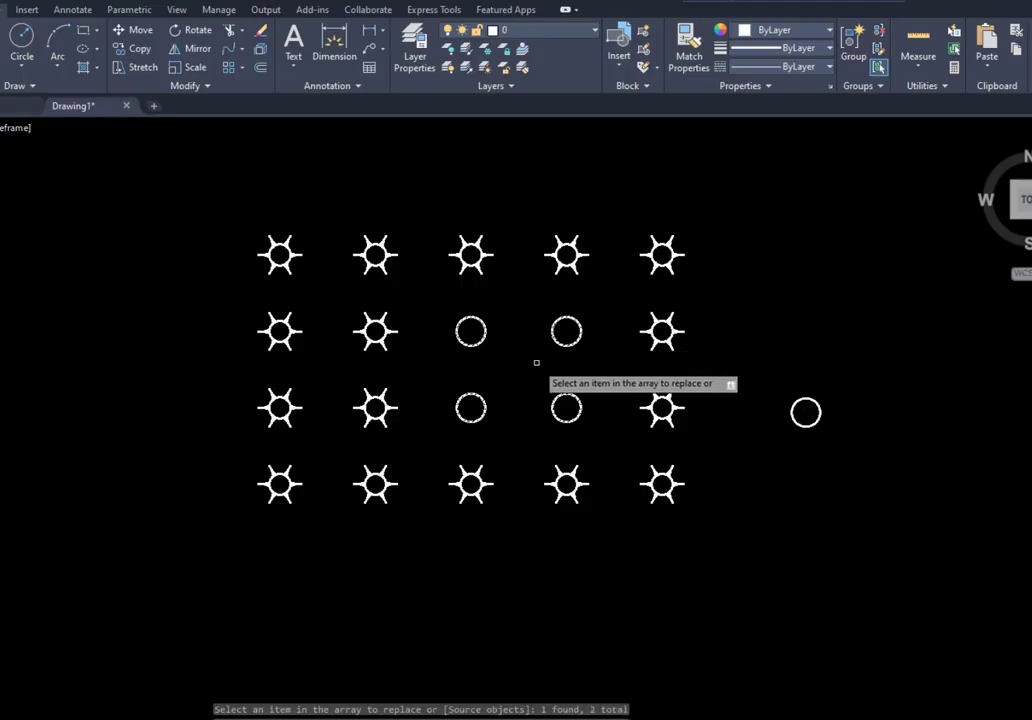
pyautogui.rightClick(537, 360)
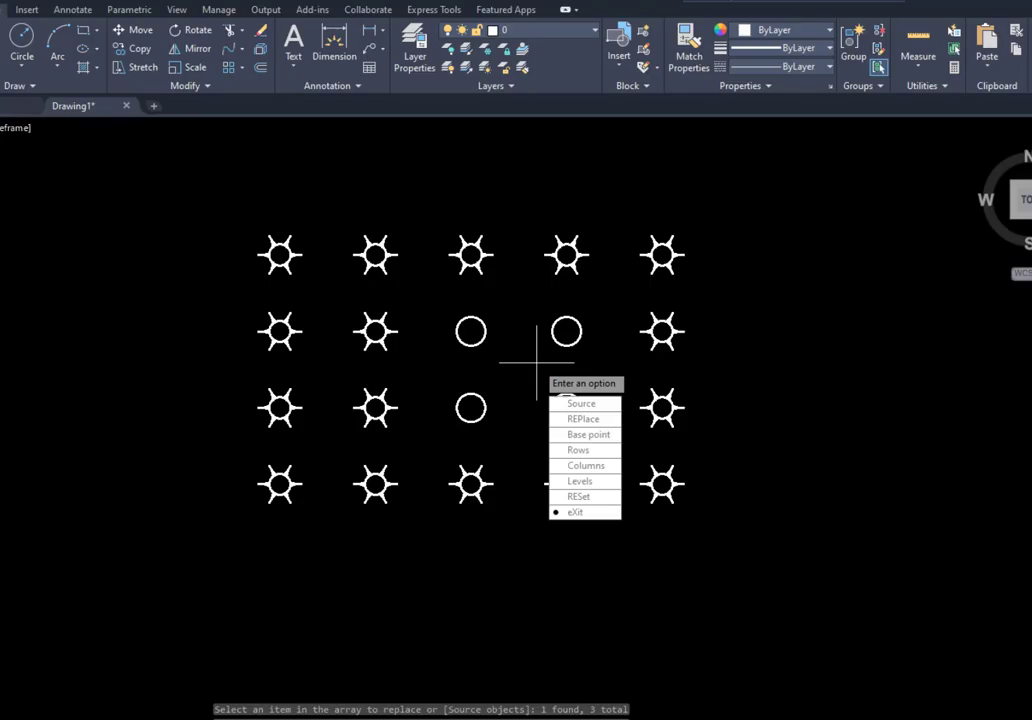
pyautogui.press('Return')
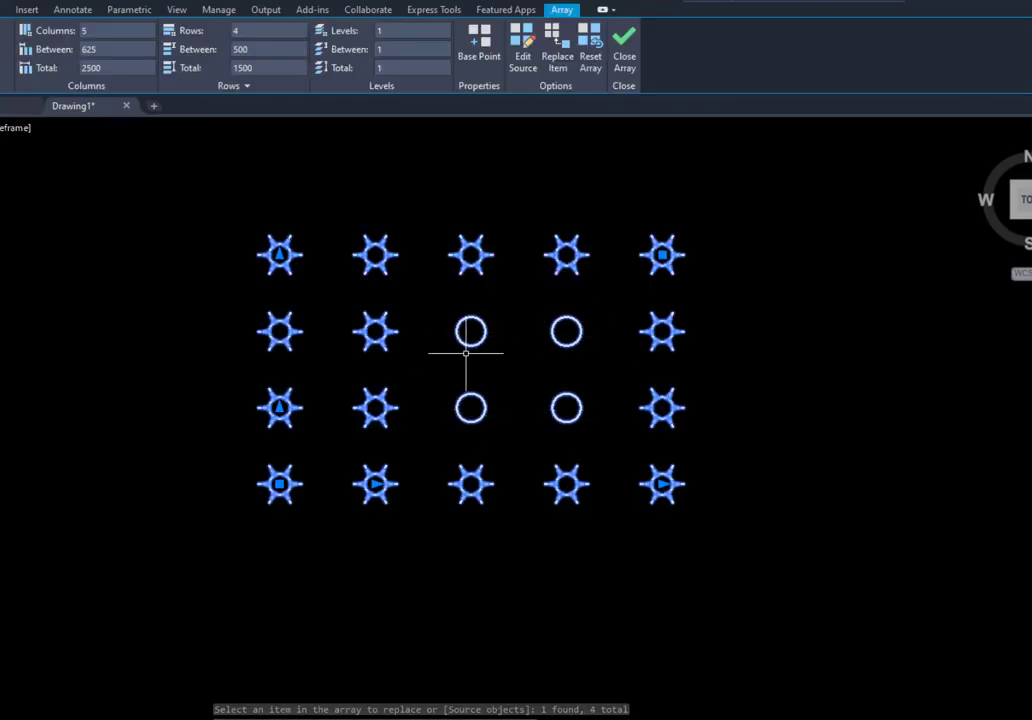
pyautogui.press('Escape')
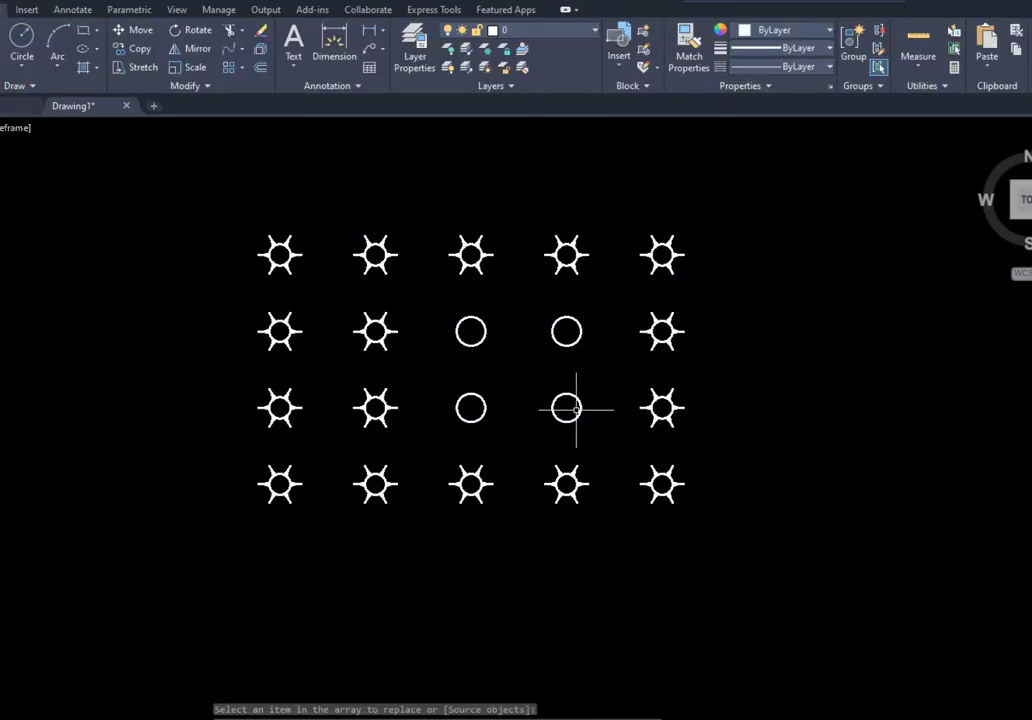
# Select the array of suns and circles again for editing
pyautogui.press('Return')
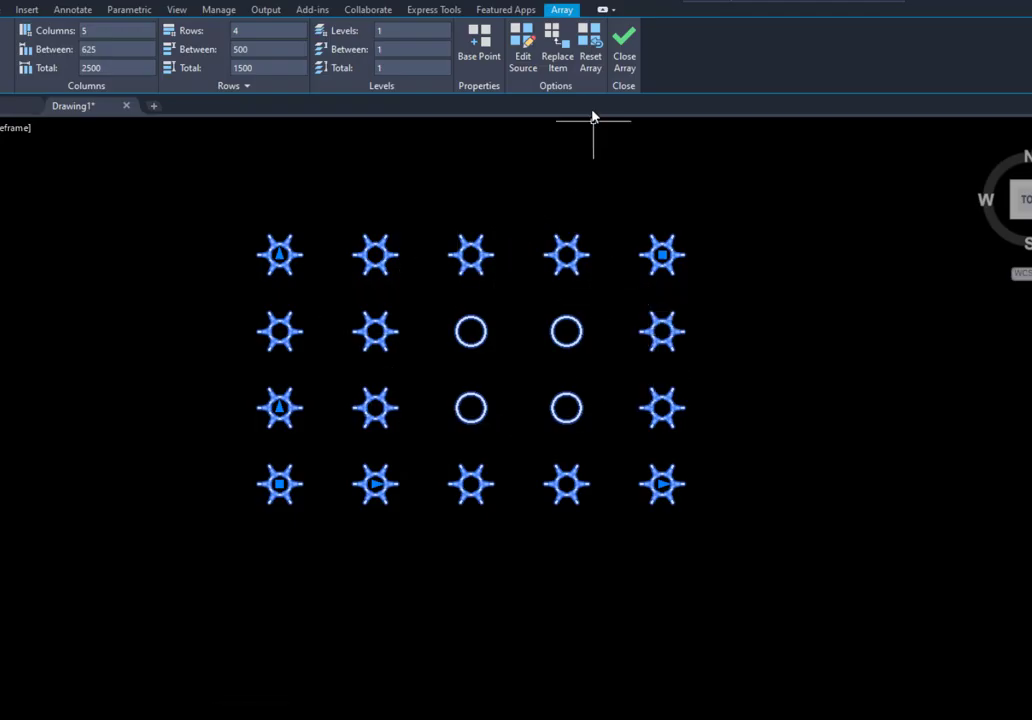
# Reset the rectangular array to restore its replaced items, and open the lower-left item's source objects for editing
pyautogui.click(591, 56)
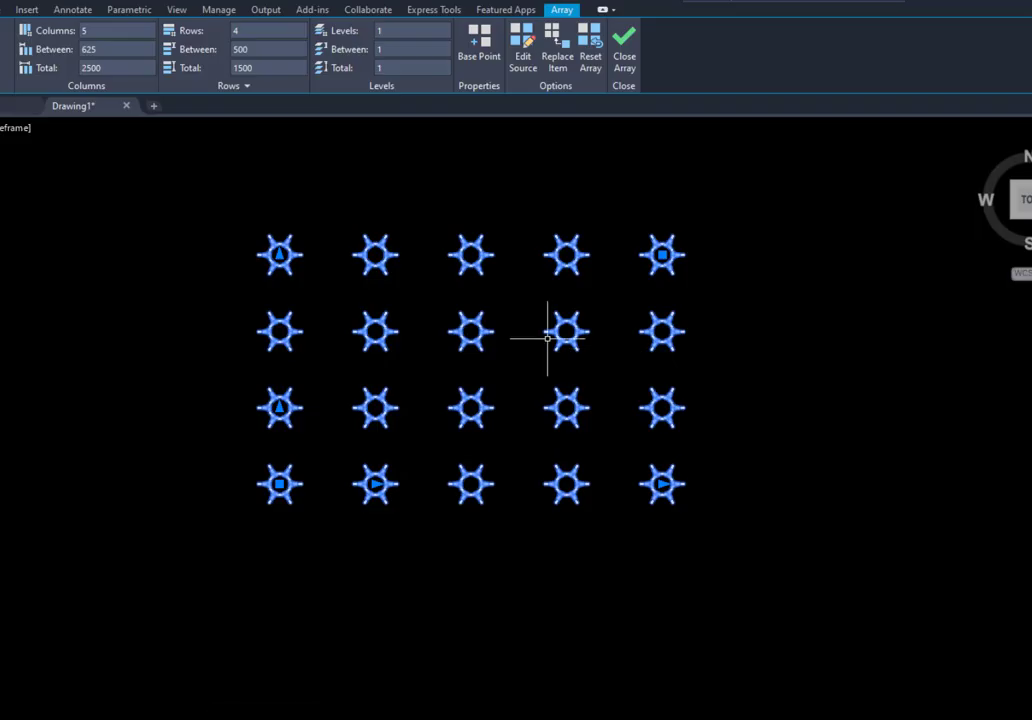
pyautogui.moveTo(476, 337); pyautogui.dragTo(457, 346, button='middle')
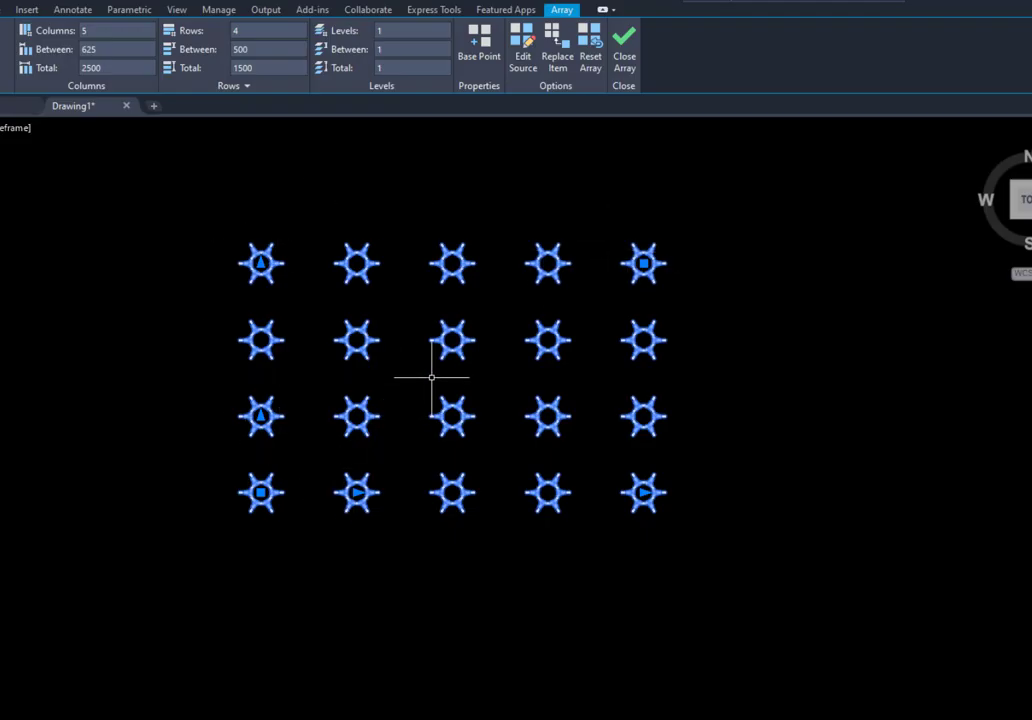
pyautogui.click(527, 63)
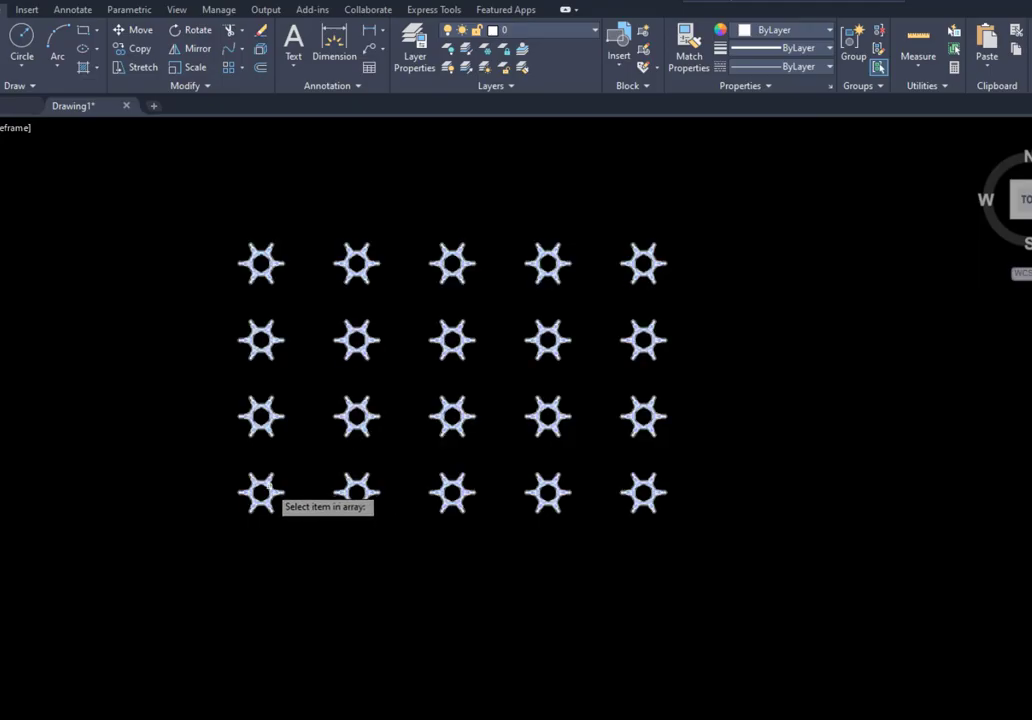
pyautogui.click(357, 490)
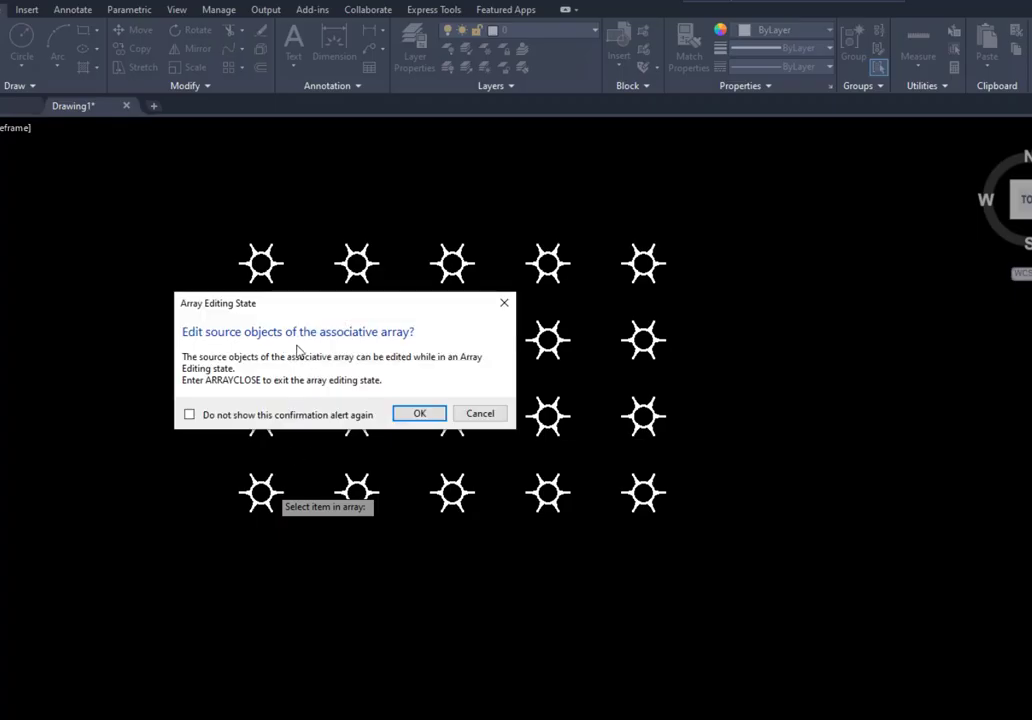
pyautogui.click(419, 414)
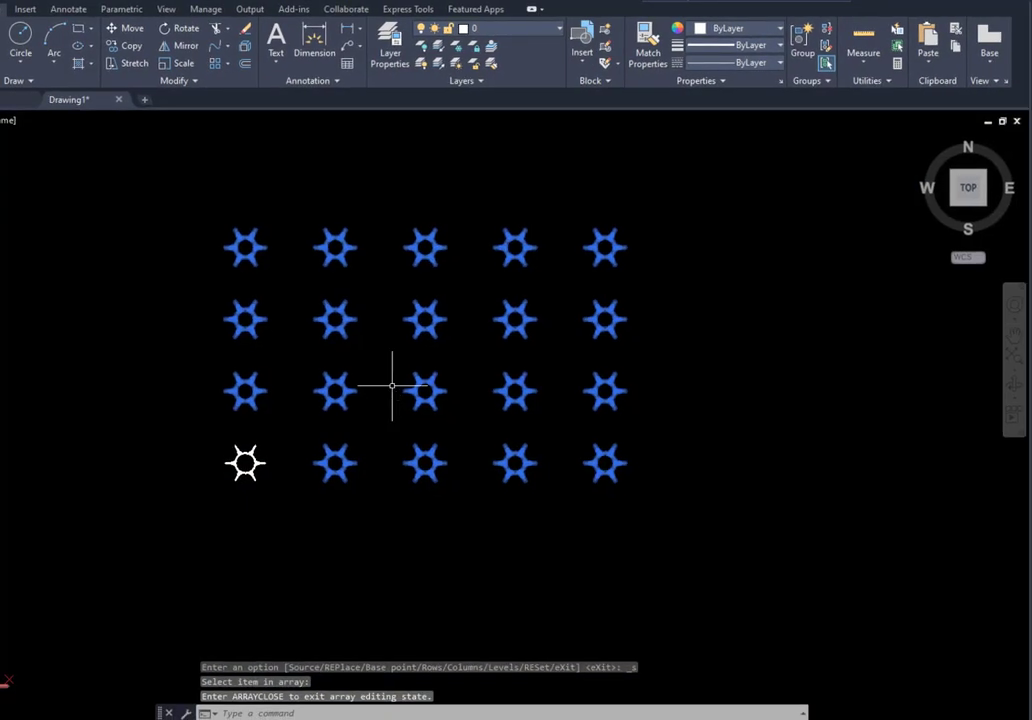
pyautogui.moveTo(977, 82)
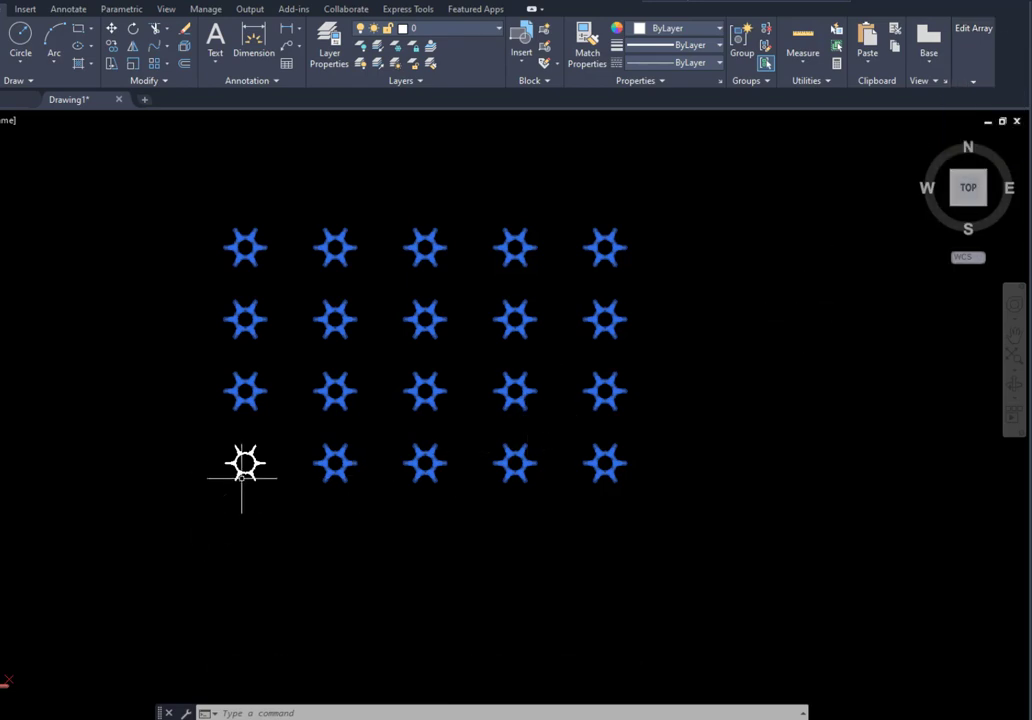
# Draw a smaller concentric circle inside the lower-left source item's circle
pyautogui.scroll(3, 241, 478)
pyautogui.scroll(2, 232, 463)
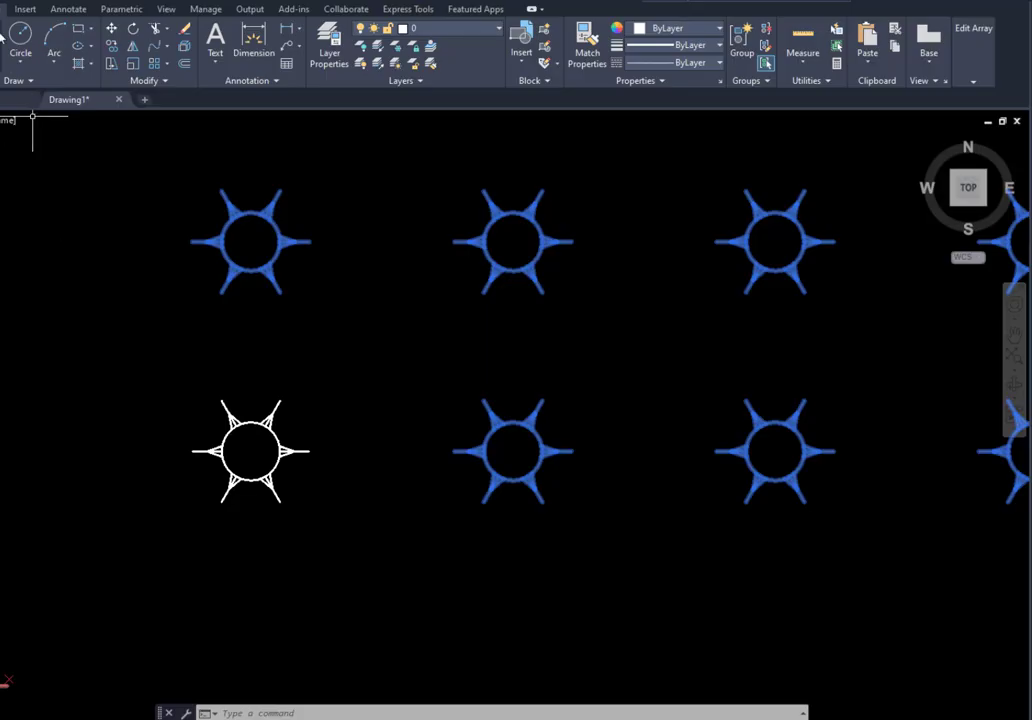
pyautogui.click(20, 38)
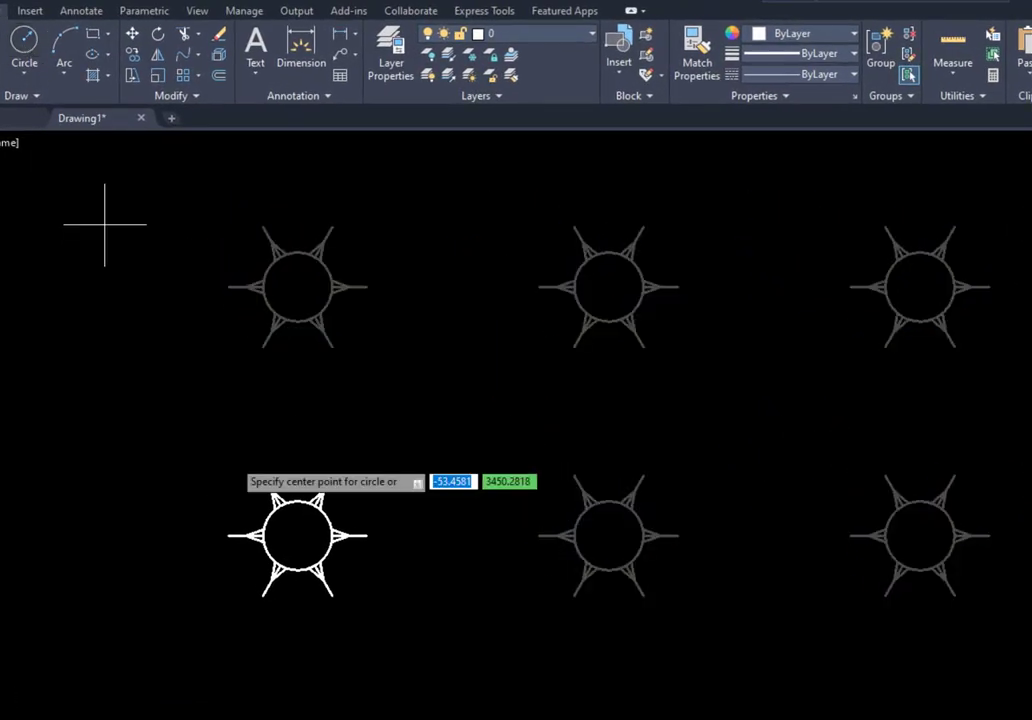
pyautogui.click(297, 535)
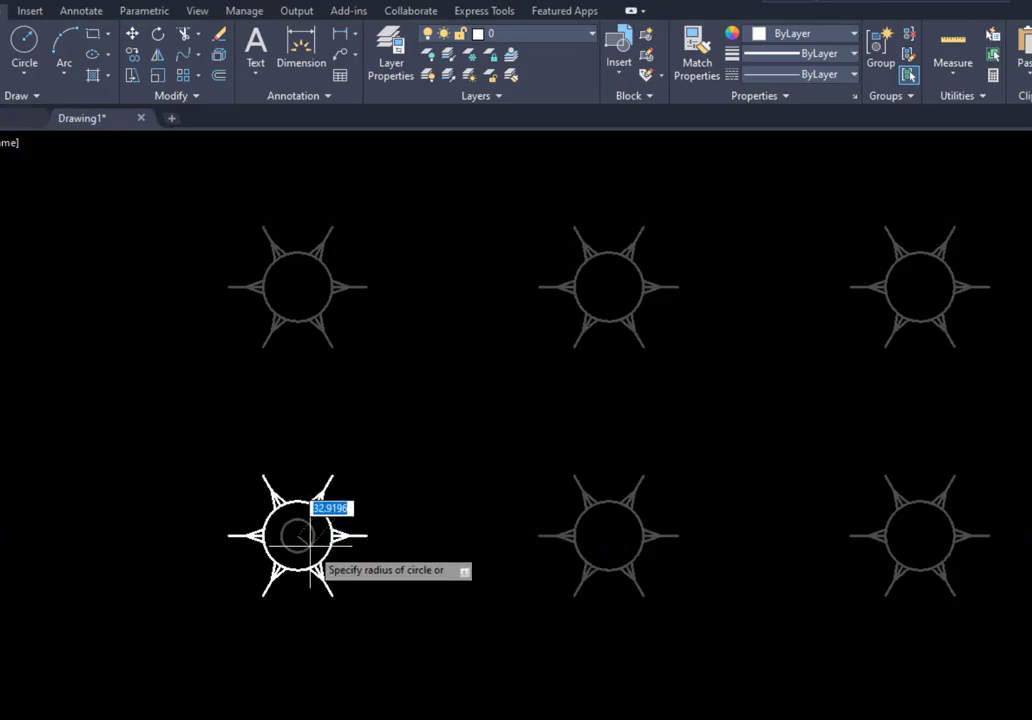
pyautogui.click(313, 547)
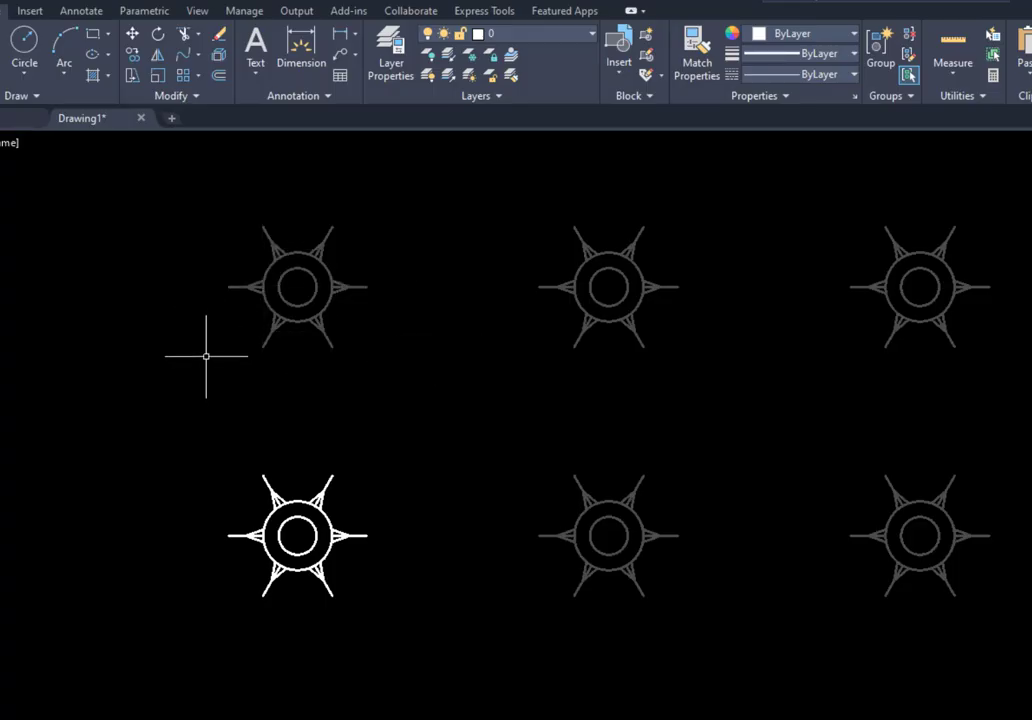
# Save the changes to the array's source objects and exit array editing
pyautogui.scroll(-2, 206, 414)
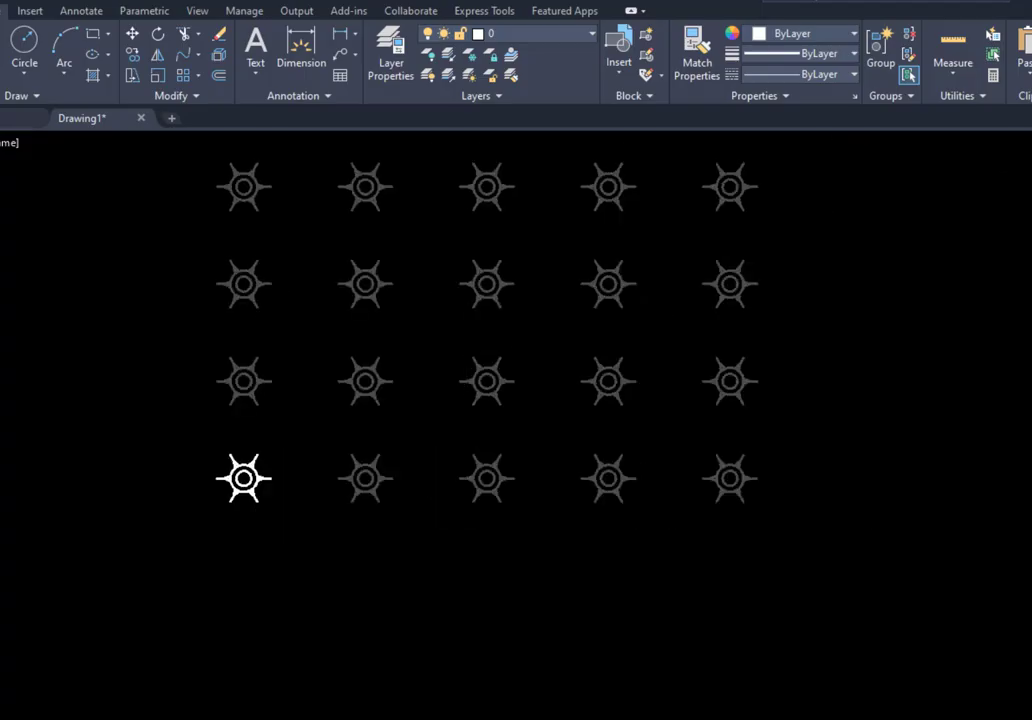
pyautogui.moveTo(466, 351); pyautogui.dragTo(459, 431, button='middle')
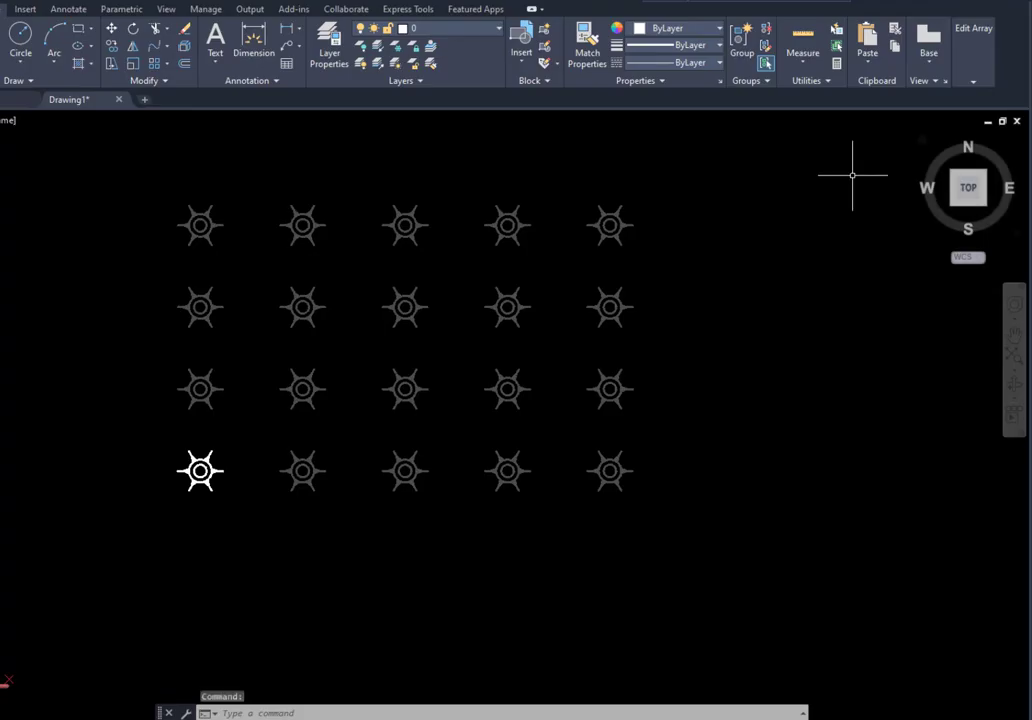
pyautogui.click(970, 84)
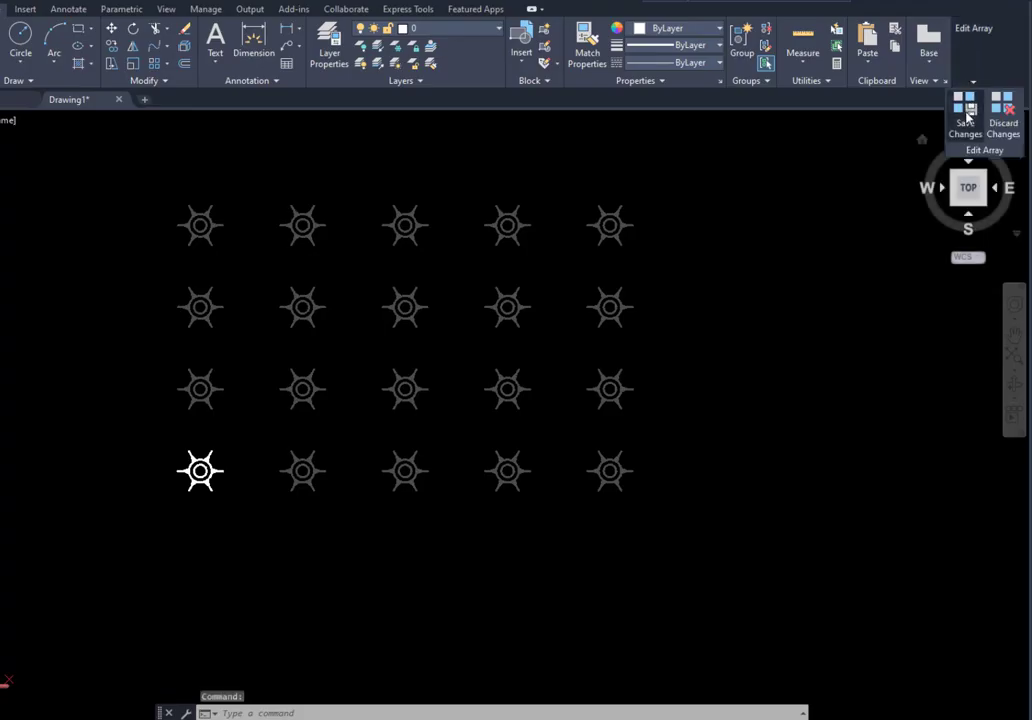
pyautogui.click(967, 114)
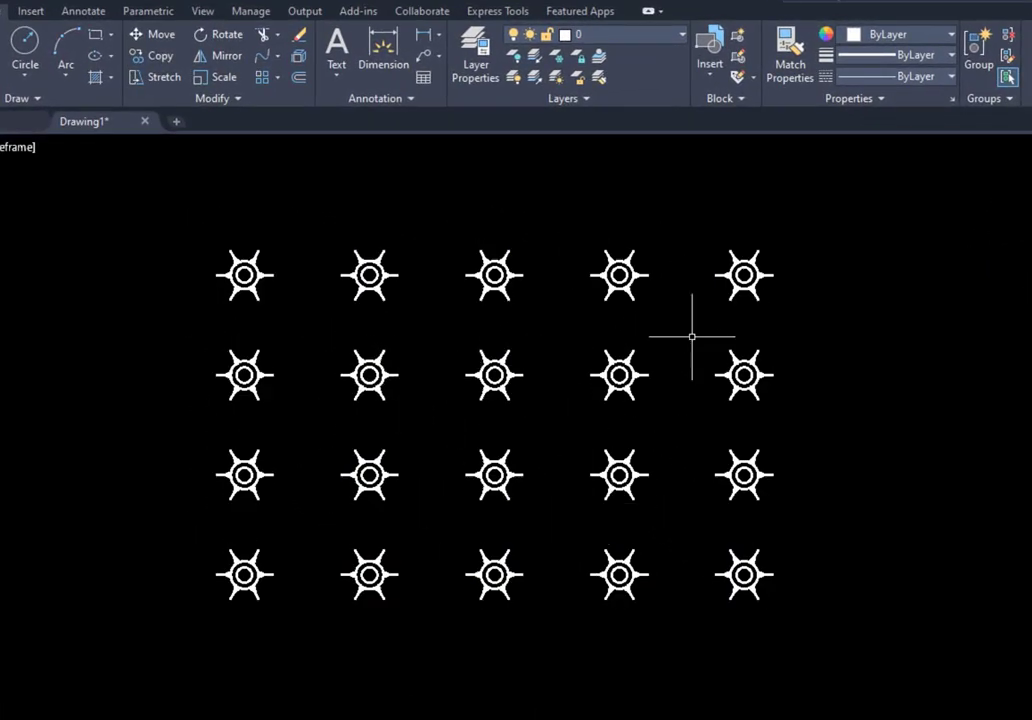
# Explode the rectangular array into its component objects
pyautogui.click(525, 470)
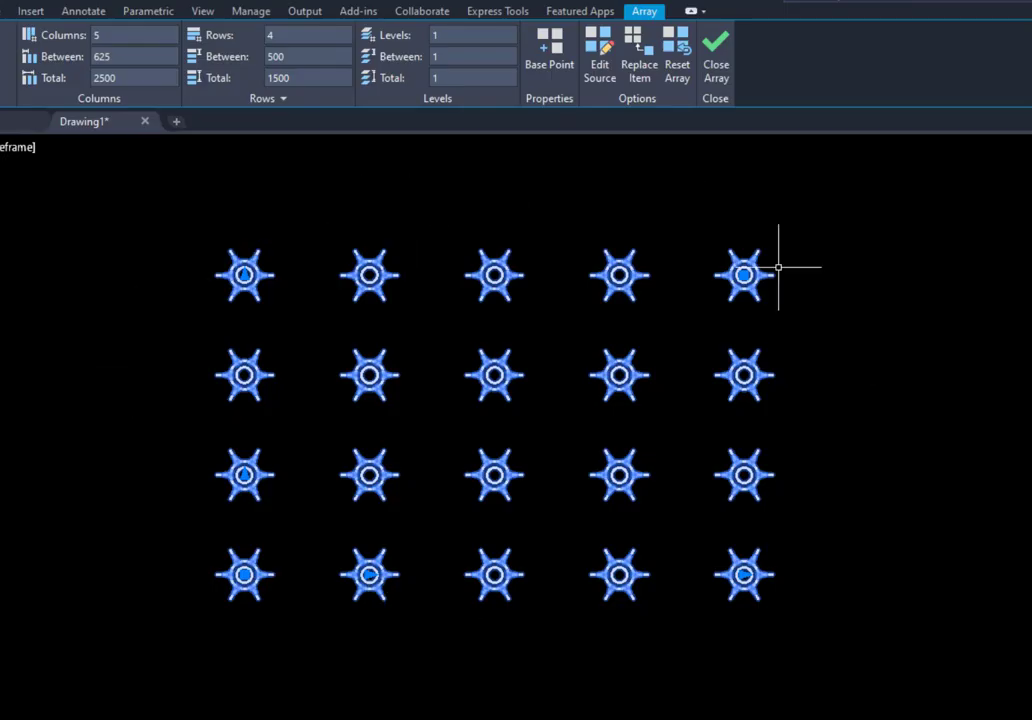
pyautogui.press('Escape')
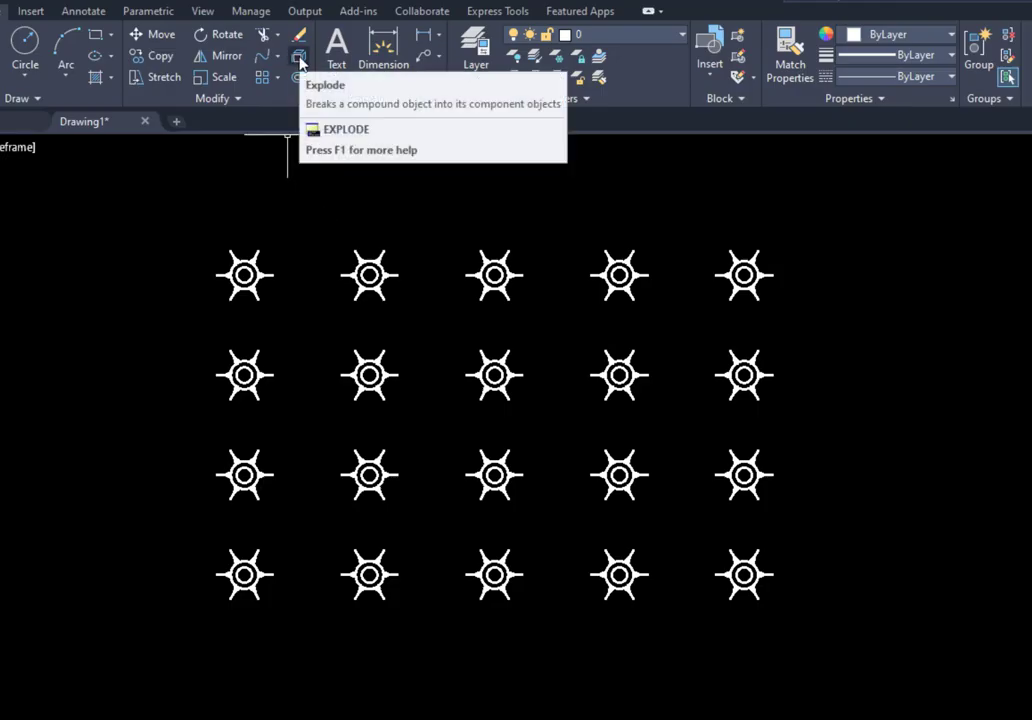
pyautogui.click(299, 58)
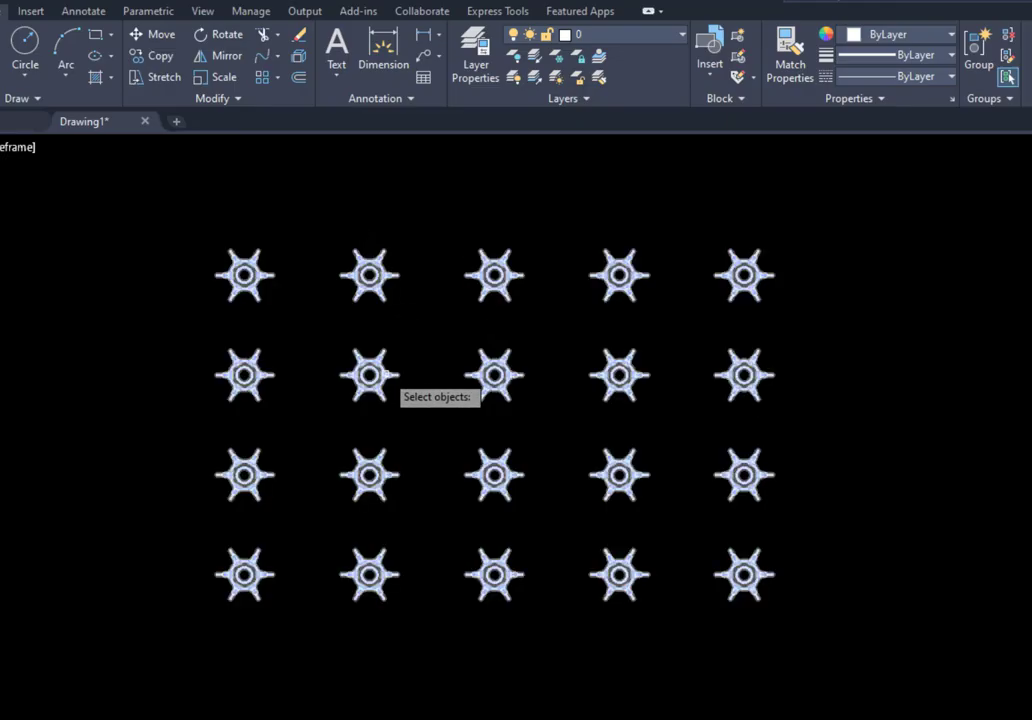
pyautogui.click(386, 373)
pyautogui.press('Return')
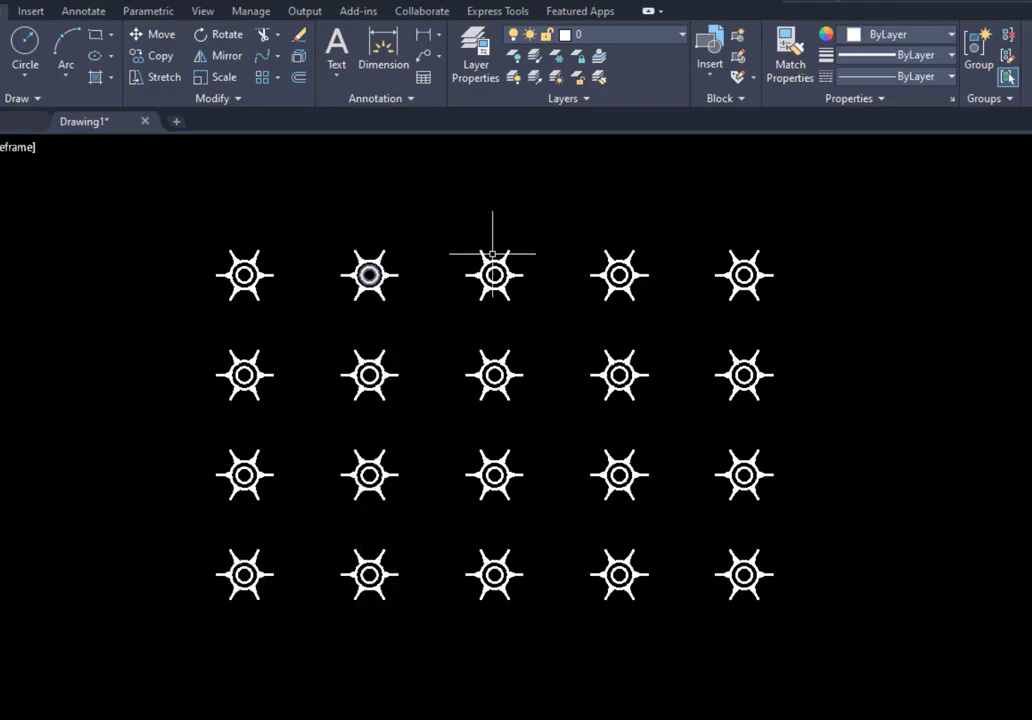
# Delete all the symbols except the one in the lower-left corner of the grid
pyautogui.click(813, 176)
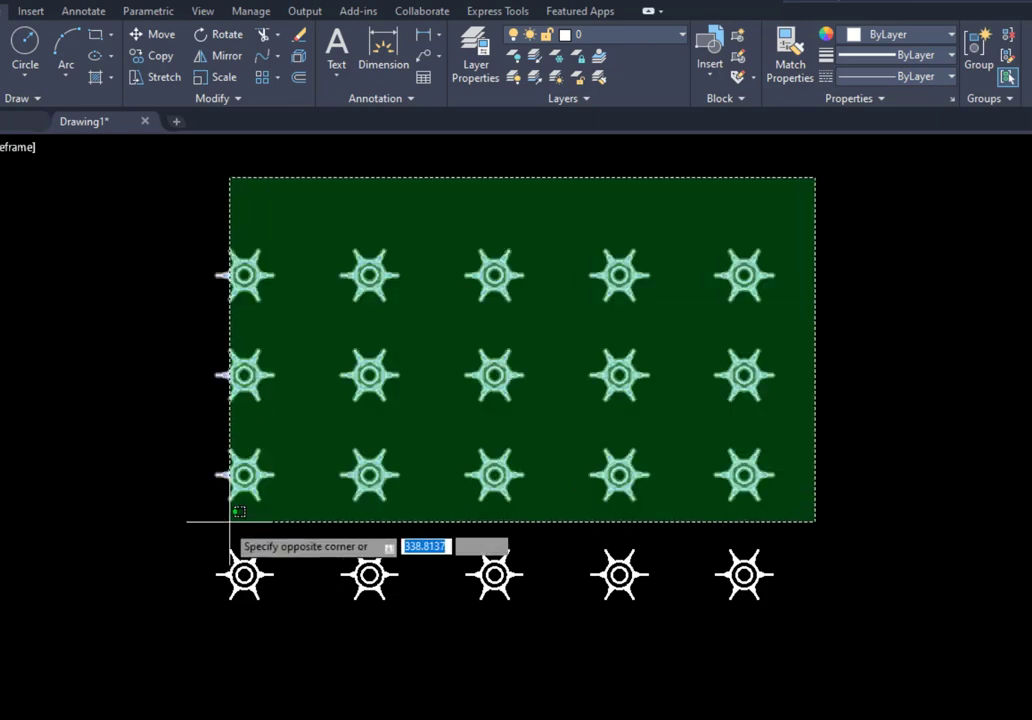
pyautogui.click(191, 503)
pyautogui.click(811, 421)
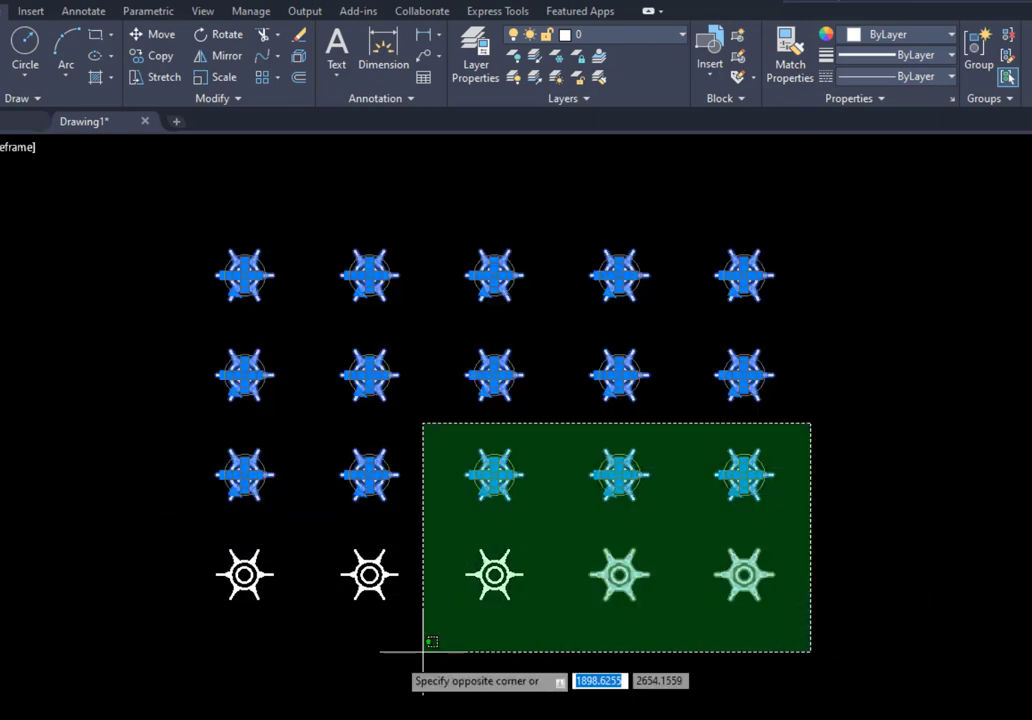
pyautogui.click(316, 647)
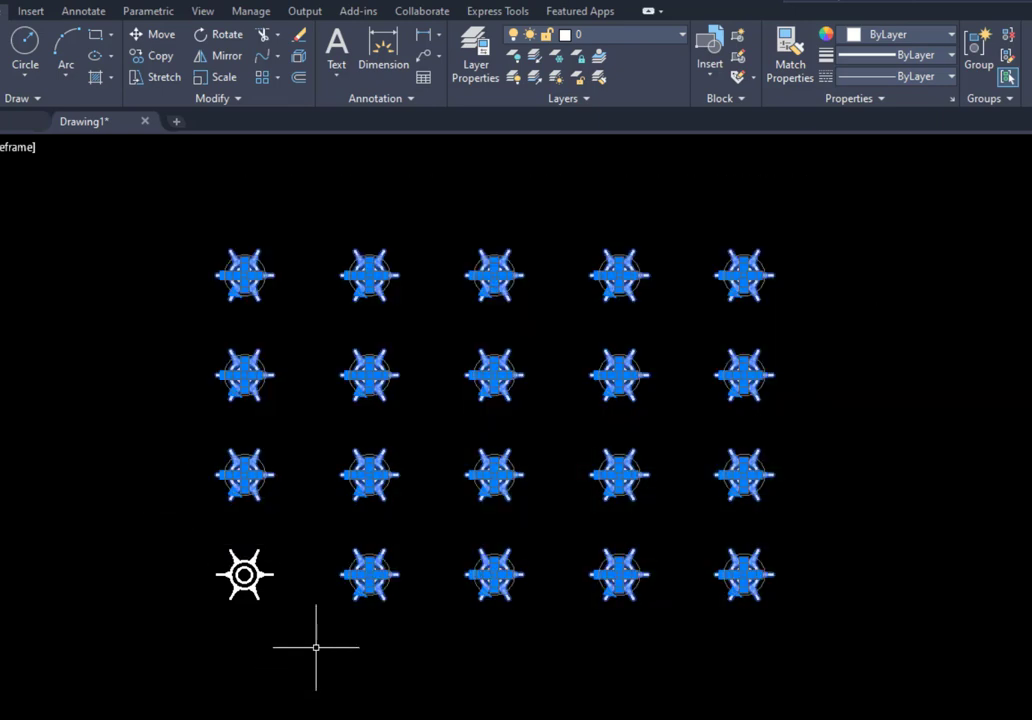
pyautogui.press('Delete')
pyautogui.scroll(5, 189, 590)
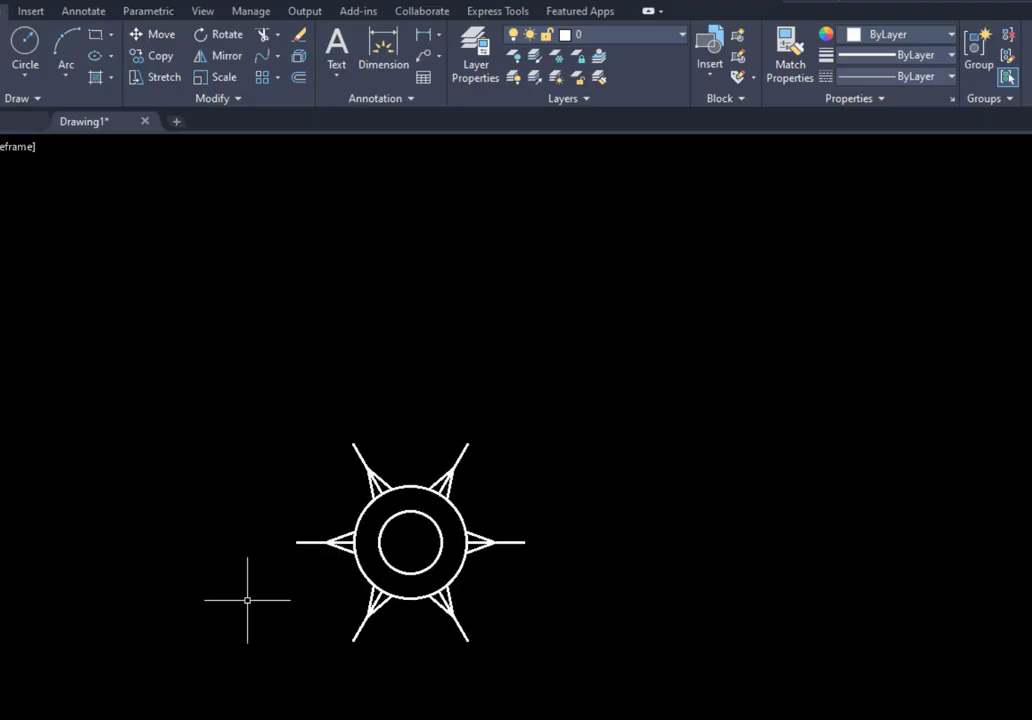
pyautogui.scroll(2, 247, 600)
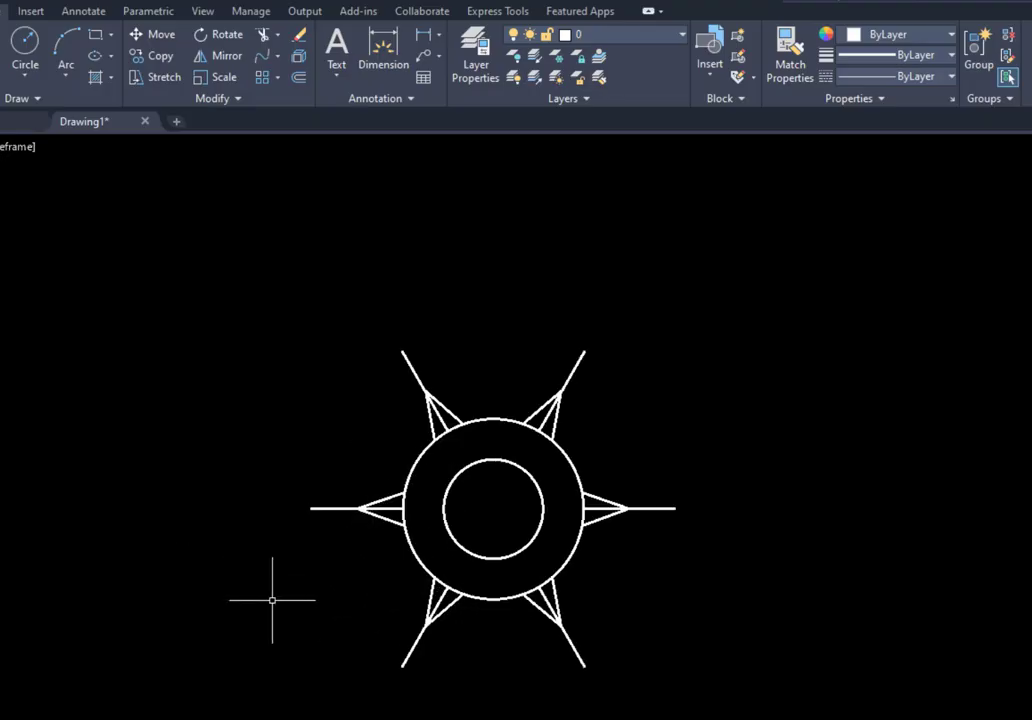
pyautogui.click(278, 80)
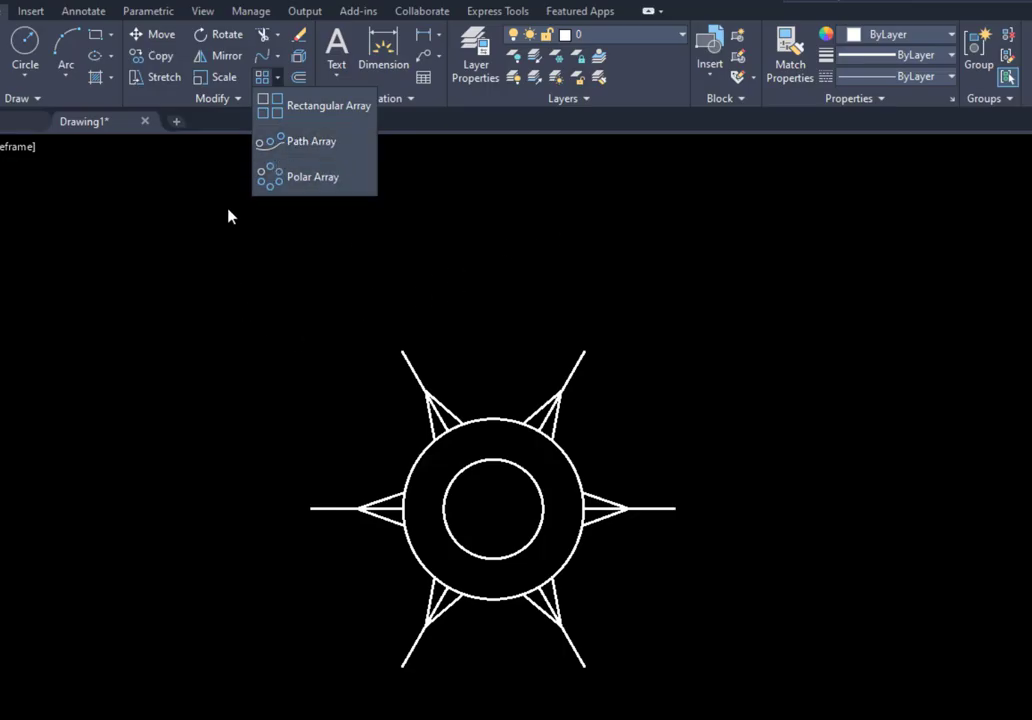
pyautogui.click(290, 299)
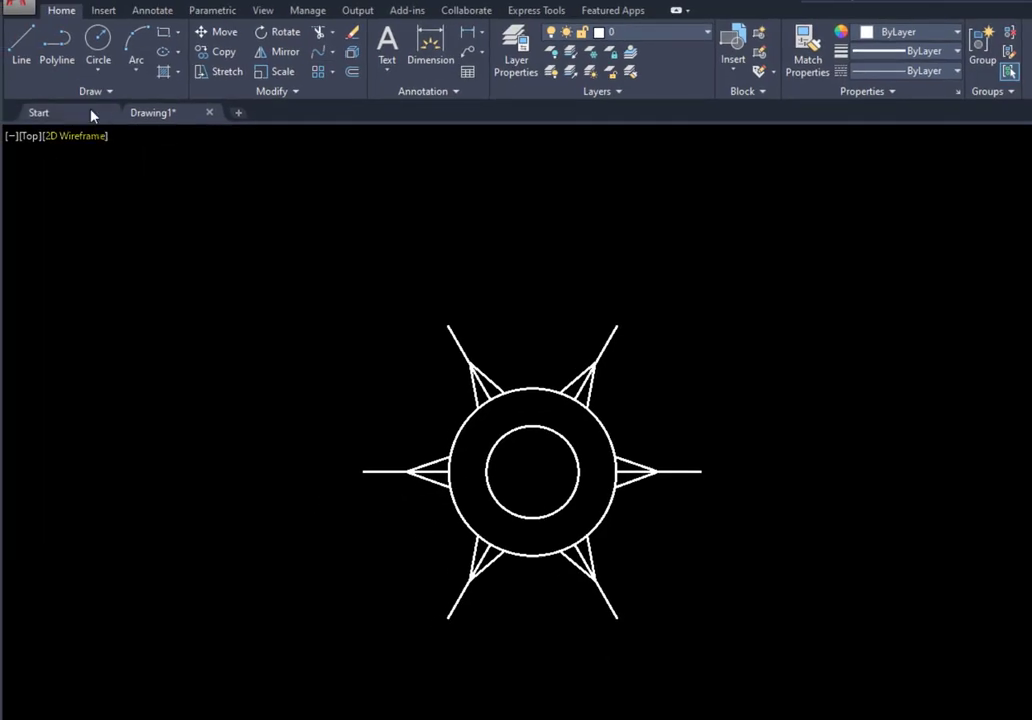
# Draw a fit-point spline from the symbol's centre, curving up and to the right in an S shape
pyautogui.click(86, 92)
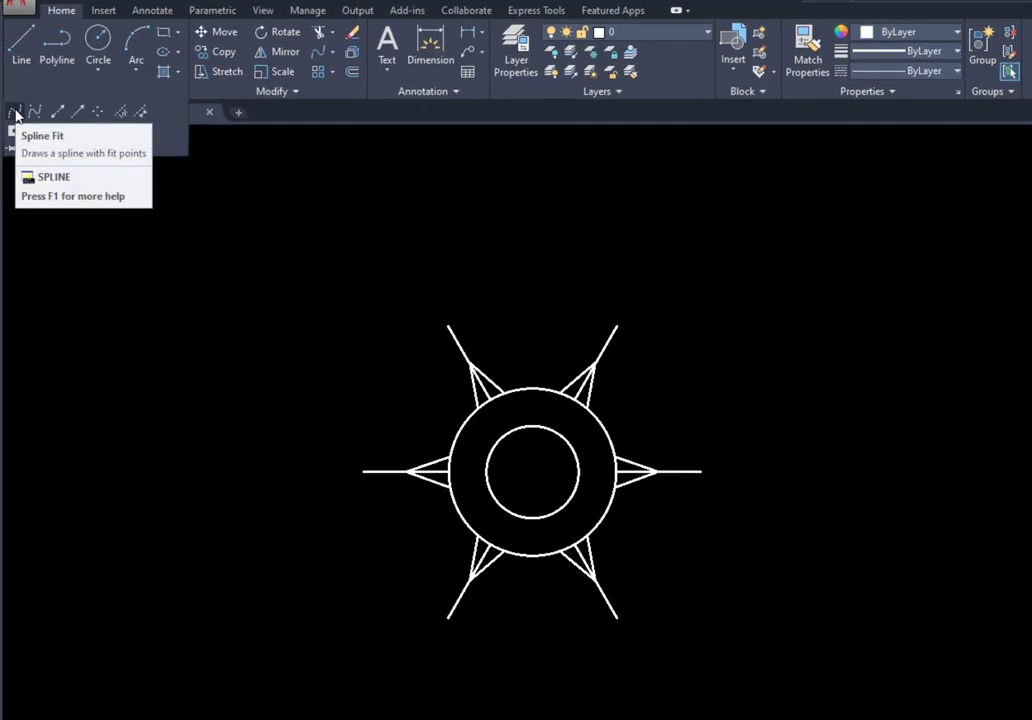
pyautogui.click(15, 113)
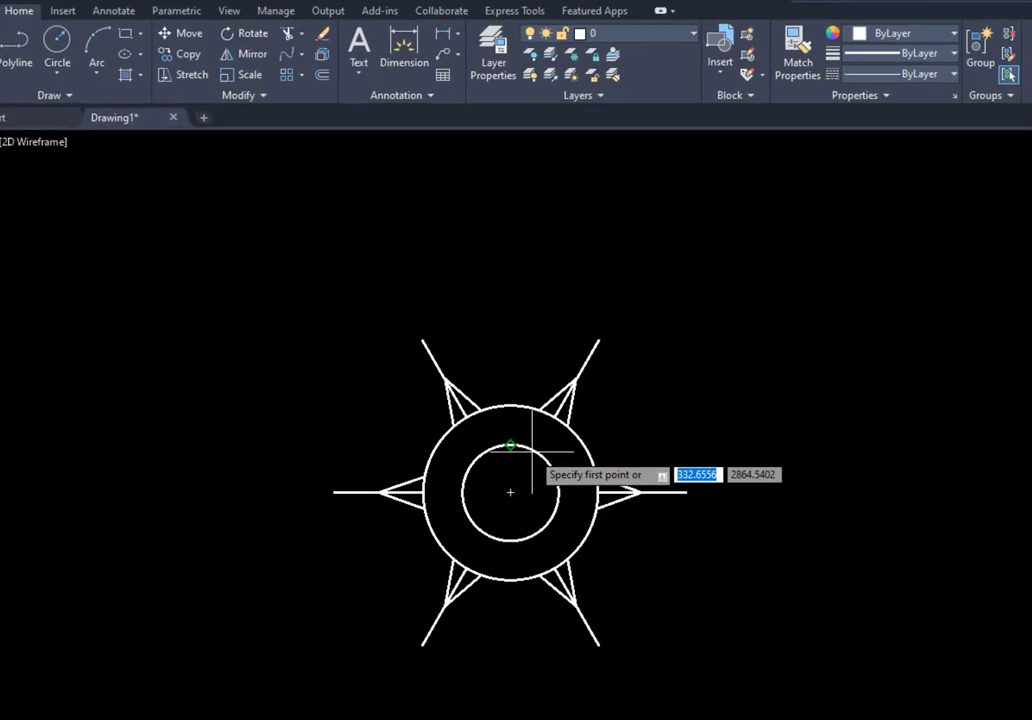
pyautogui.click(510, 490)
pyautogui.scroll(-2, 394, 500)
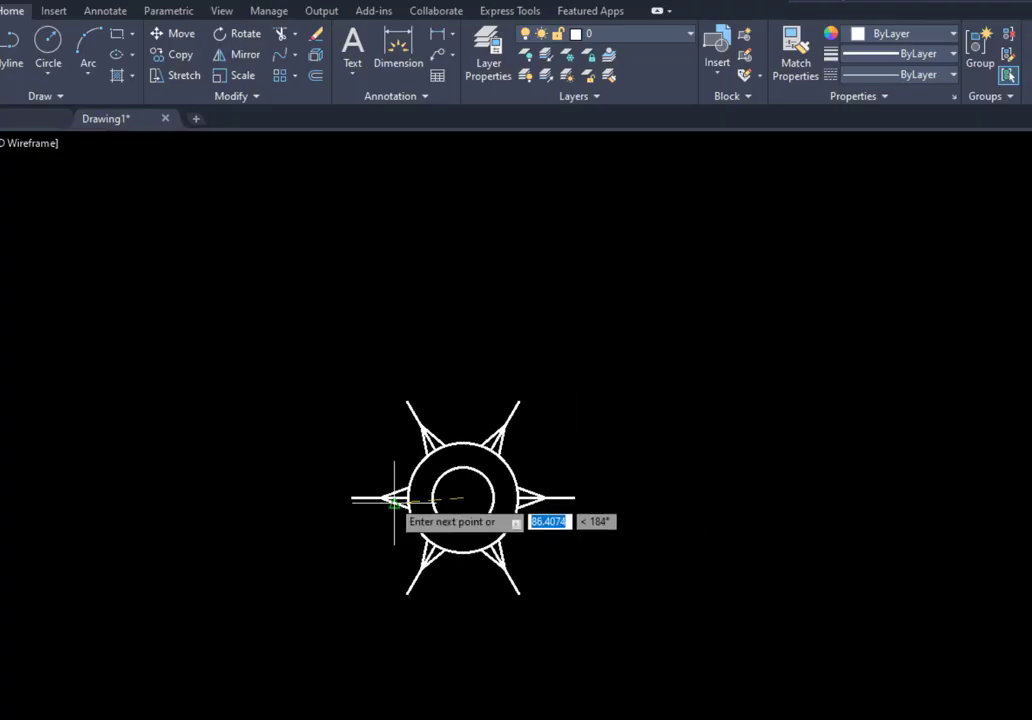
pyautogui.scroll(-2, 394, 500)
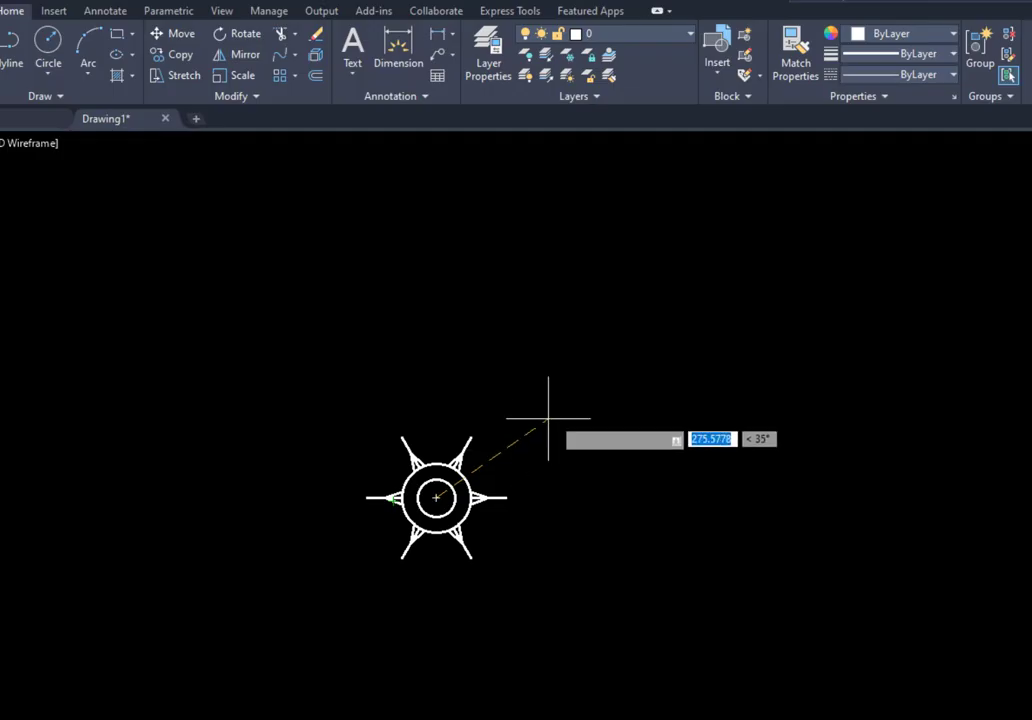
pyautogui.scroll(-2, 362, 534)
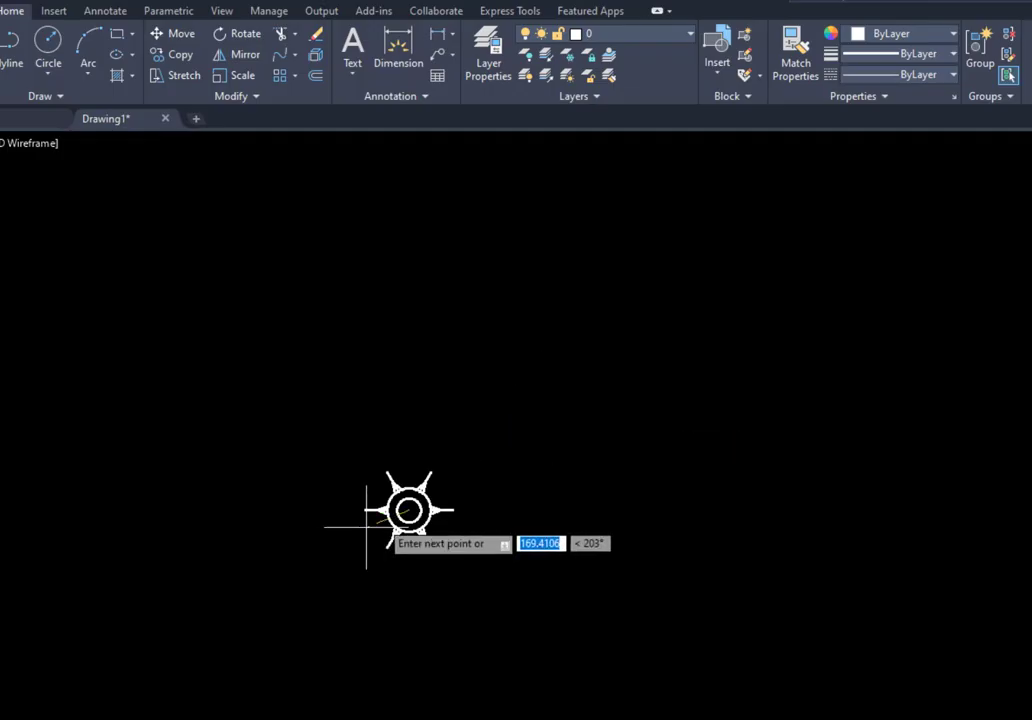
pyautogui.click(777, 356)
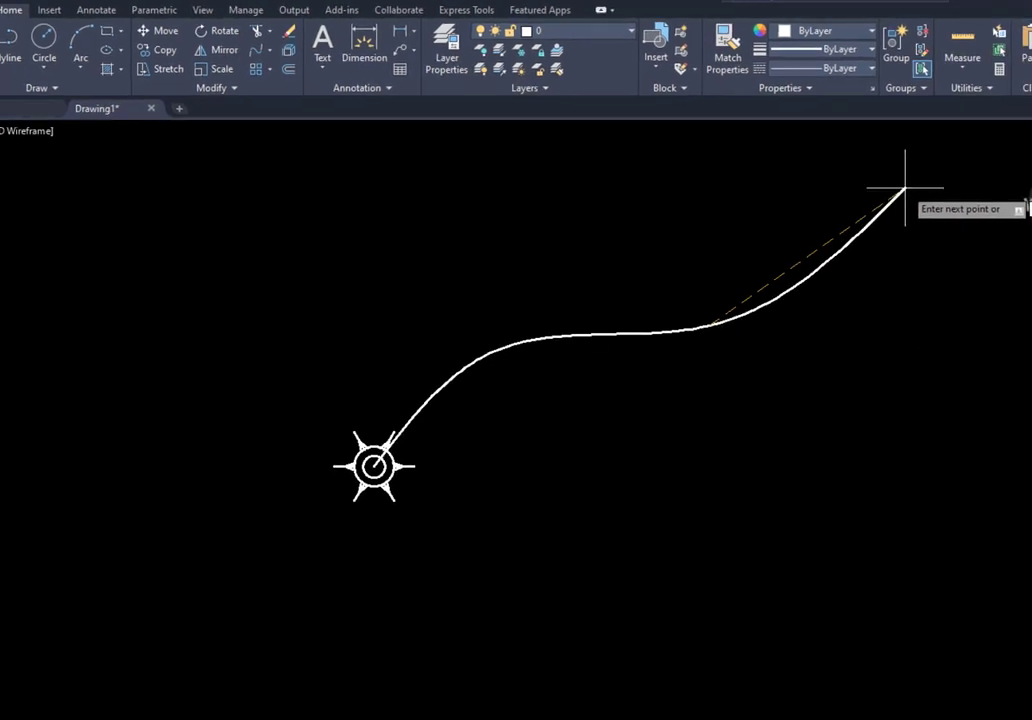
pyautogui.click(905, 187)
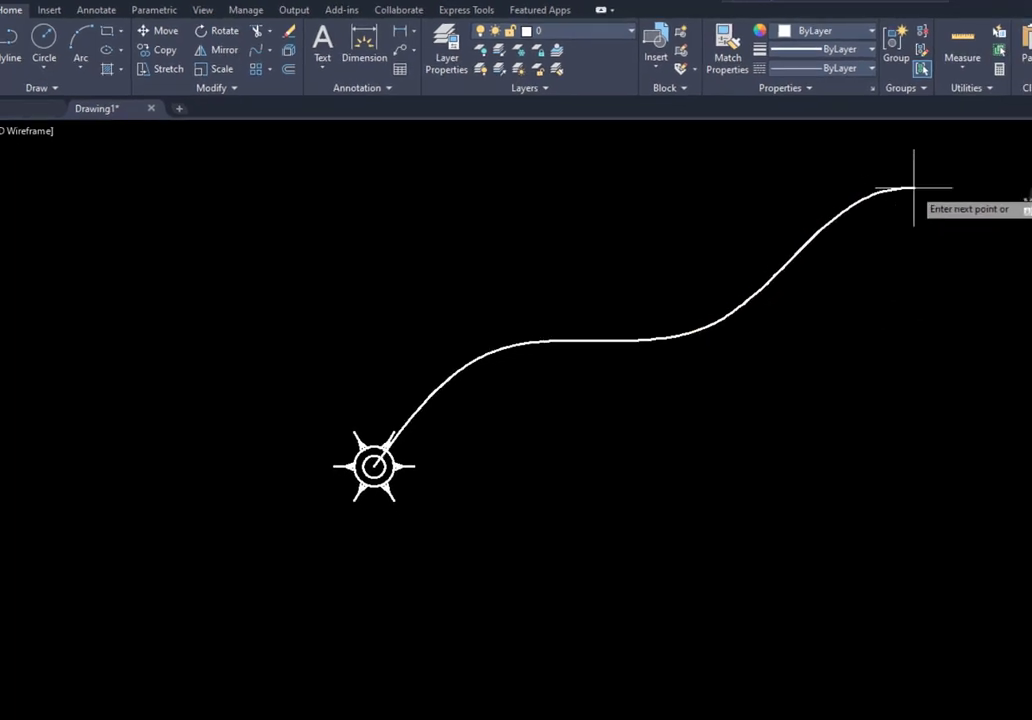
pyautogui.press('Return')
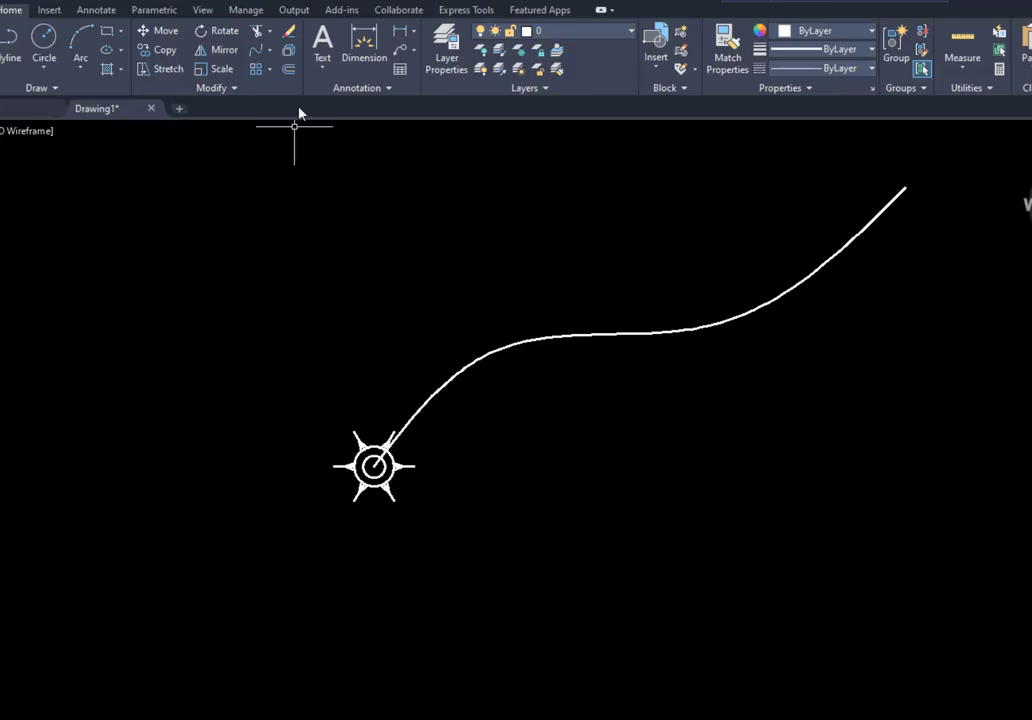
# Create a path array of the symbol along the spline with an item spacing of 500
pyautogui.click(268, 70)
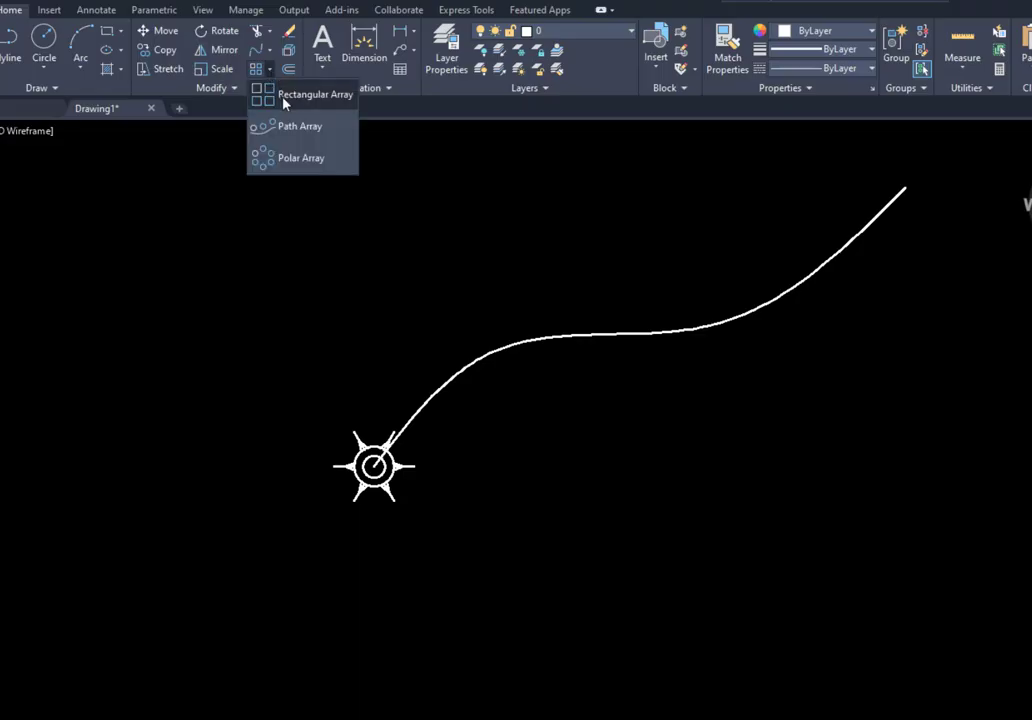
pyautogui.click(298, 127)
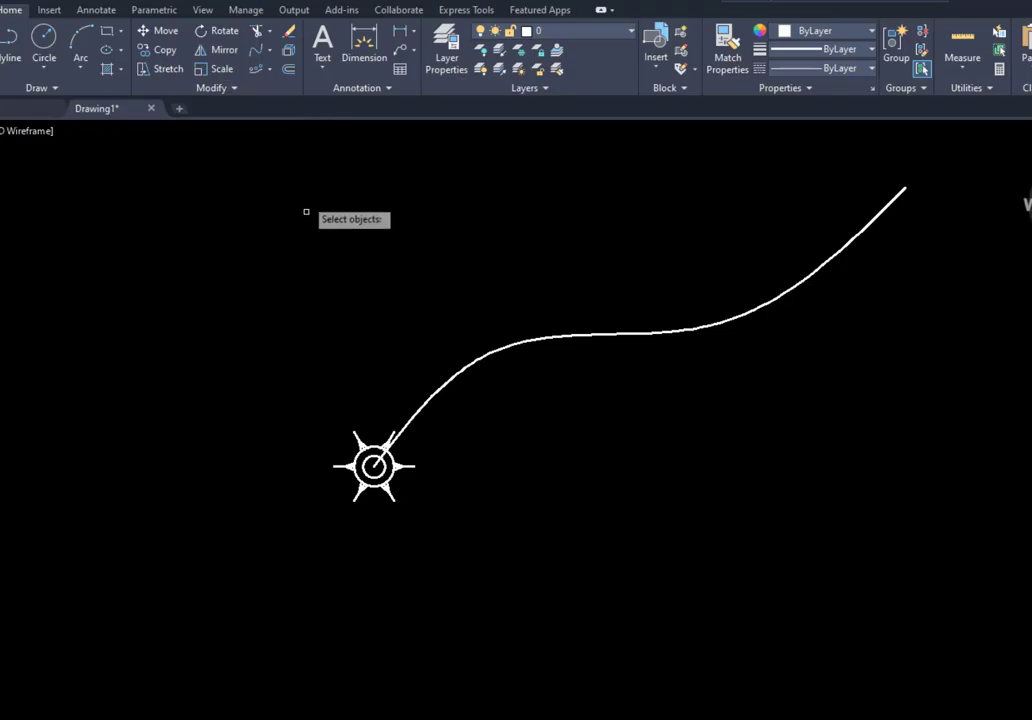
pyautogui.click(267, 376)
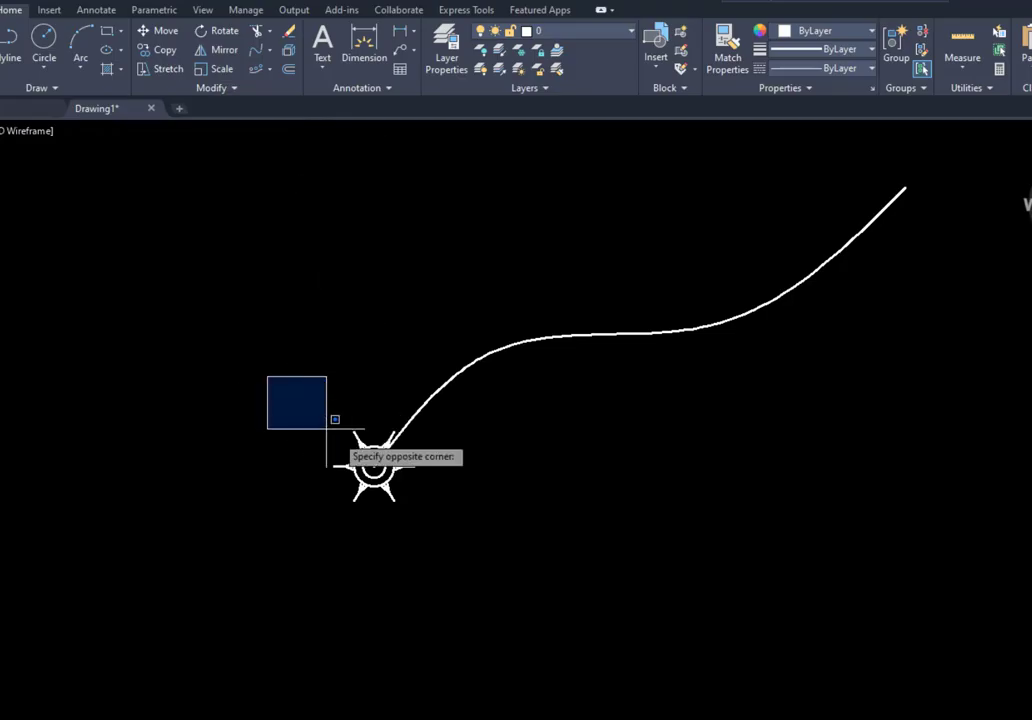
pyautogui.click(452, 524)
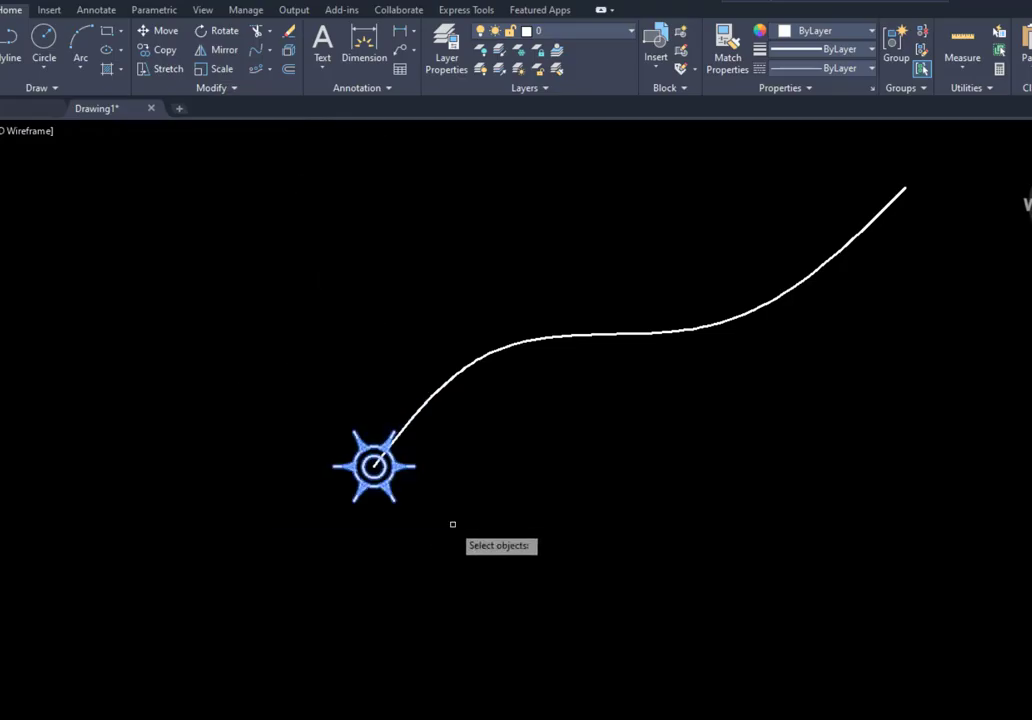
pyautogui.press('Return')
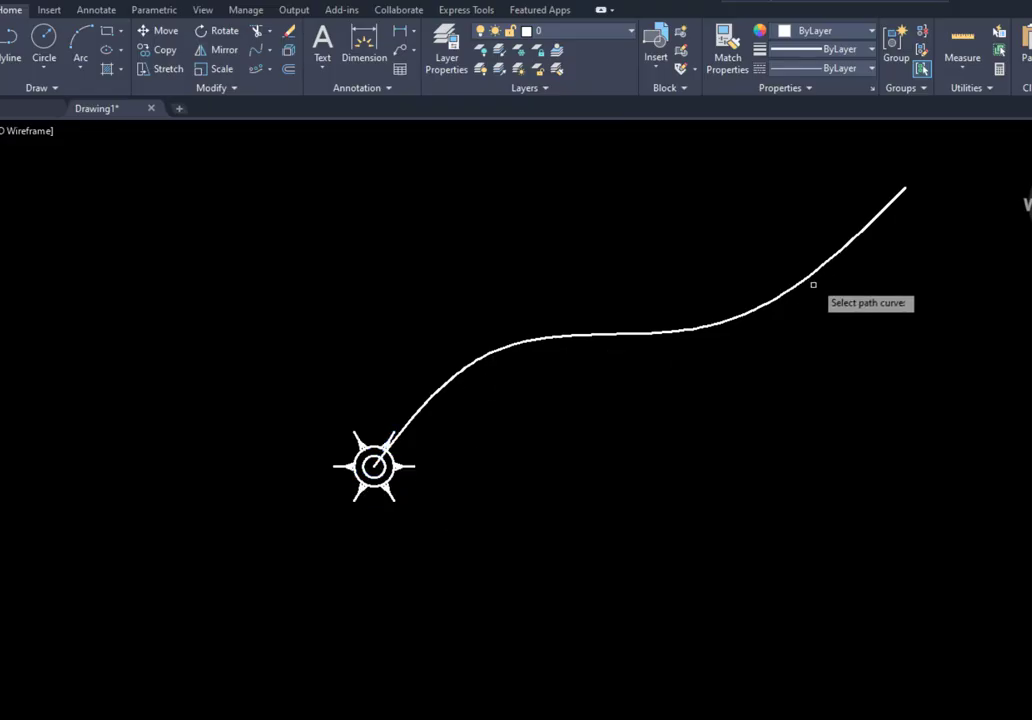
pyautogui.click(471, 362)
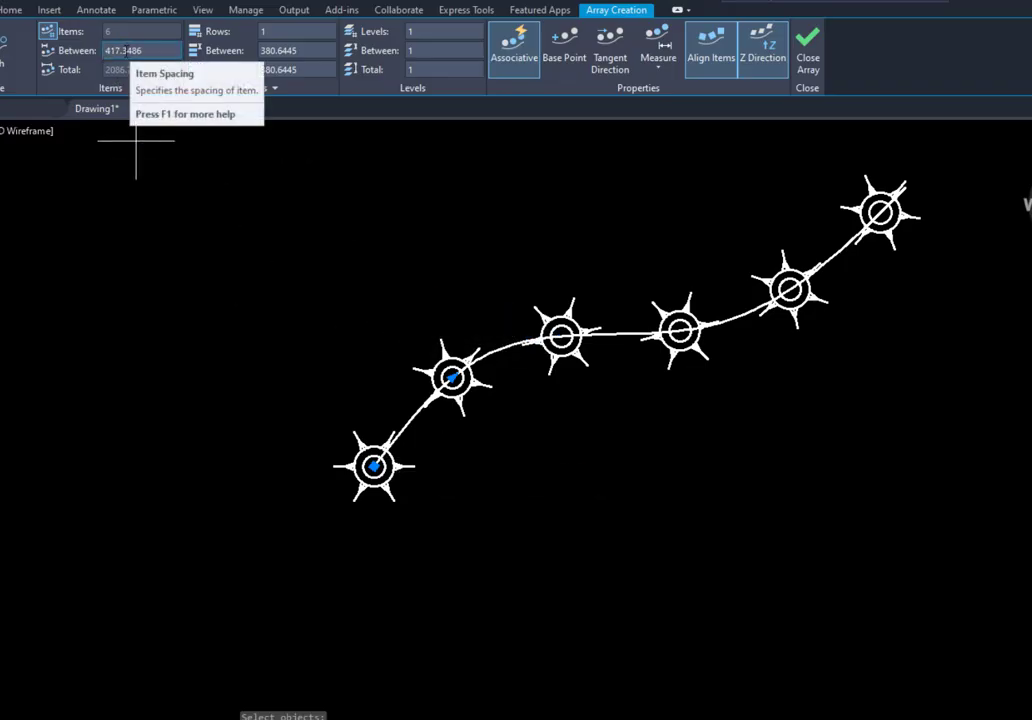
pyautogui.click(127, 50)
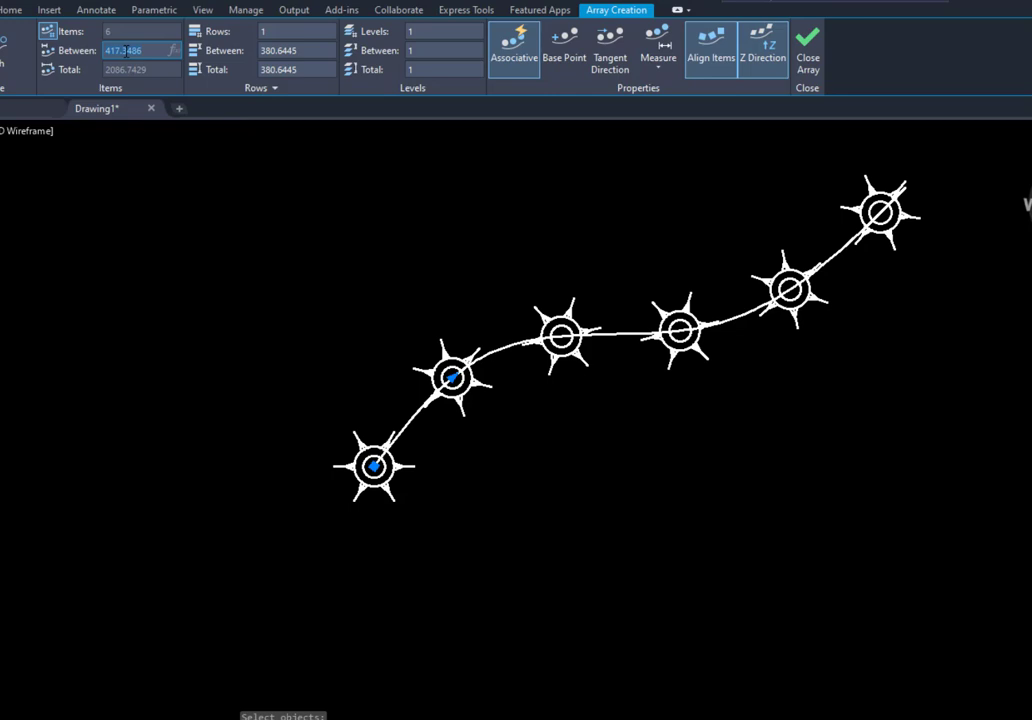
pyautogui.press('Return')
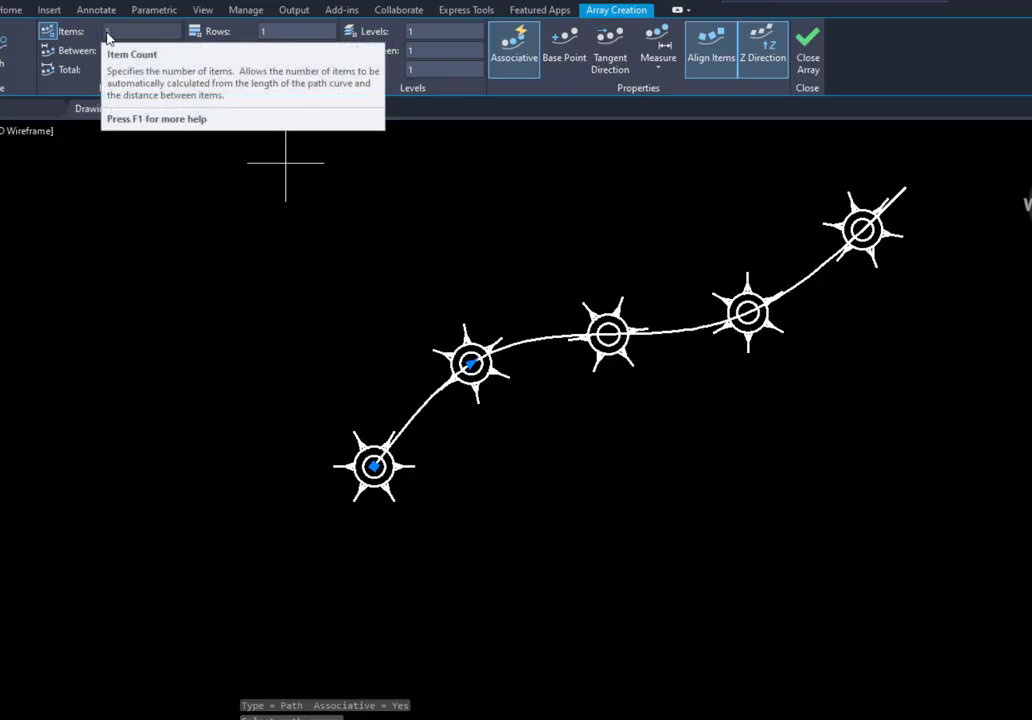
# Switch the path array to the Divide method and set the item count to 10
pyautogui.click(660, 72)
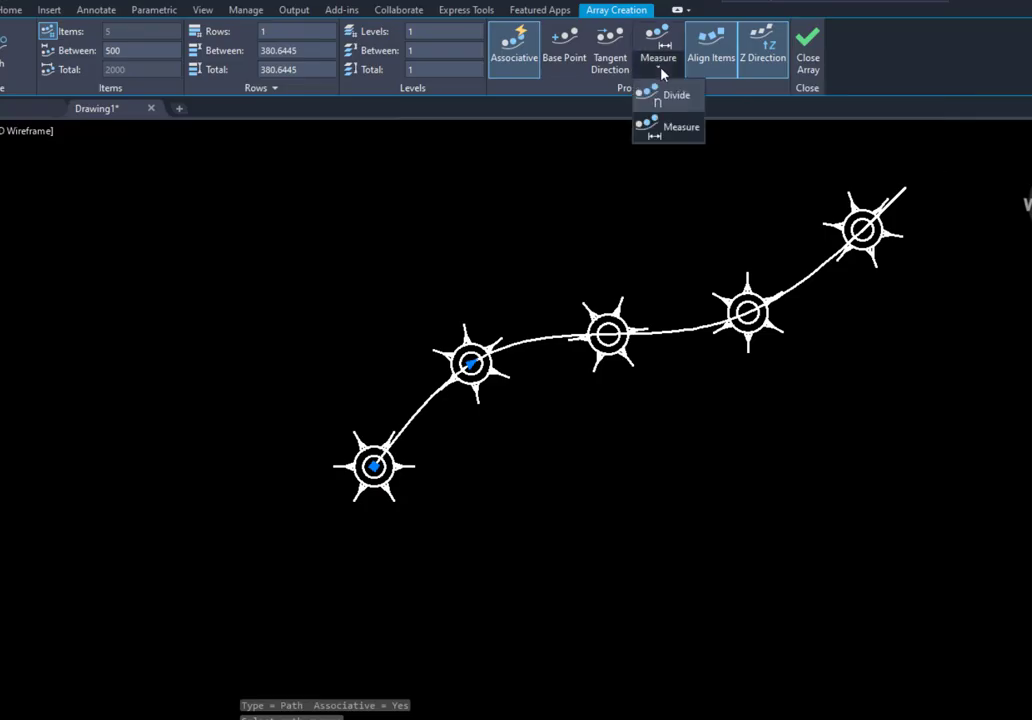
pyautogui.click(668, 96)
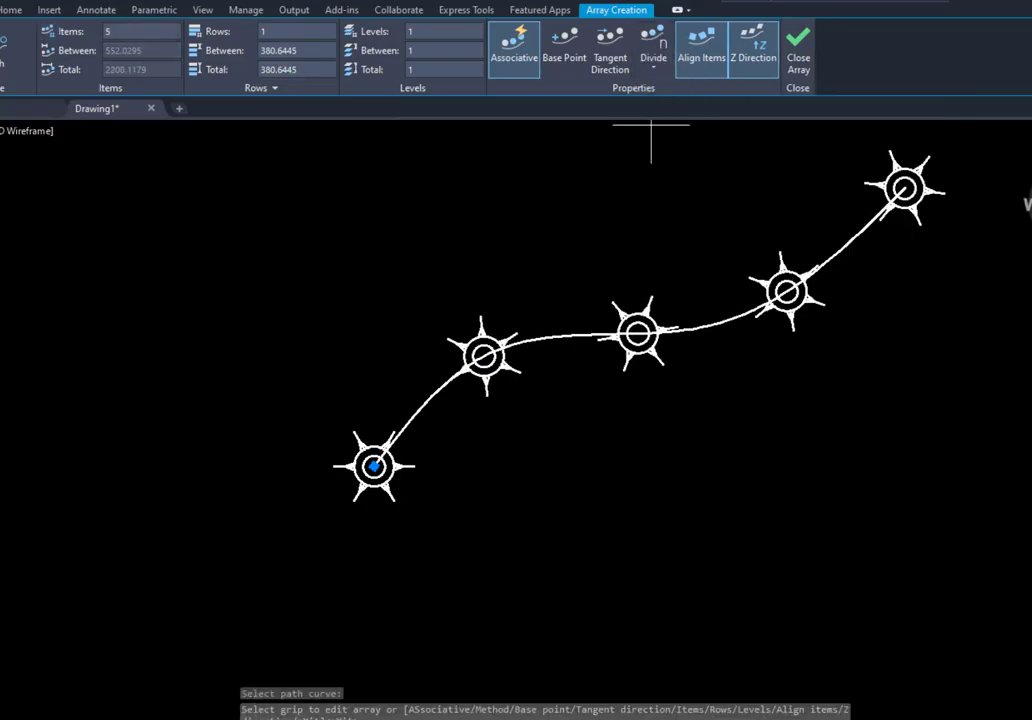
pyautogui.click(114, 31)
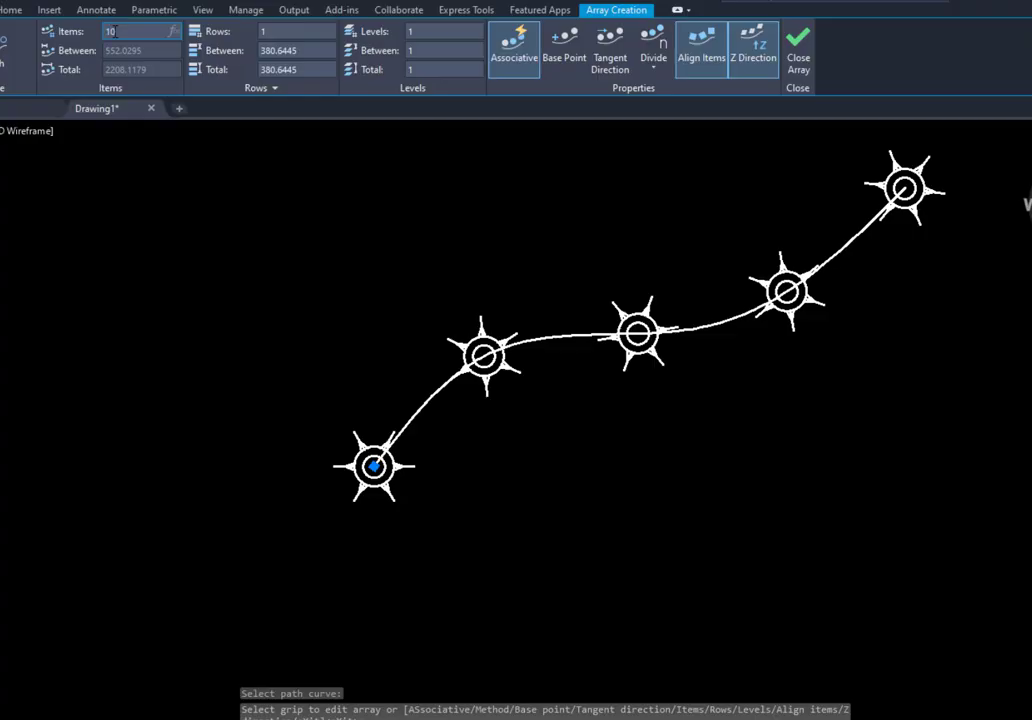
pyautogui.write('10')
pyautogui.press('Return')
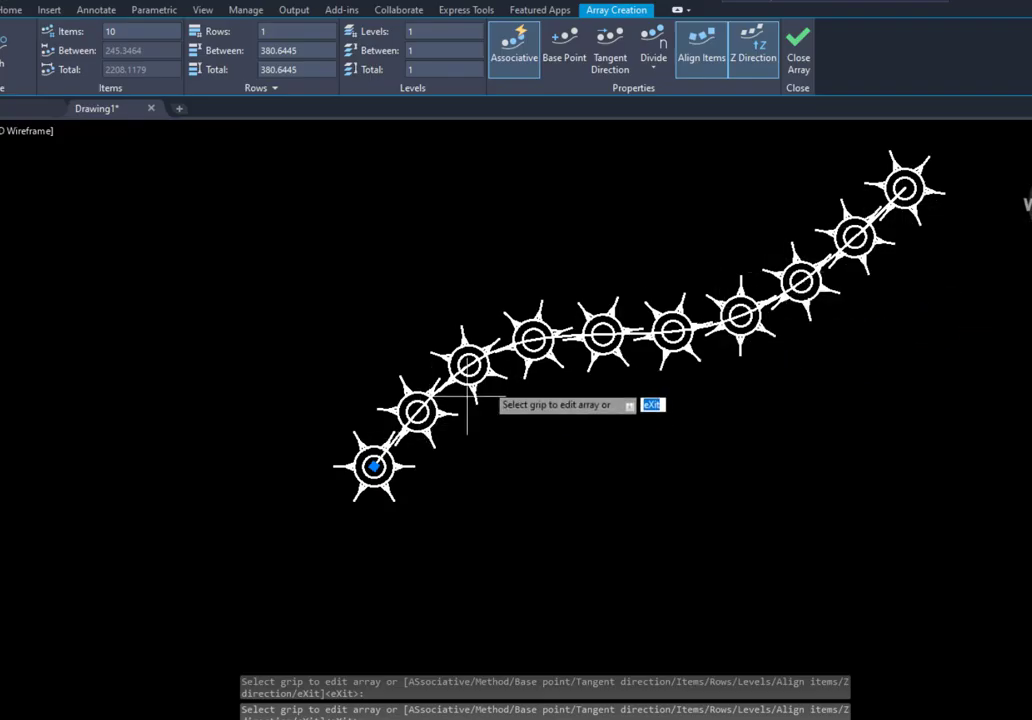
# Switch the path array back to the Measure method and set the item spacing to 200
pyautogui.click(655, 70)
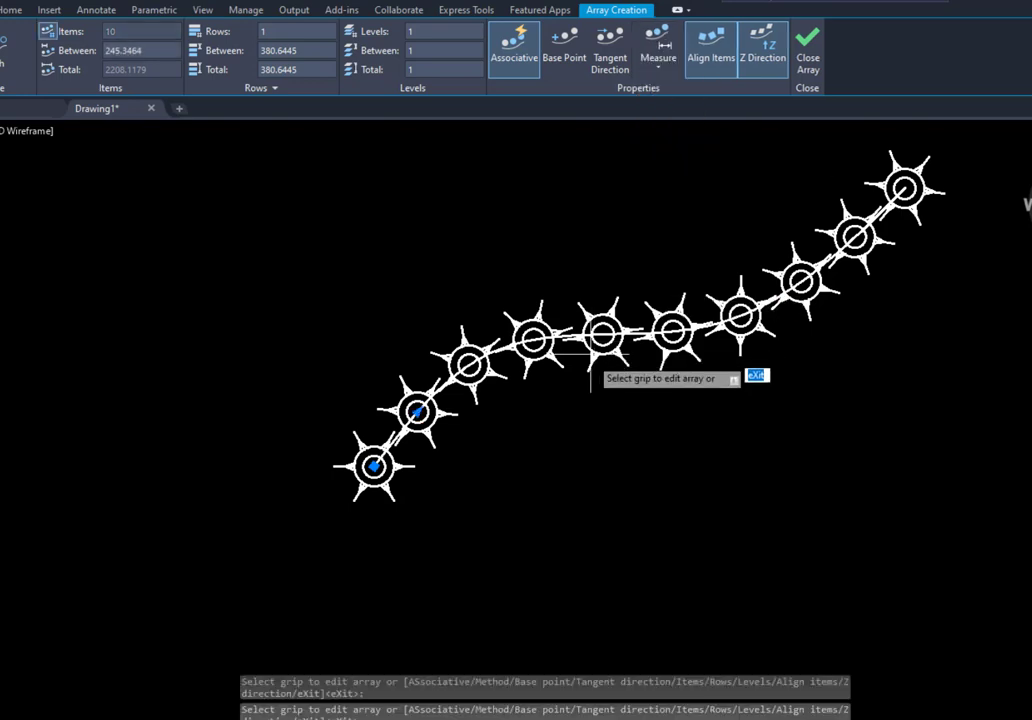
pyautogui.moveTo(583, 431); pyautogui.dragTo(551, 440, button='middle')
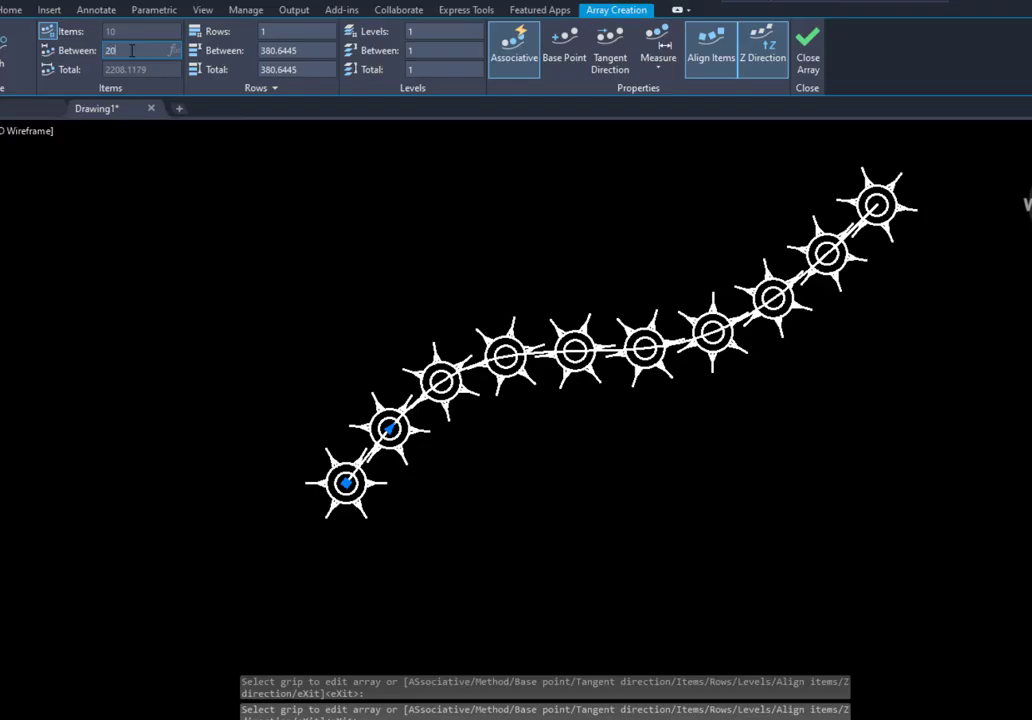
pyautogui.press('Return')
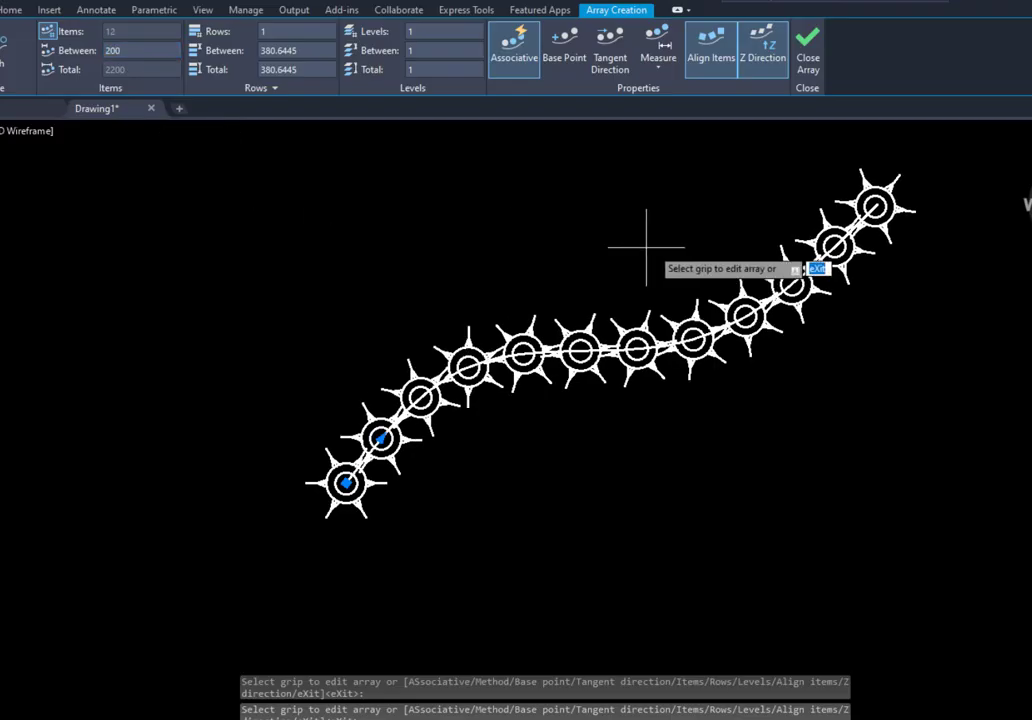
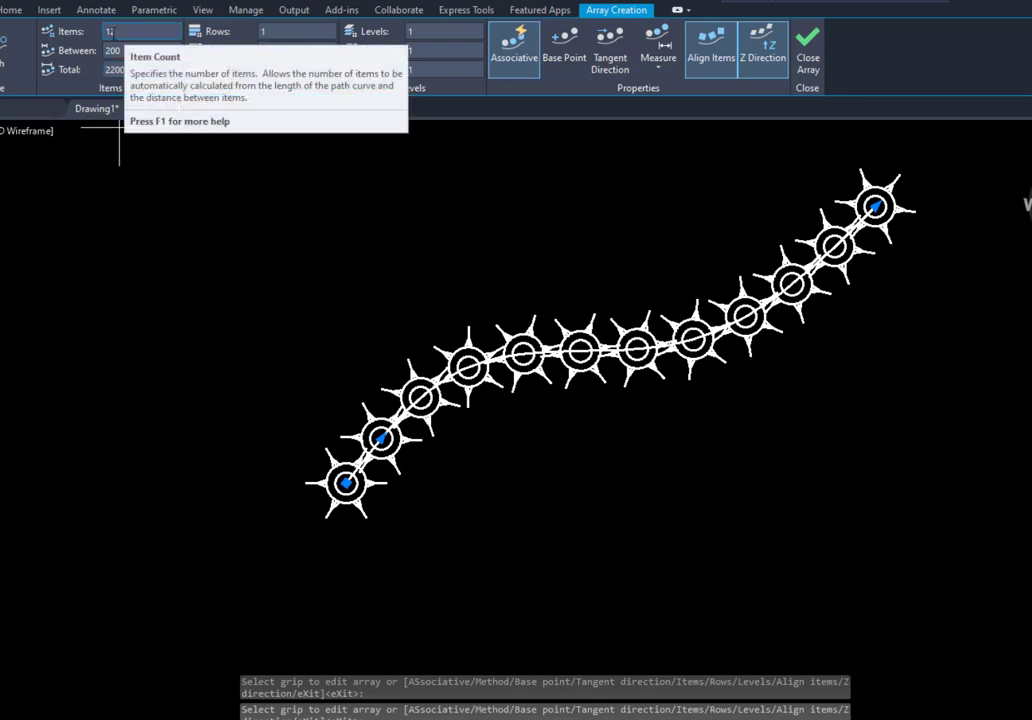
# Set the path array manually to 8 items spaced 300 apart, and change its total item length to 2000
pyautogui.click(117, 31)
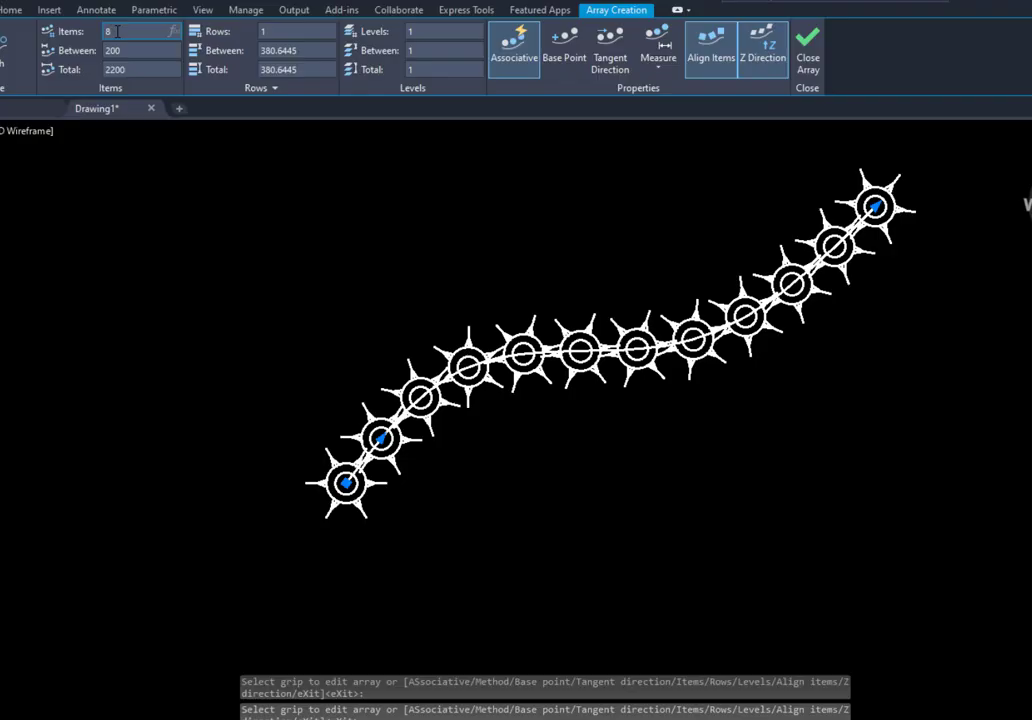
pyautogui.press('Return')
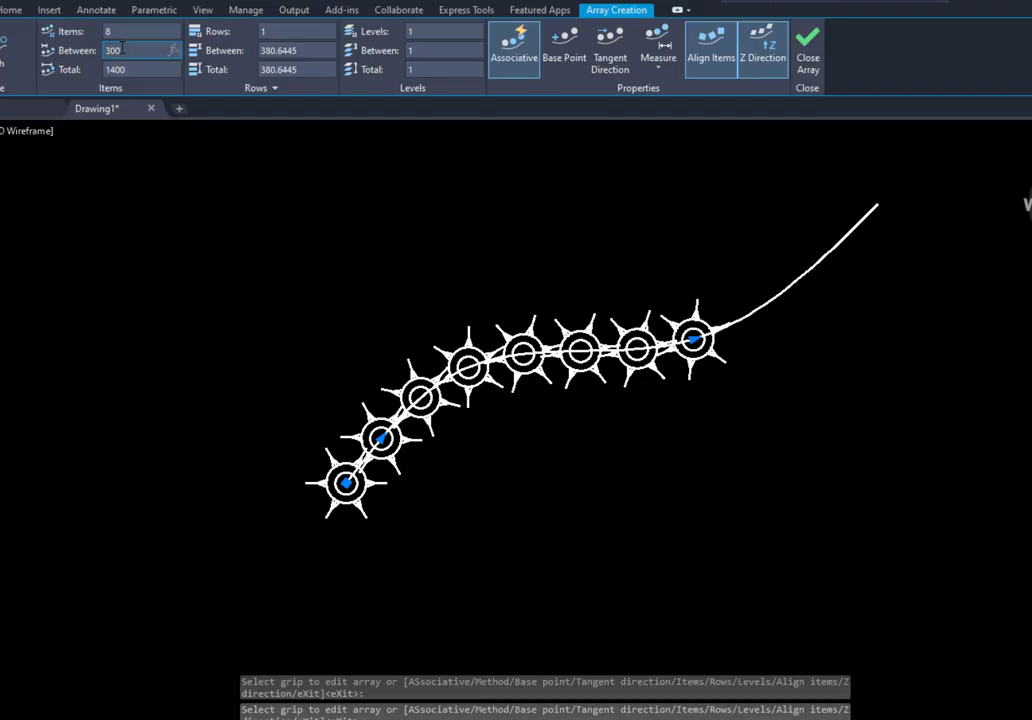
pyautogui.press('Return')
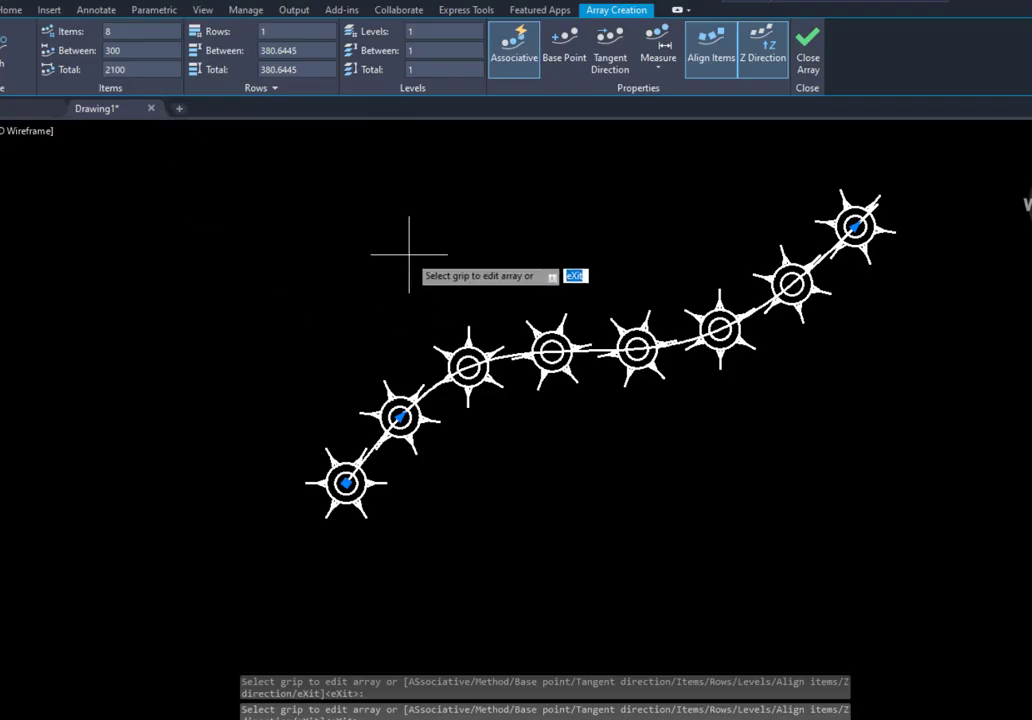
pyautogui.moveTo(409, 254); pyautogui.dragTo(402, 260, button='middle')
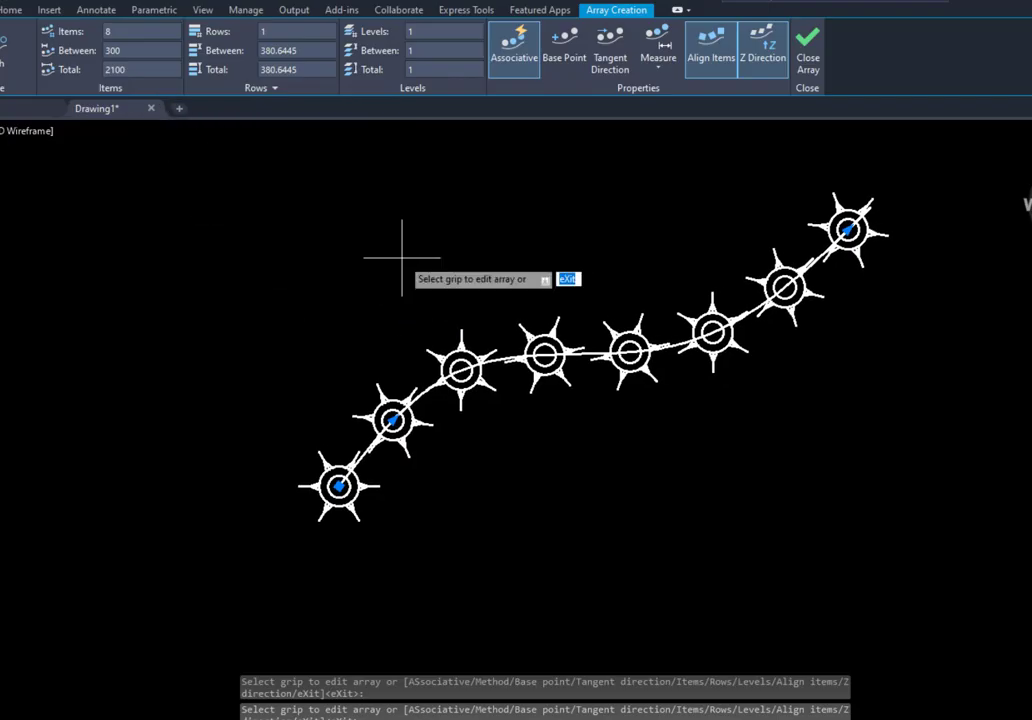
pyautogui.click(128, 69)
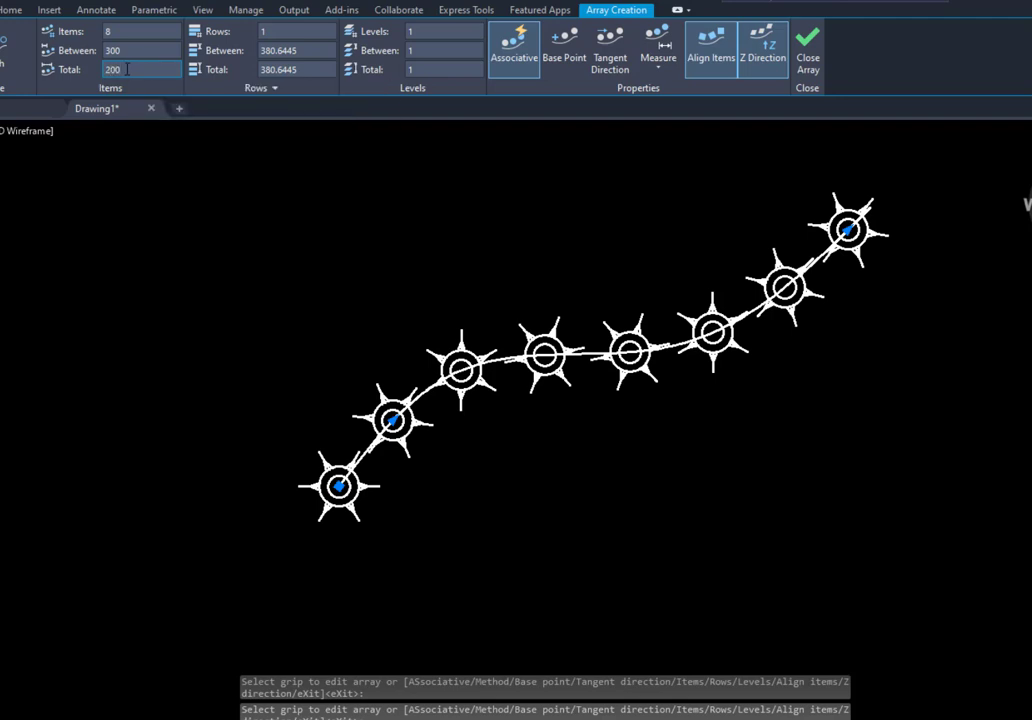
pyautogui.press('Return')
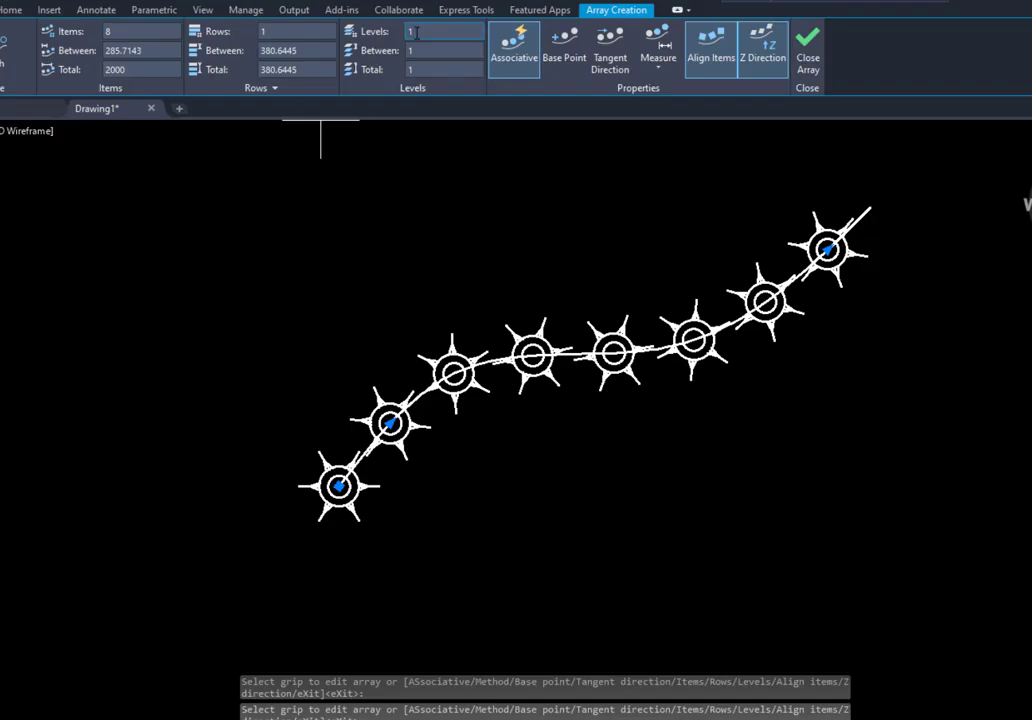
# Set the path array to 3 rows with a row spacing of 400
pyautogui.click(271, 32)
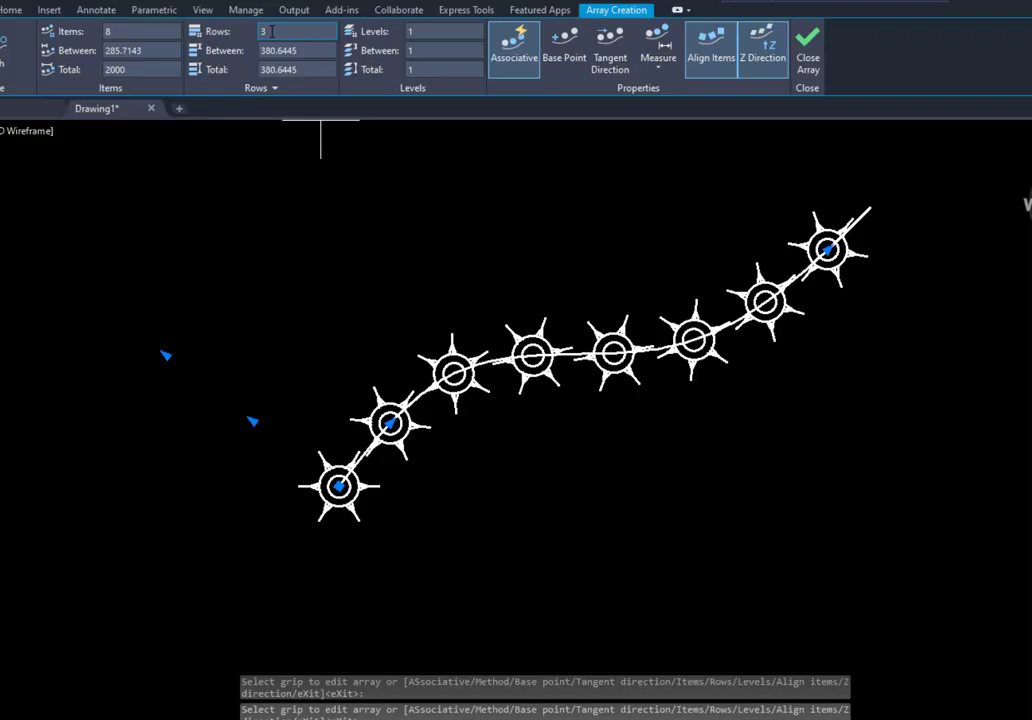
pyautogui.press('Return')
pyautogui.moveTo(438, 295); pyautogui.dragTo(480, 388, button='middle')
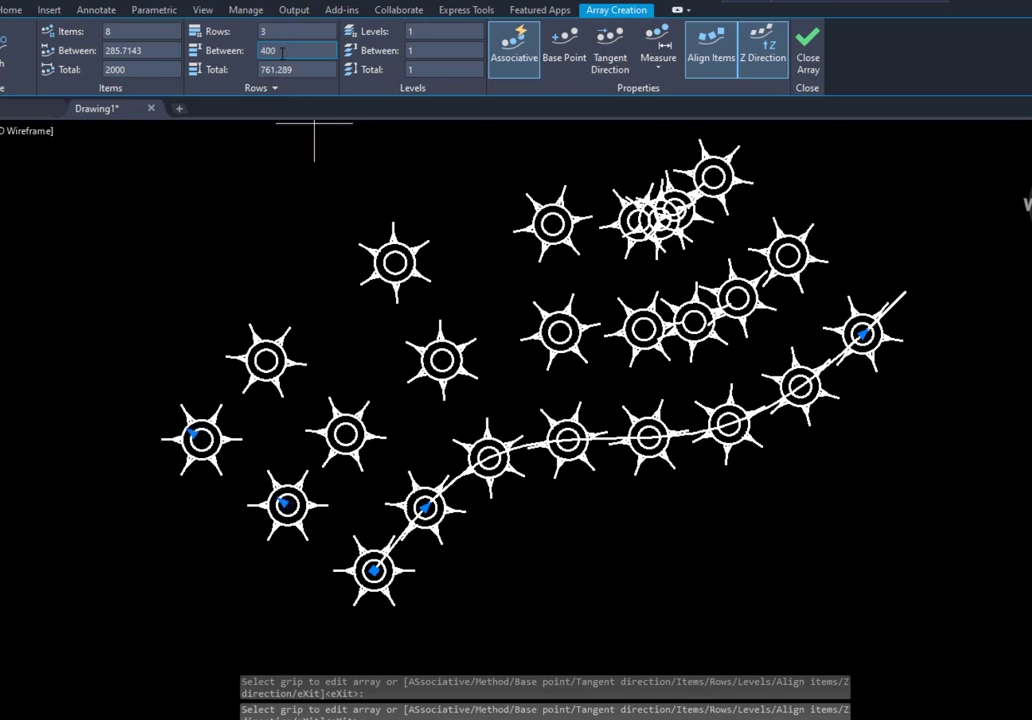
pyautogui.press('Return')
pyautogui.moveTo(519, 360); pyautogui.dragTo(512, 373, button='middle')
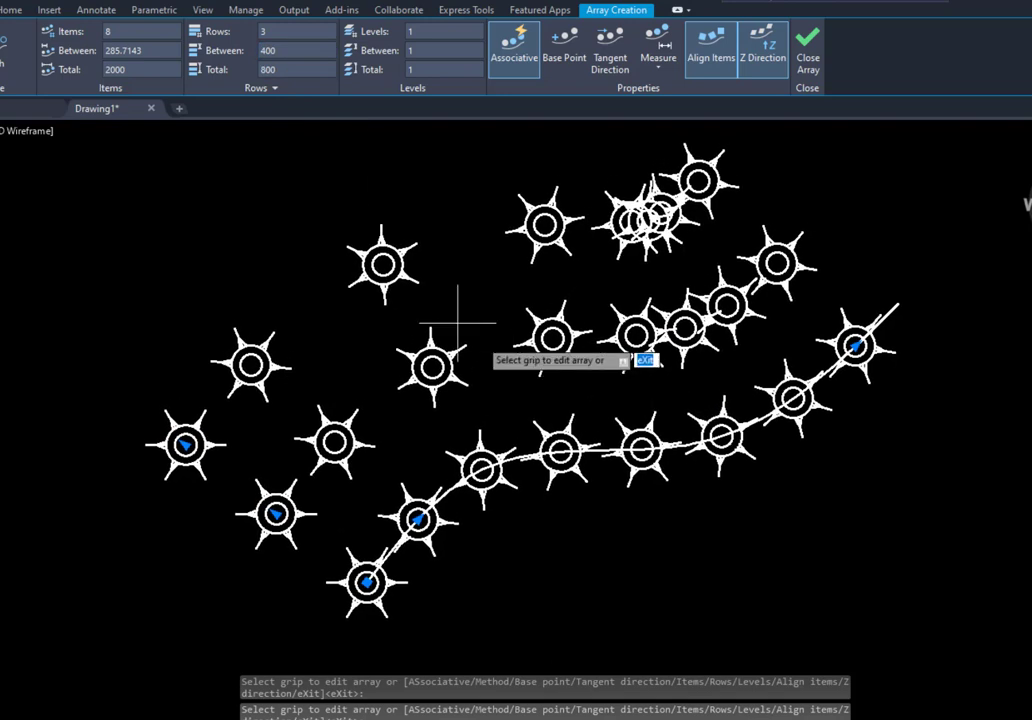
# Turn Align Items off and back on to compare how the symbols orient along the path
pyautogui.click(711, 62)
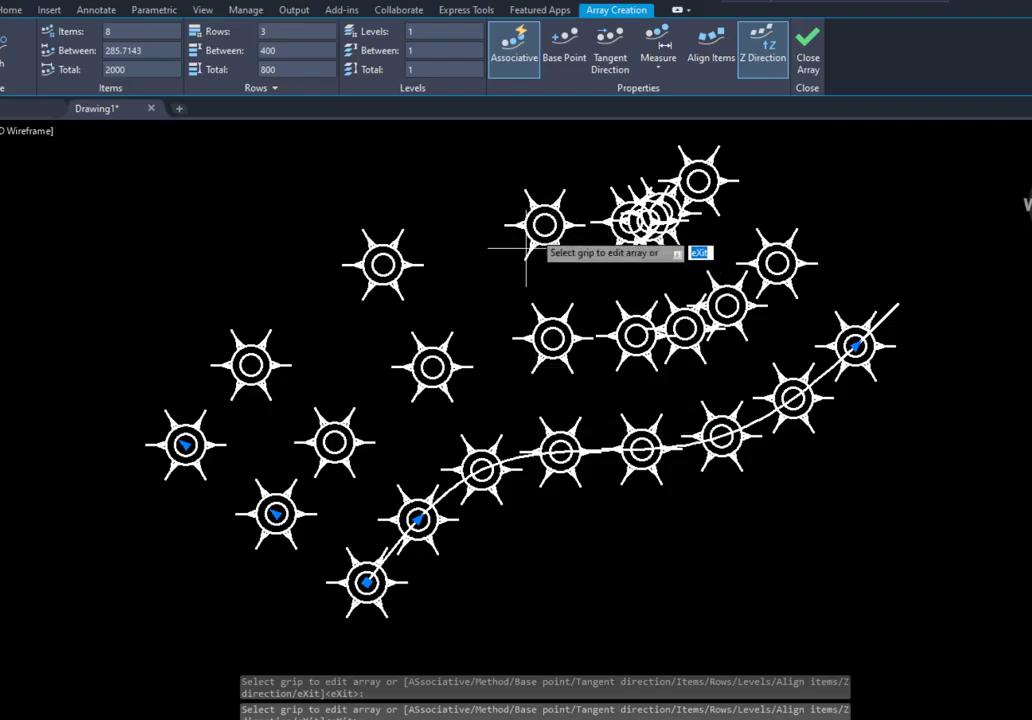
pyautogui.click(710, 58)
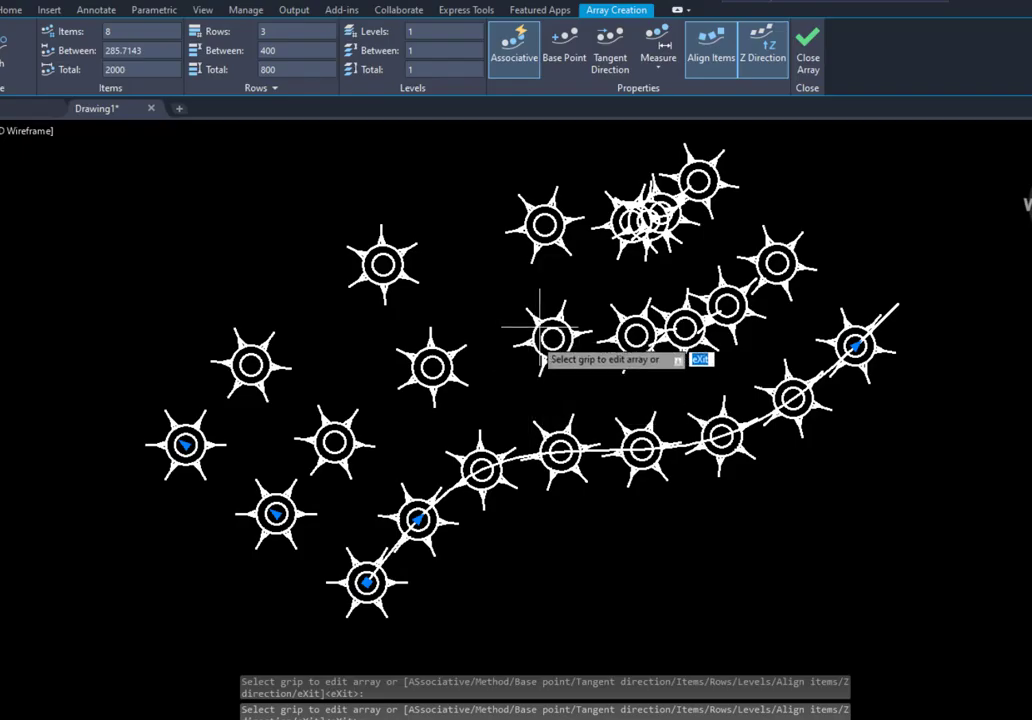
pyautogui.click(710, 48)
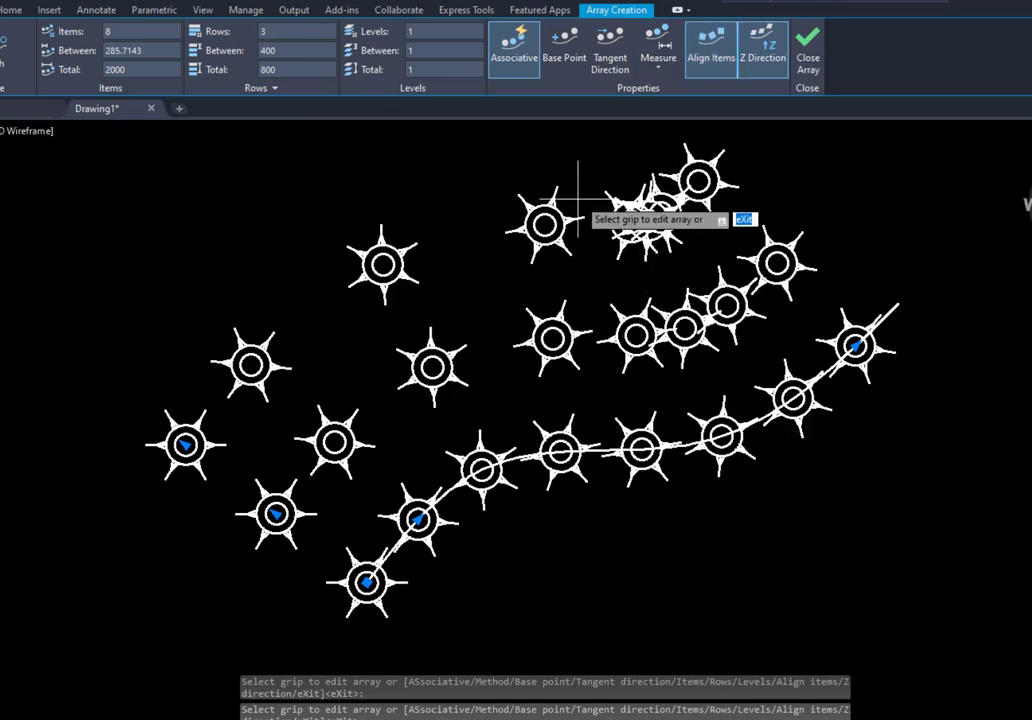
# Set the row spacing to -400 to flip the rows to the spline's other side, and finish the array
pyautogui.scroll(-2, 476, 275)
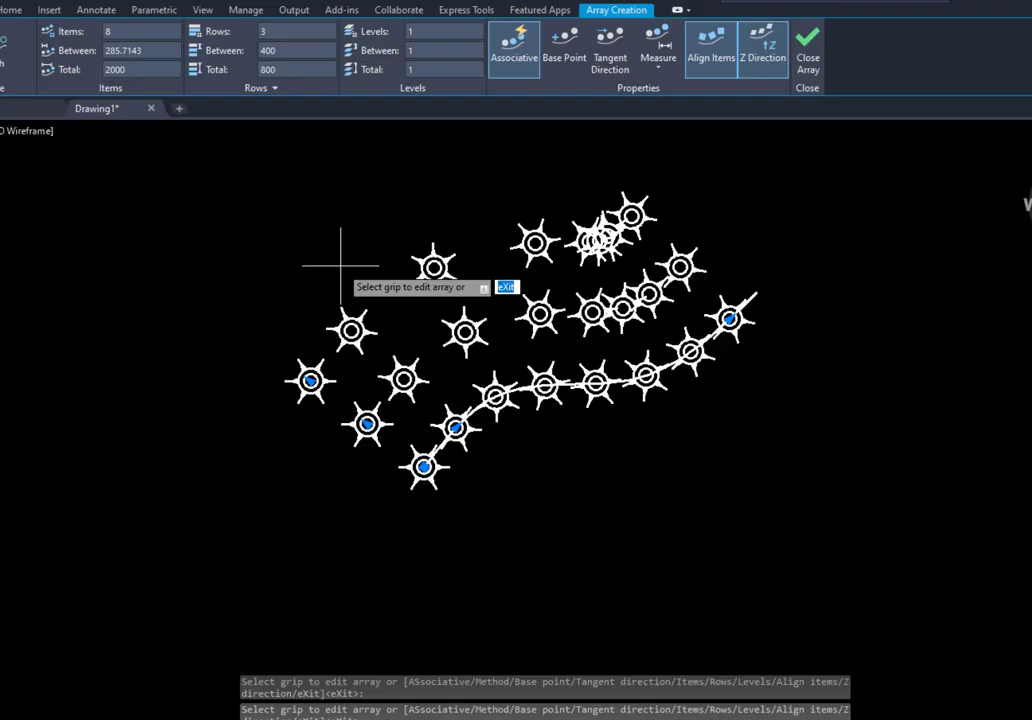
pyautogui.click(264, 51)
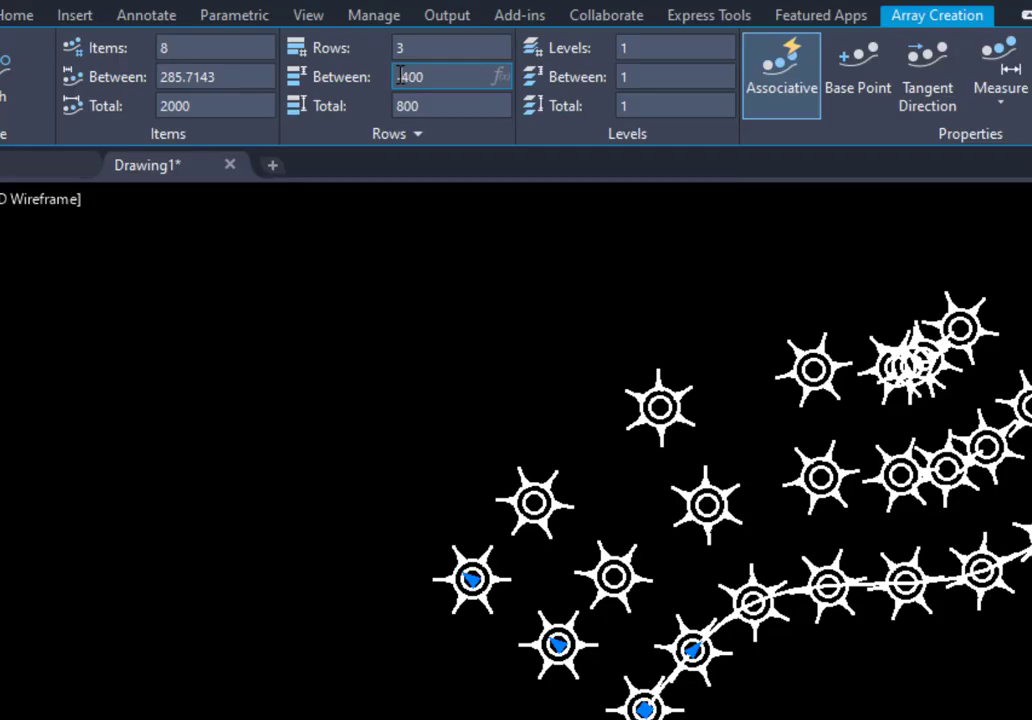
pyautogui.write('-')
pyautogui.press('Return')
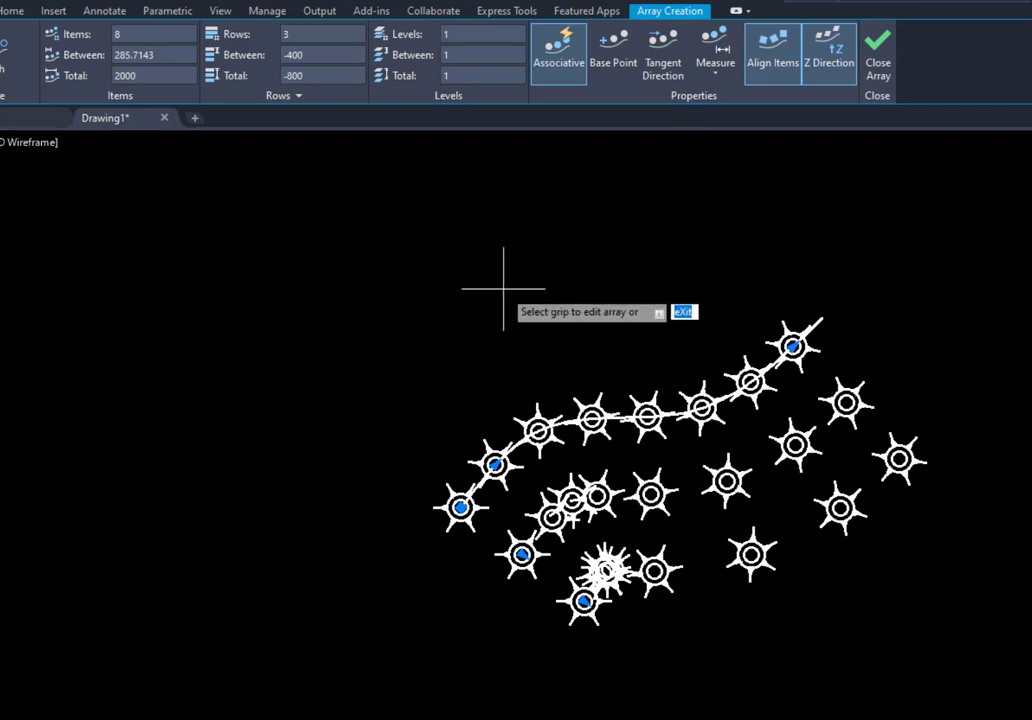
pyautogui.press('Return')
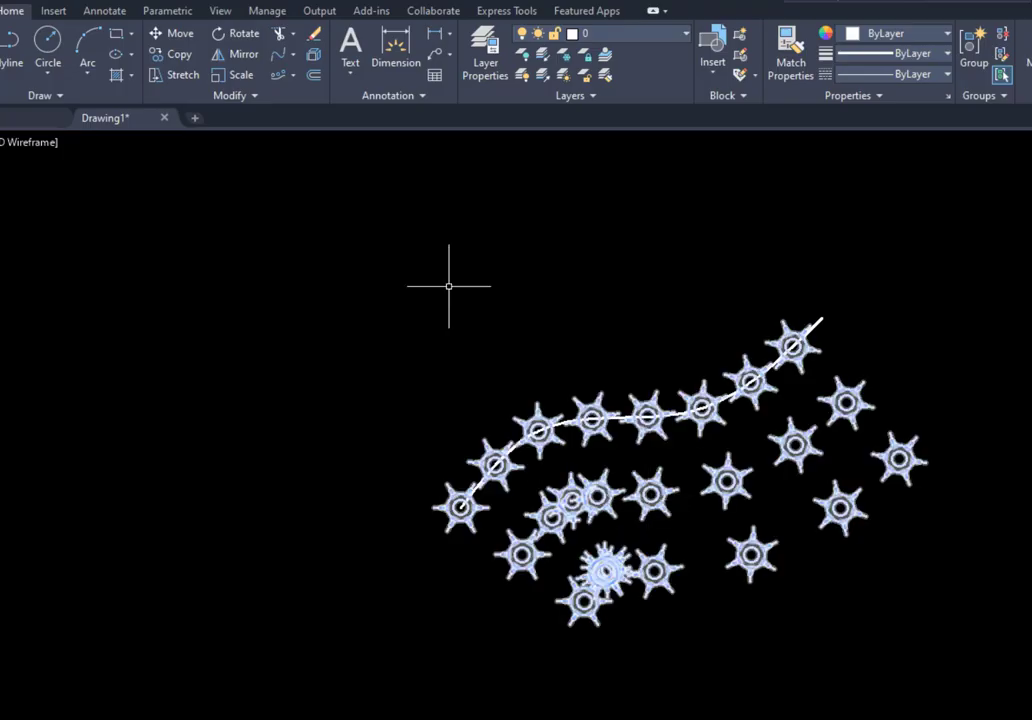
# Explode the path array into its component objects
pyautogui.click(313, 55)
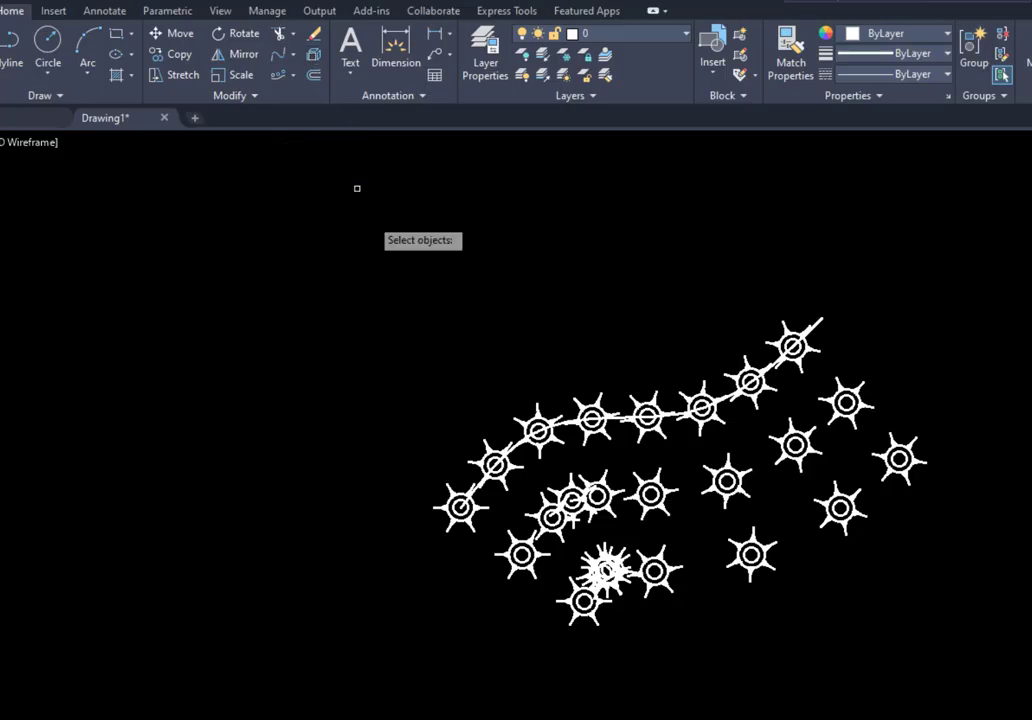
pyautogui.click(655, 424)
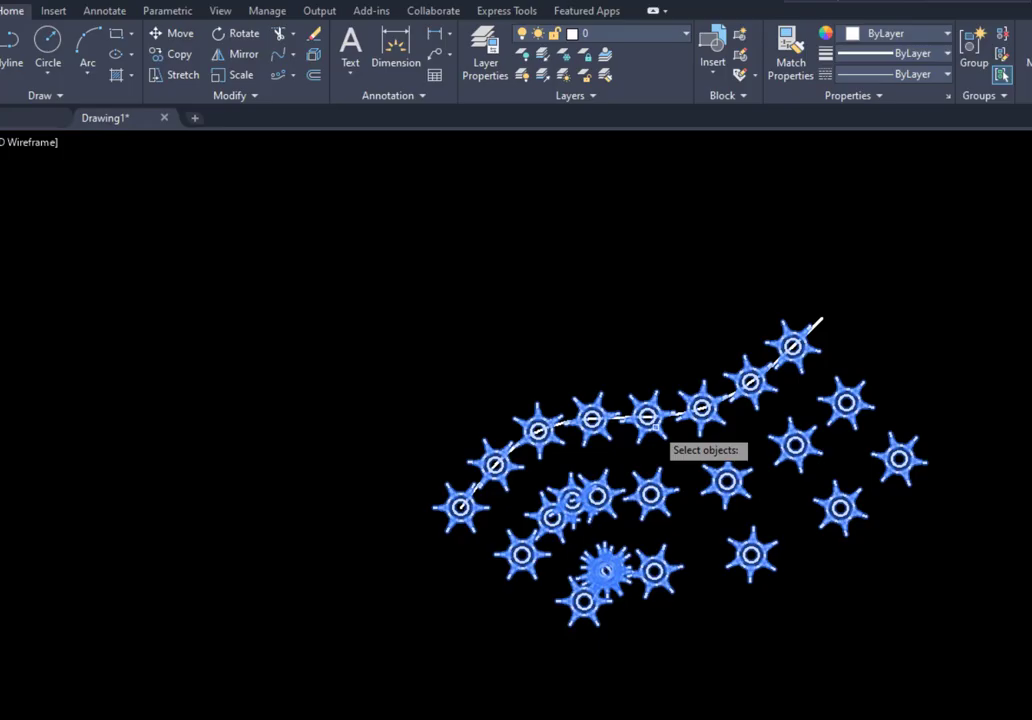
pyautogui.press('Return')
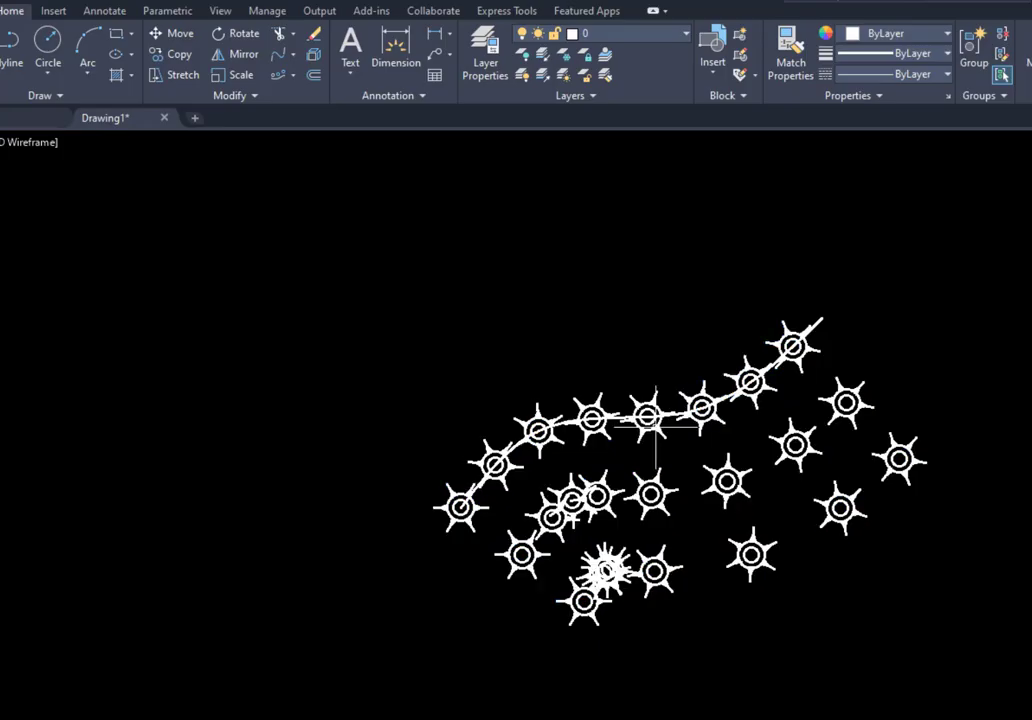
# Delete the spline, the exploded array copies and the leftover circles, keeping only the original symbol
pyautogui.click(982, 263)
pyautogui.click(394, 560)
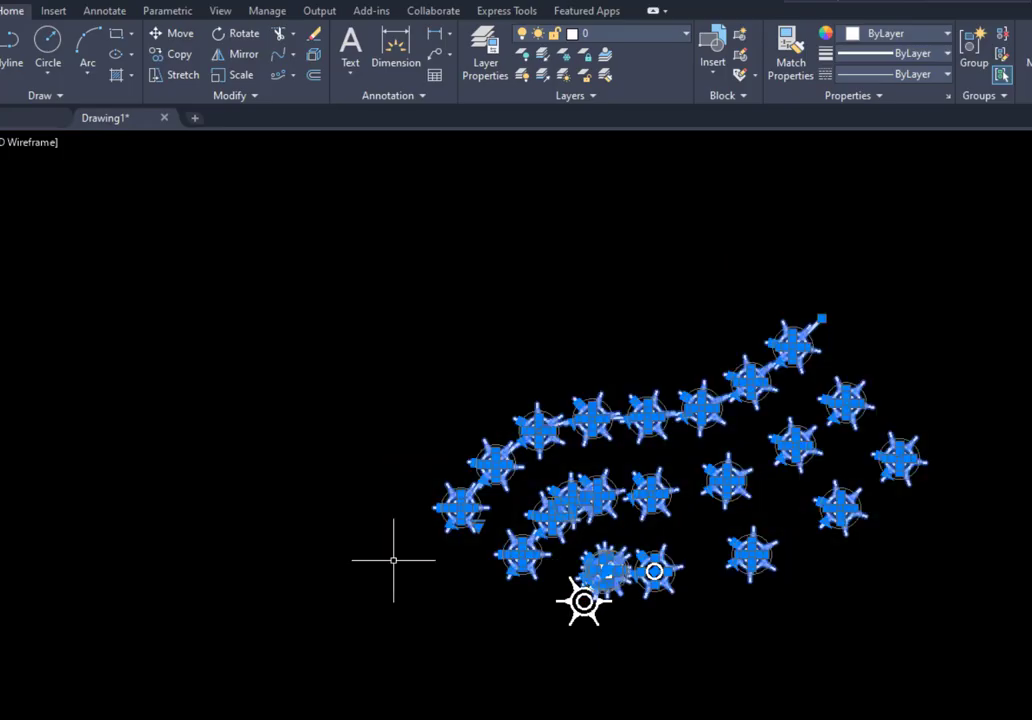
pyautogui.press('Delete')
pyautogui.scroll(3, 638, 590)
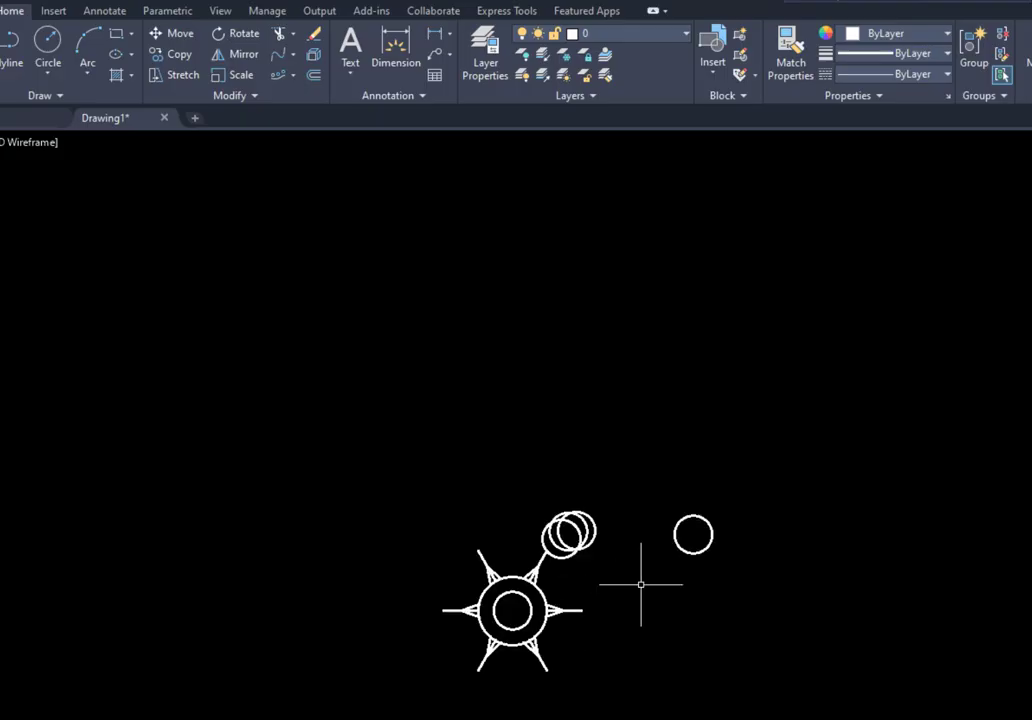
pyautogui.click(816, 446)
pyautogui.click(499, 530)
pyautogui.press('Delete')
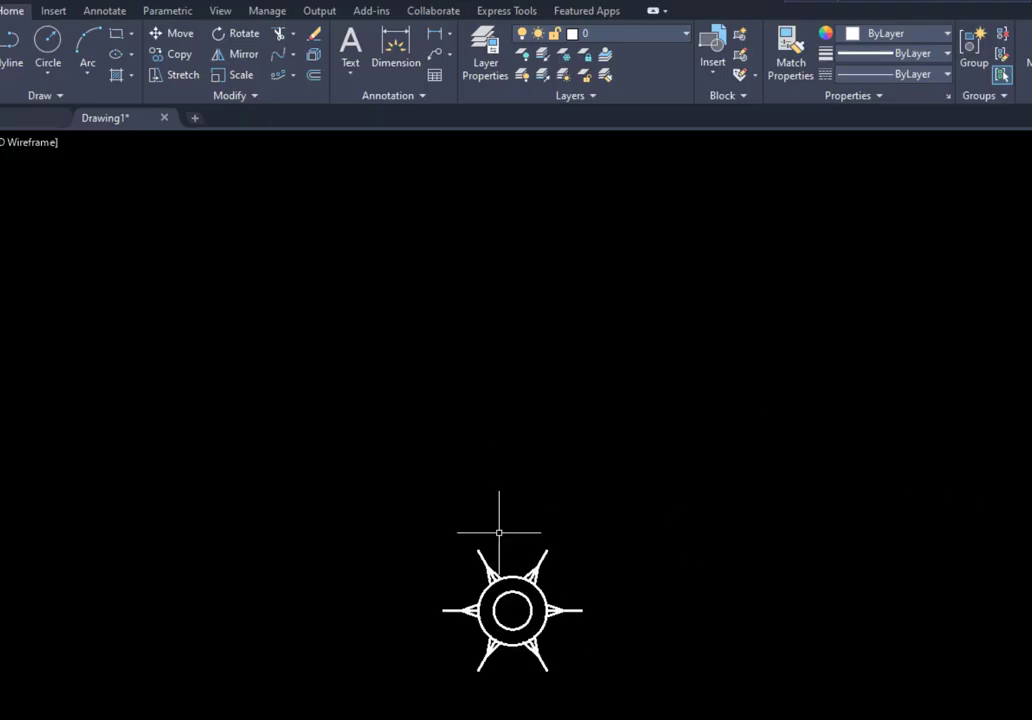
pyautogui.scroll(-2, 425, 347)
pyautogui.scroll(4, 515, 536)
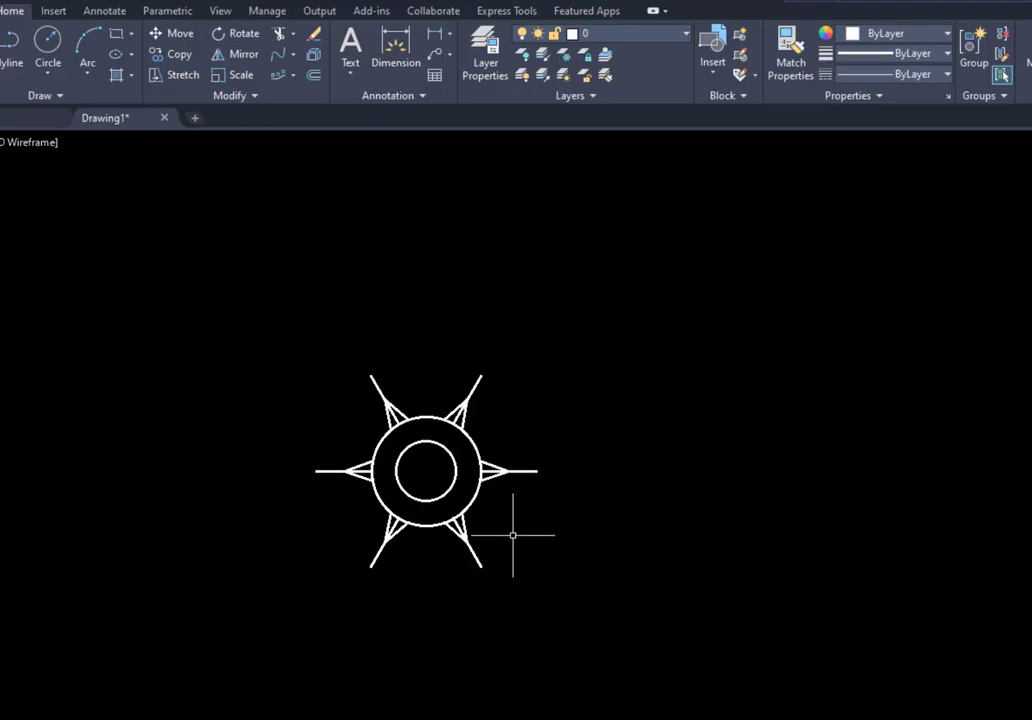
# Draw a two-point circle with Ortho on, starting at the symbol's centre and extending its diameter horizontally to the right
pyautogui.click(292, 76)
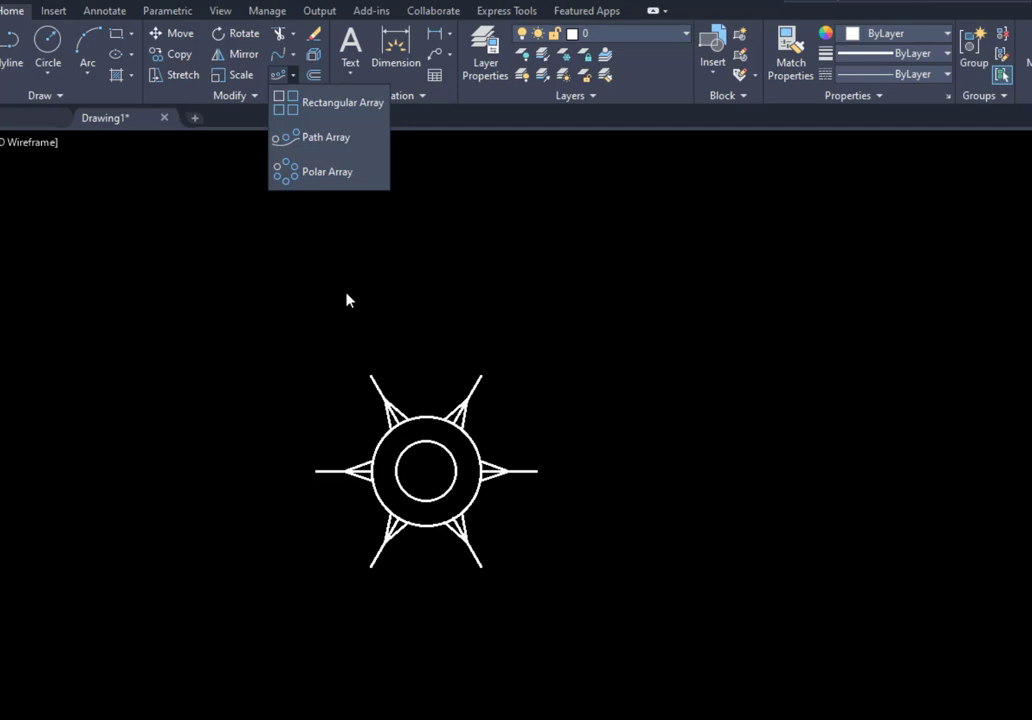
pyautogui.click(55, 78)
pyautogui.click(62, 176)
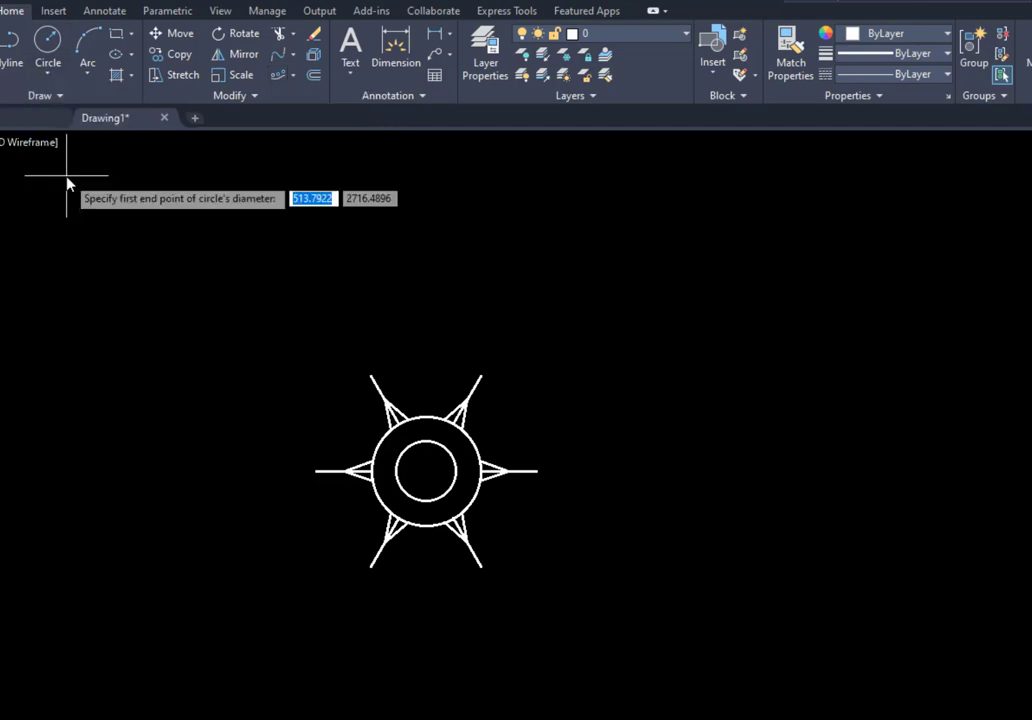
pyautogui.click(427, 471)
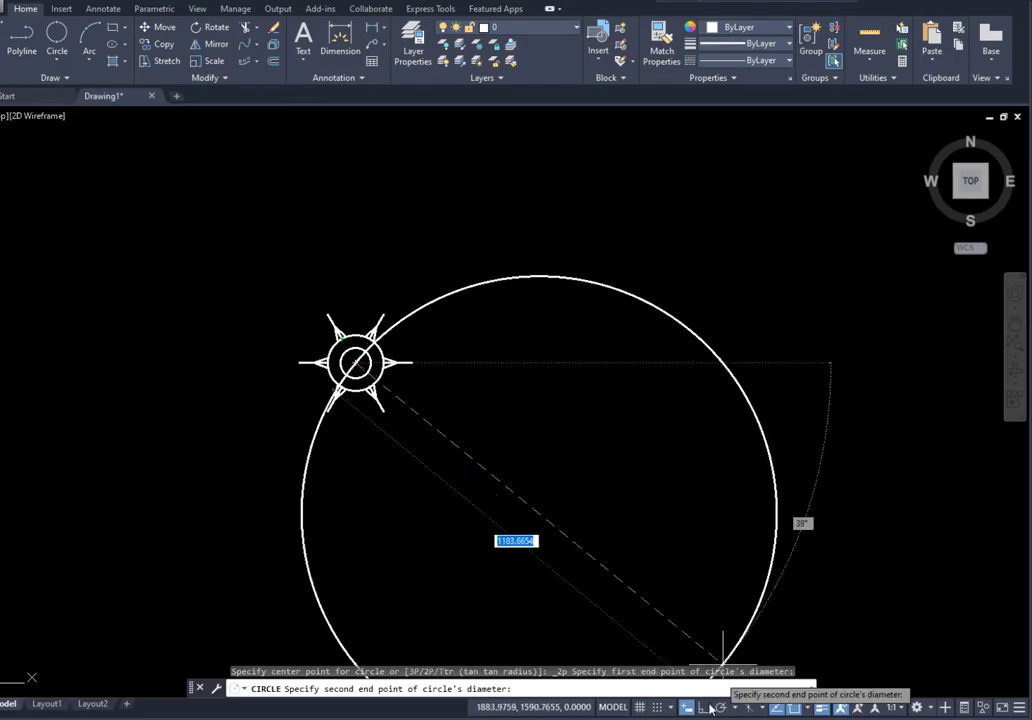
pyautogui.press('F8')
pyautogui.click(663, 415)
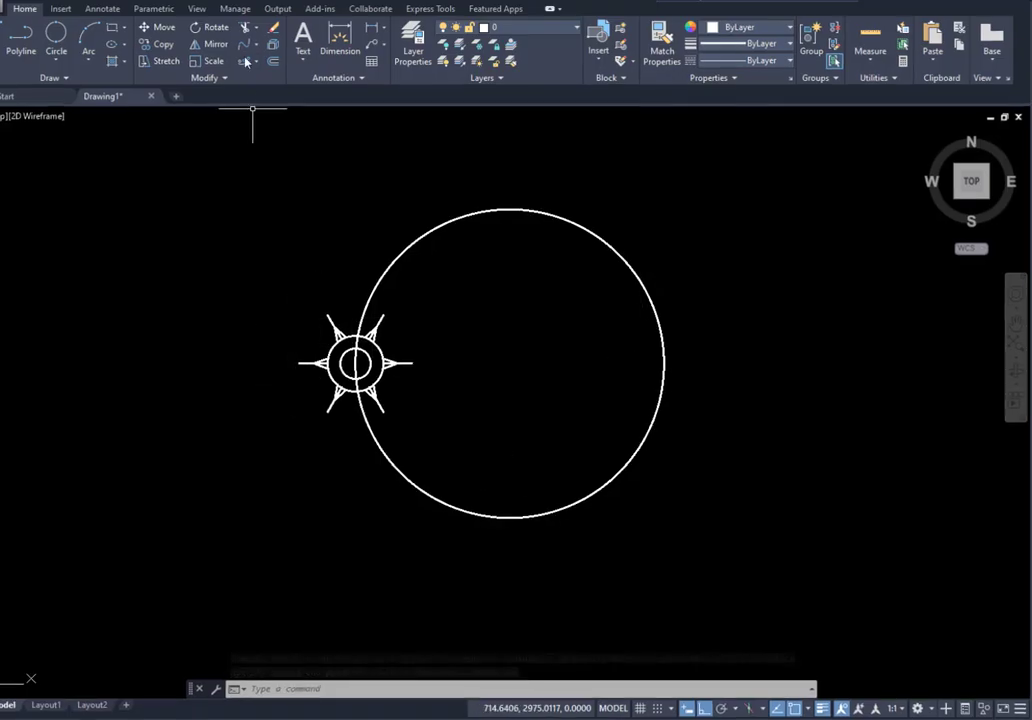
# Create a polar array of the whole symbol around the centre of the large circle
pyautogui.click(256, 63)
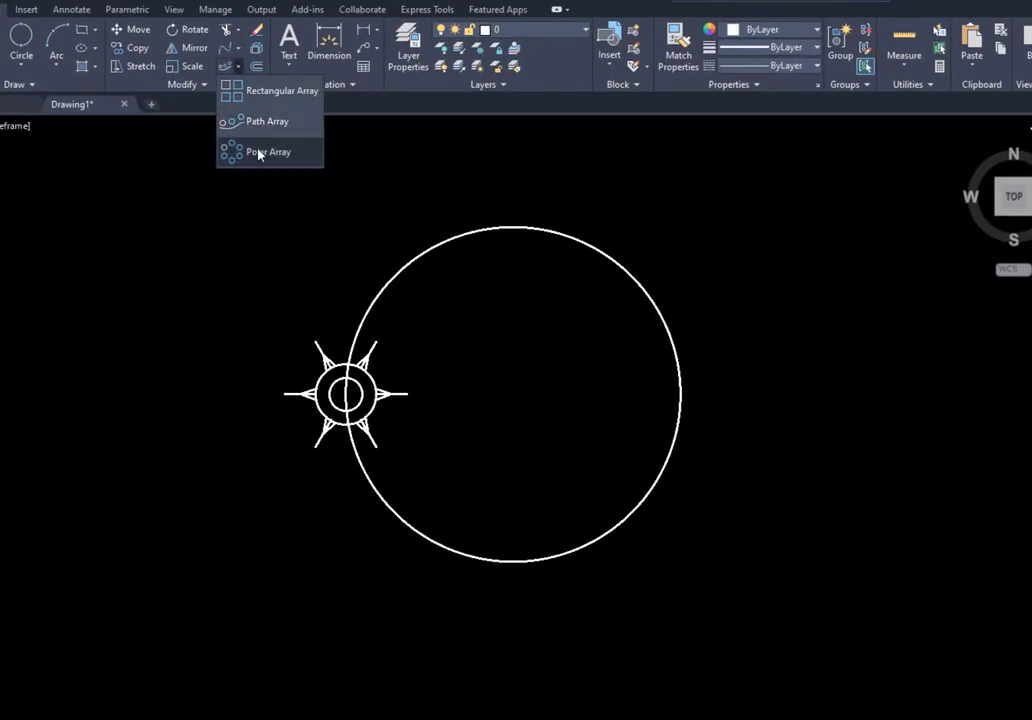
pyautogui.click(258, 152)
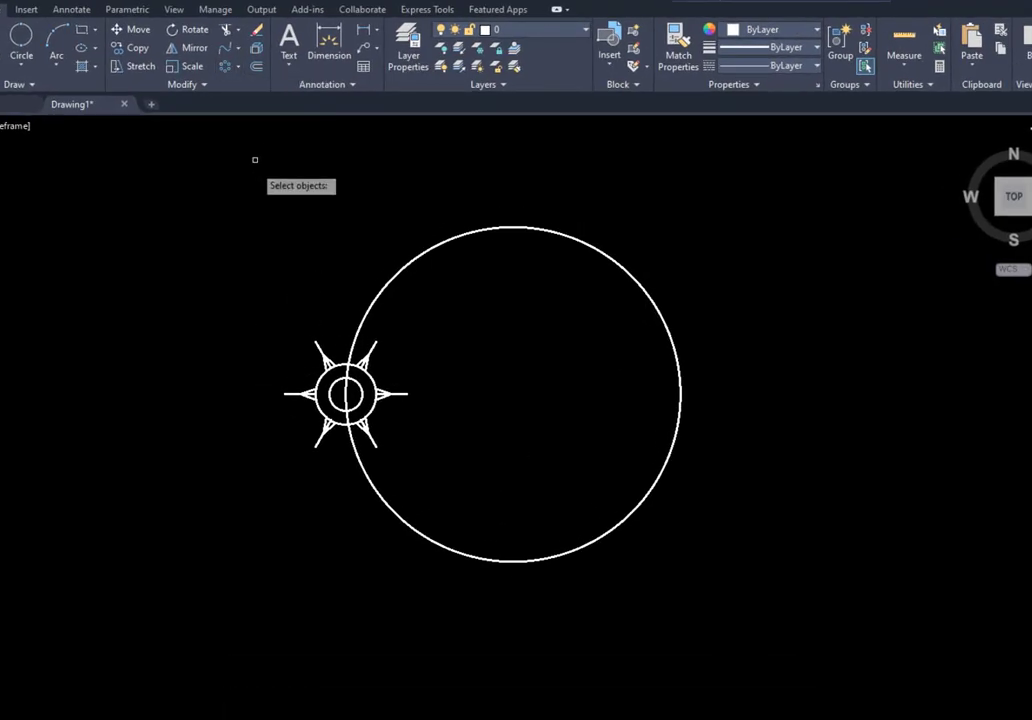
pyautogui.click(224, 304)
pyautogui.click(429, 464)
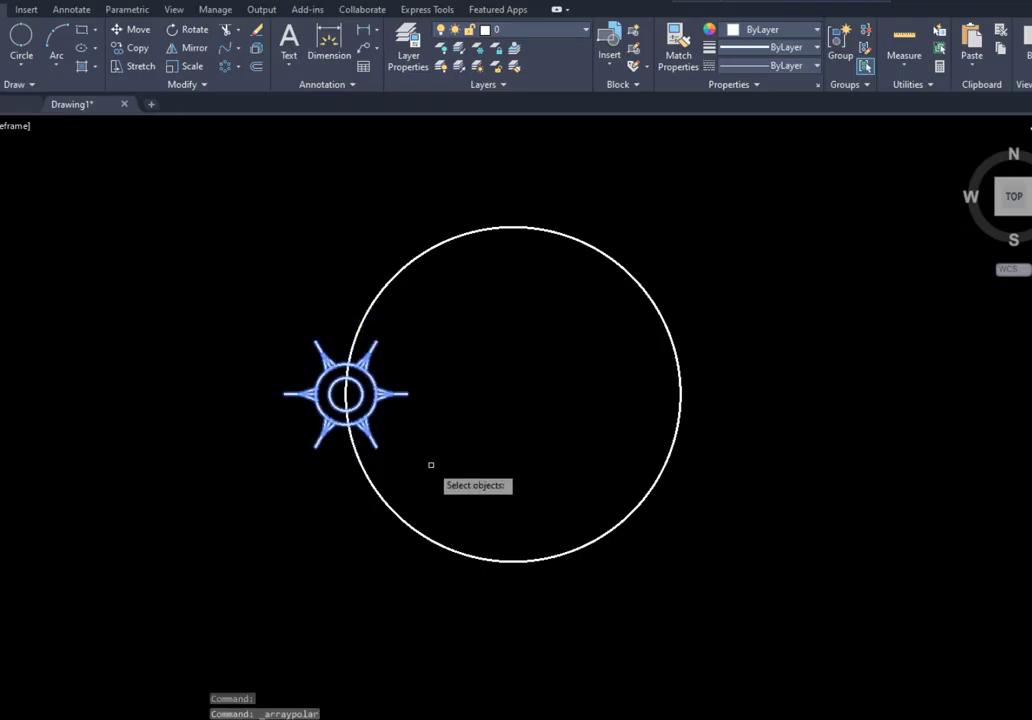
pyautogui.press('Return')
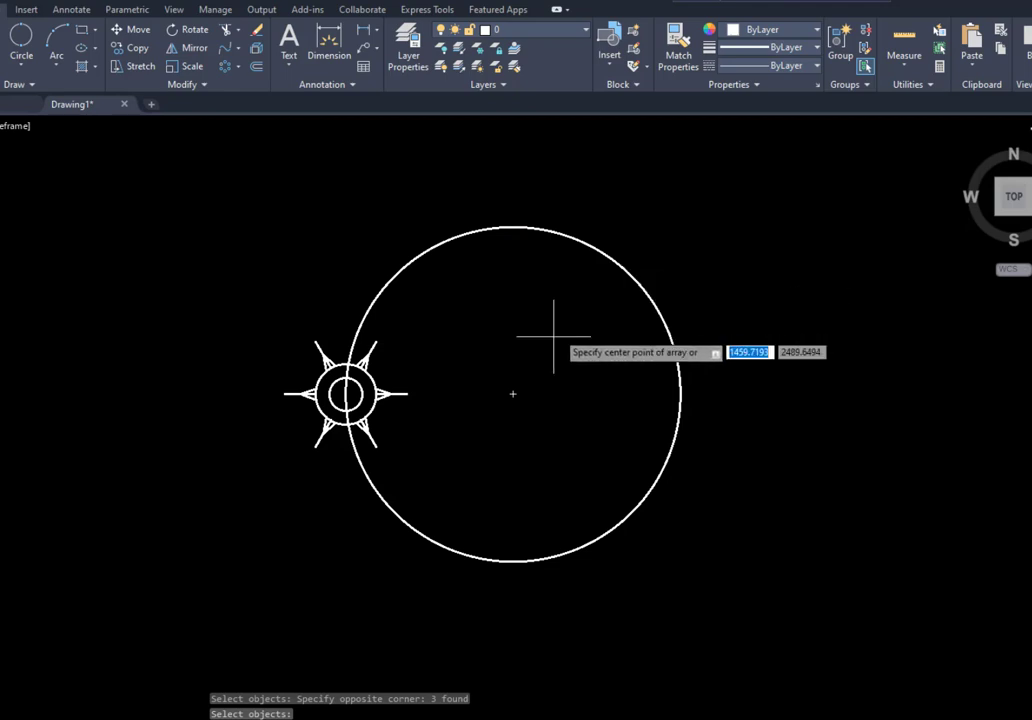
pyautogui.click(512, 394)
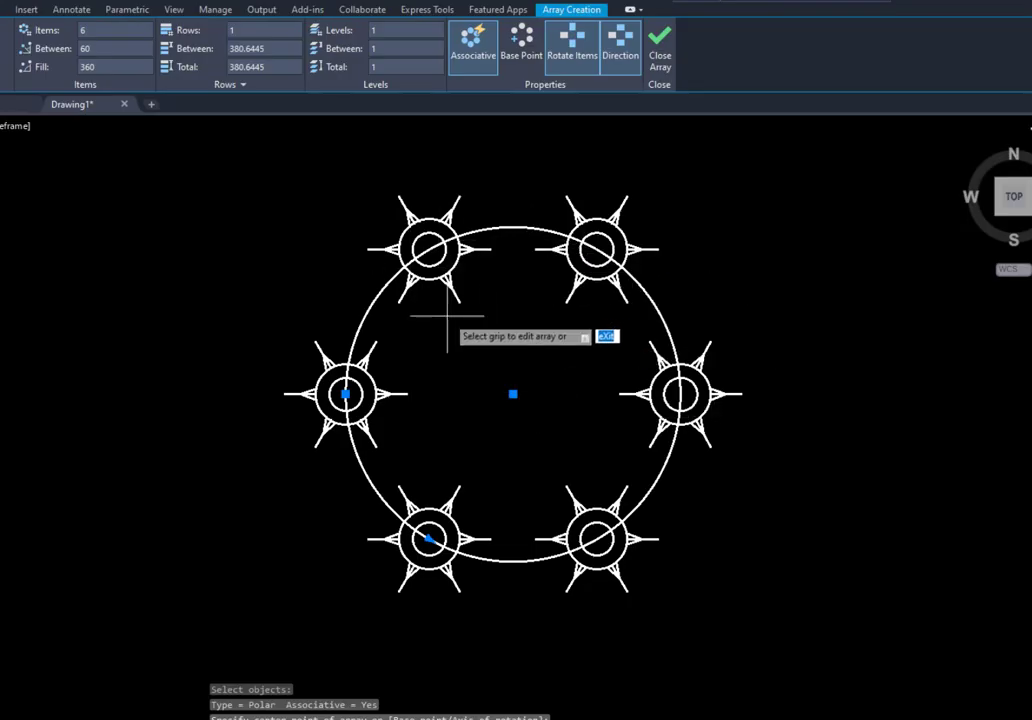
# Set the polar array to 8 items with an angle of 35 degrees between them
pyautogui.click(88, 31)
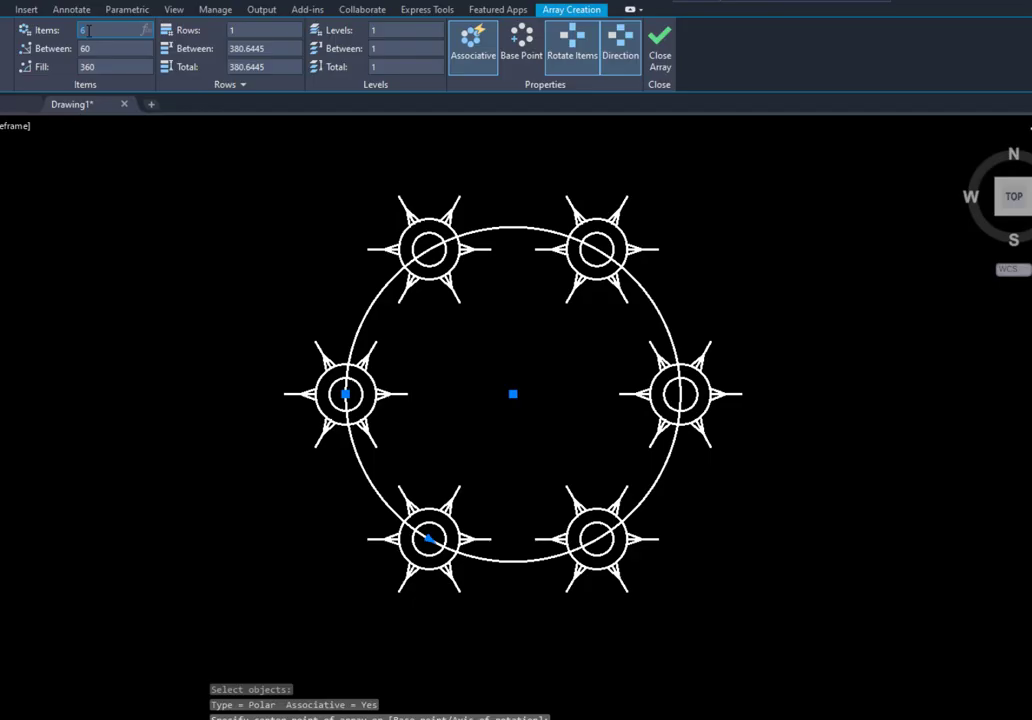
pyautogui.write('8')
pyautogui.press('Return')
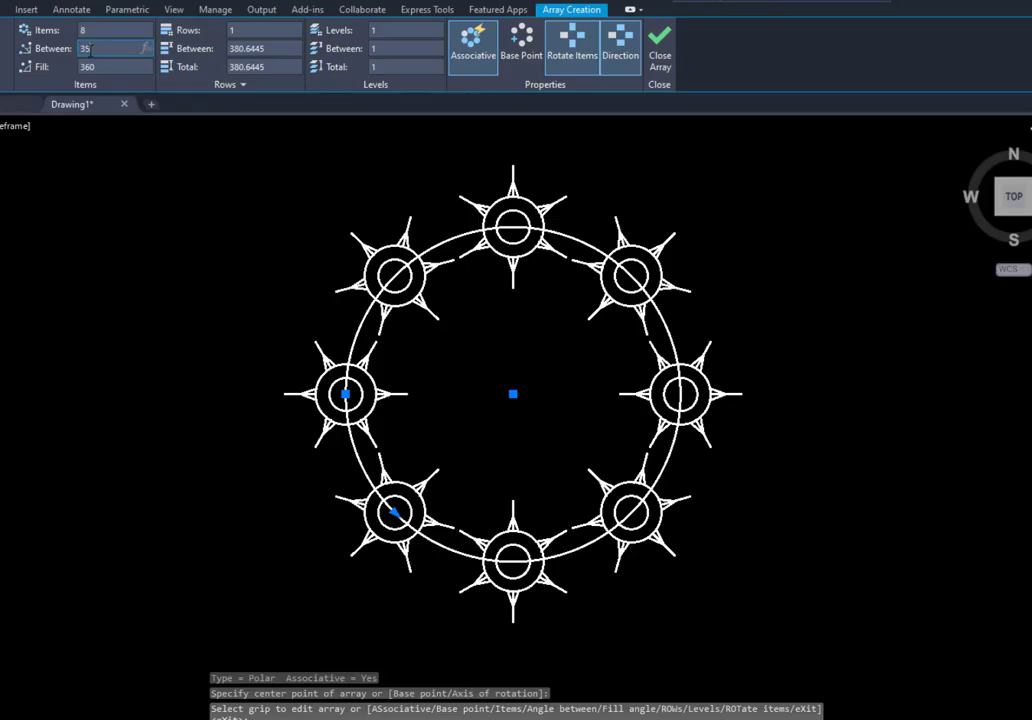
pyautogui.press('Return')
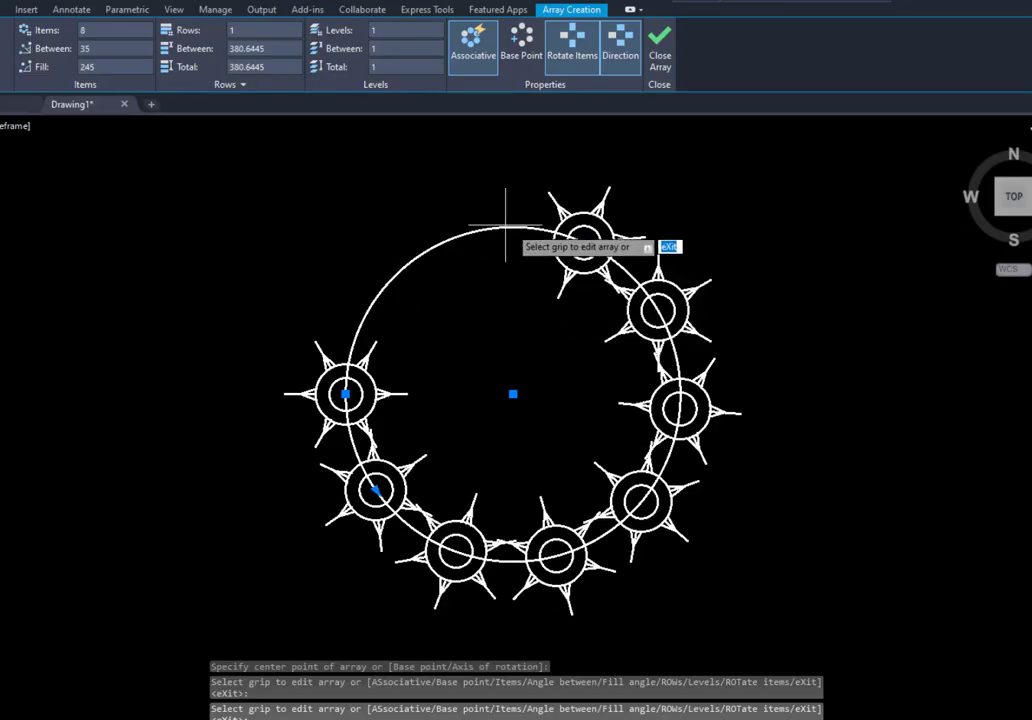
# Set the polar array's number of items to 10
pyautogui.click(85, 31)
pyautogui.write('10')
pyautogui.press('Return')
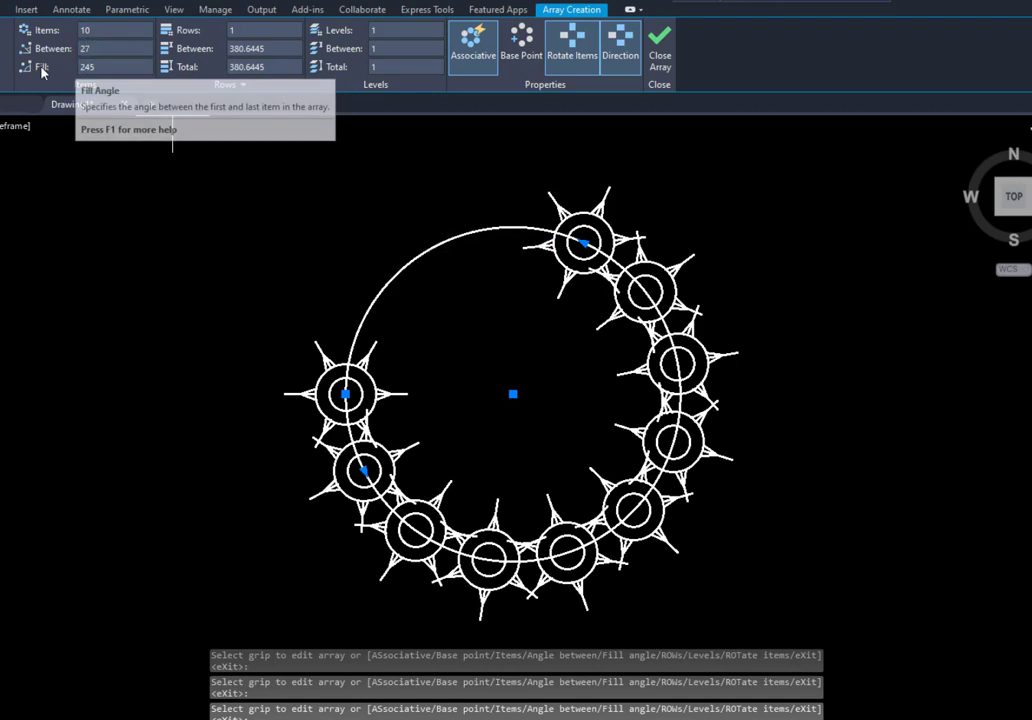
# Set the polar array's fill angle to 360 degrees, try 180 degrees for comparison, and return it to 360
pyautogui.click(100, 66)
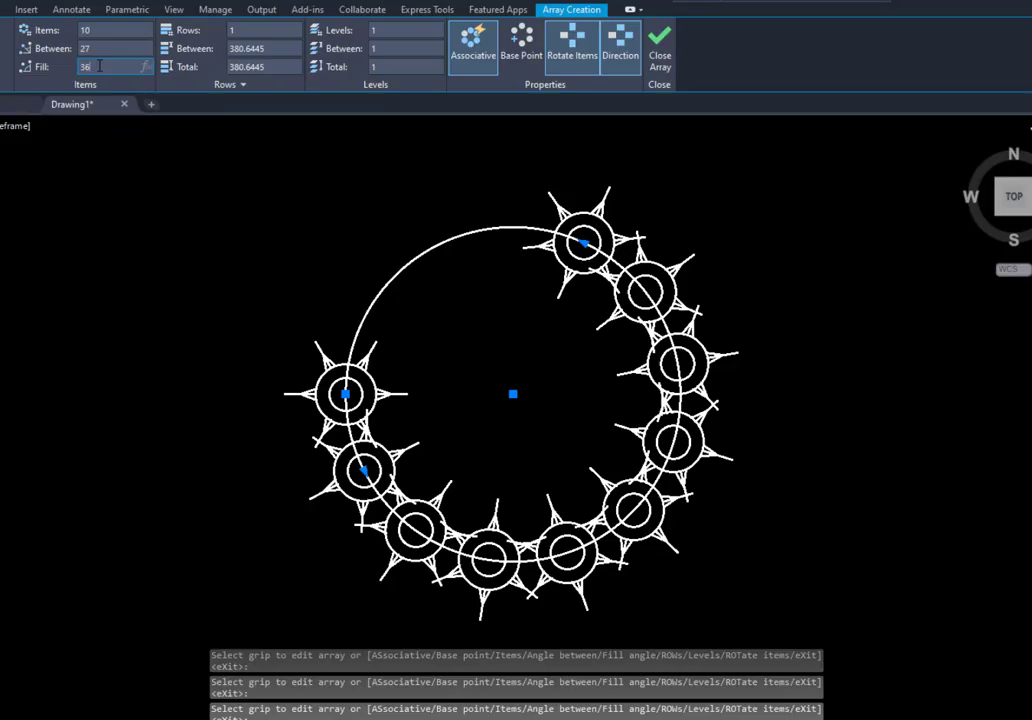
pyautogui.write('360')
pyautogui.press('Return')
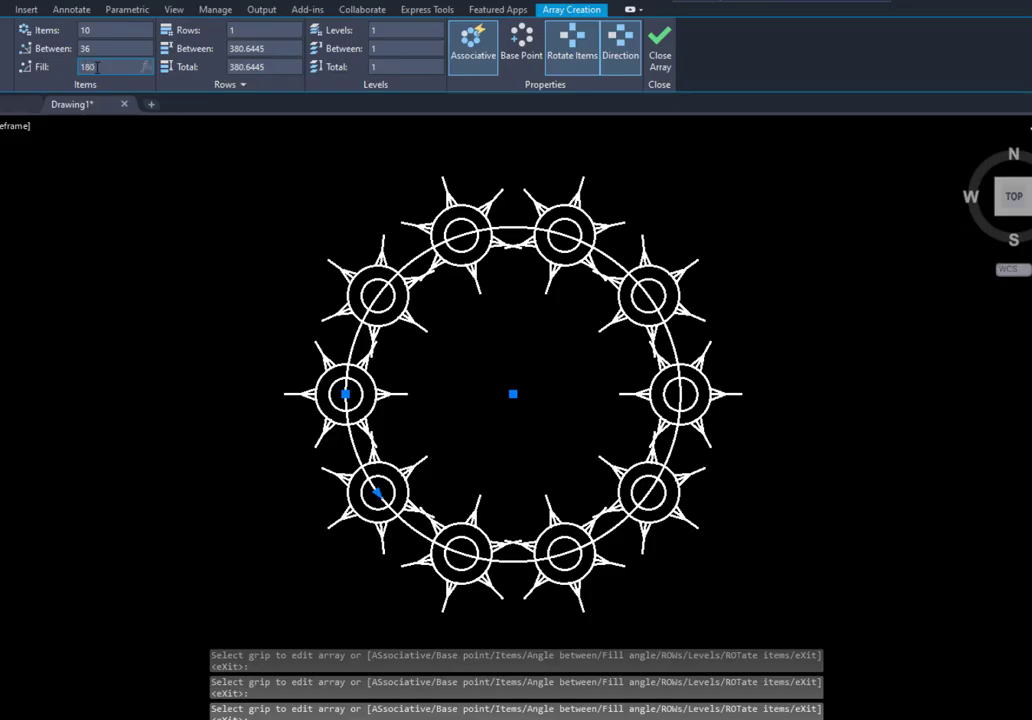
pyautogui.press('Return')
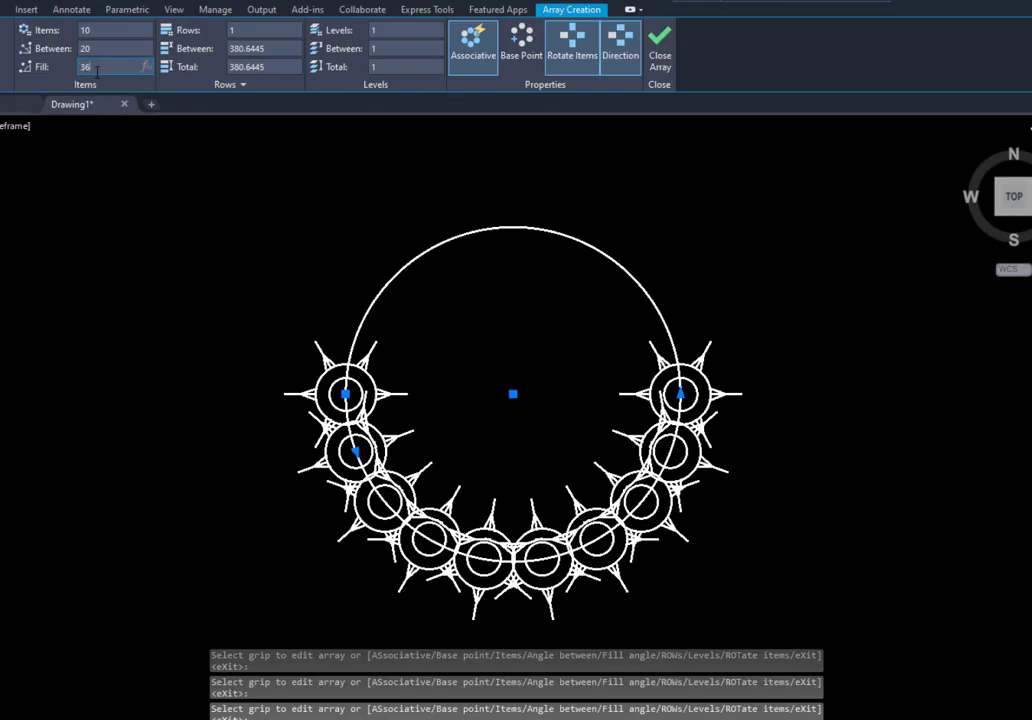
pyautogui.press('Return')
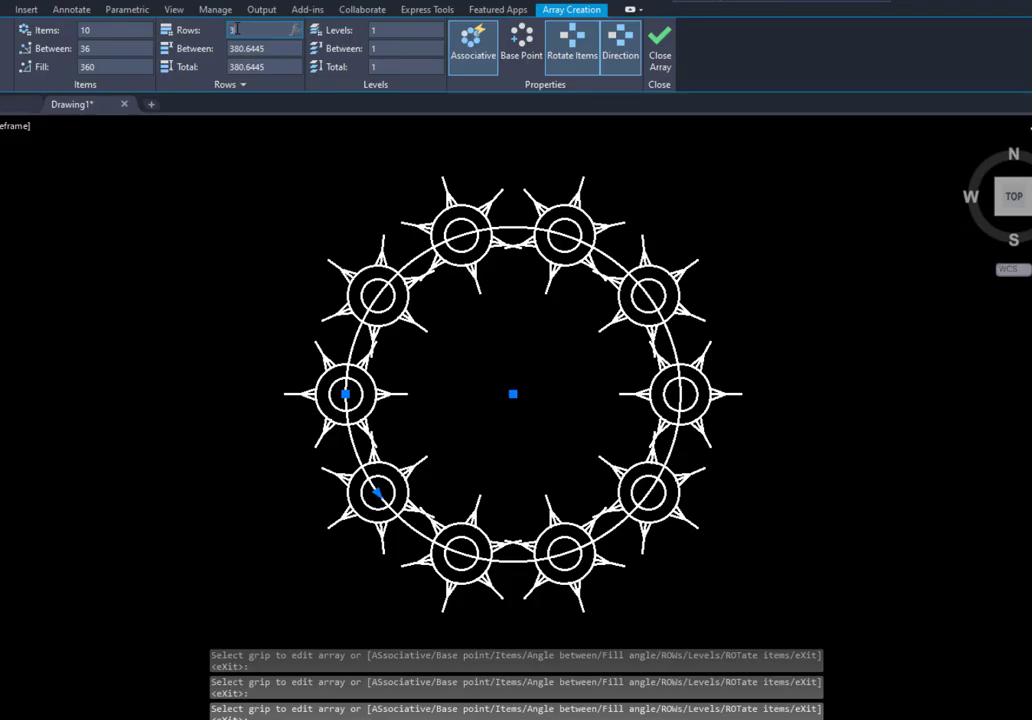
# Set the polar array to 3 rows with a row spacing of 400, and finish the array
pyautogui.press('Return')
pyautogui.scroll(-2, 518, 372)
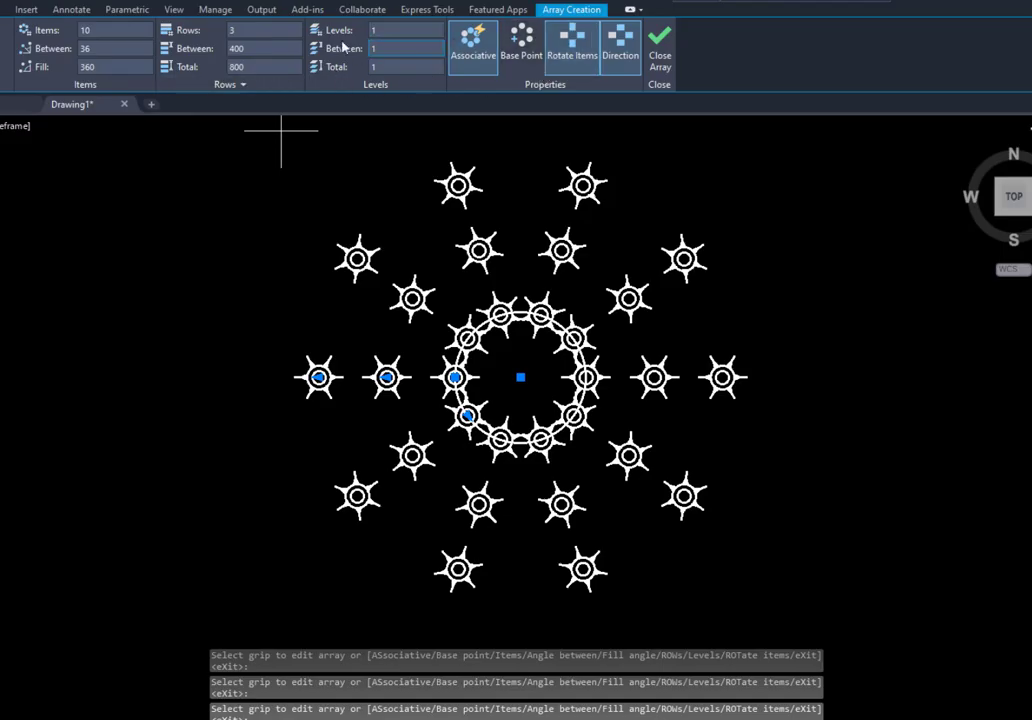
pyautogui.click(660, 58)
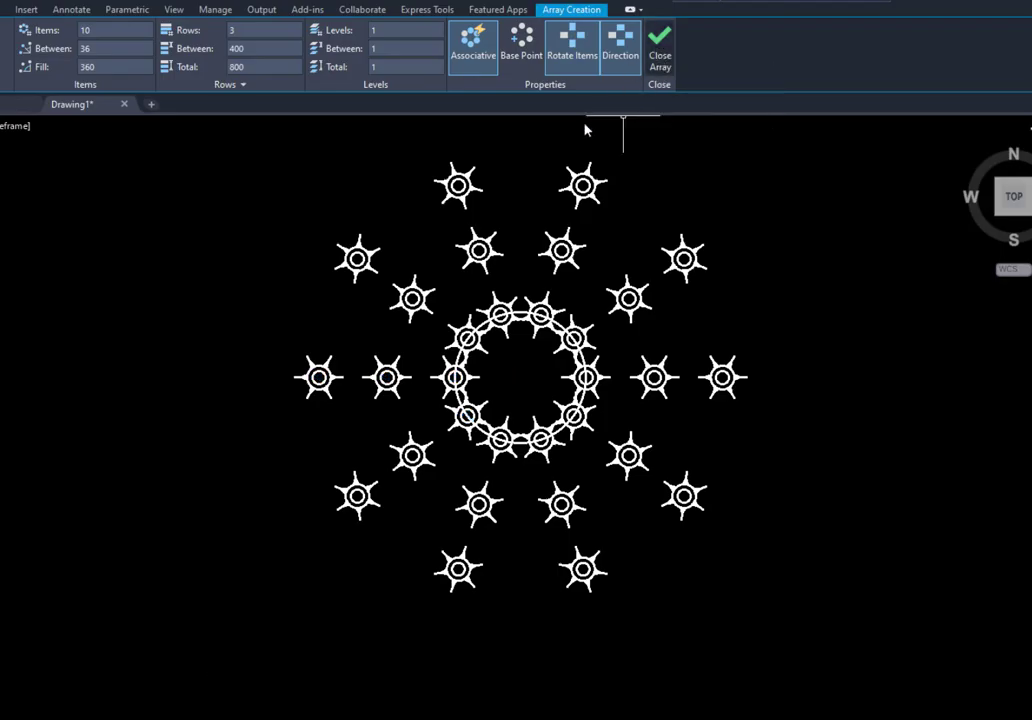
pyautogui.scroll(-2, 225, 305)
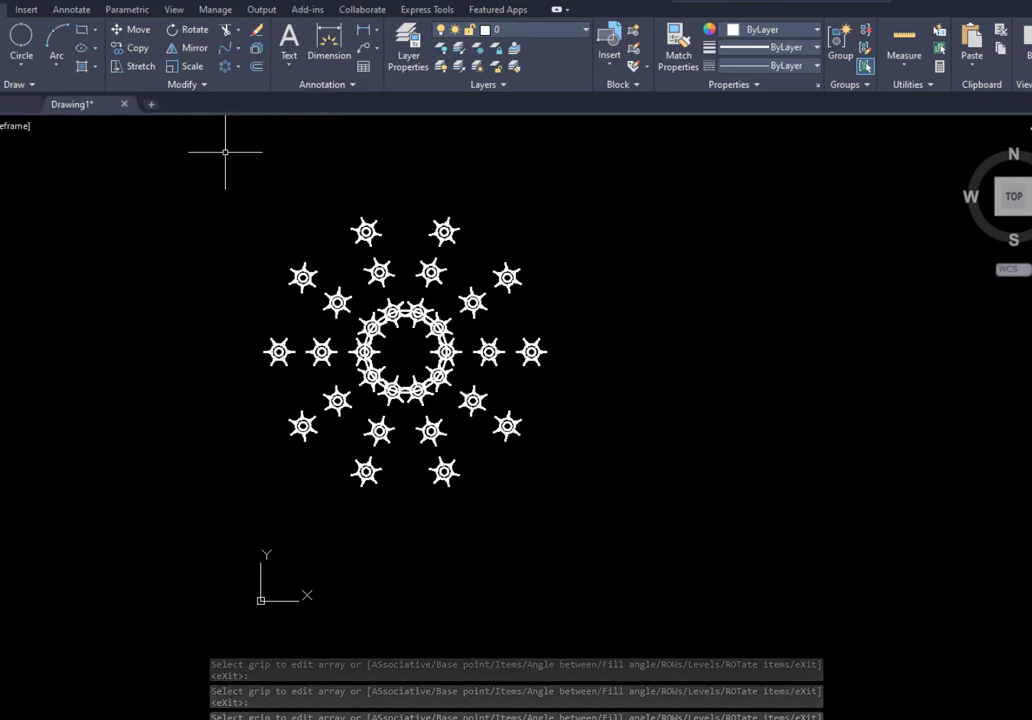
pyautogui.moveTo(525, 338); pyautogui.dragTo(395, 346, button='middle')
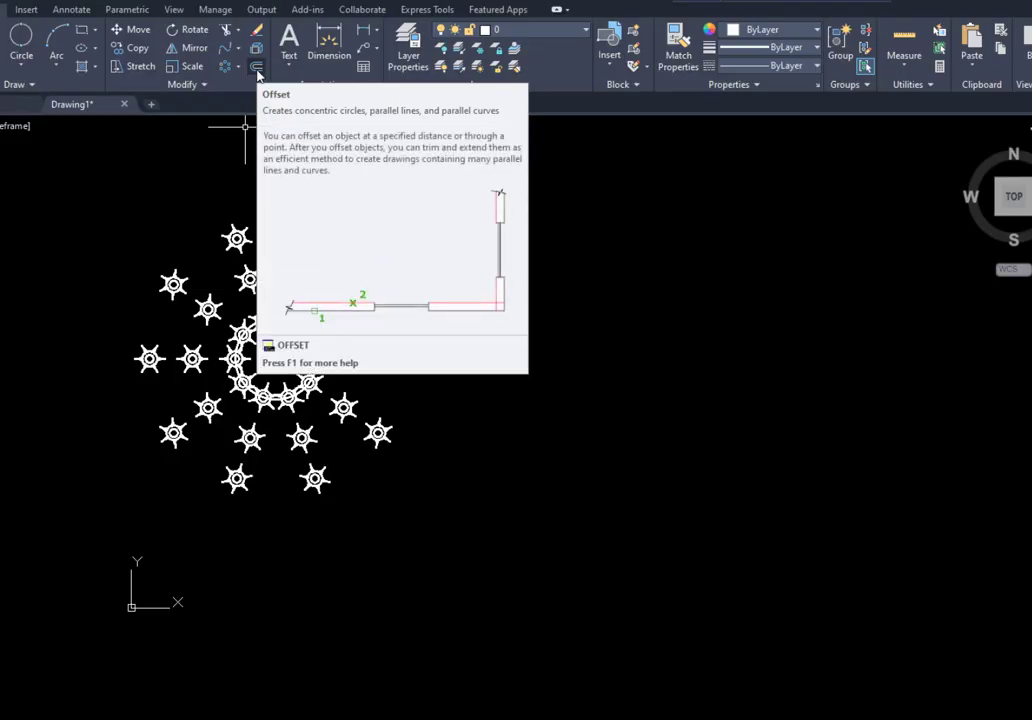
pyautogui.click(205, 86)
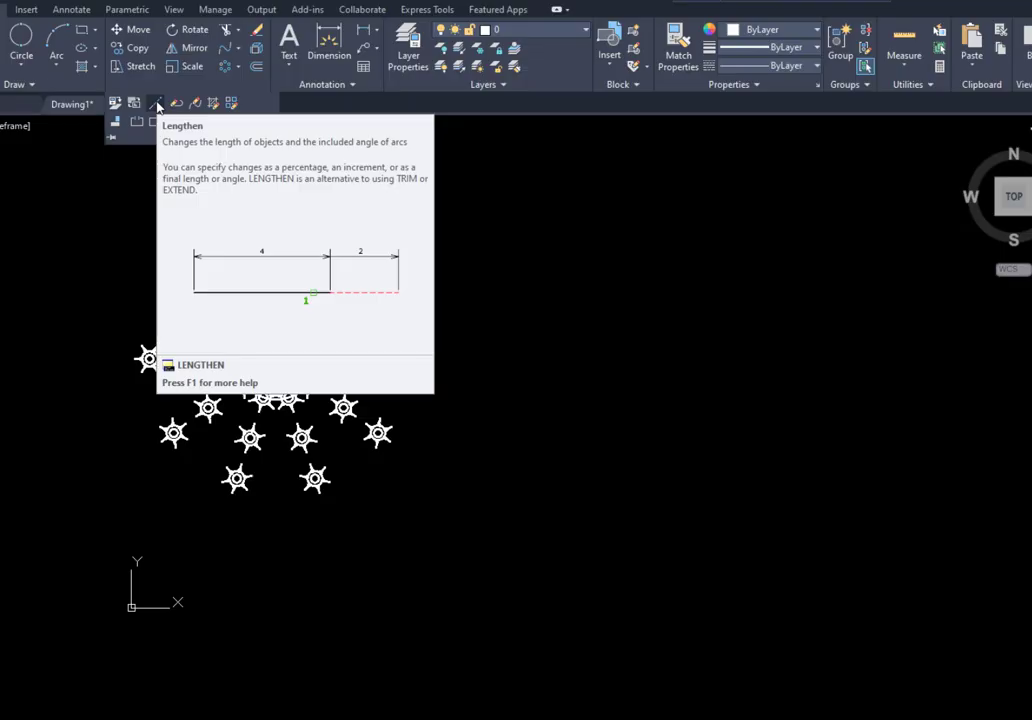
pyautogui.click(556, 353)
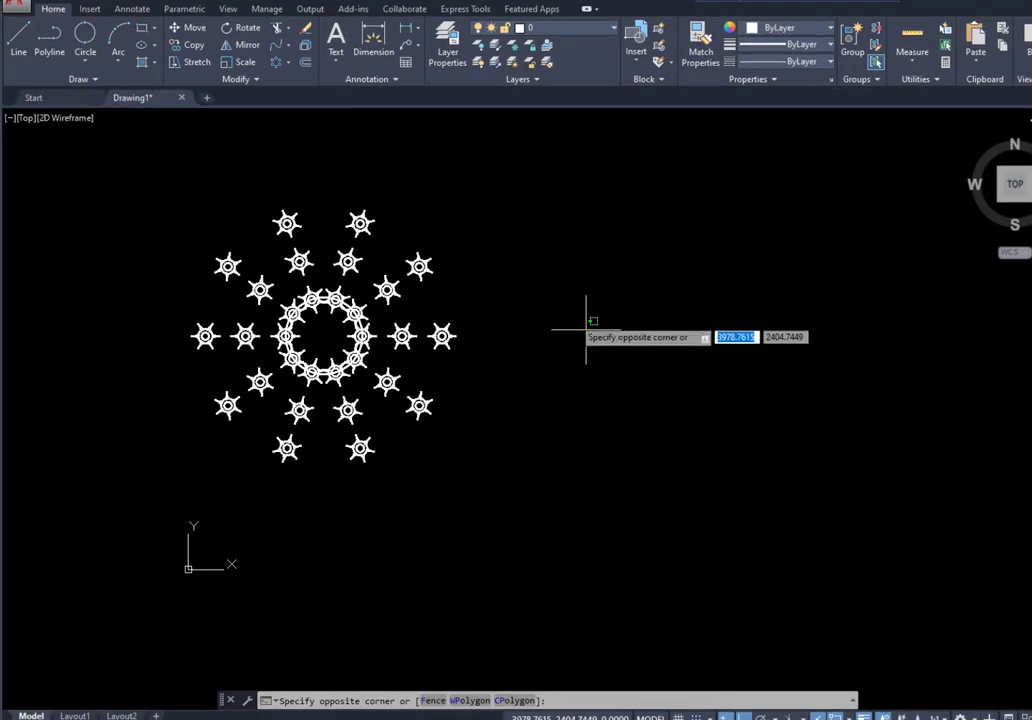
pyautogui.click(552, 350)
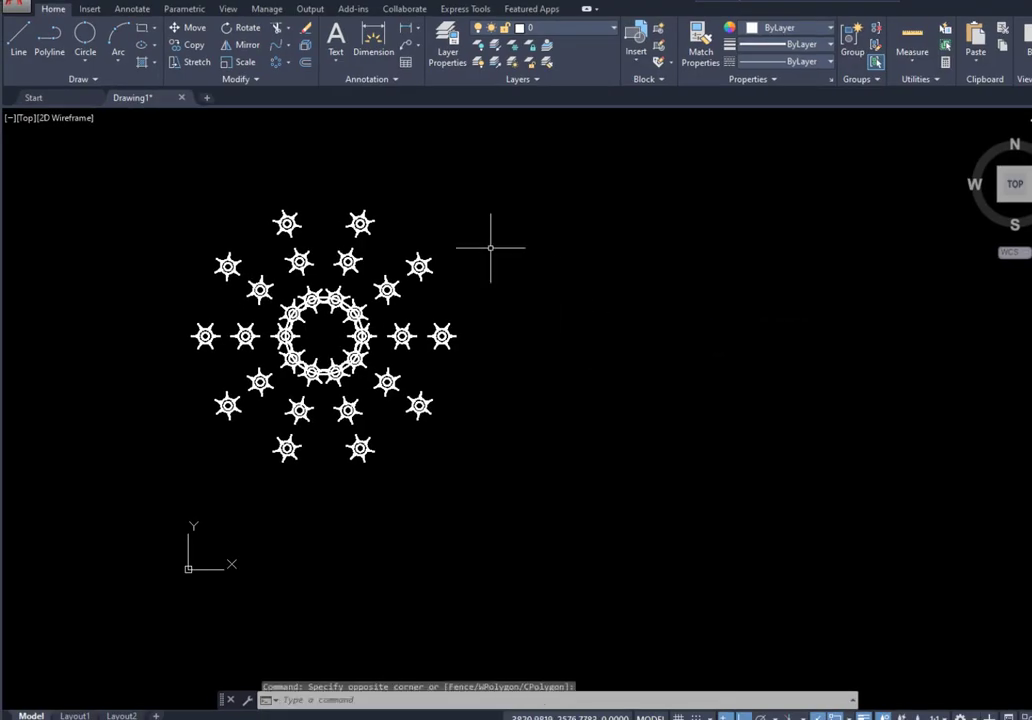
# Draw a single horizontal line in the empty area to the right of the polar array
pyautogui.click(20, 45)
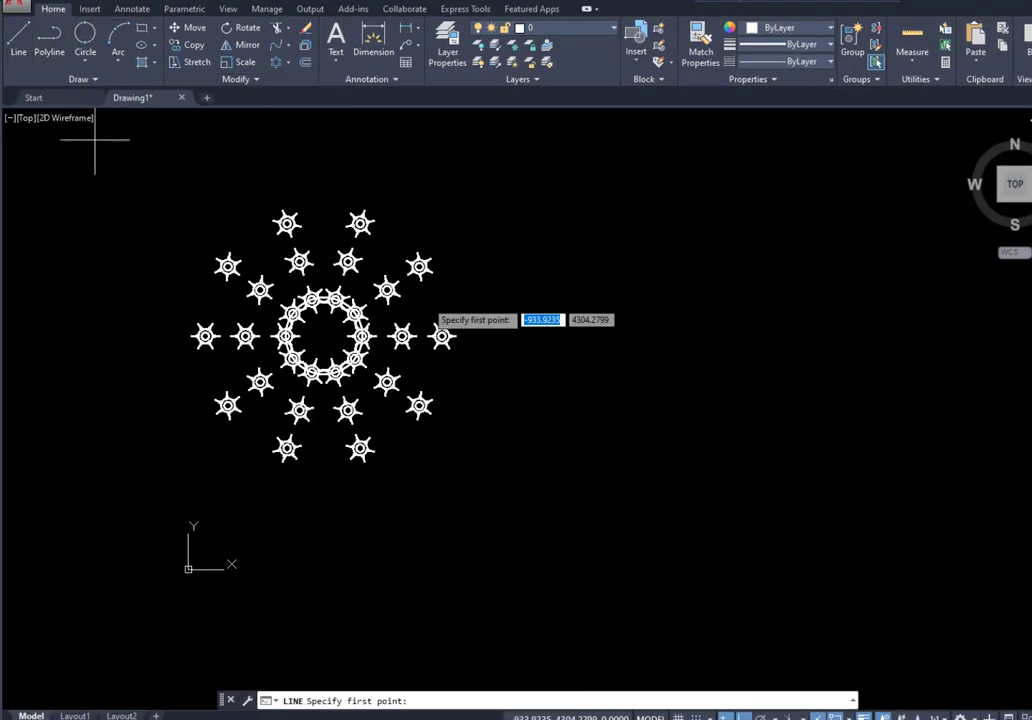
pyautogui.click(524, 346)
pyautogui.moveTo(530, 346); pyautogui.dragTo(283, 341, button='middle')
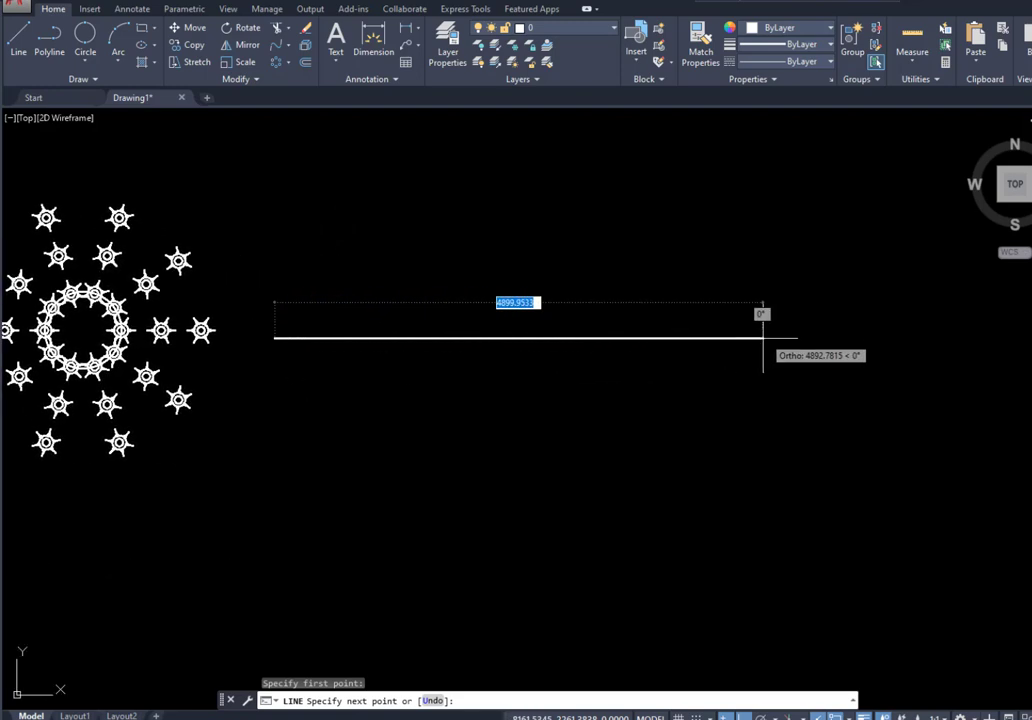
pyautogui.click(733, 338)
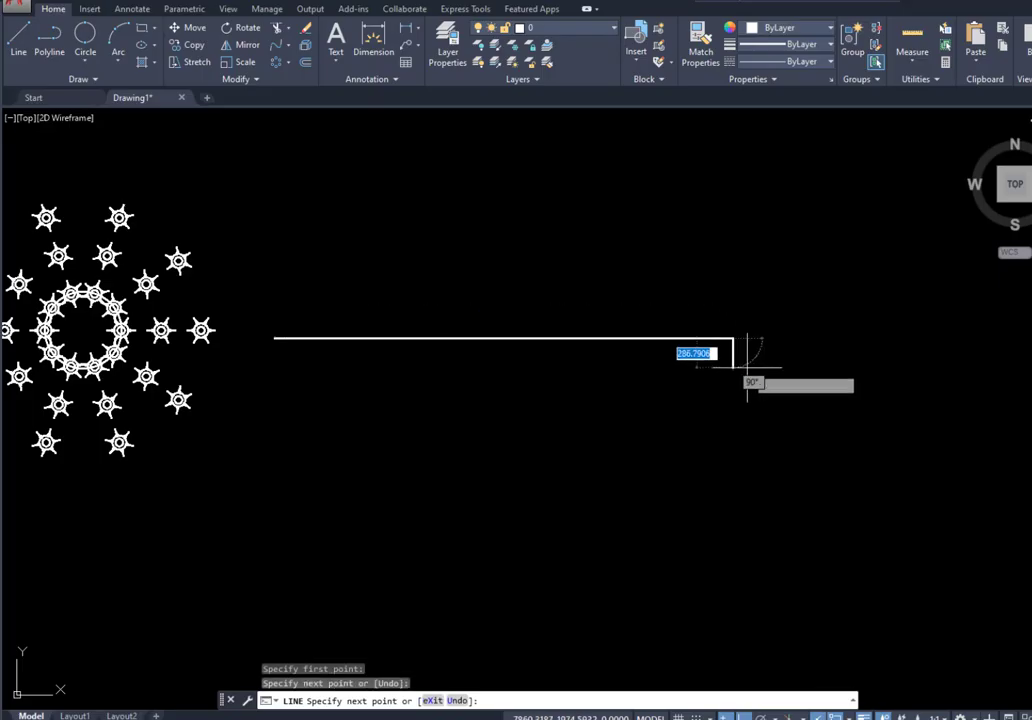
pyautogui.press('Return')
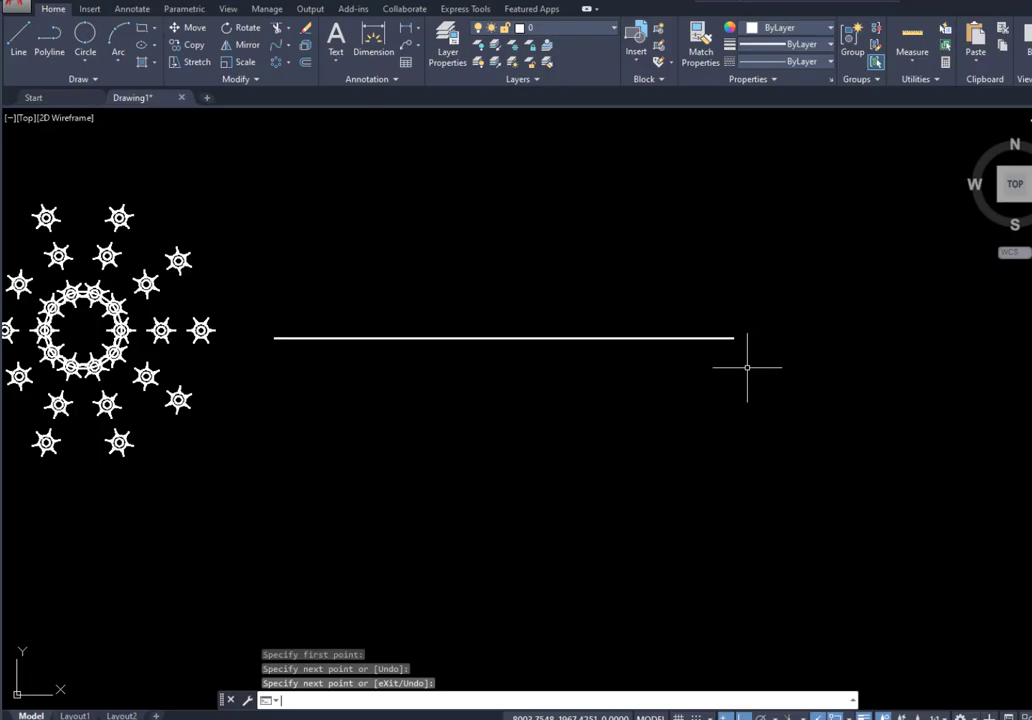
# Lengthen the horizontal line with a delta of 100, applied four times at its right end and once at its left end
pyautogui.click(256, 79)
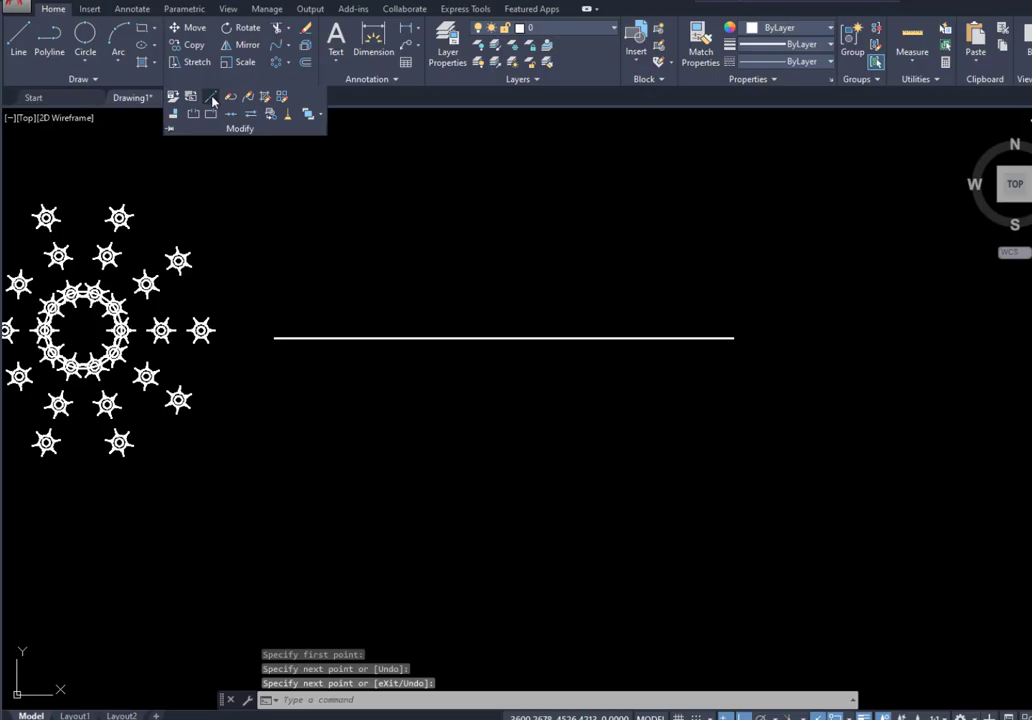
pyautogui.click(211, 97)
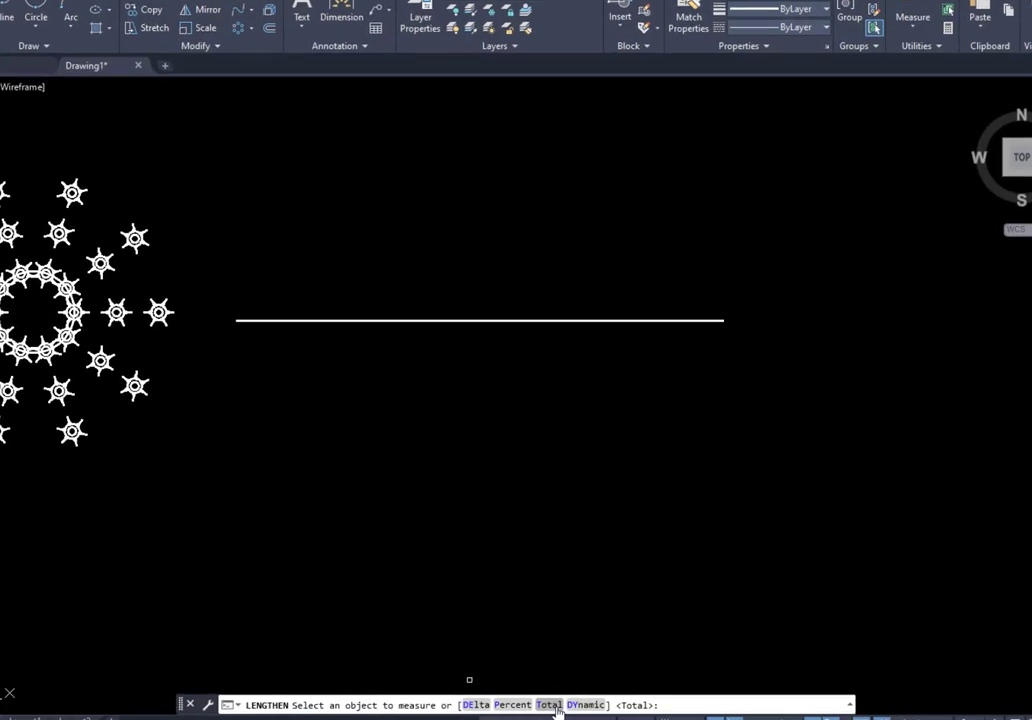
pyautogui.click(476, 705)
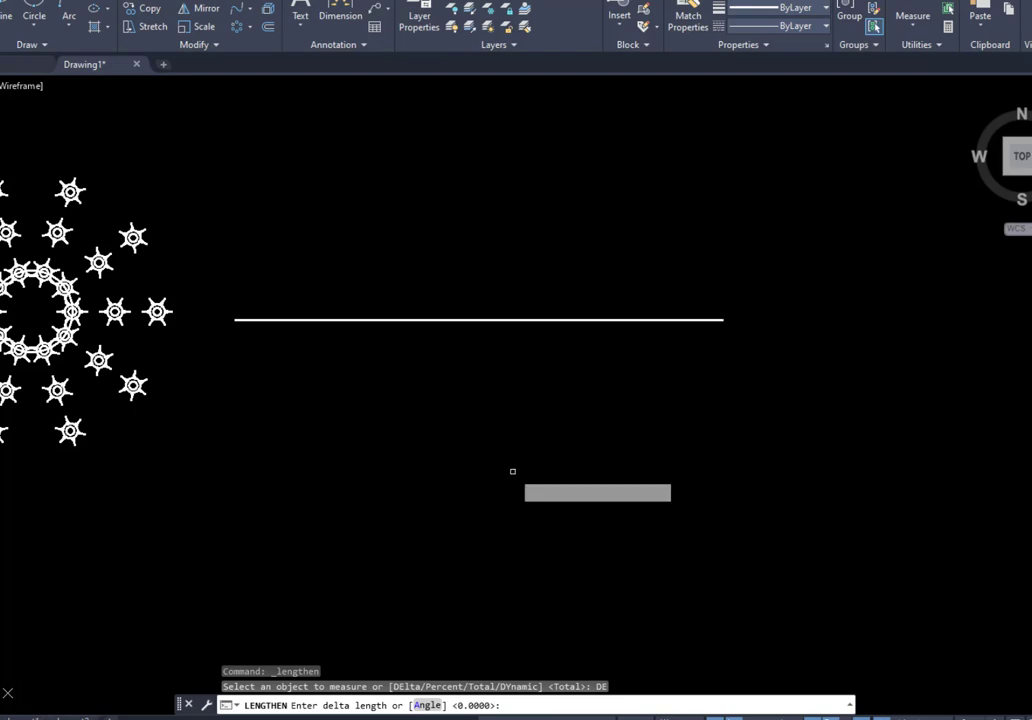
pyautogui.press('Return')
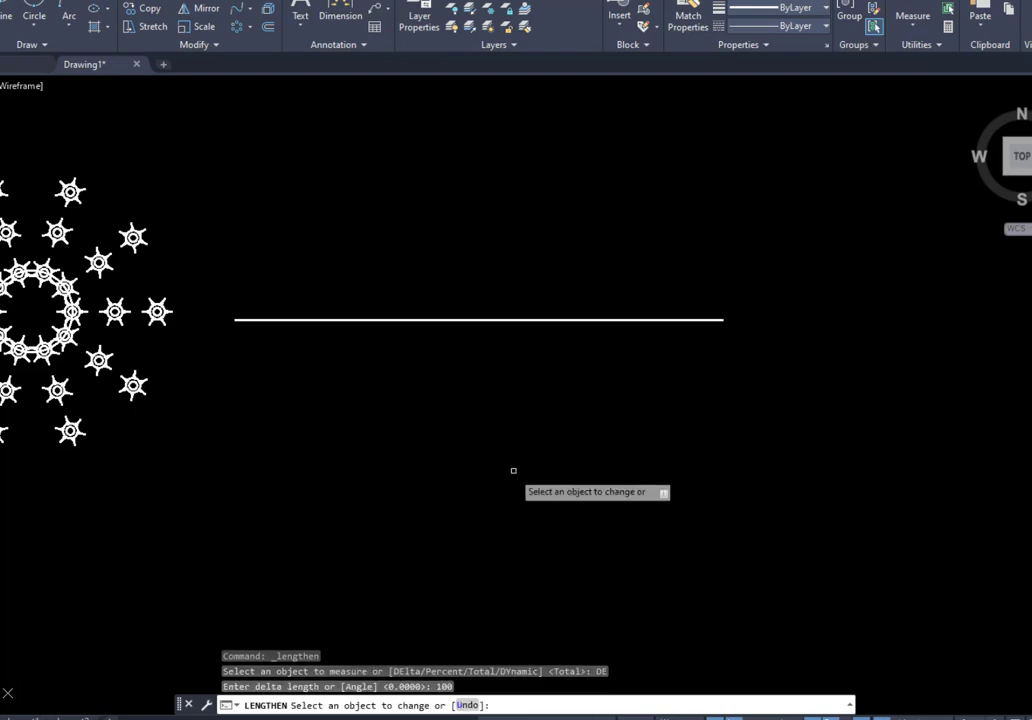
pyautogui.click(698, 320)
pyautogui.click(718, 320)
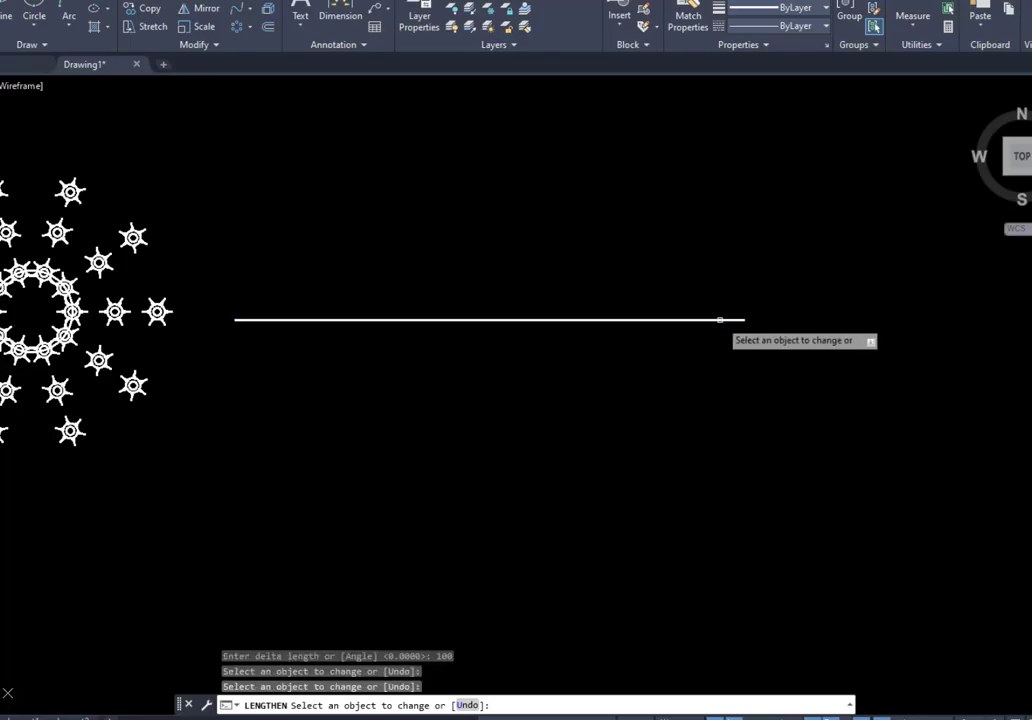
pyautogui.click(226, 320)
pyautogui.click(738, 320)
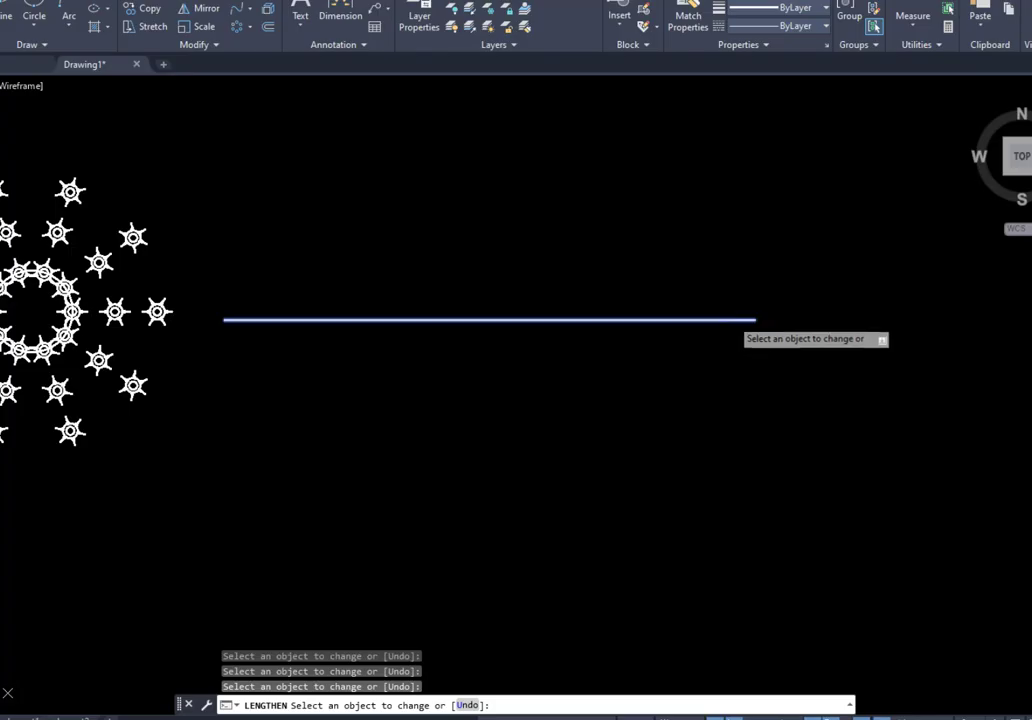
pyautogui.click(755, 320)
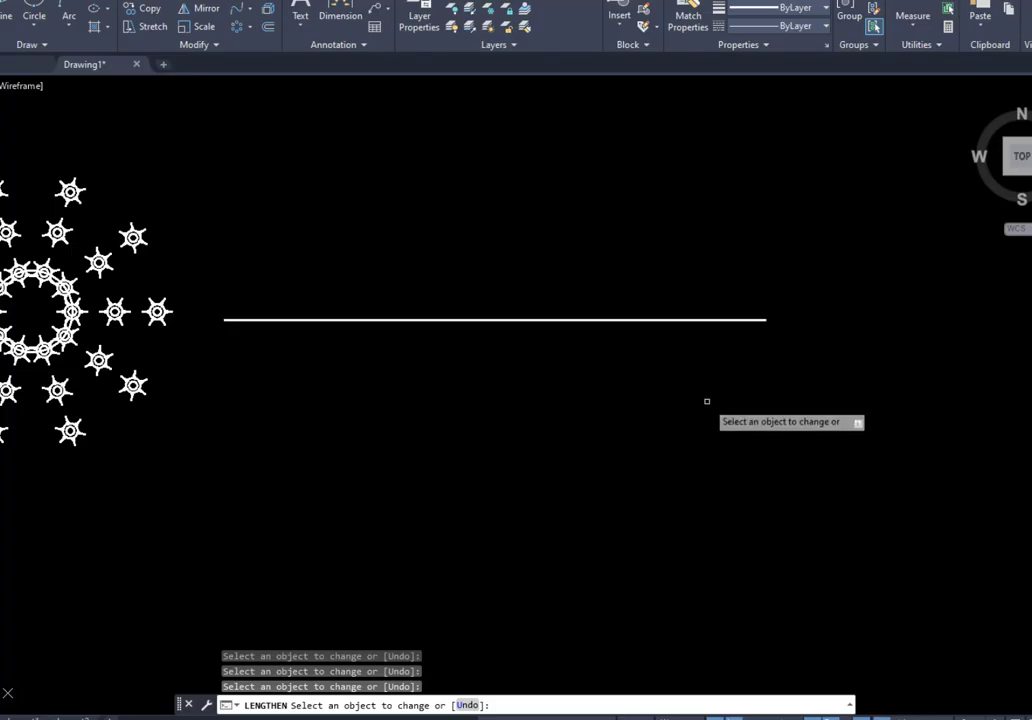
pyautogui.press('Return')
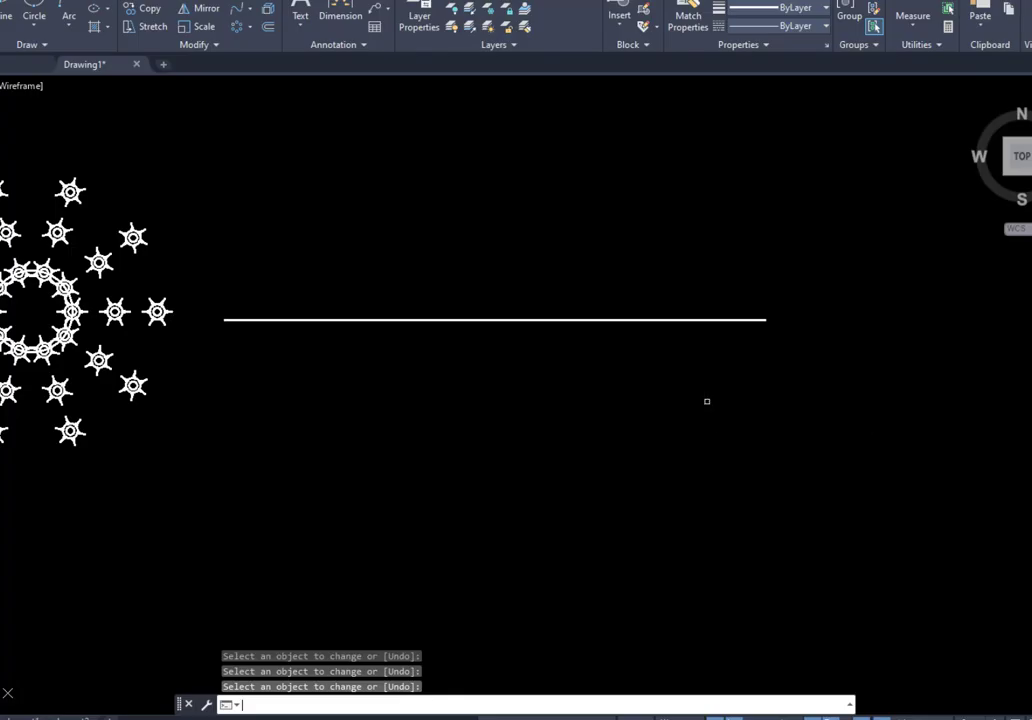
# Shorten the horizontal line from its right end to 50 percent of its length with Lengthen's Percent option
pyautogui.press('Return')
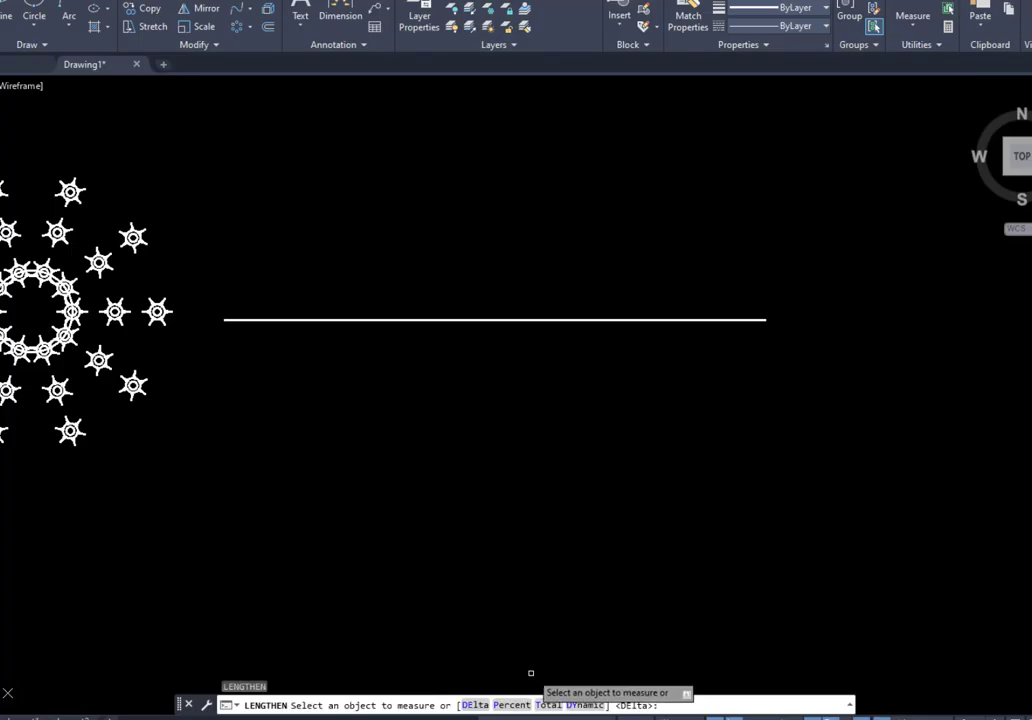
pyautogui.click(511, 707)
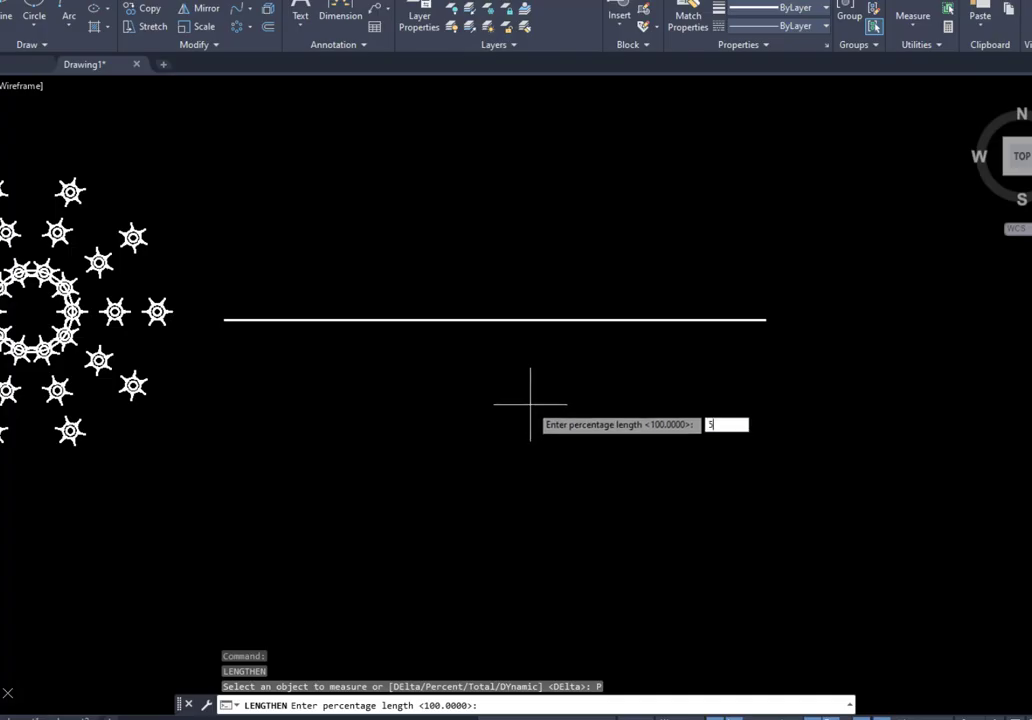
pyautogui.press('Return')
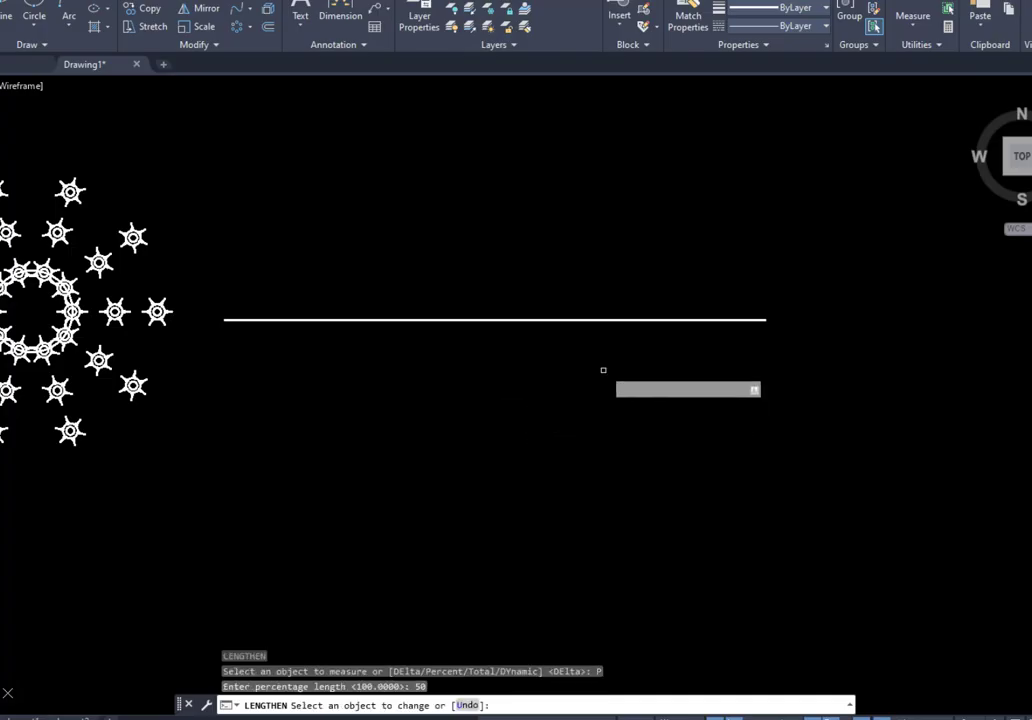
pyautogui.click(573, 321)
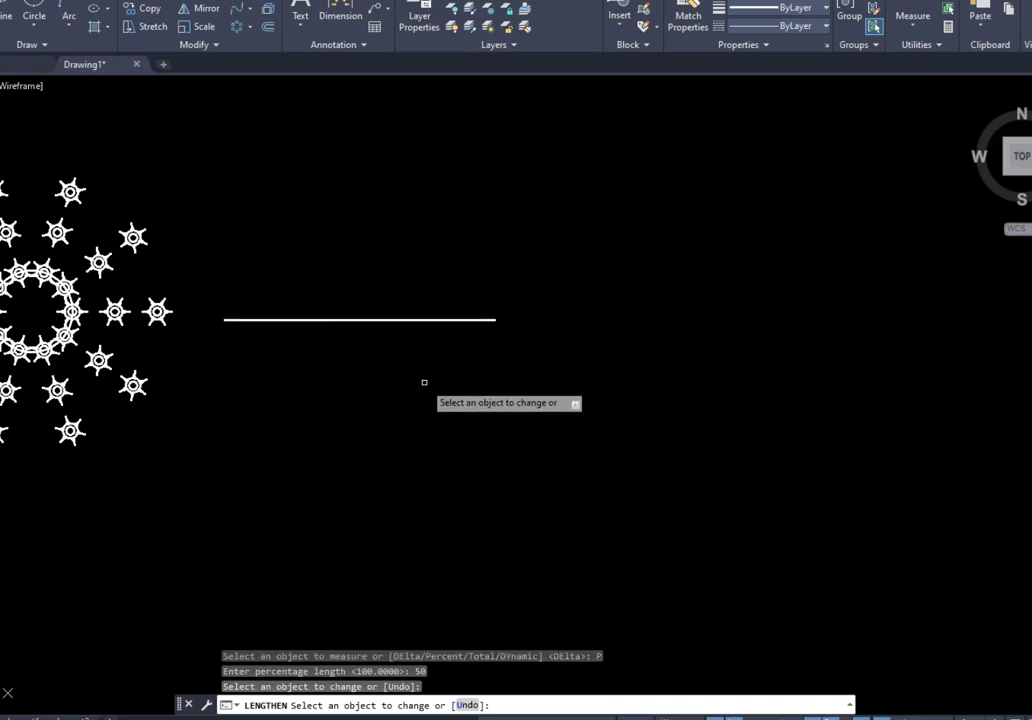
pyautogui.press('Return')
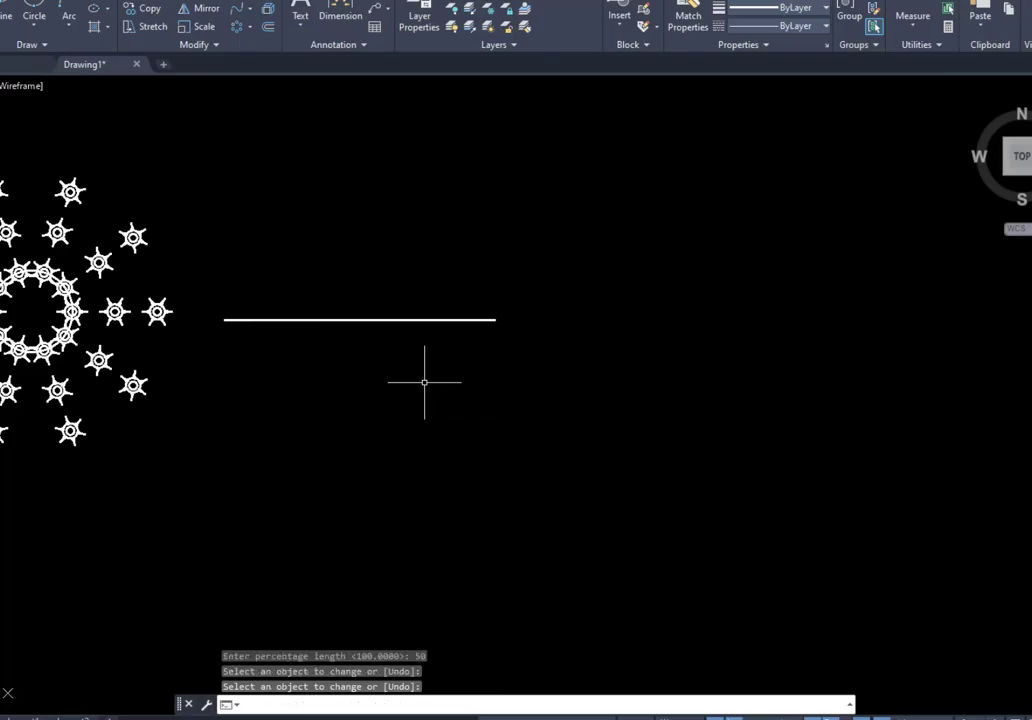
# Lengthen the horizontal line to 150 percent twice in a row from its right end with the Percent option
pyautogui.press('Return')
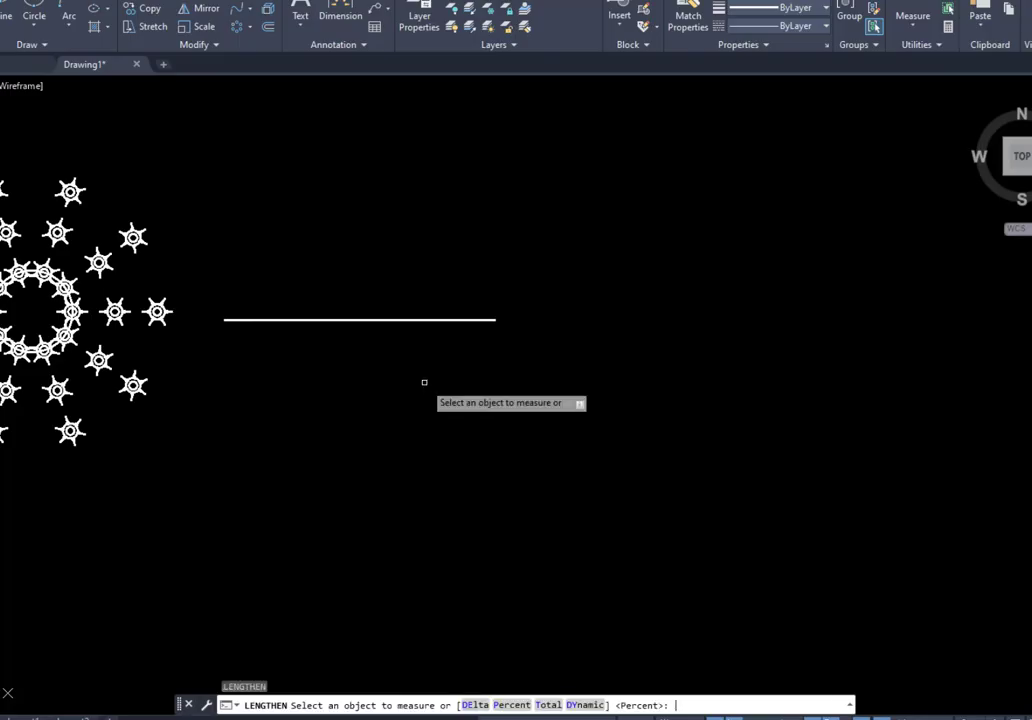
pyautogui.click(513, 705)
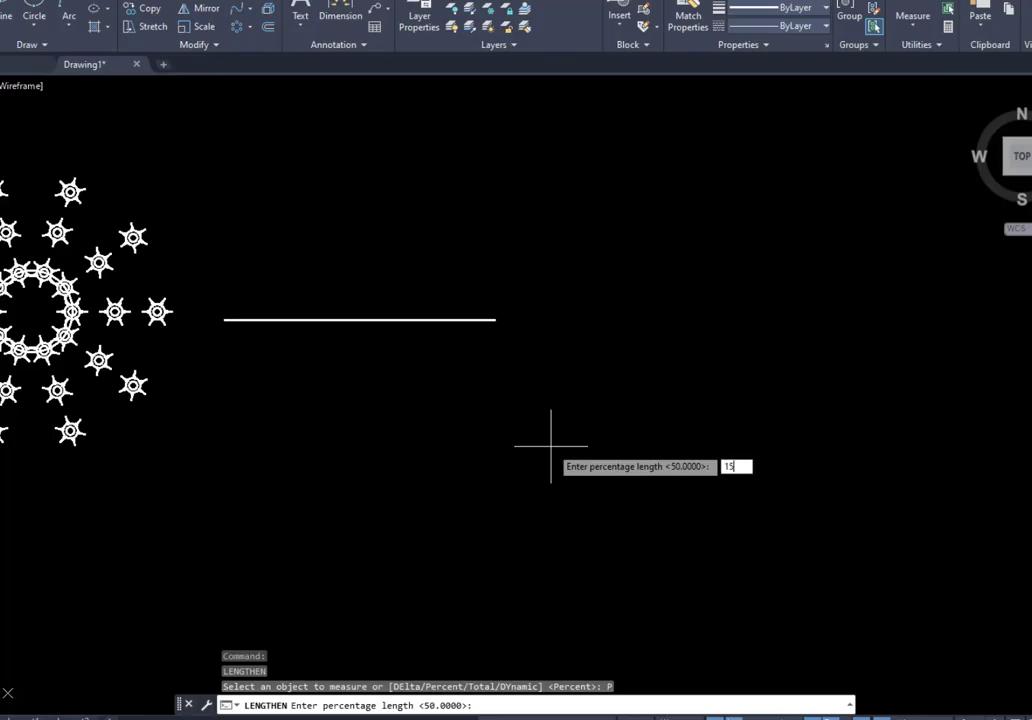
pyautogui.press('Return')
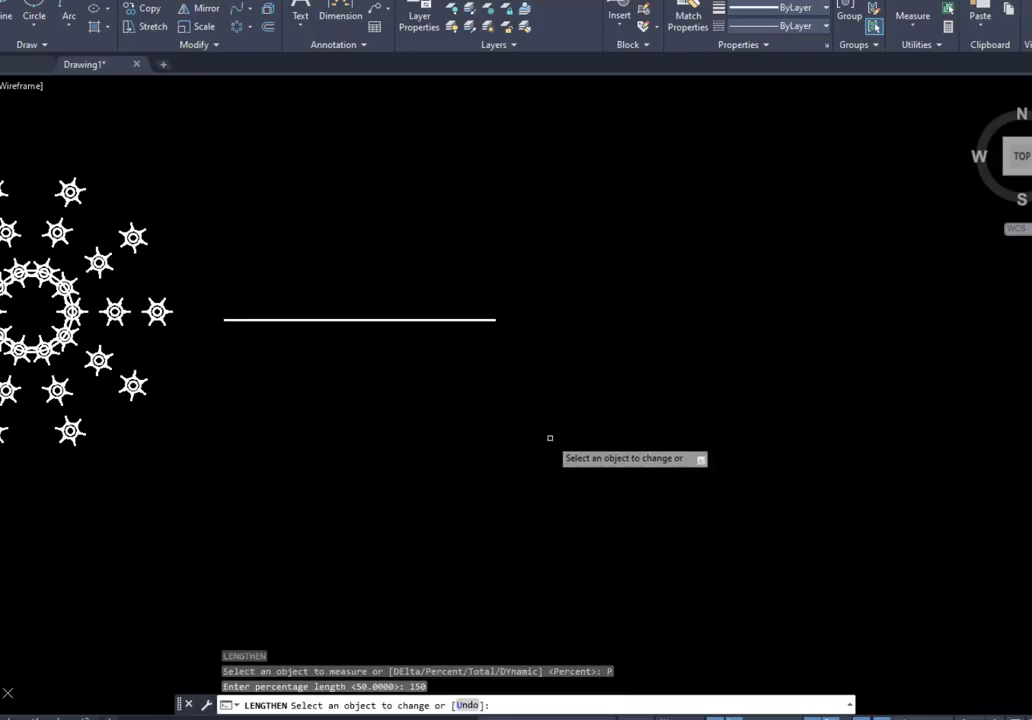
pyautogui.click(481, 319)
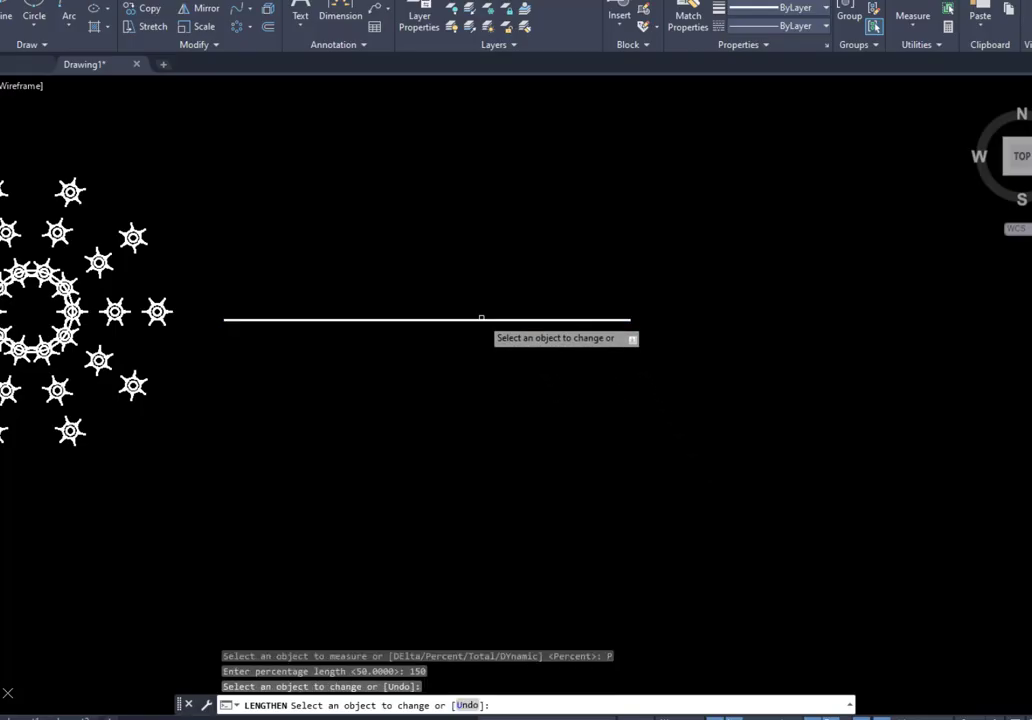
pyautogui.click(608, 320)
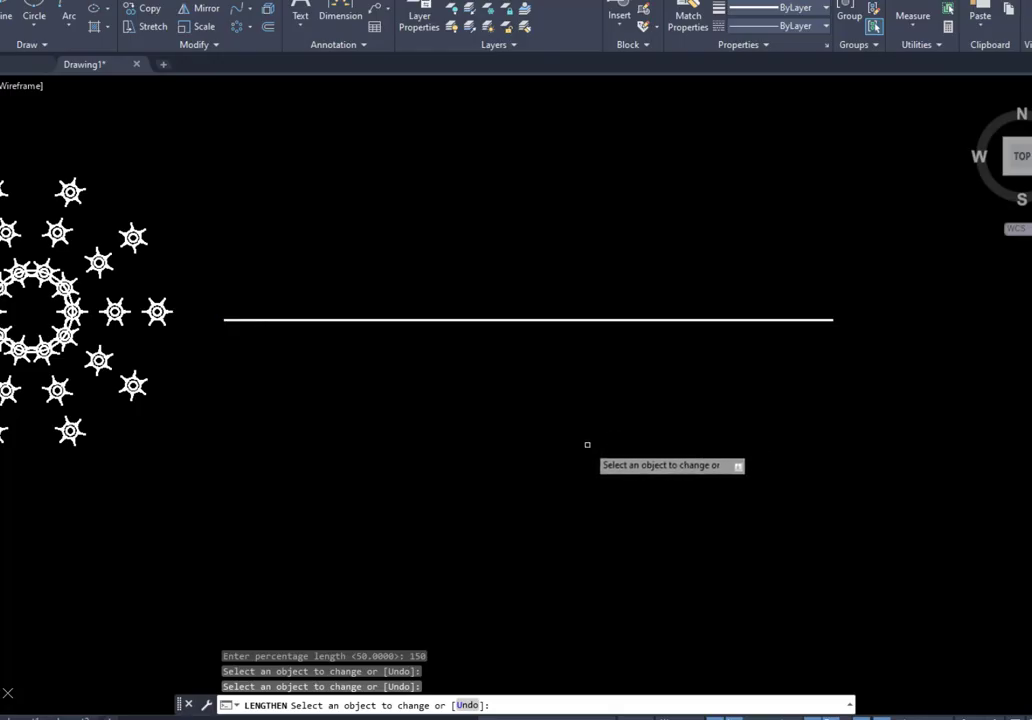
pyautogui.press('Return')
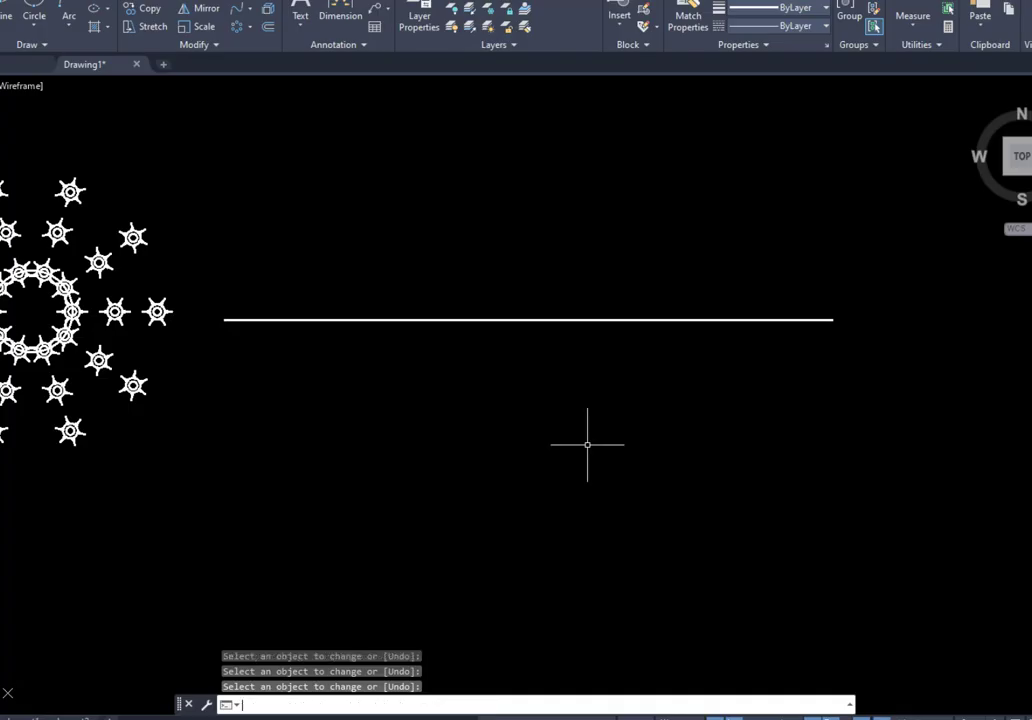
# Set the horizontal line's total length to 2000 with Lengthen's Total option, changing its right end
pyautogui.press('Return')
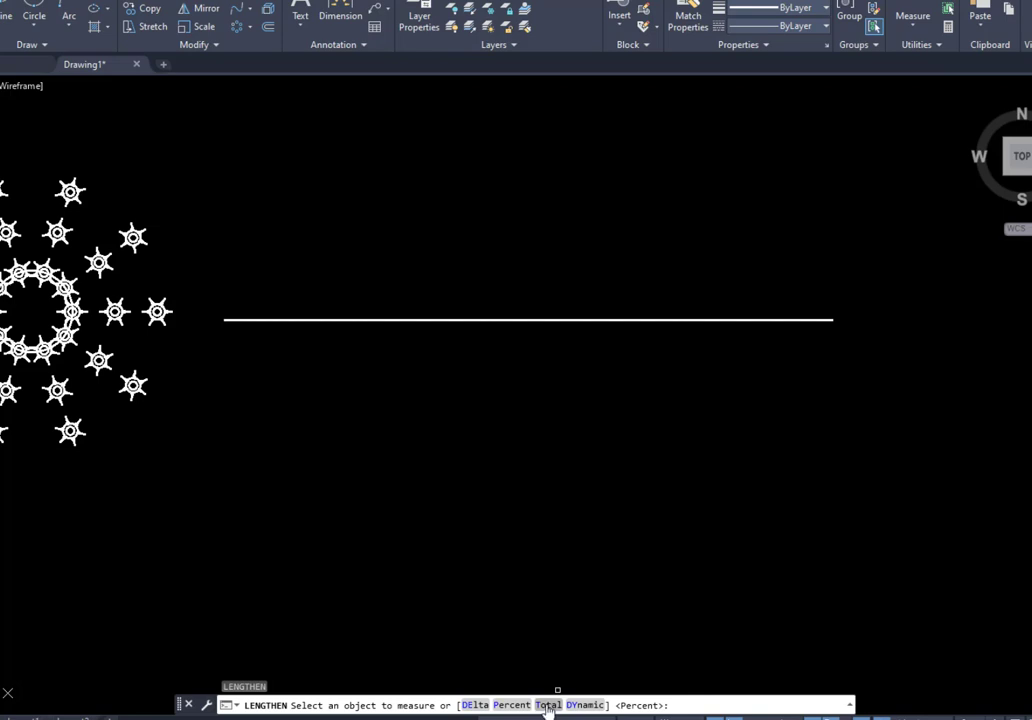
pyautogui.write('T')
pyautogui.press('Return')
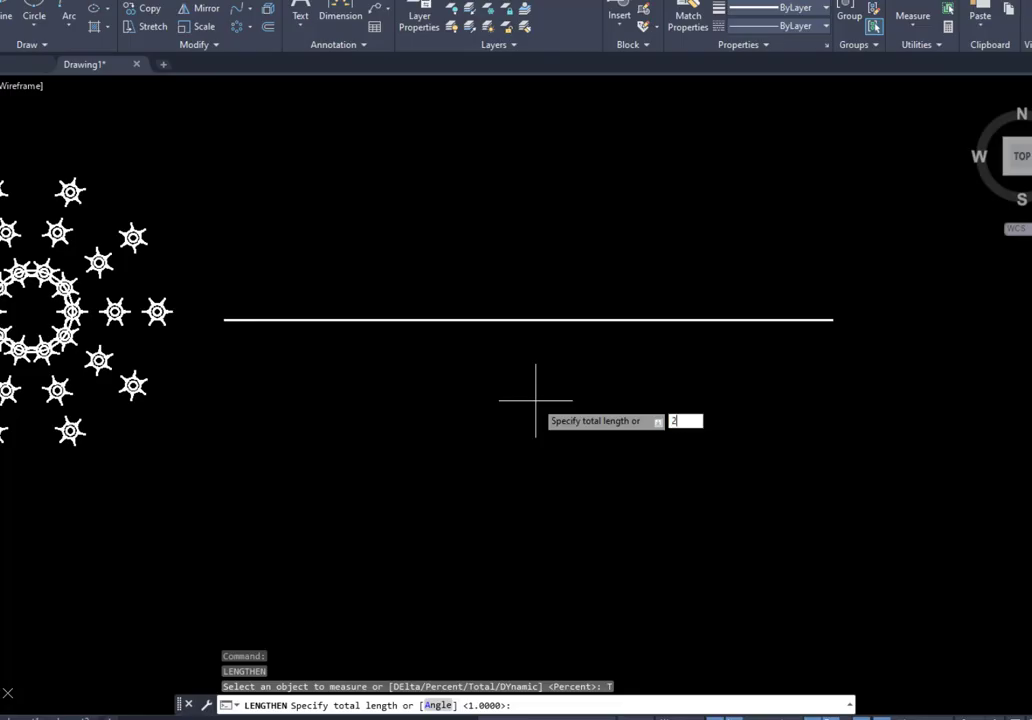
pyautogui.press('Return')
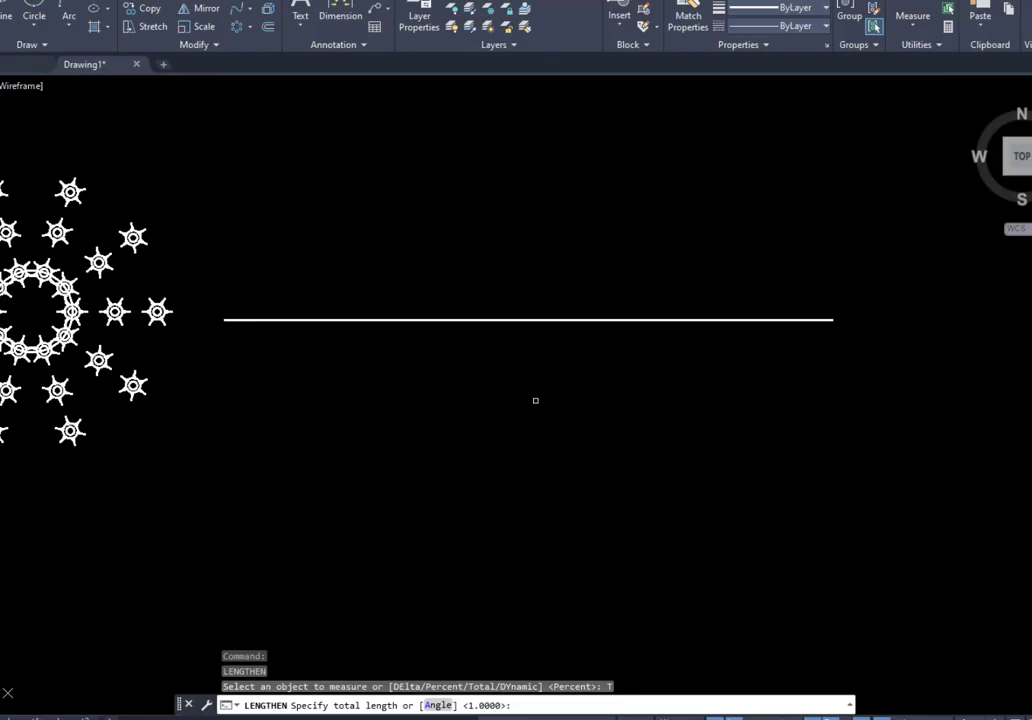
pyautogui.click(573, 318)
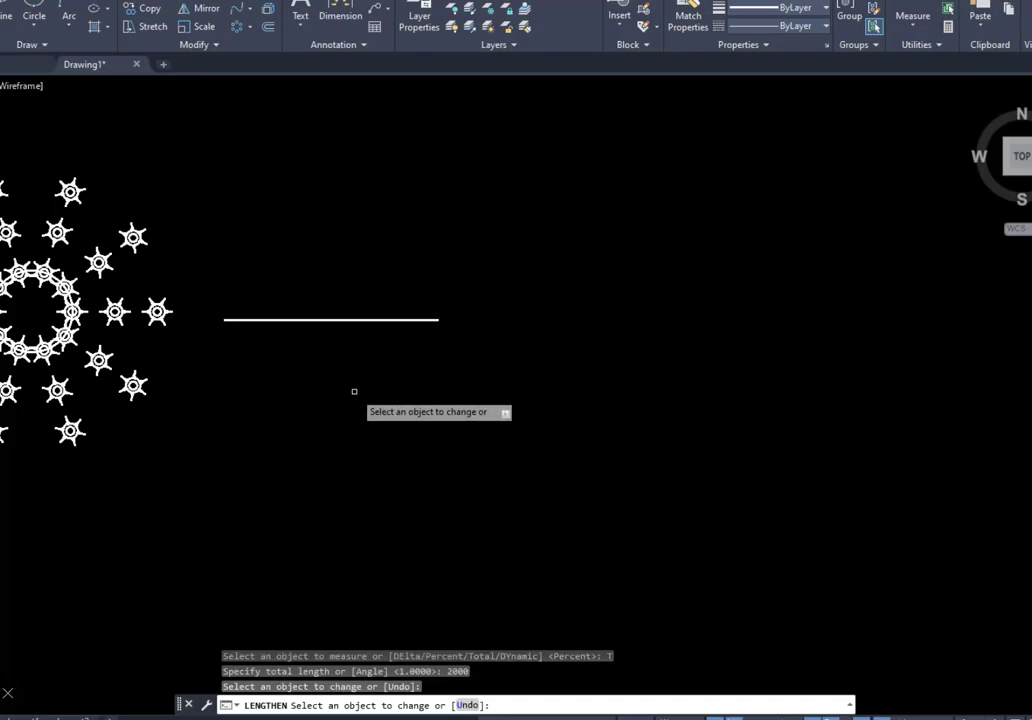
pyautogui.press('Return')
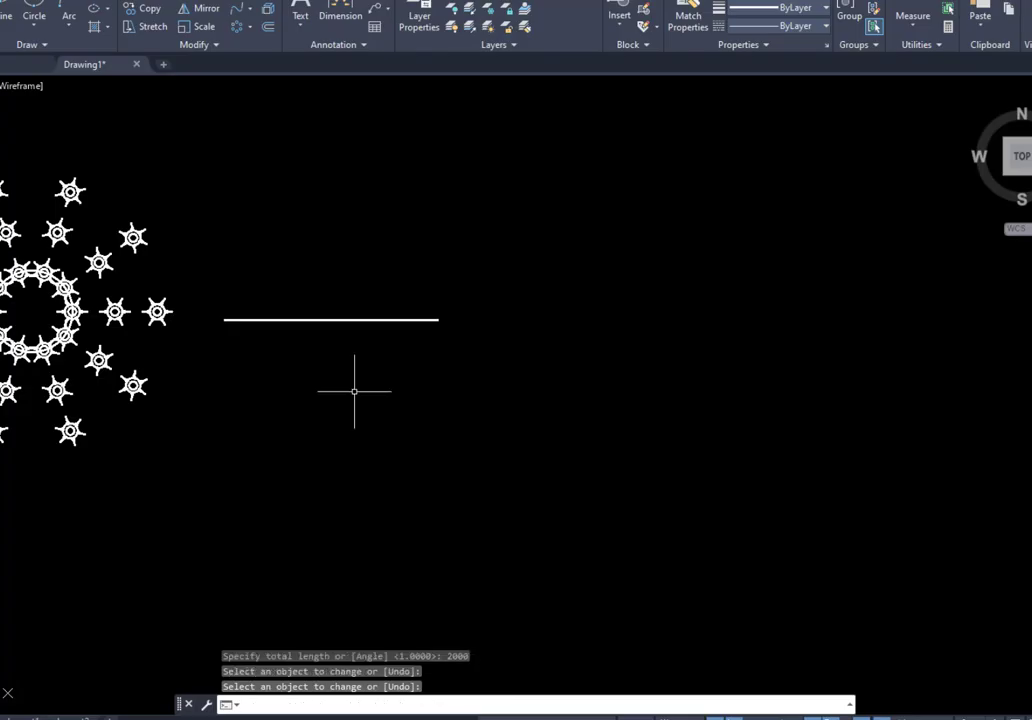
# Extend the line's right end freely to the right in two stages with Lengthen's Dynamic option, and finish the command
pyautogui.press('Return')
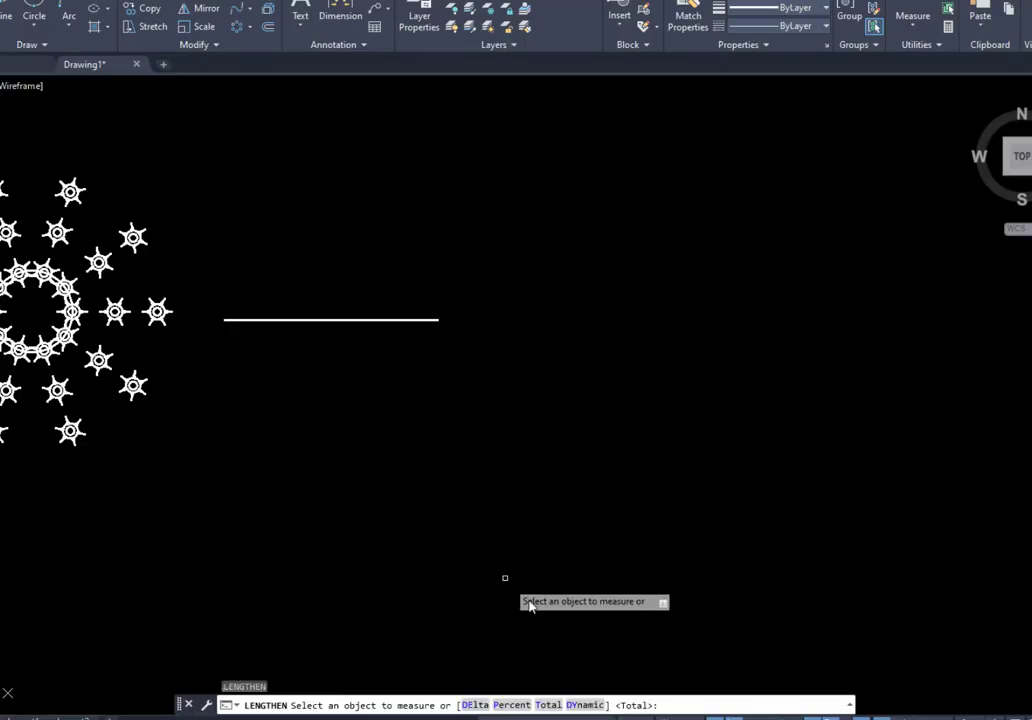
pyautogui.click(586, 705)
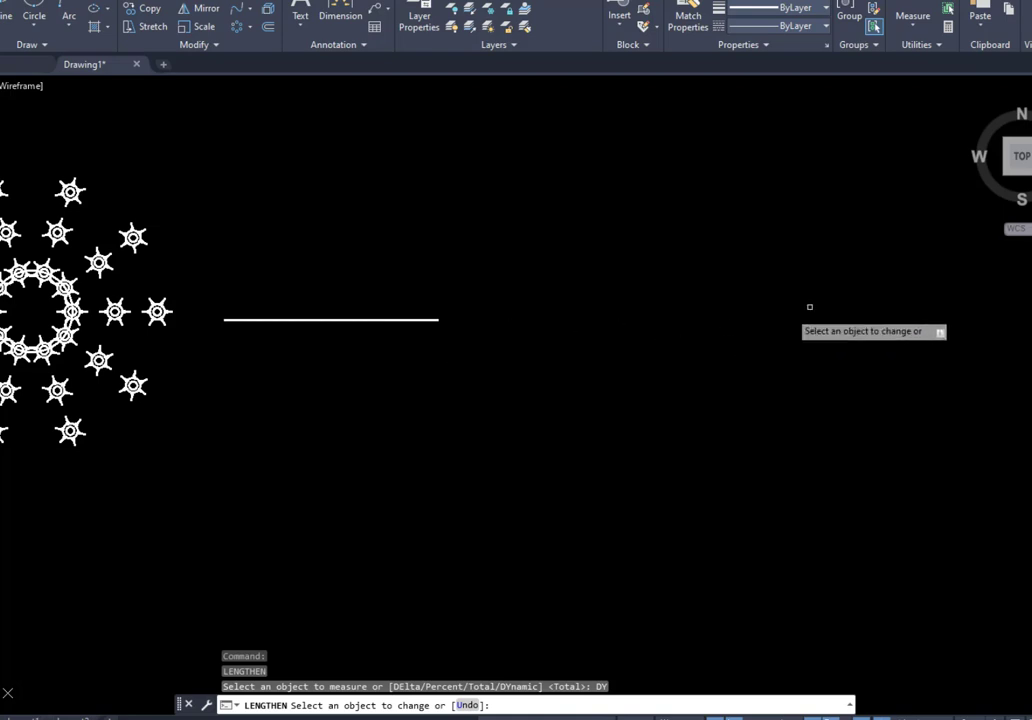
pyautogui.click(427, 320)
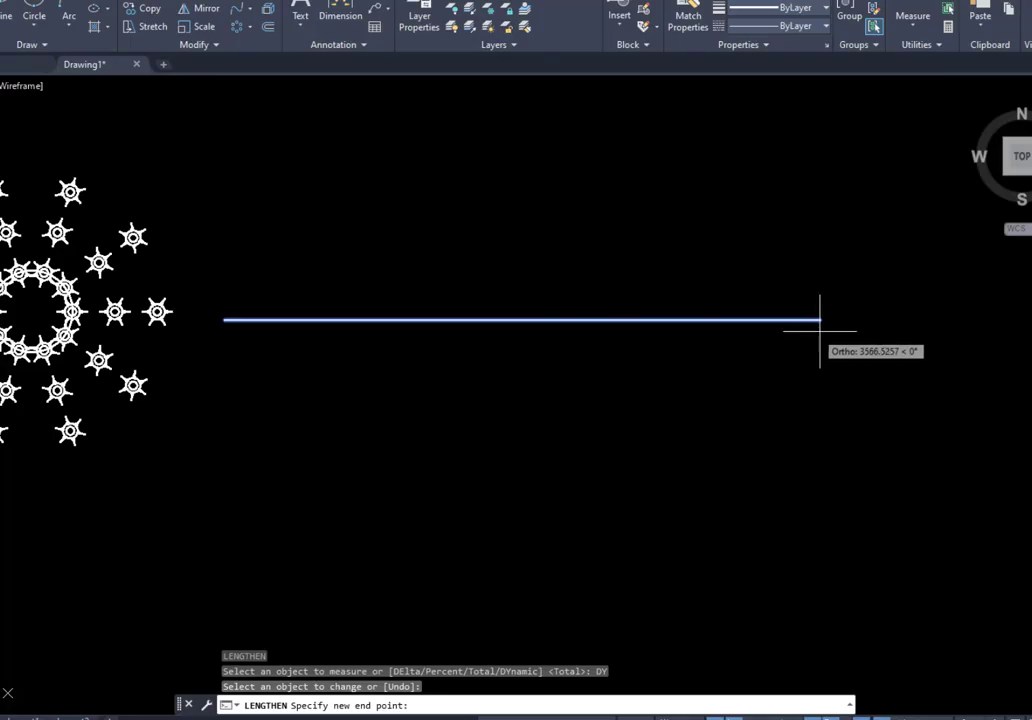
pyautogui.click(877, 320)
pyautogui.click(862, 320)
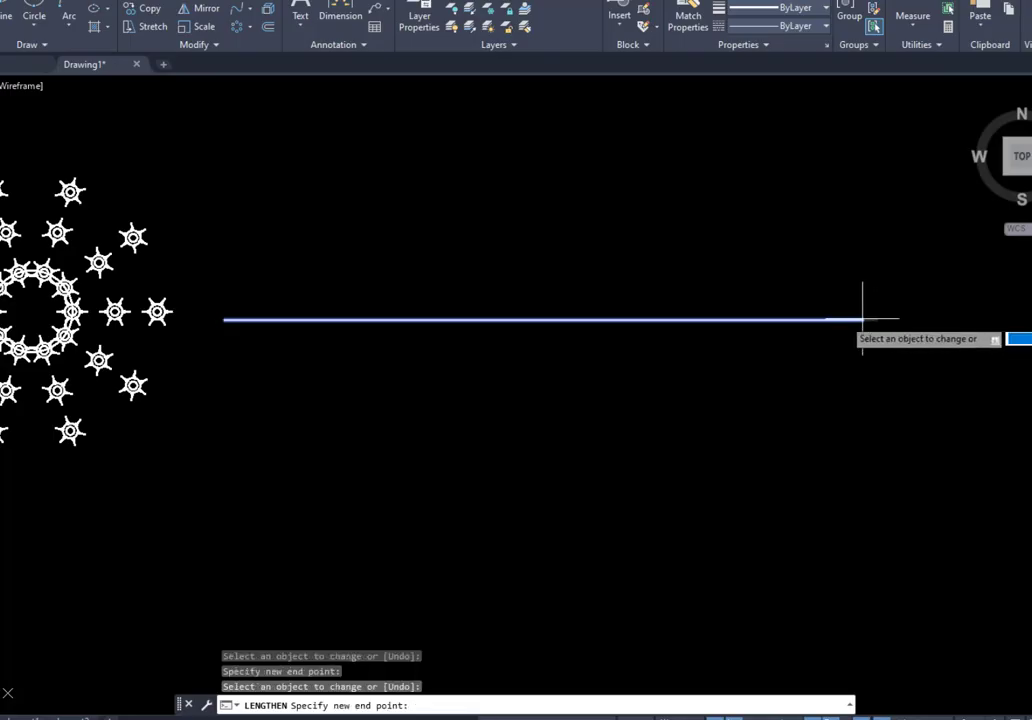
pyautogui.click(937, 321)
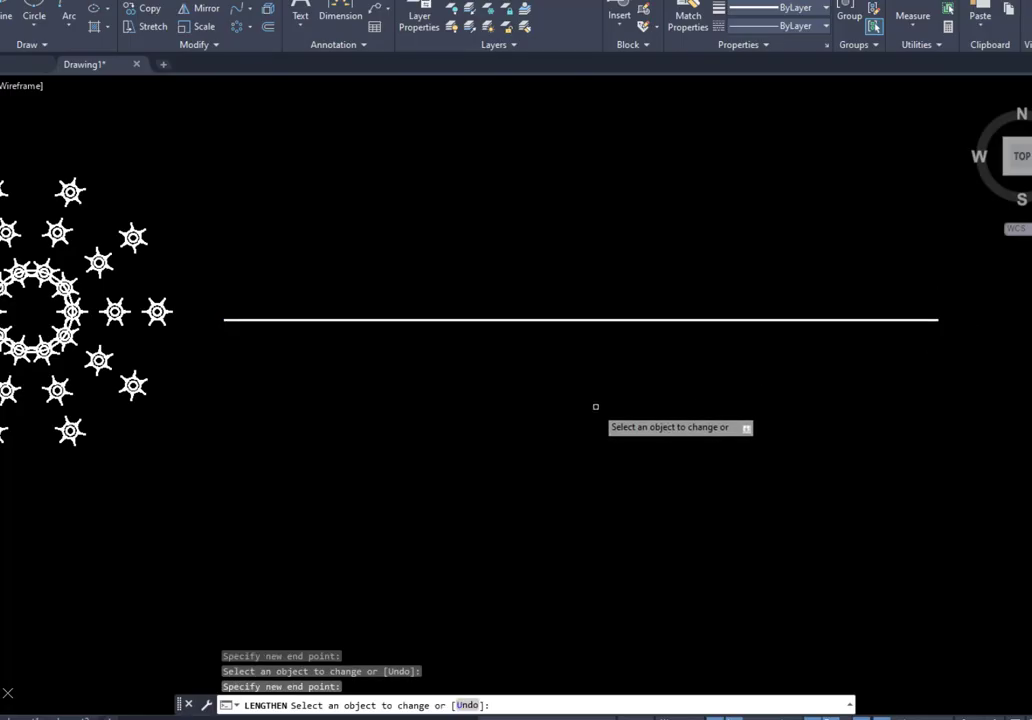
pyautogui.press('Return')
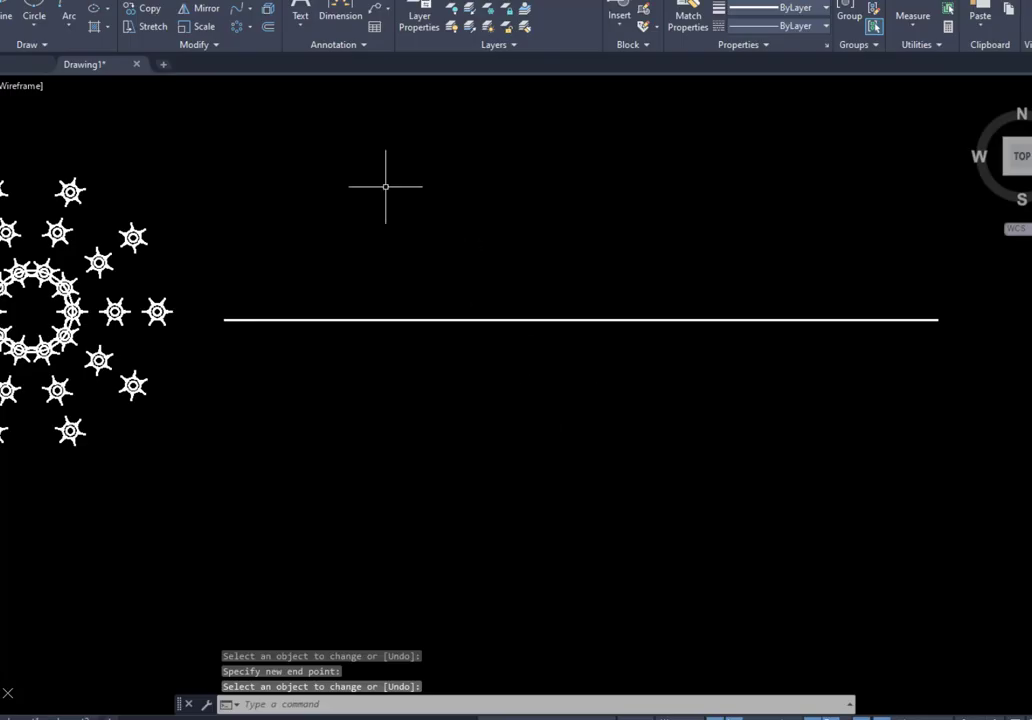
# With Ortho off, draw a slanted line rising up and to the right from the horizontal line's right endpoint
pyautogui.click(217, 46)
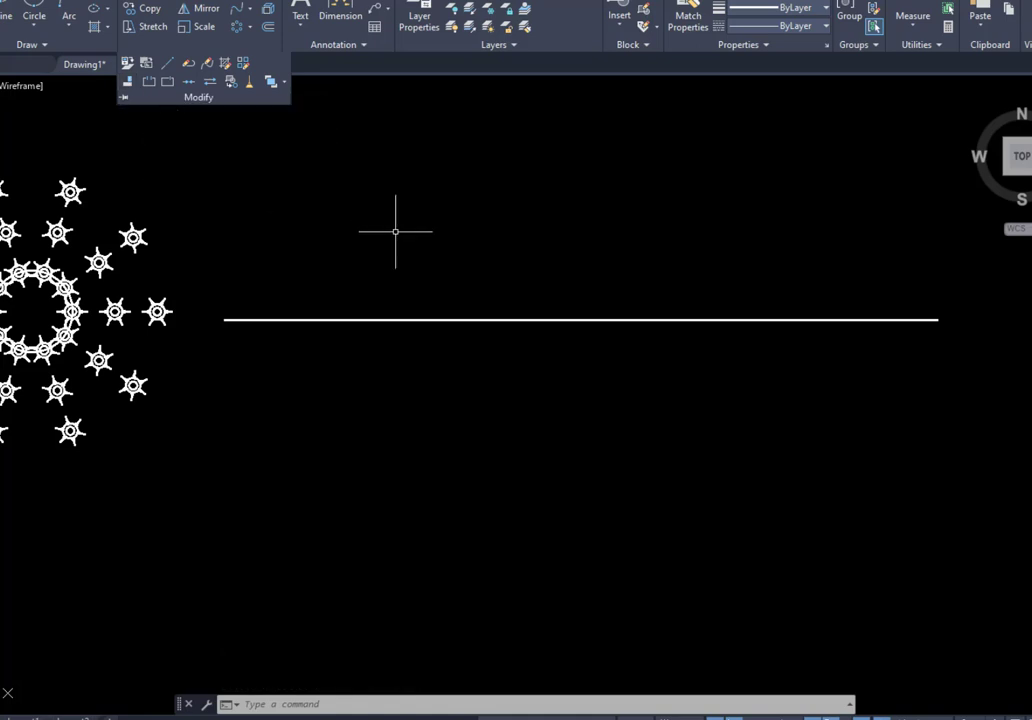
pyautogui.moveTo(521, 263)
pyautogui.mouseDown(button='middle')
pyautogui.moveTo(458, 348)
pyautogui.moveTo(432, 349)
pyautogui.mouseUp(button='middle')
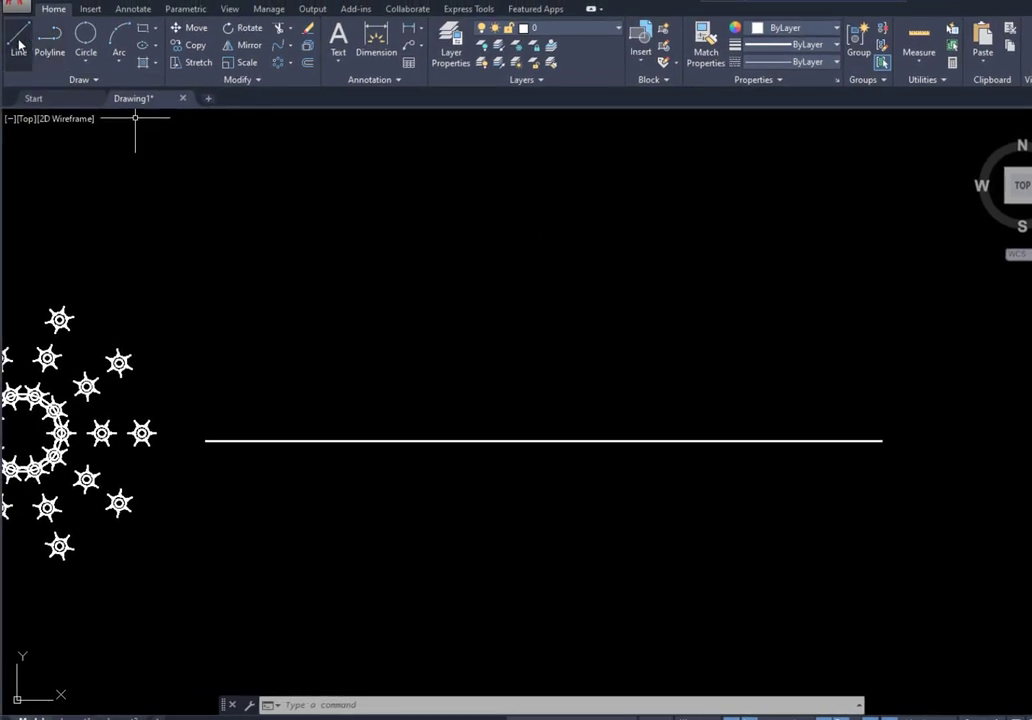
pyautogui.click(19, 44)
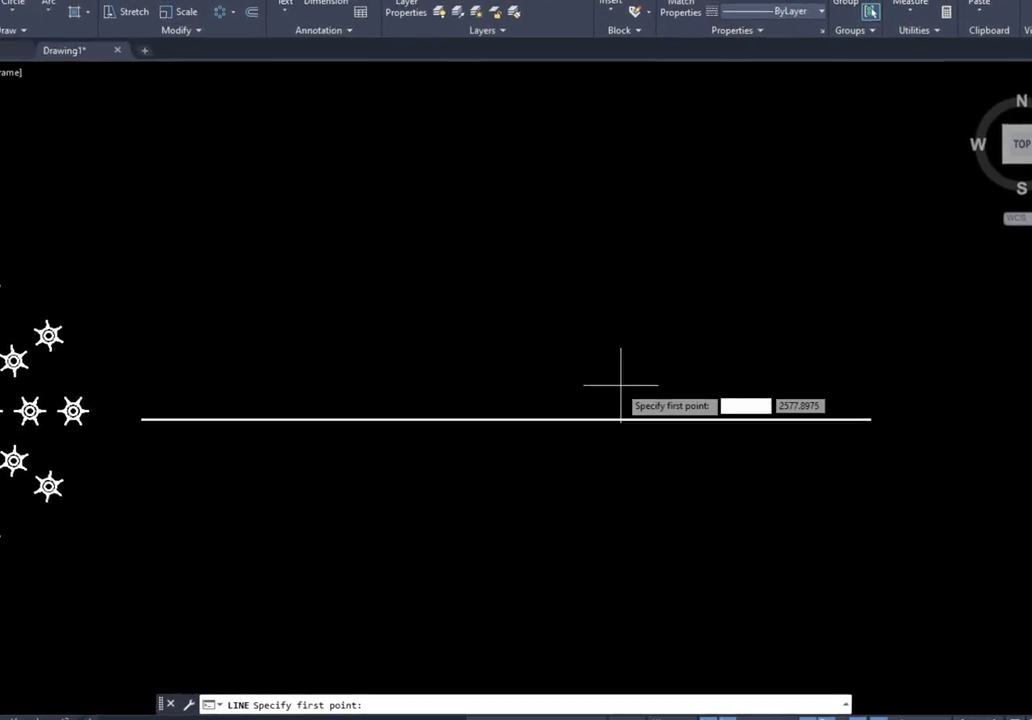
pyautogui.moveTo(620, 384); pyautogui.dragTo(557, 424, button='middle')
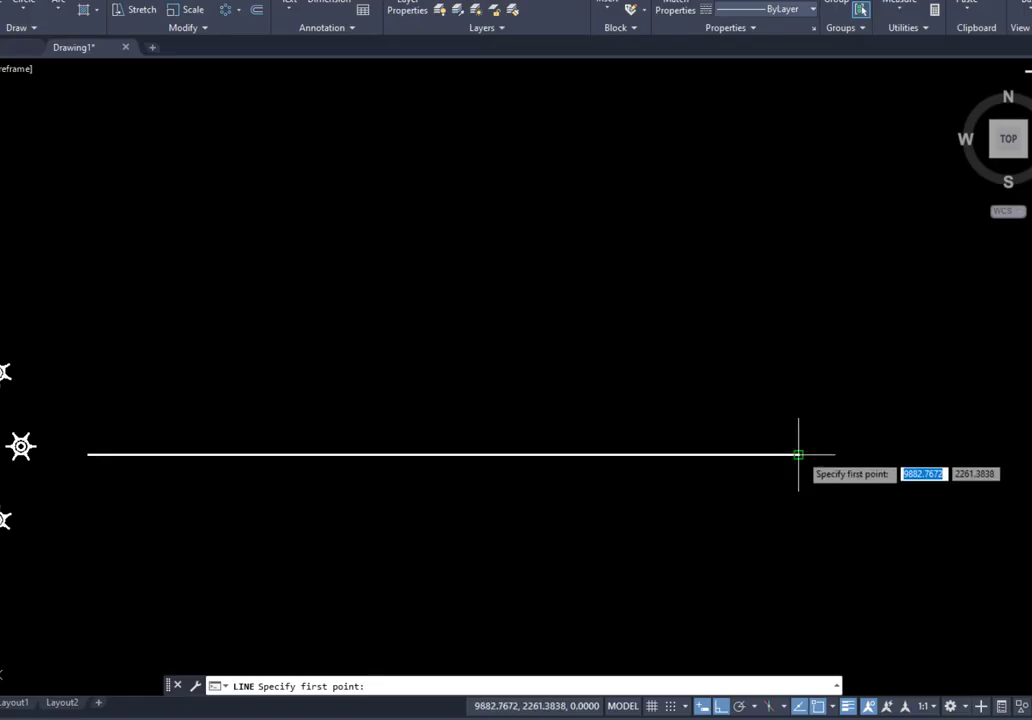
pyautogui.click(798, 455)
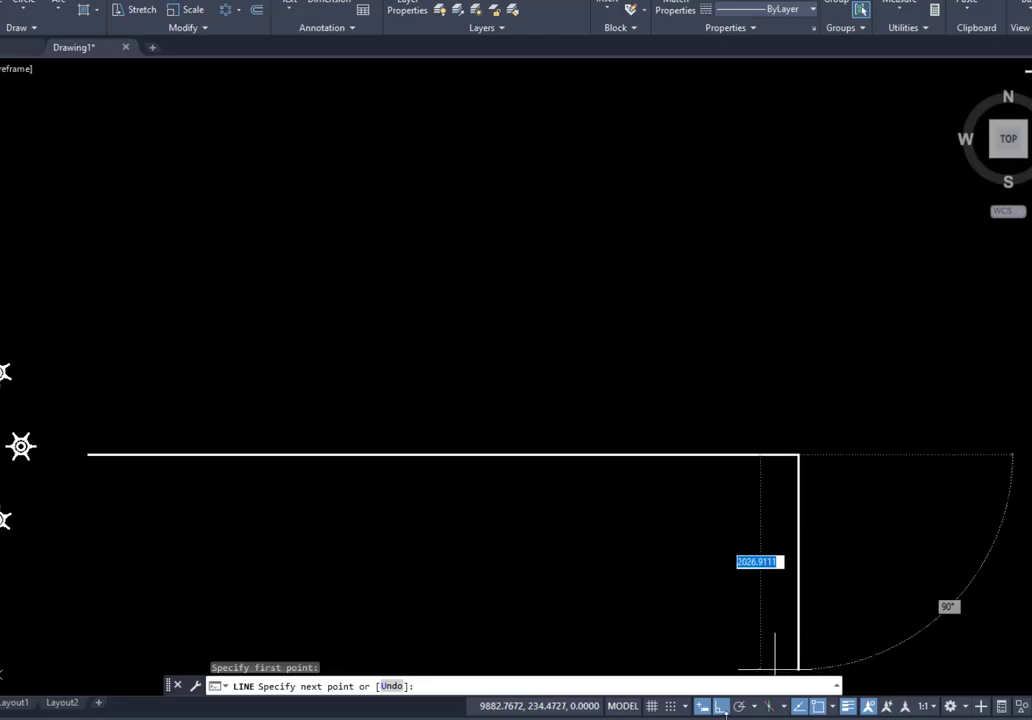
pyautogui.click(721, 707)
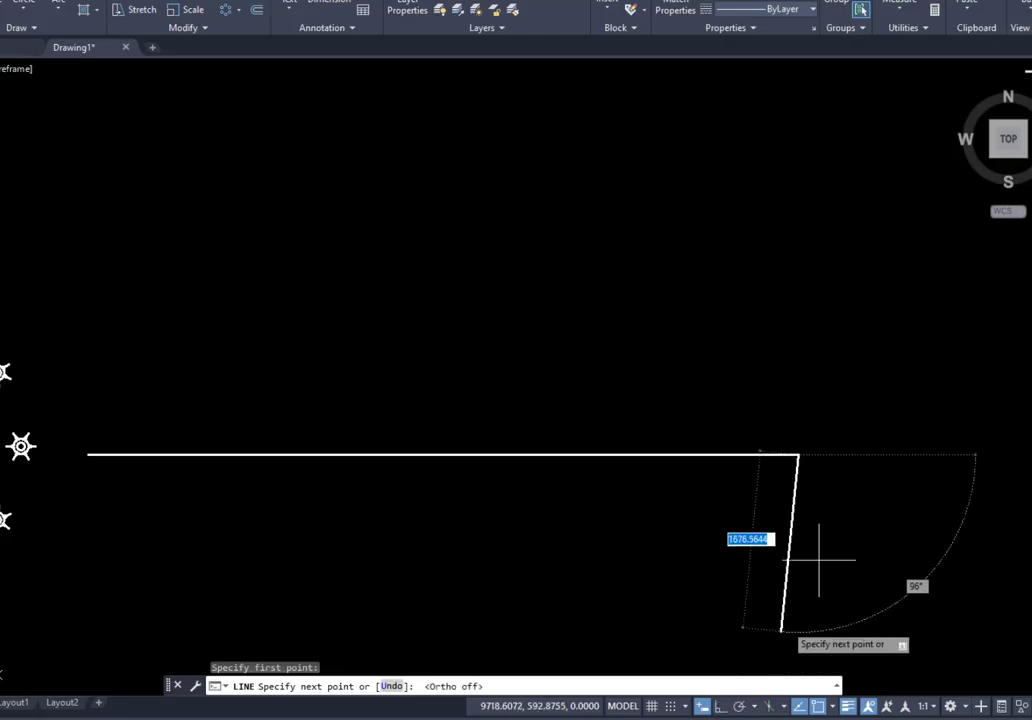
pyautogui.click(926, 232)
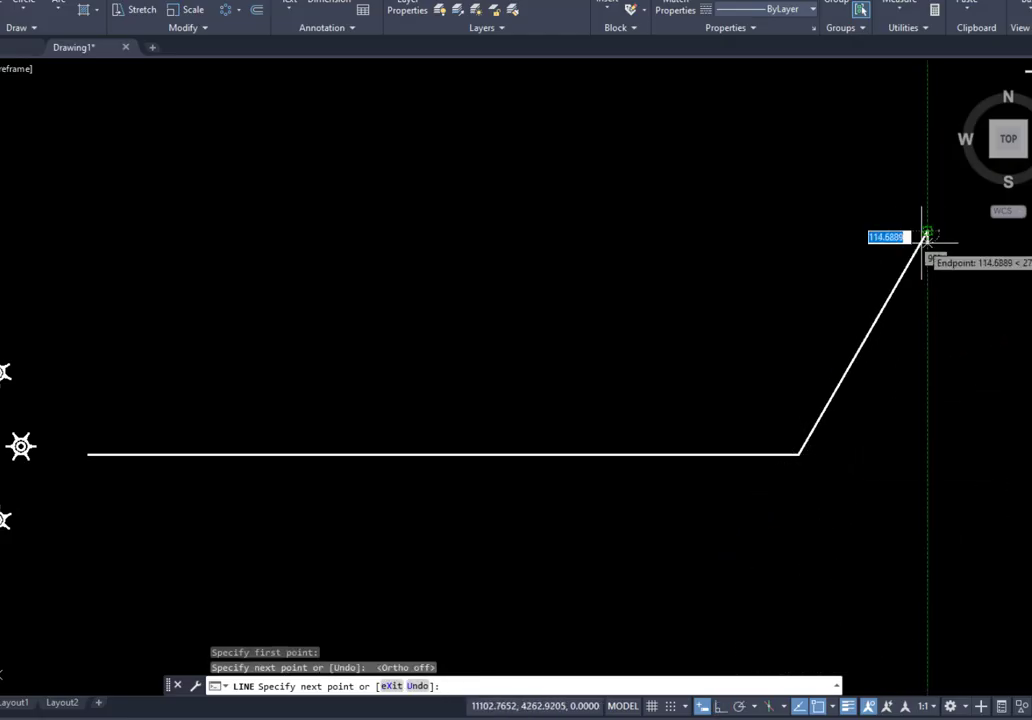
pyautogui.press('Return')
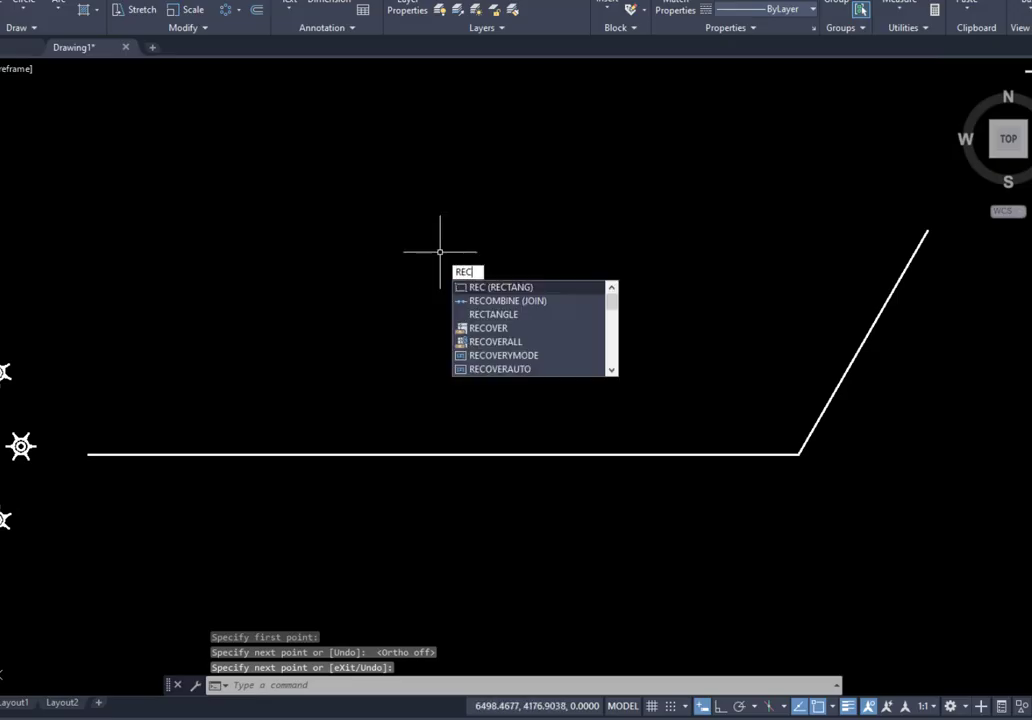
# Draw a small freehand rectangle above the middle of the horizontal line, clear of the slanted line
pyautogui.press('Return')
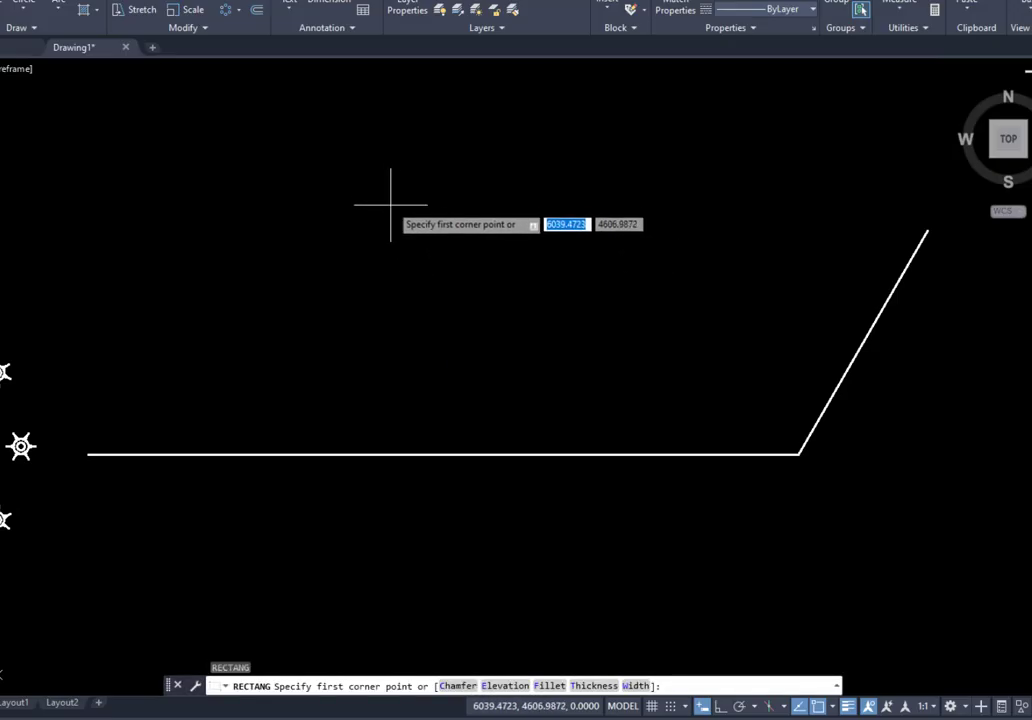
pyautogui.click(379, 177)
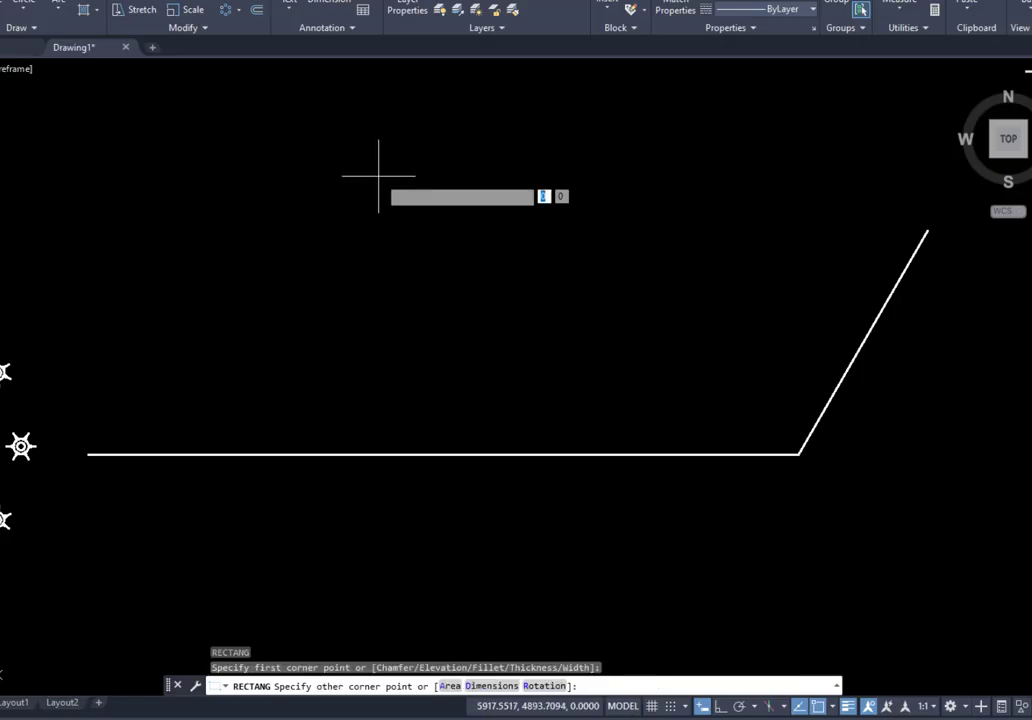
pyautogui.click(494, 246)
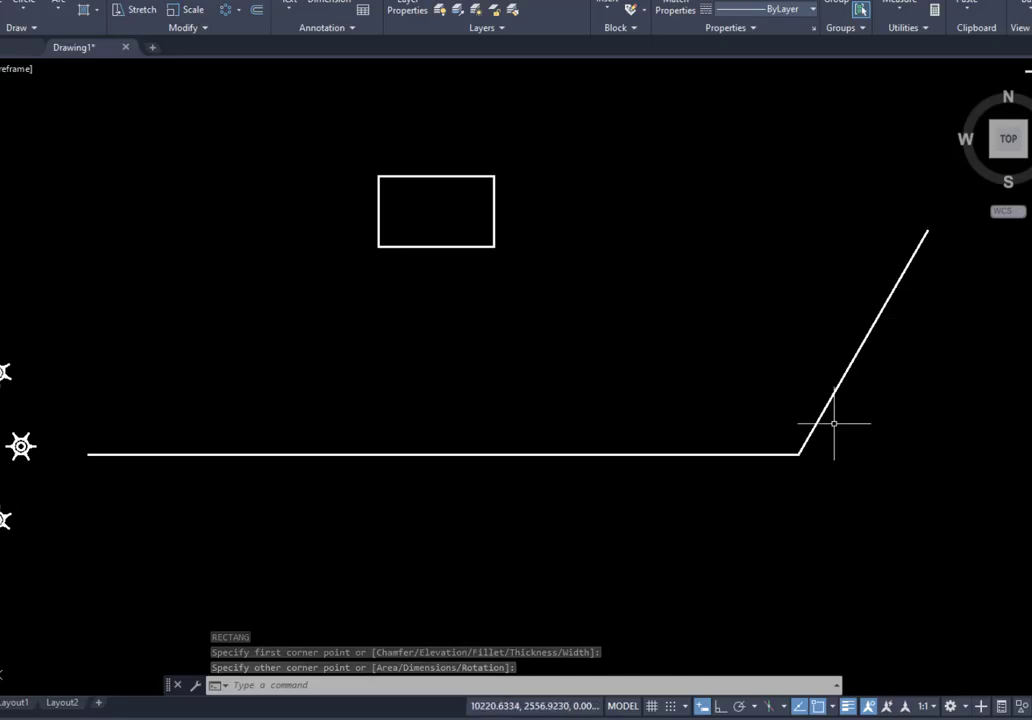
# Align the rectangle's bottom edge to the slanted line without scaling, matching its lower-right corner to the upper end and lower-left corner toward the lower end
pyautogui.click(203, 30)
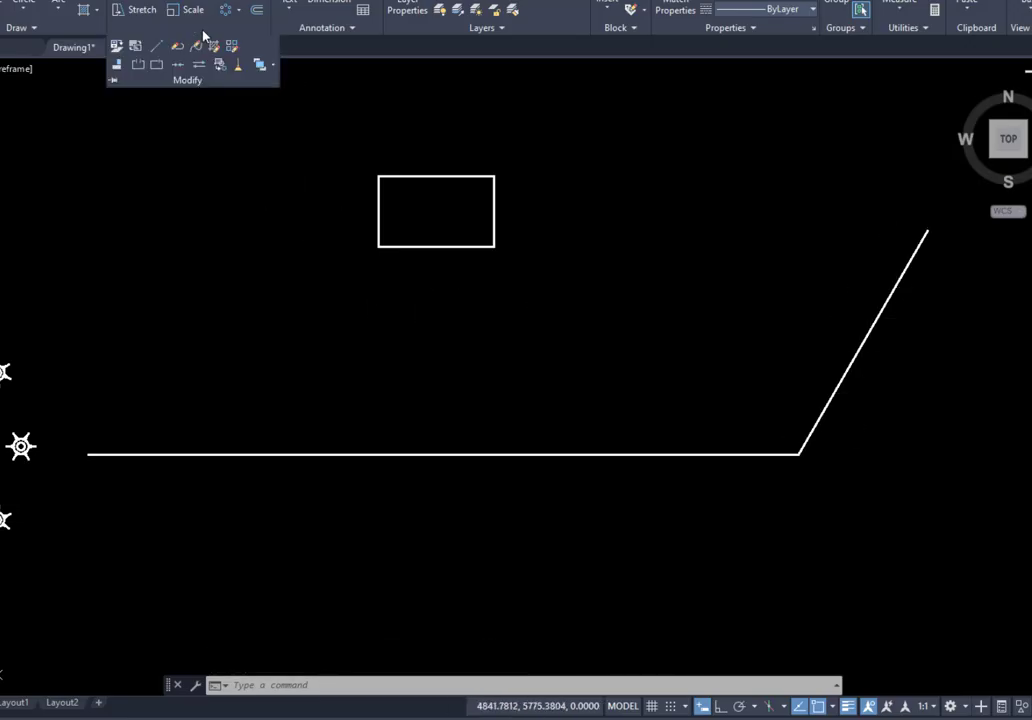
pyautogui.click(117, 64)
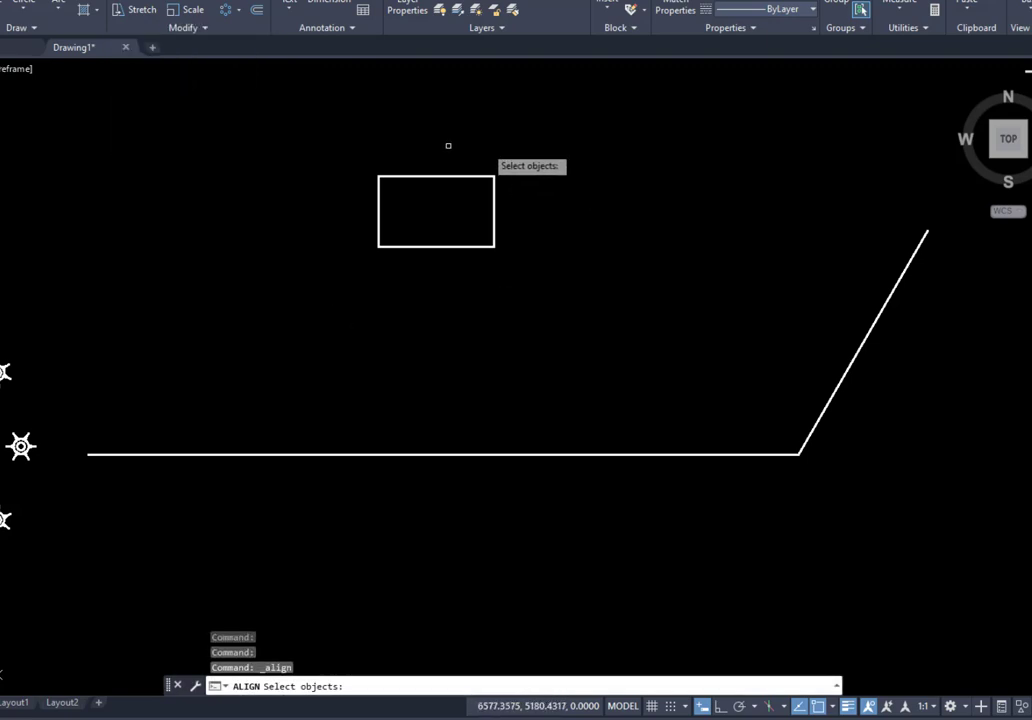
pyautogui.click(493, 213)
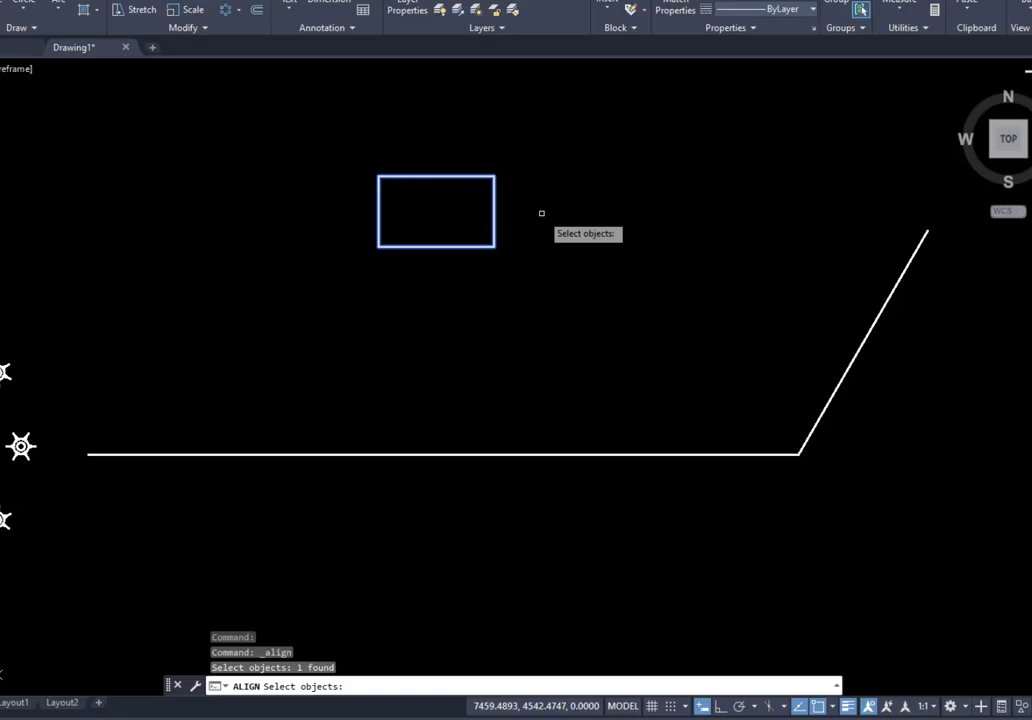
pyautogui.press('Return')
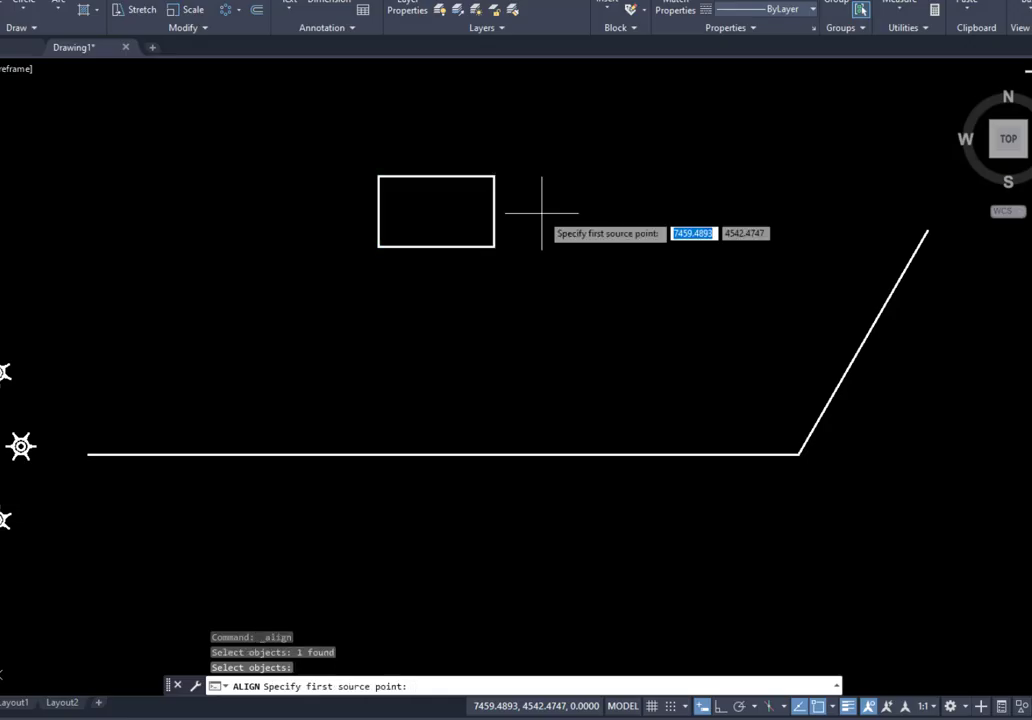
pyautogui.click(494, 245)
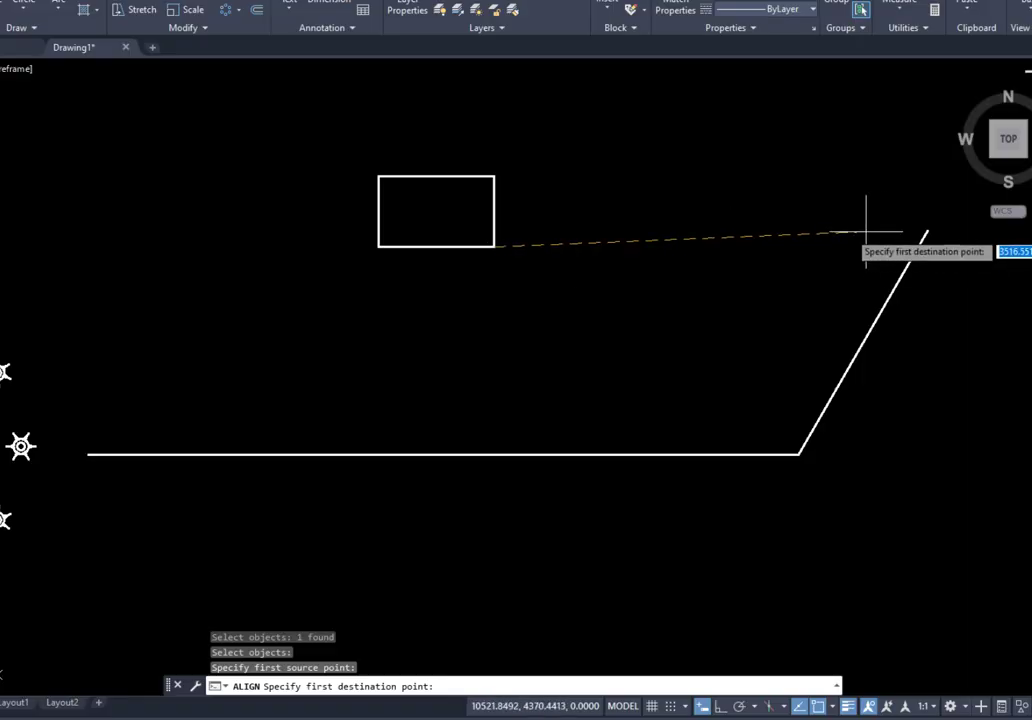
pyautogui.click(924, 228)
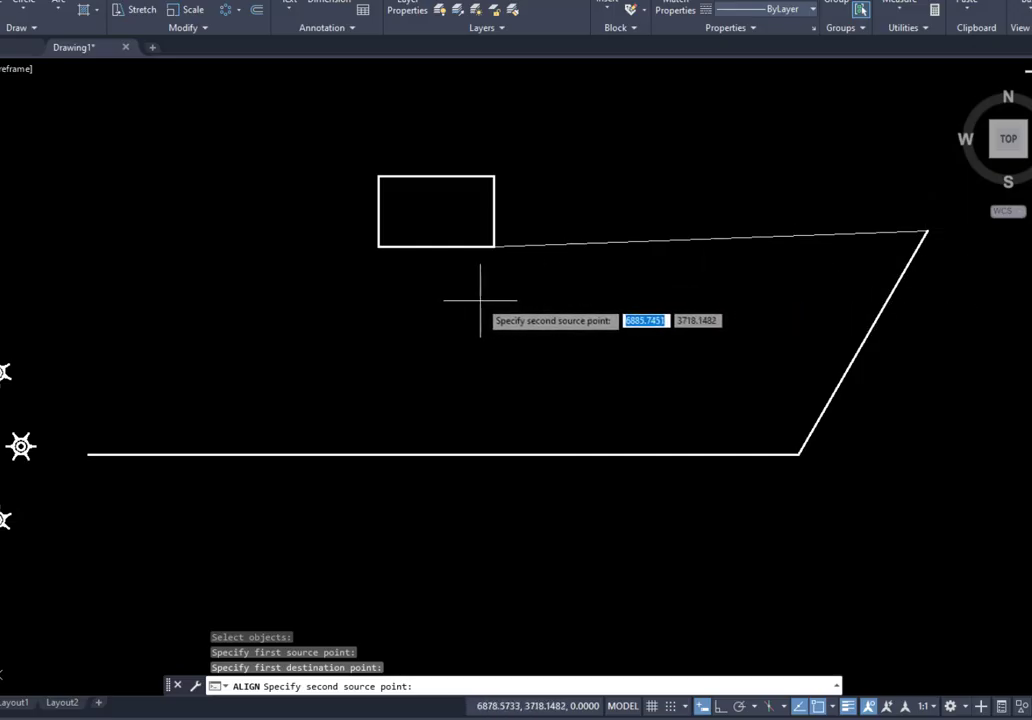
pyautogui.click(378, 246)
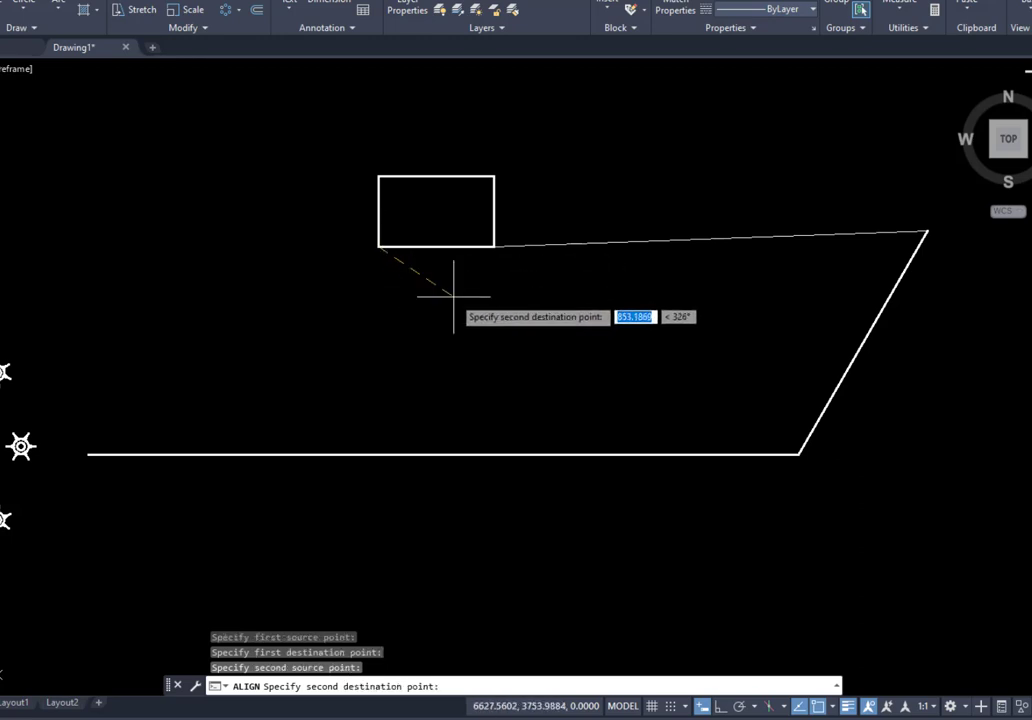
pyautogui.click(798, 454)
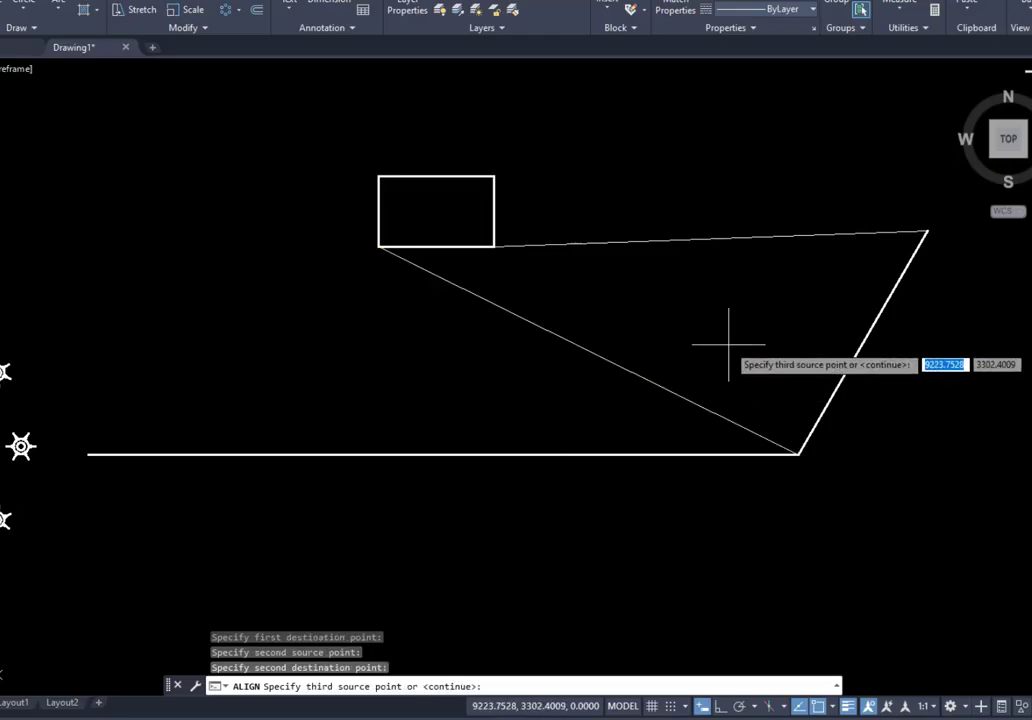
pyautogui.press('Return')
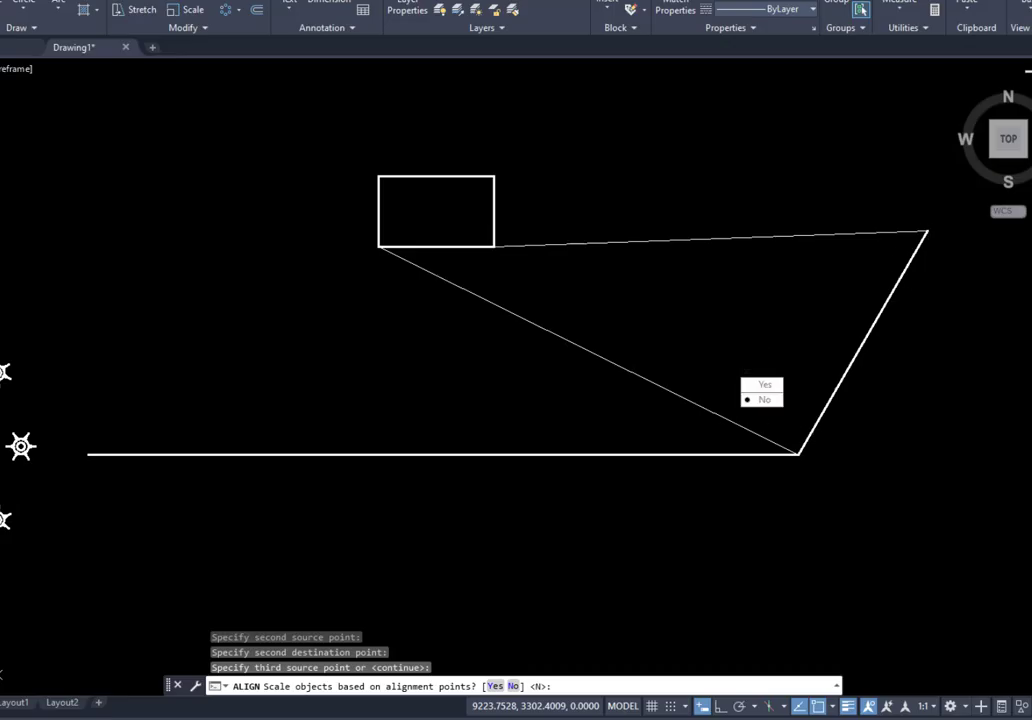
pyautogui.click(763, 401)
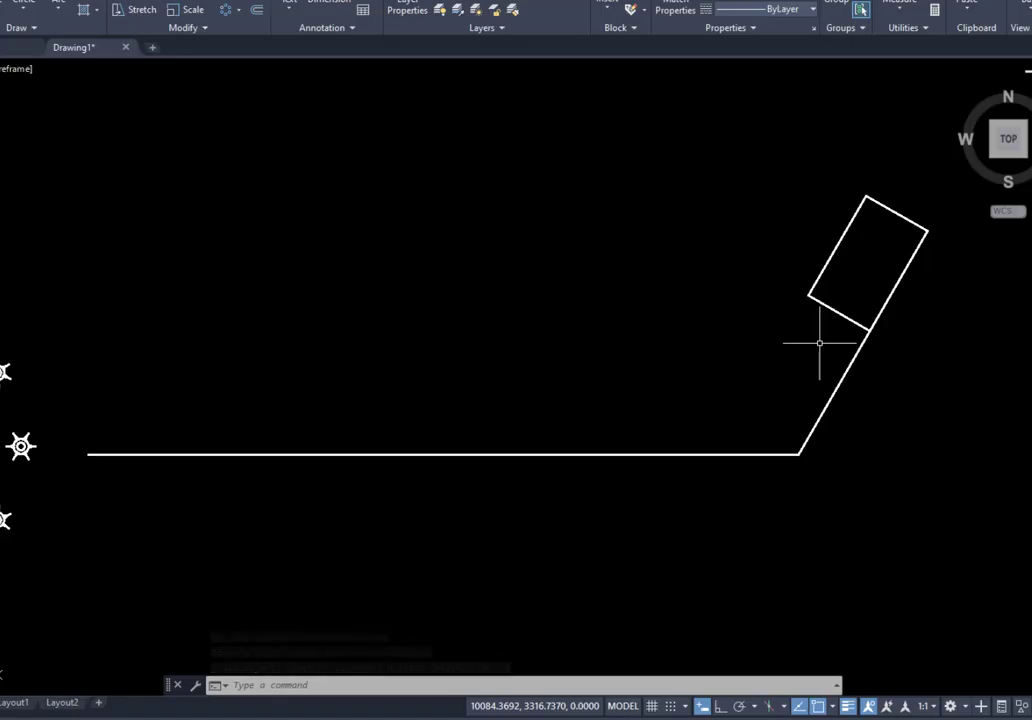
# Align the tilted rectangle to the horizontal line with scaling, matching its edge on the slanted line to the horizontal line's right and left endpoints
pyautogui.click(205, 29)
pyautogui.click(118, 65)
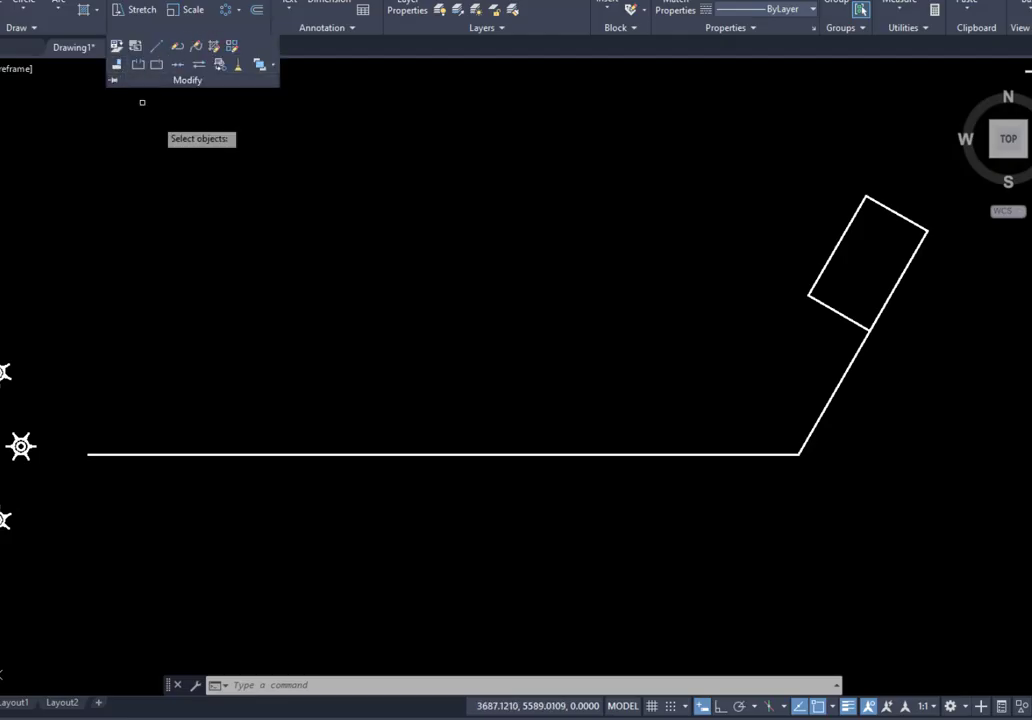
pyautogui.click(816, 277)
pyautogui.press('Return')
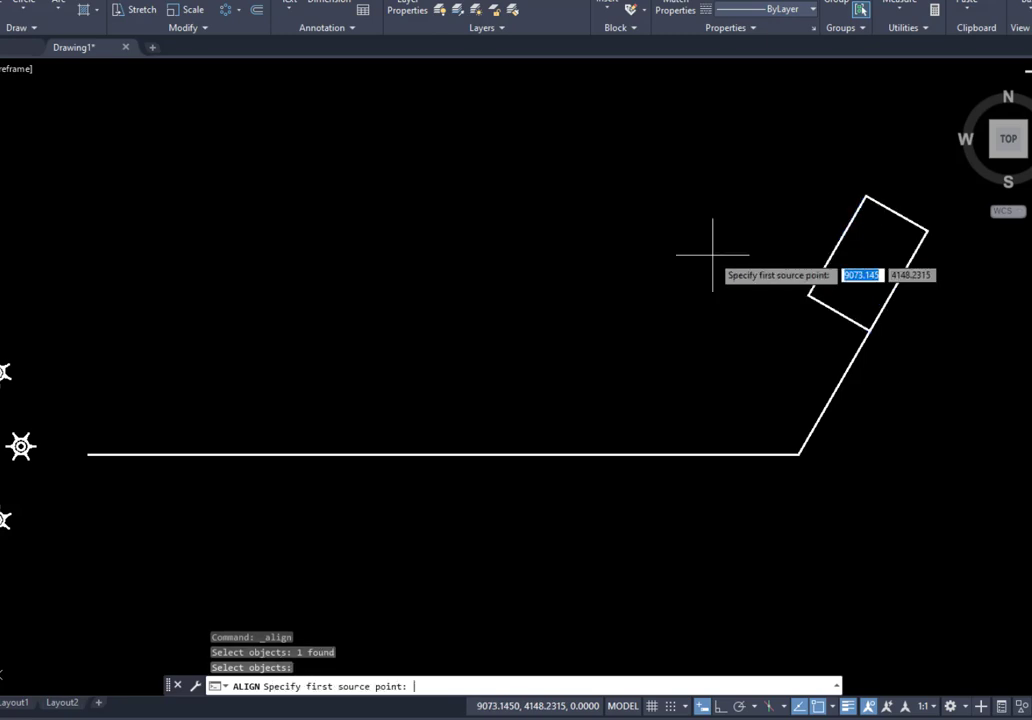
pyautogui.click(924, 235)
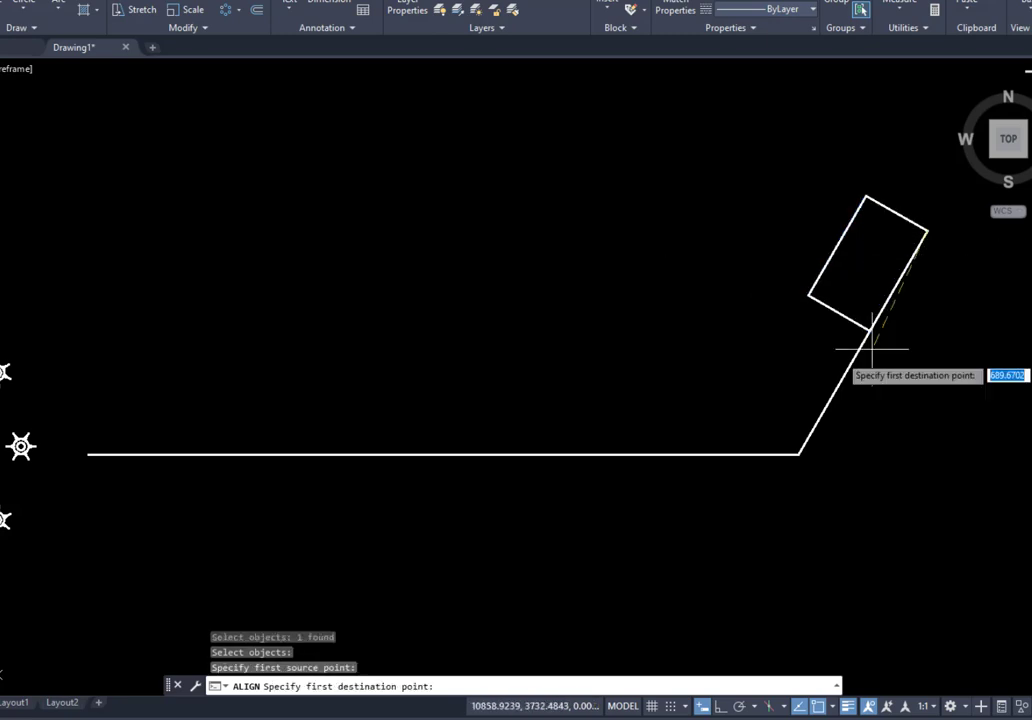
pyautogui.click(798, 454)
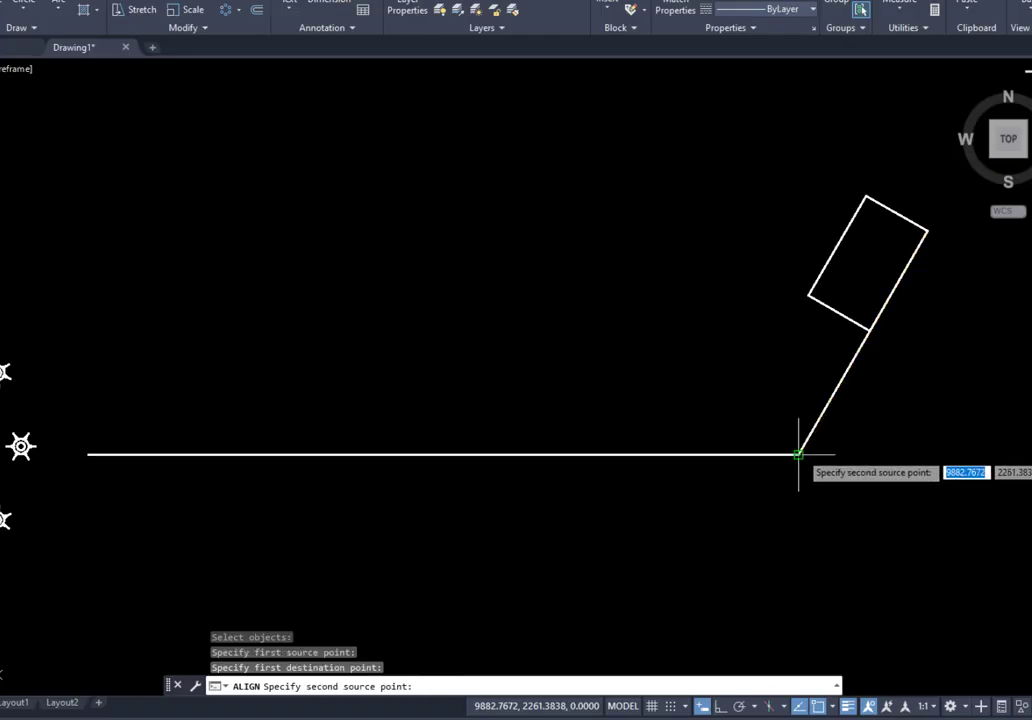
pyautogui.click(868, 330)
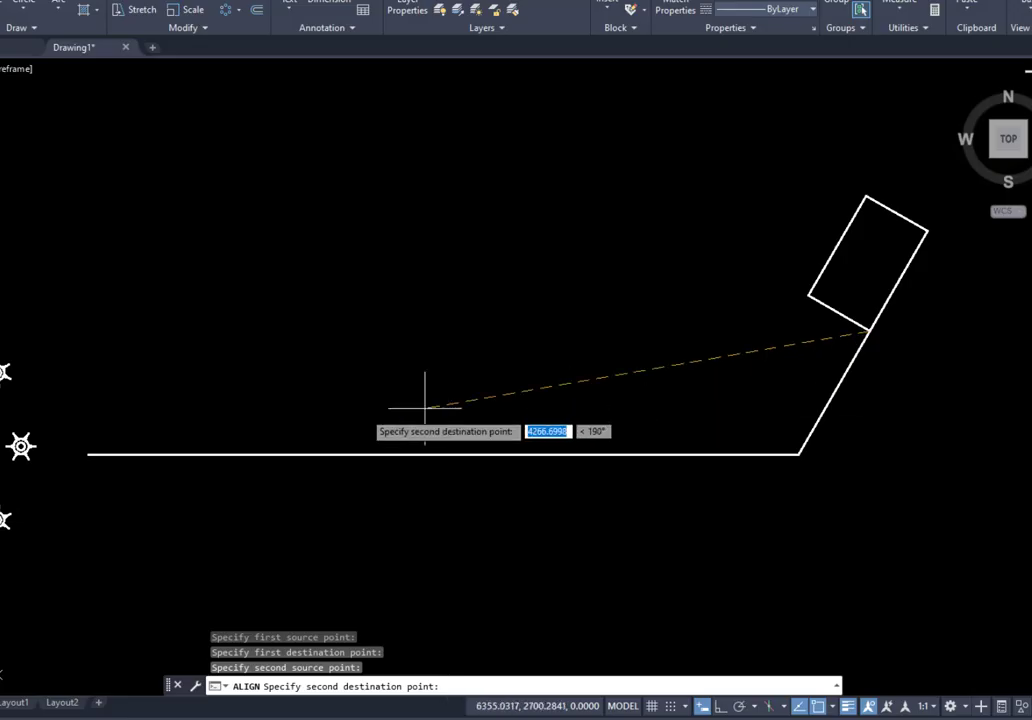
pyautogui.click(88, 454)
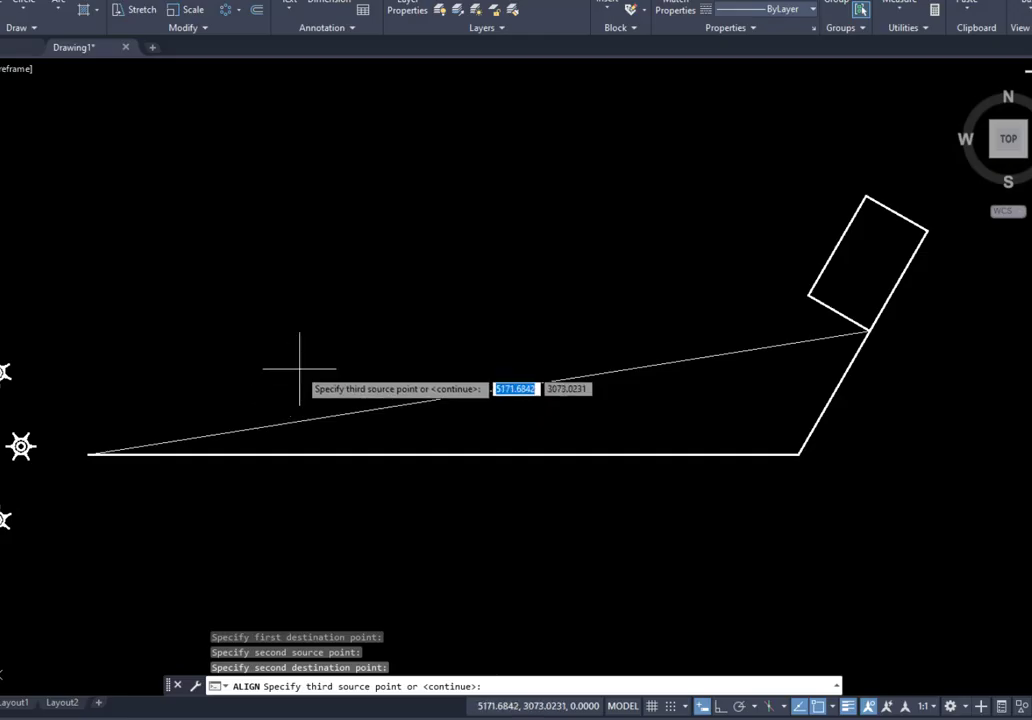
pyautogui.press('Return')
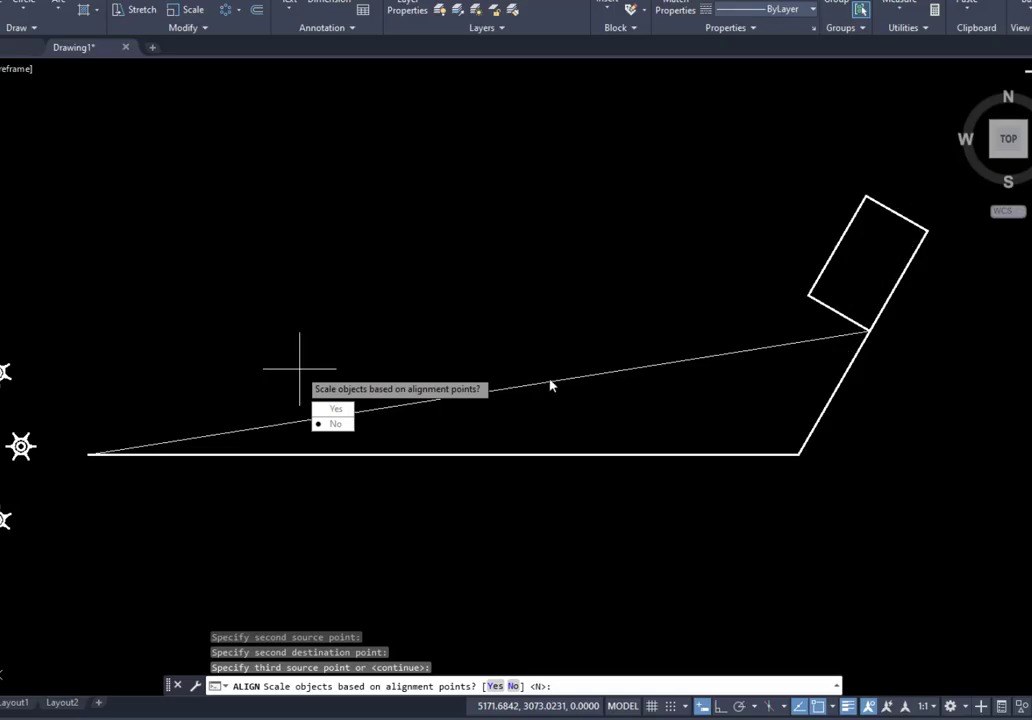
pyautogui.click(337, 411)
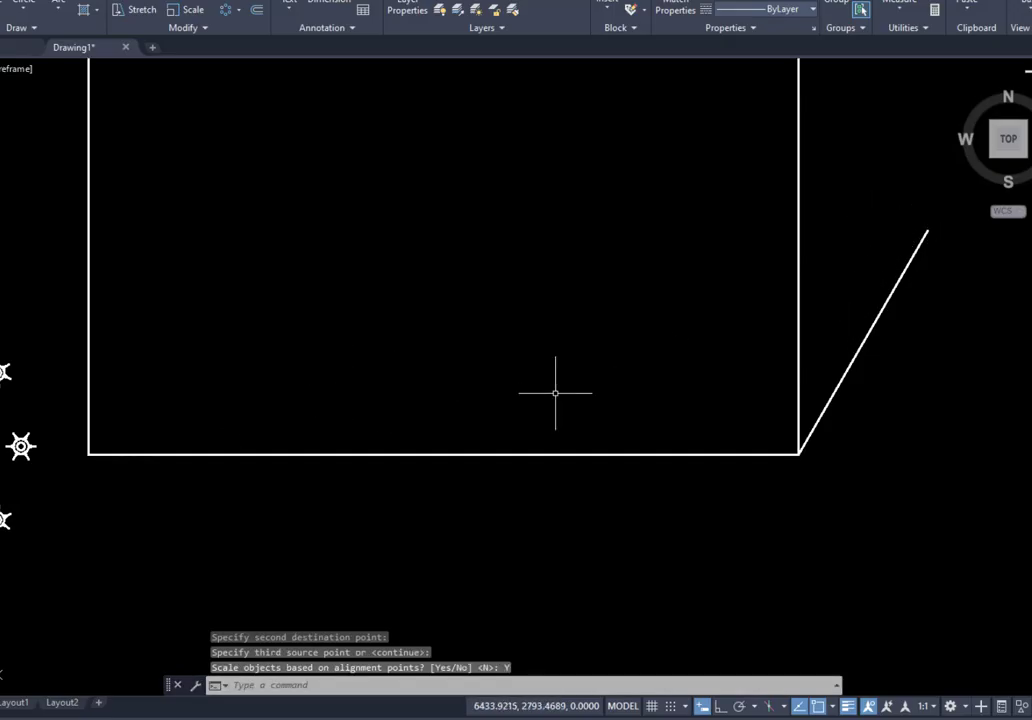
pyautogui.scroll(-3, 507, 428)
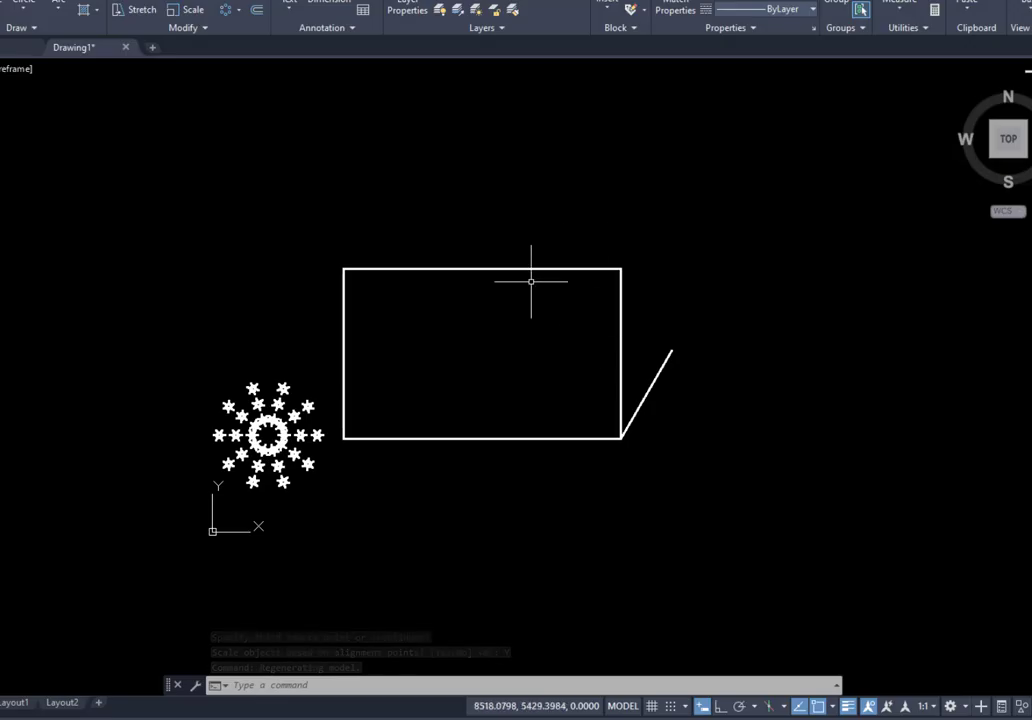
# Break a gap in the upper half of the slanted line by picking two points on it with the Break command
pyautogui.click(194, 33)
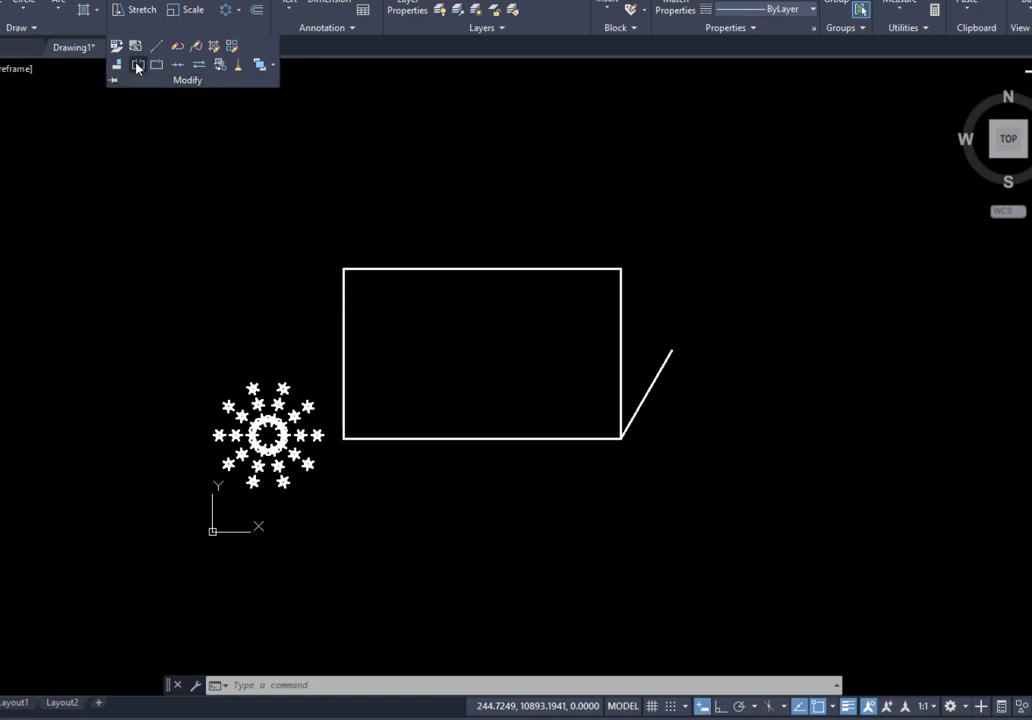
pyautogui.click(137, 66)
pyautogui.scroll(4, 675, 400)
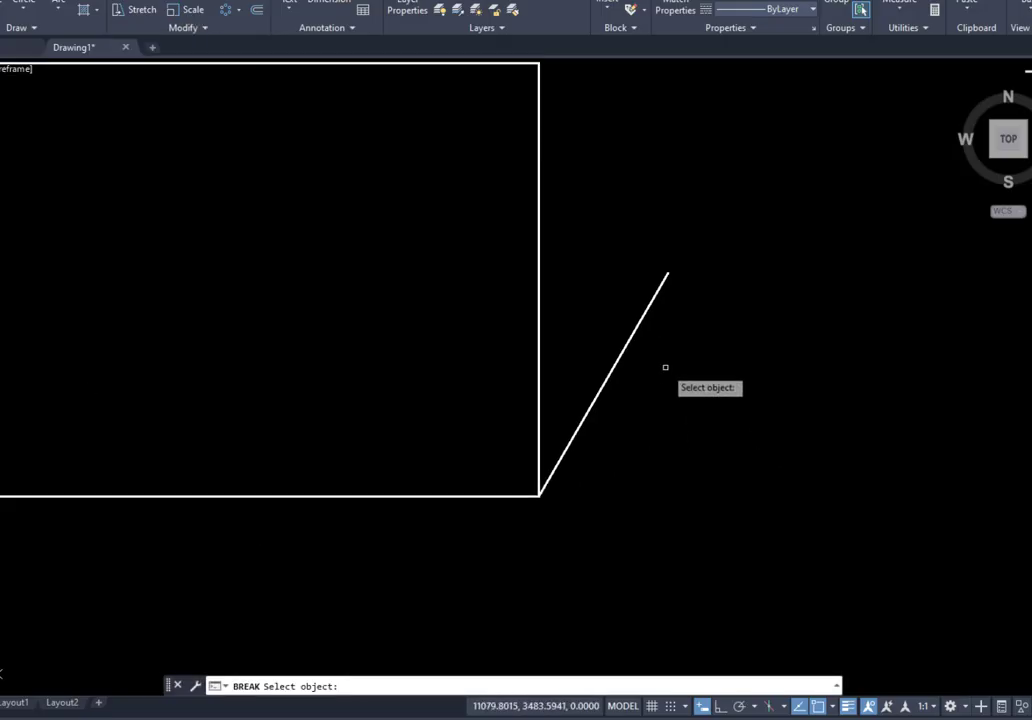
pyautogui.scroll(4, 665, 367)
pyautogui.scroll(-2, 631, 387)
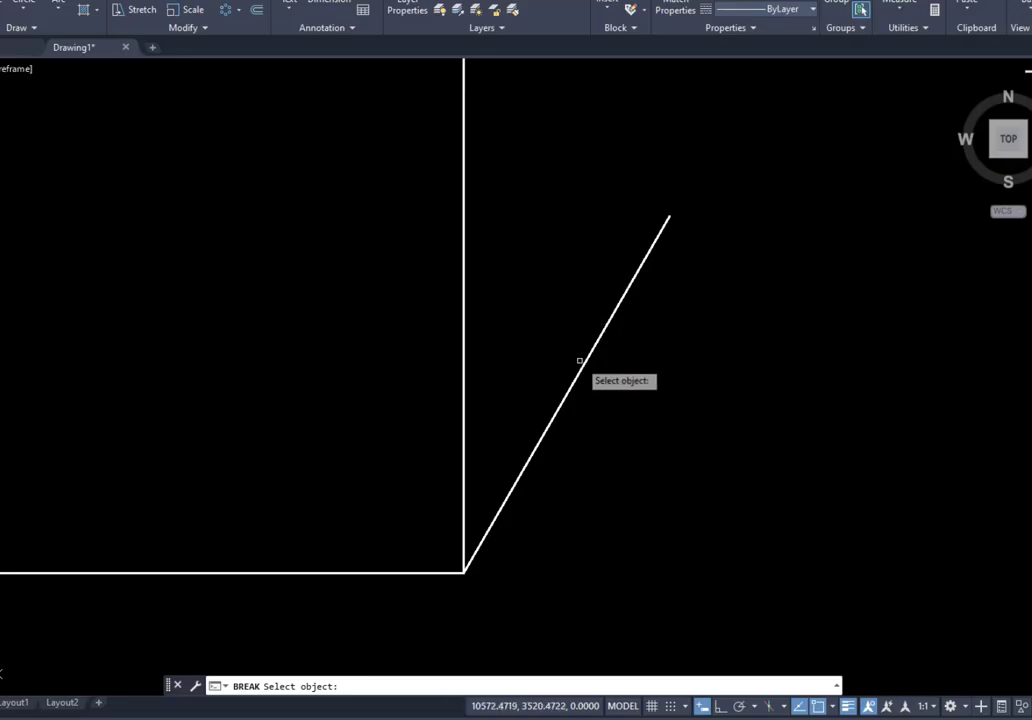
pyautogui.click(593, 348)
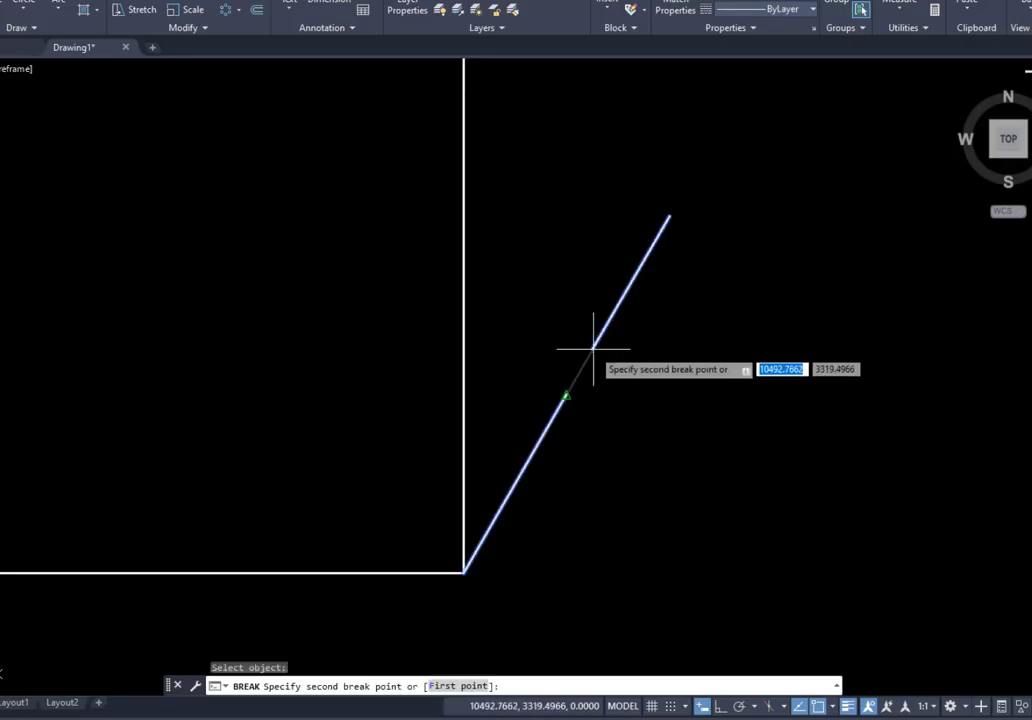
pyautogui.click(638, 296)
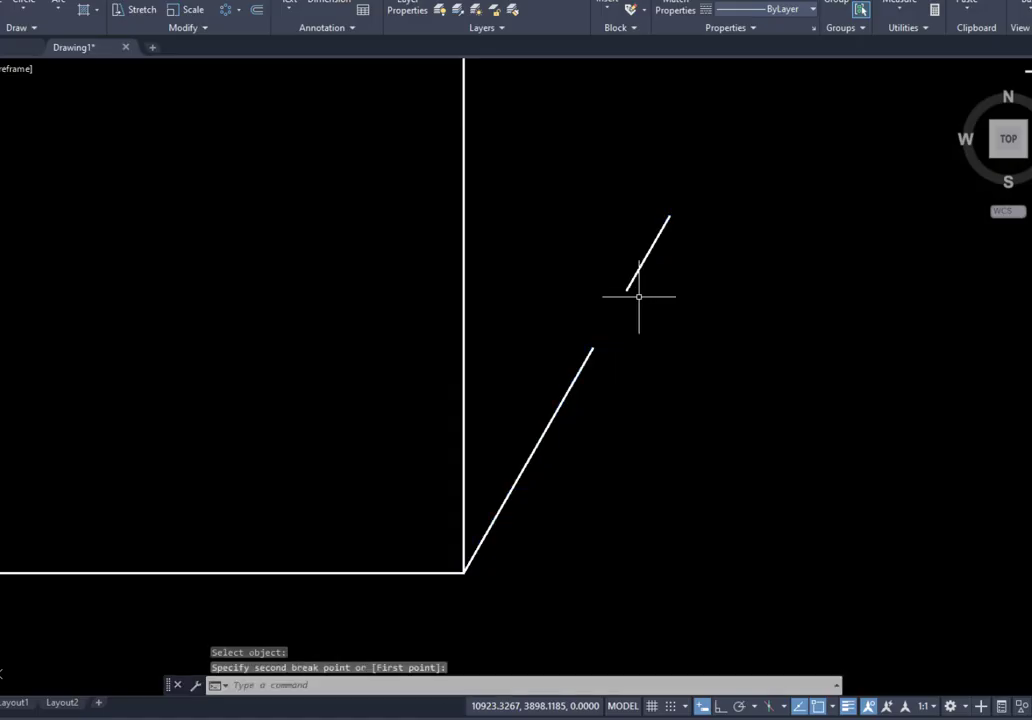
# Break a gap in the short upper piece of the slanted line, using the First point option to pick both break points
pyautogui.click(202, 28)
pyautogui.click(140, 66)
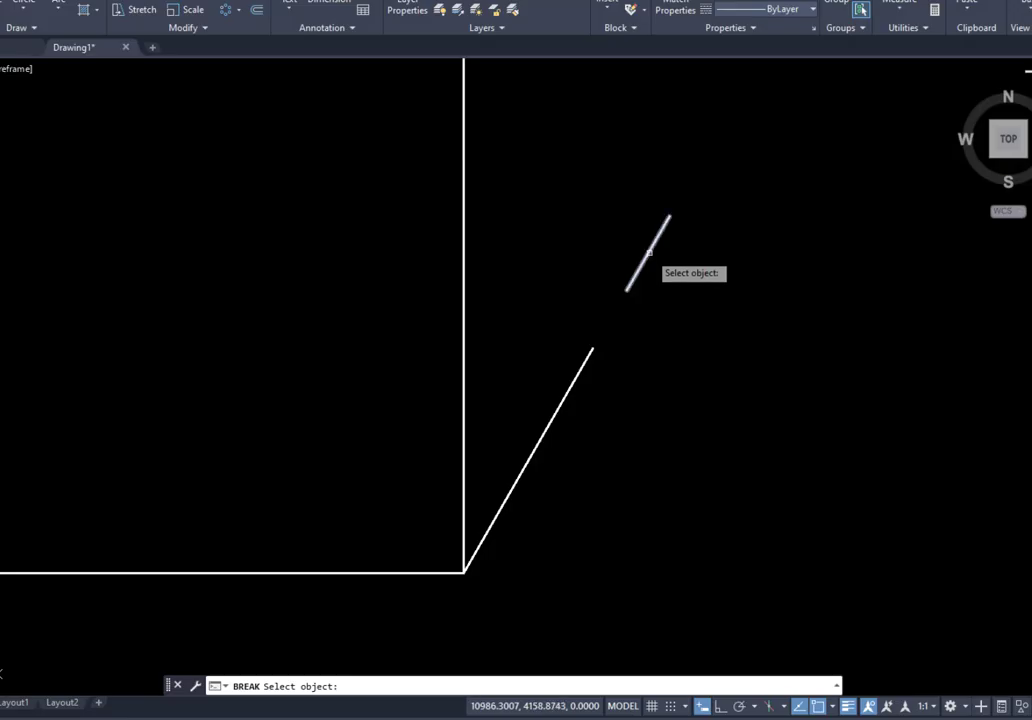
pyautogui.scroll(2, 646, 257)
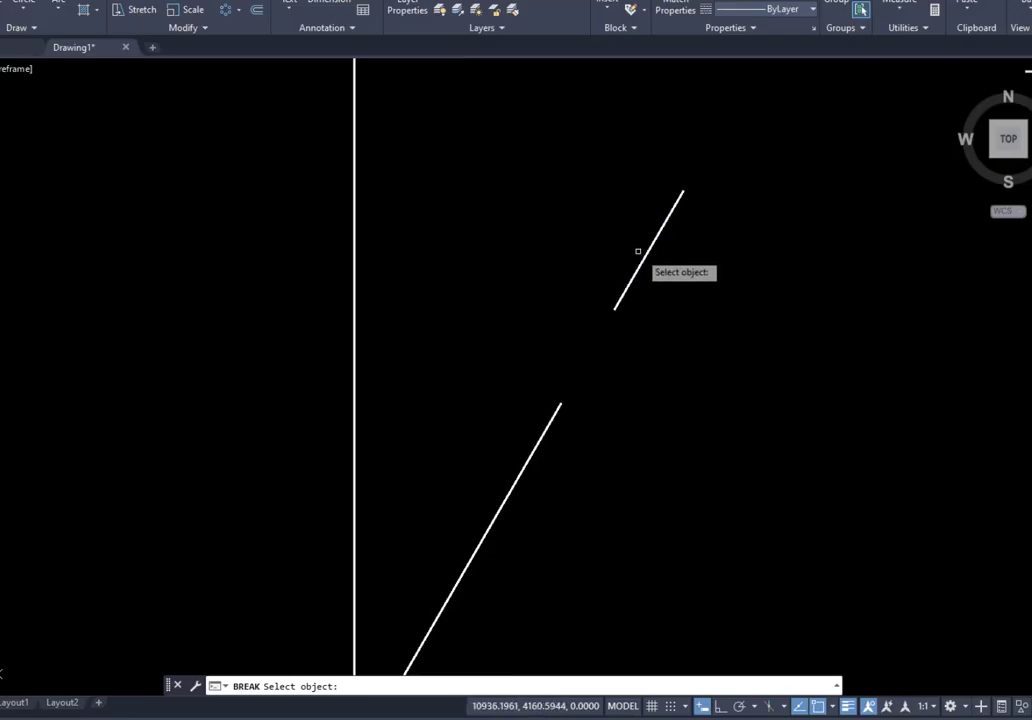
pyautogui.click(643, 258)
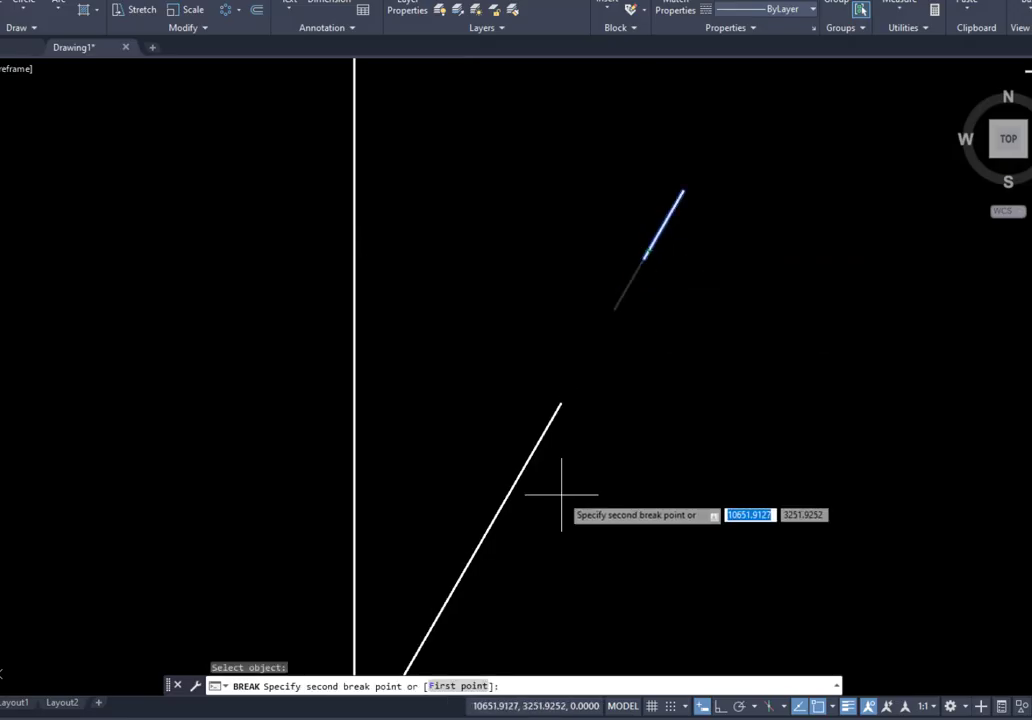
pyautogui.click(457, 686)
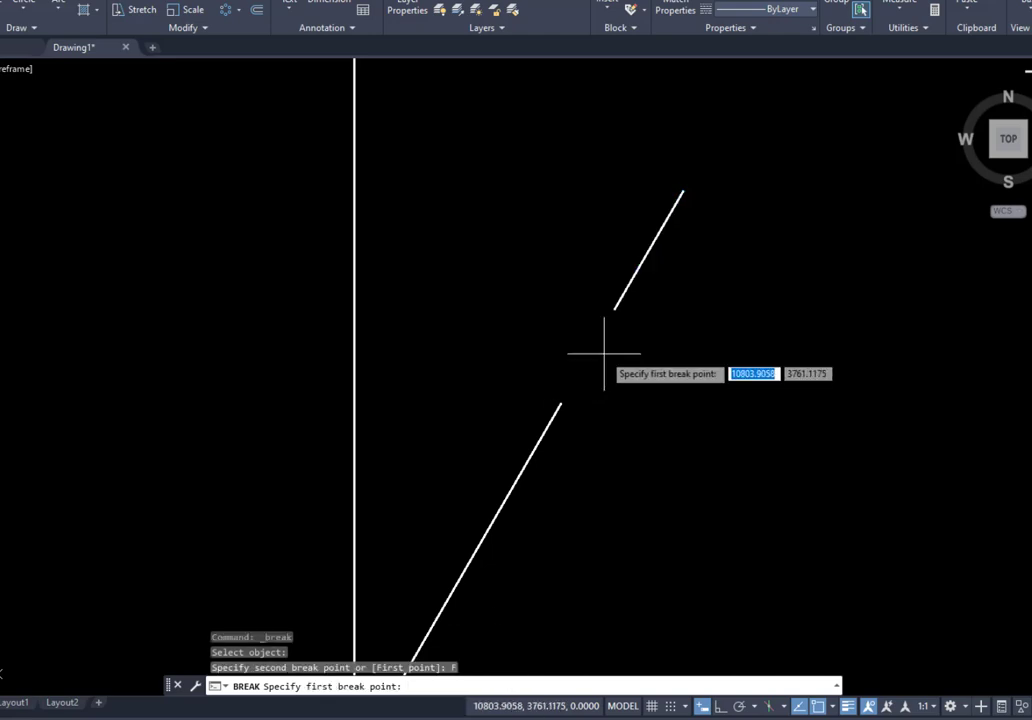
pyautogui.click(648, 251)
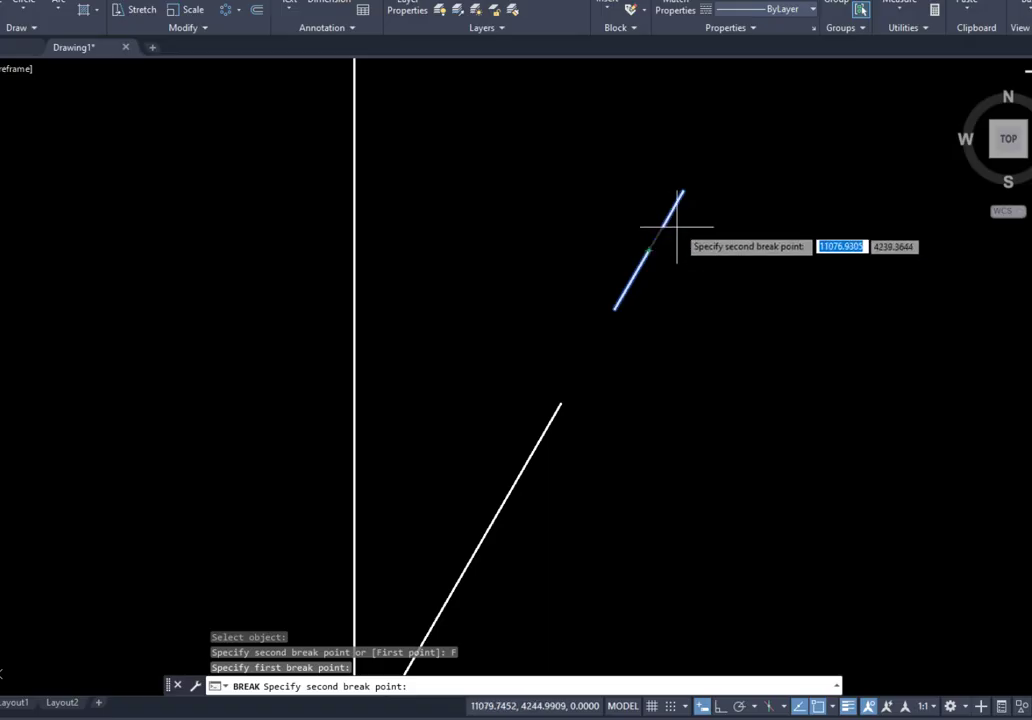
pyautogui.click(683, 224)
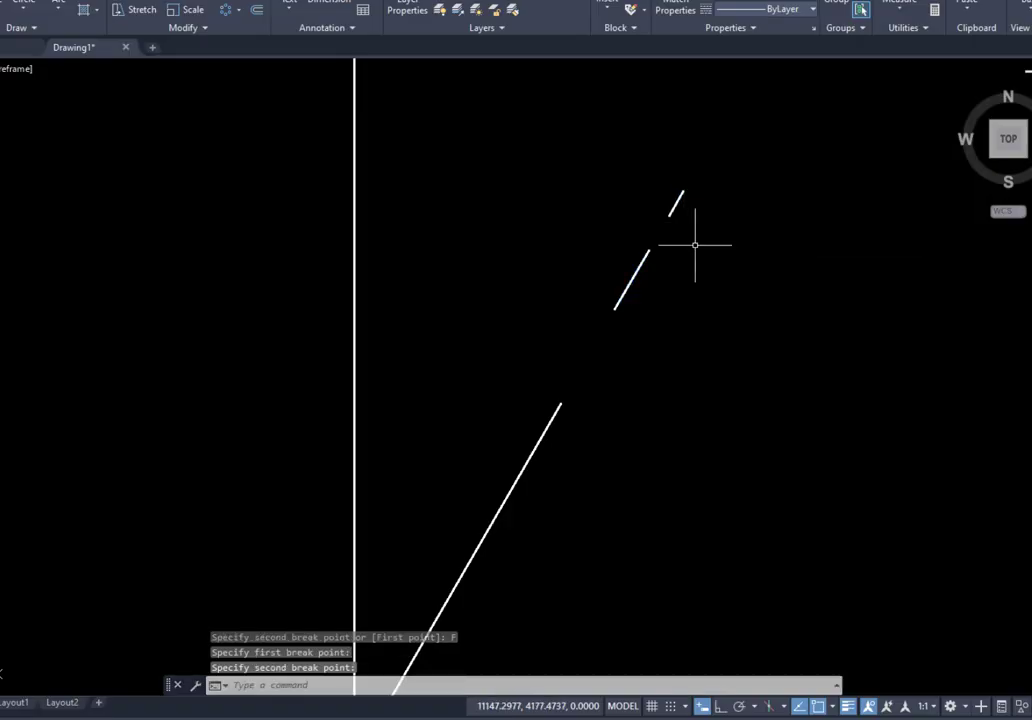
# Split the long lower piece of the slanted line near its middle with Break at Point, and check both halves by selecting them
pyautogui.scroll(-2, 714, 213)
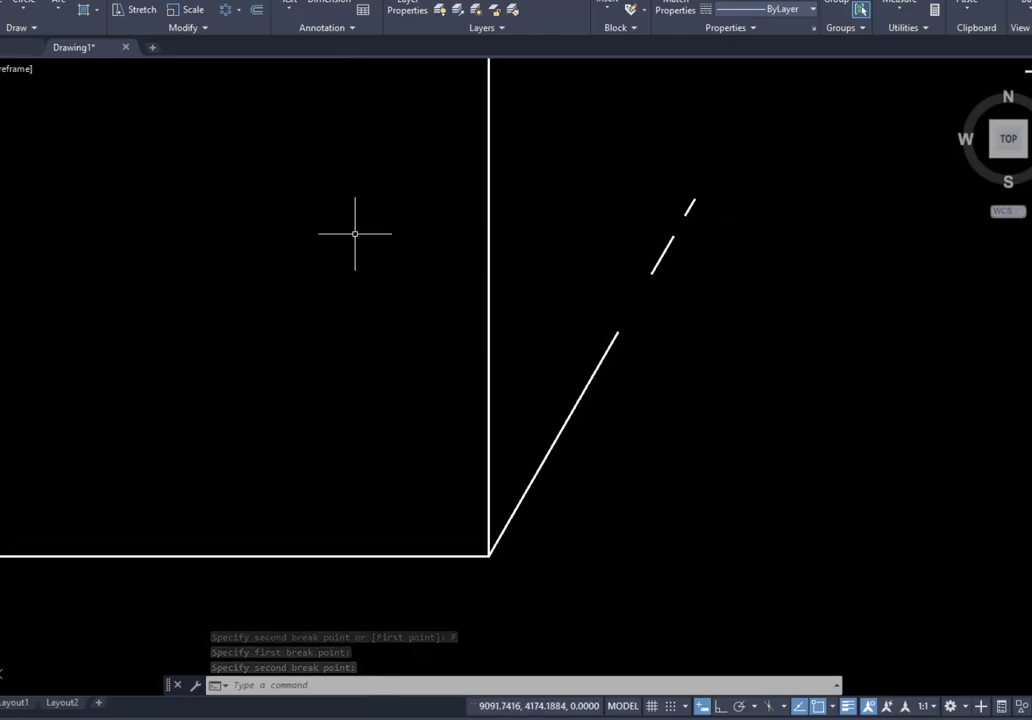
pyautogui.click(206, 29)
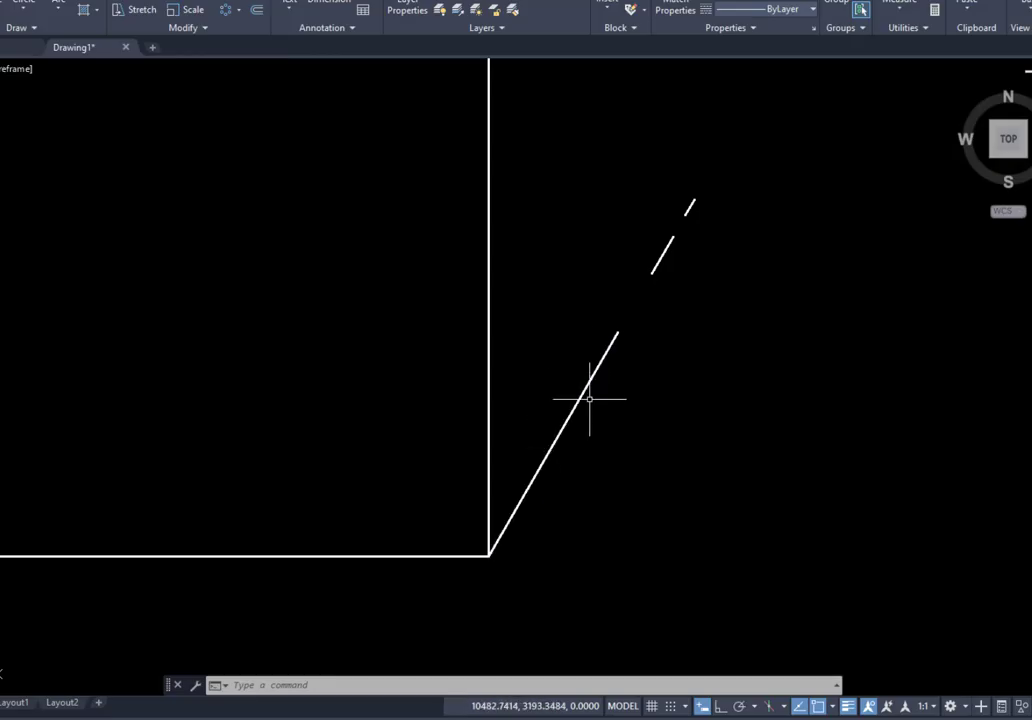
pyautogui.click(209, 29)
pyautogui.click(157, 66)
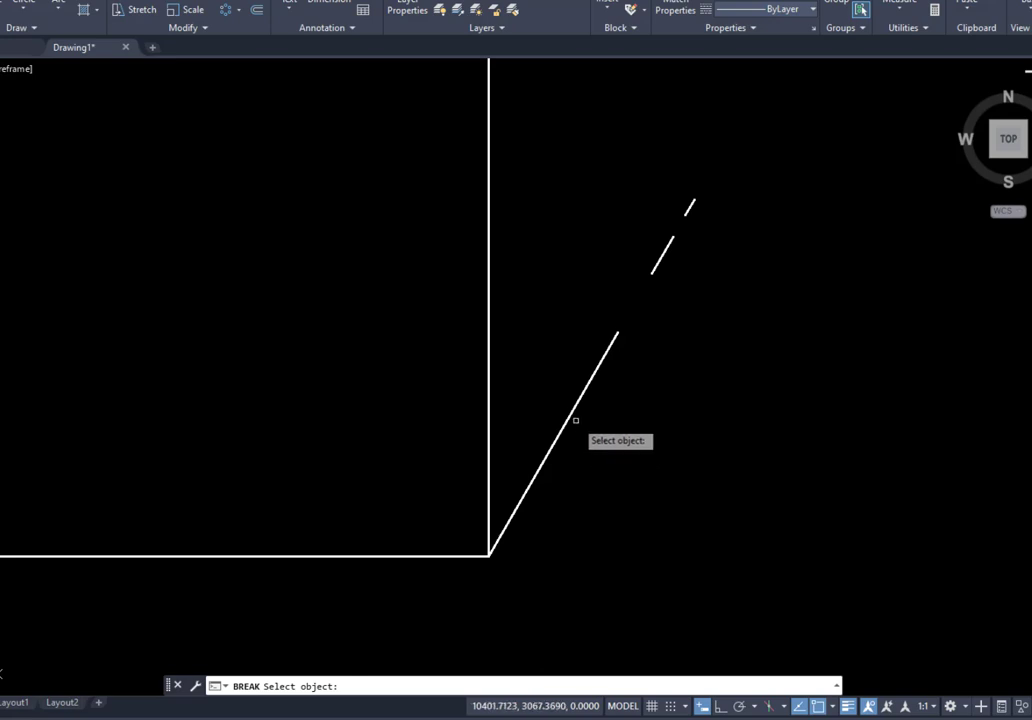
pyautogui.click(568, 414)
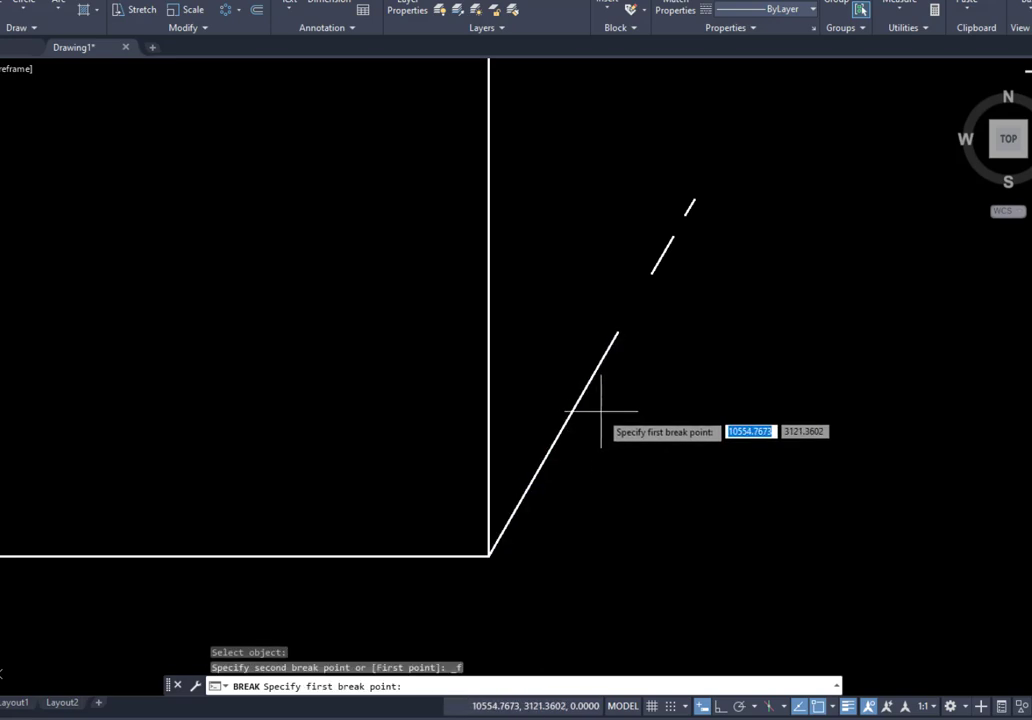
pyautogui.click(553, 442)
pyautogui.click(547, 457)
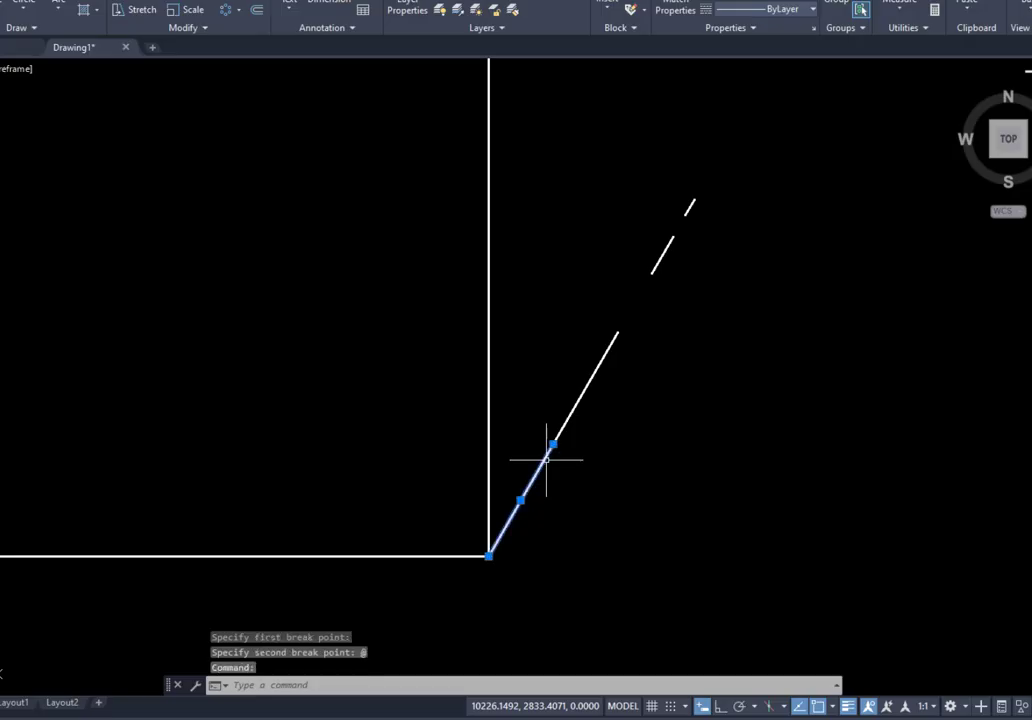
pyautogui.click(566, 419)
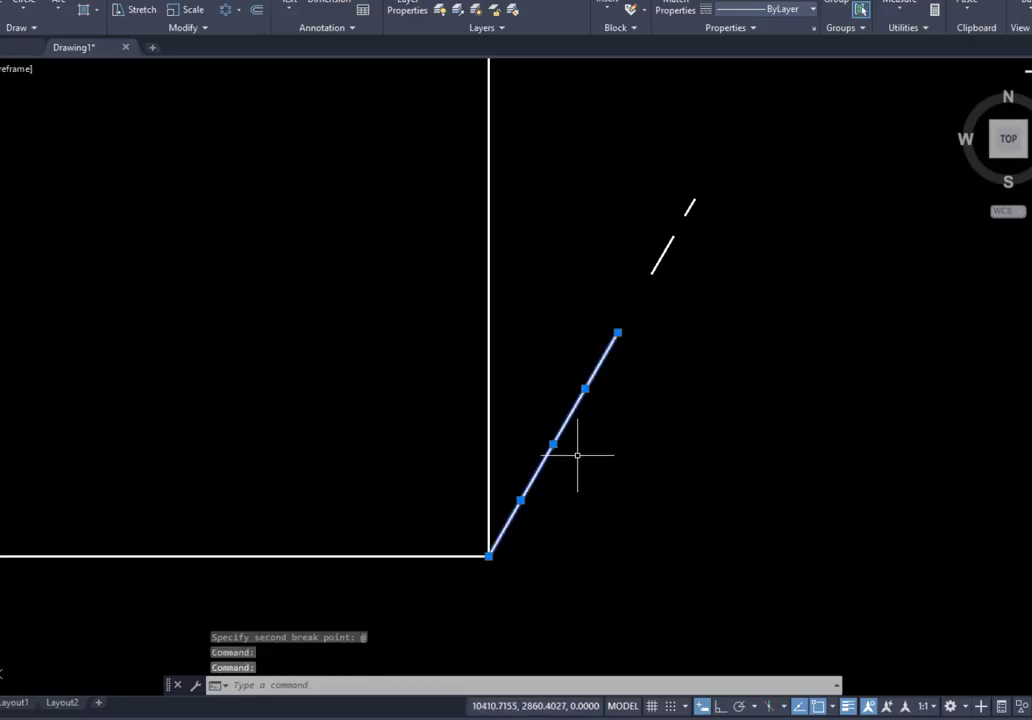
pyautogui.press('Escape')
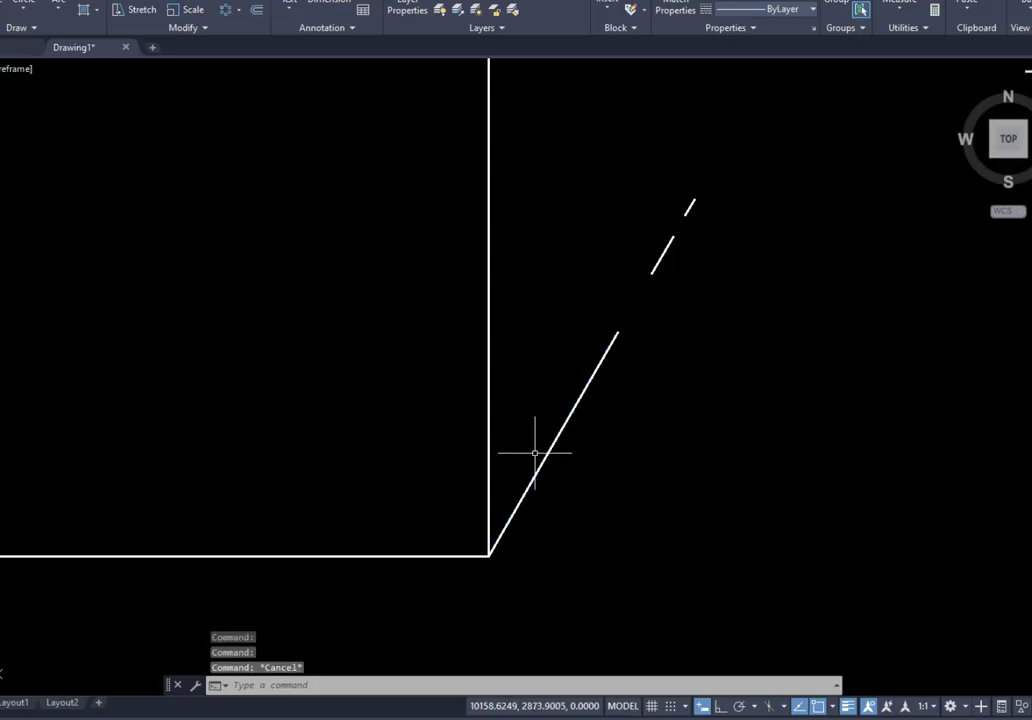
# Join the two touching halves of the lower slanted line into one line, and check the result by selecting it
pyautogui.click(198, 30)
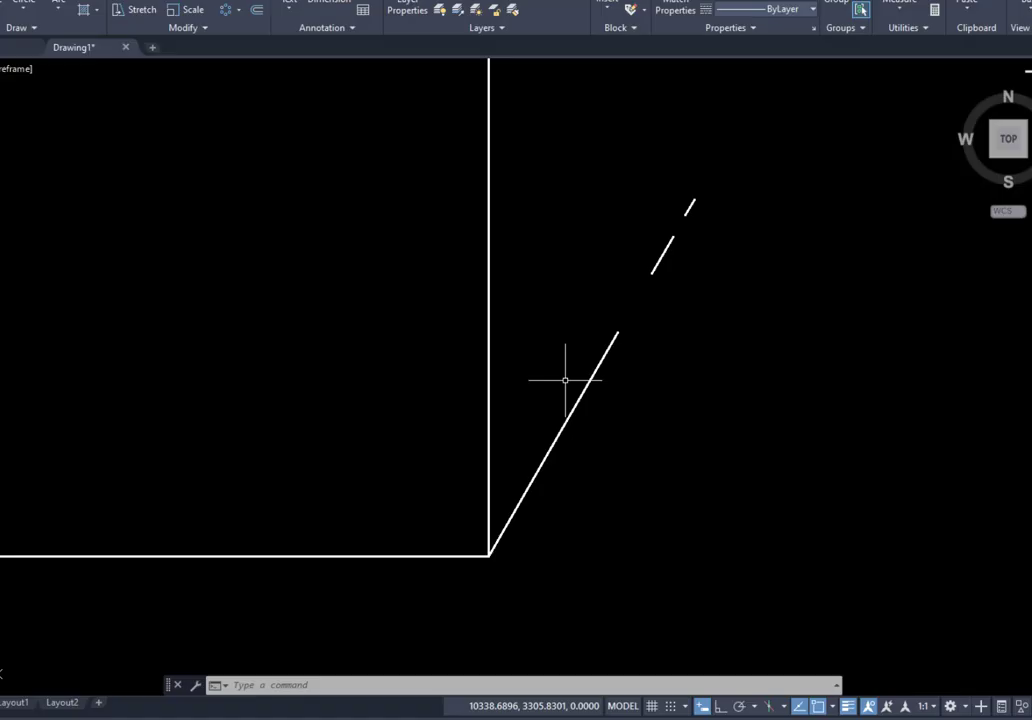
pyautogui.scroll(-2, 565, 380)
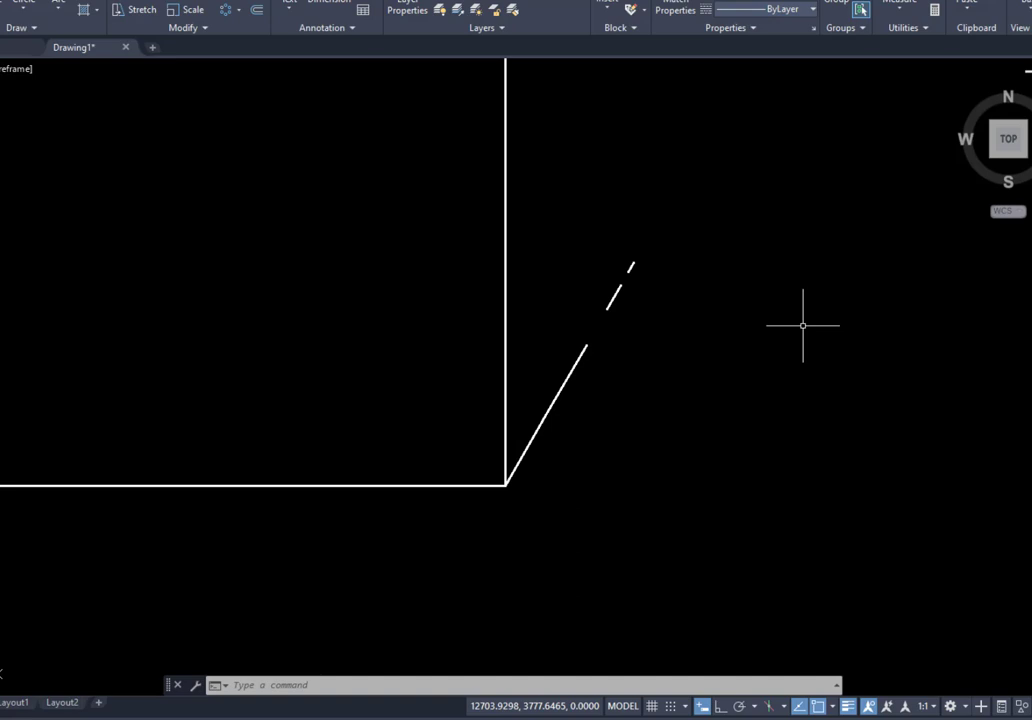
pyautogui.click(204, 30)
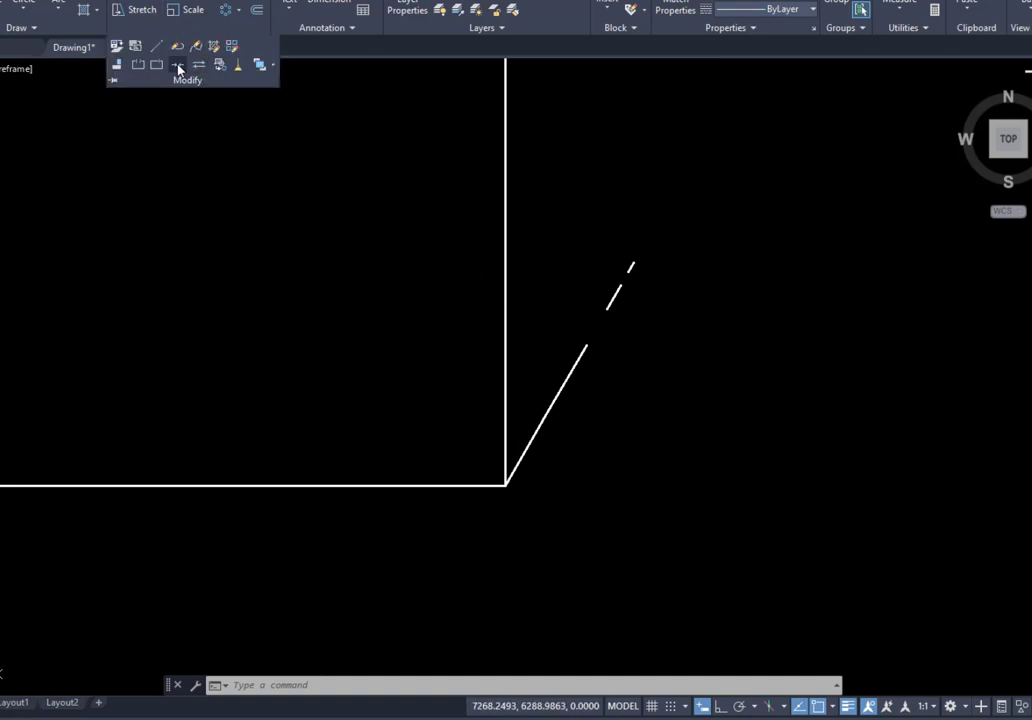
pyautogui.click(179, 68)
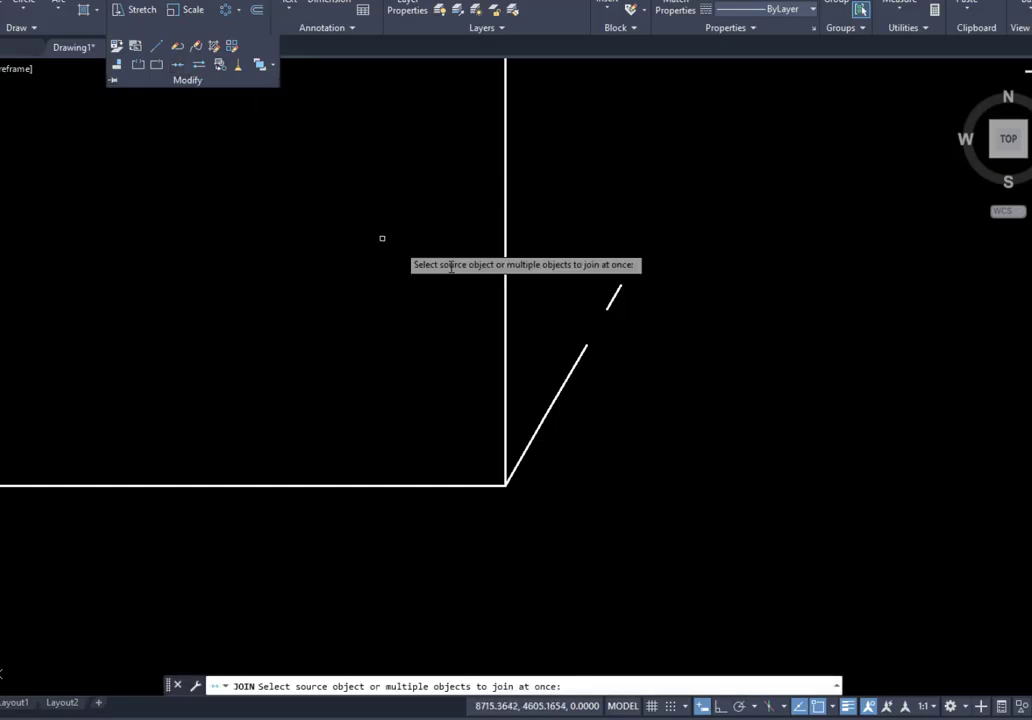
pyautogui.click(570, 378)
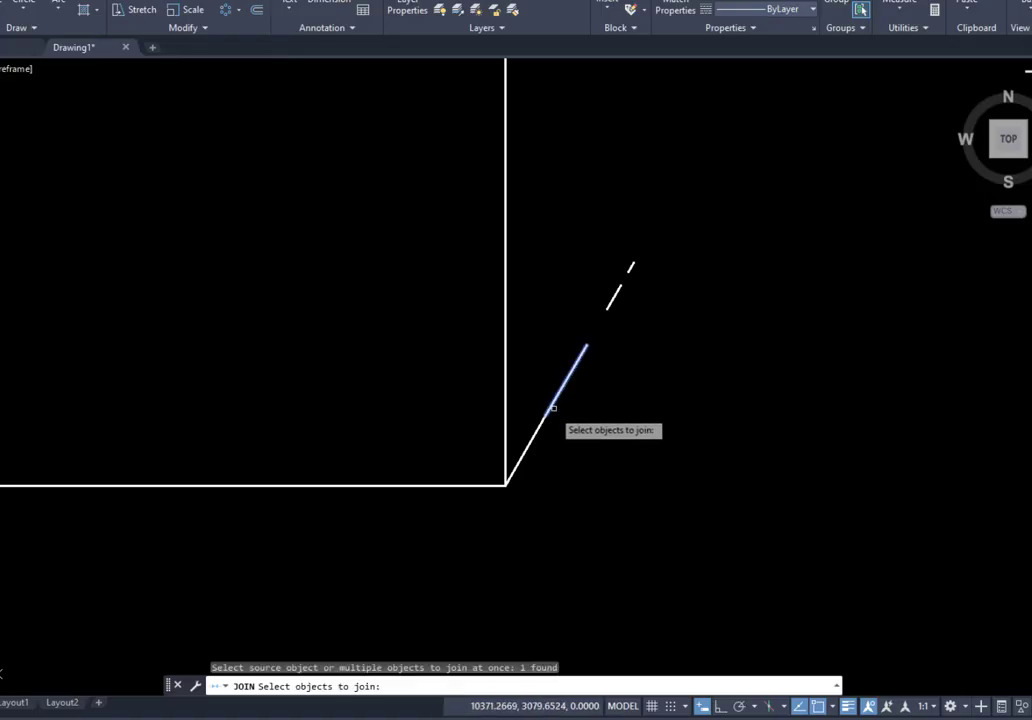
pyautogui.scroll(2, 539, 428)
pyautogui.click(536, 437)
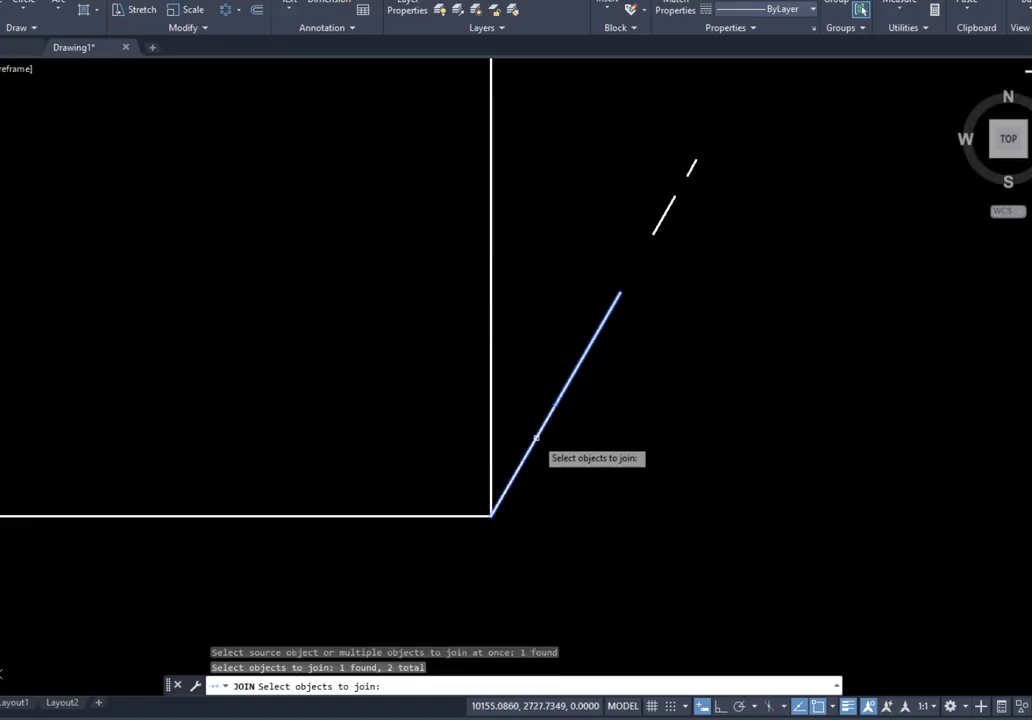
pyautogui.press('Return')
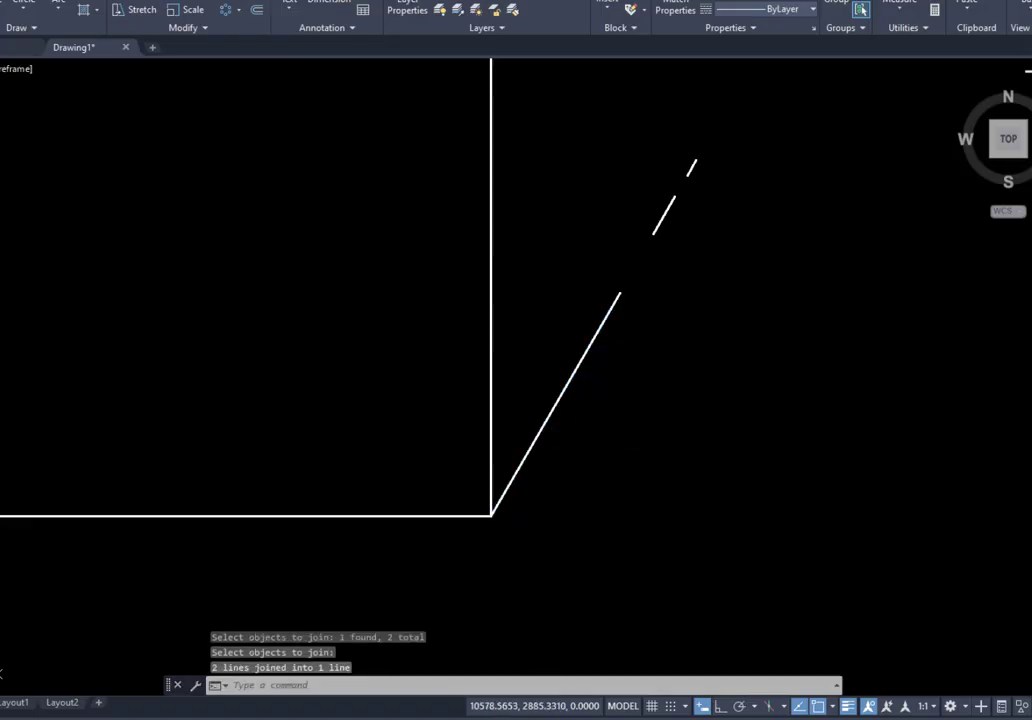
pyautogui.click(573, 371)
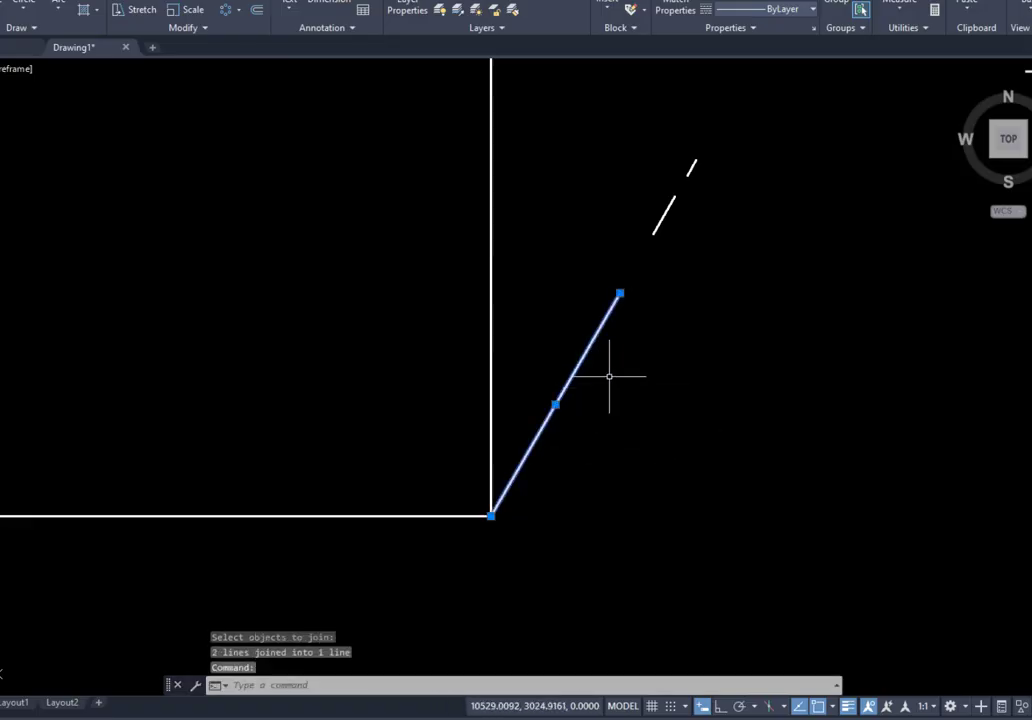
pyautogui.press('Escape')
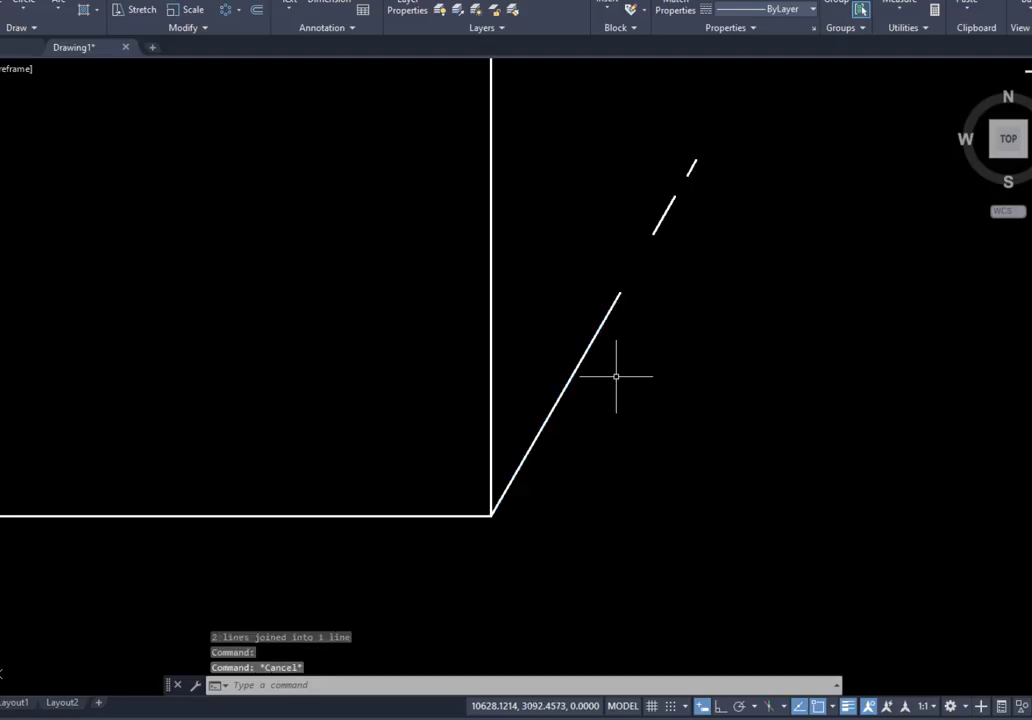
# Join the two short collinear pieces at the upper end of the slanted line across their gap
pyautogui.click(206, 29)
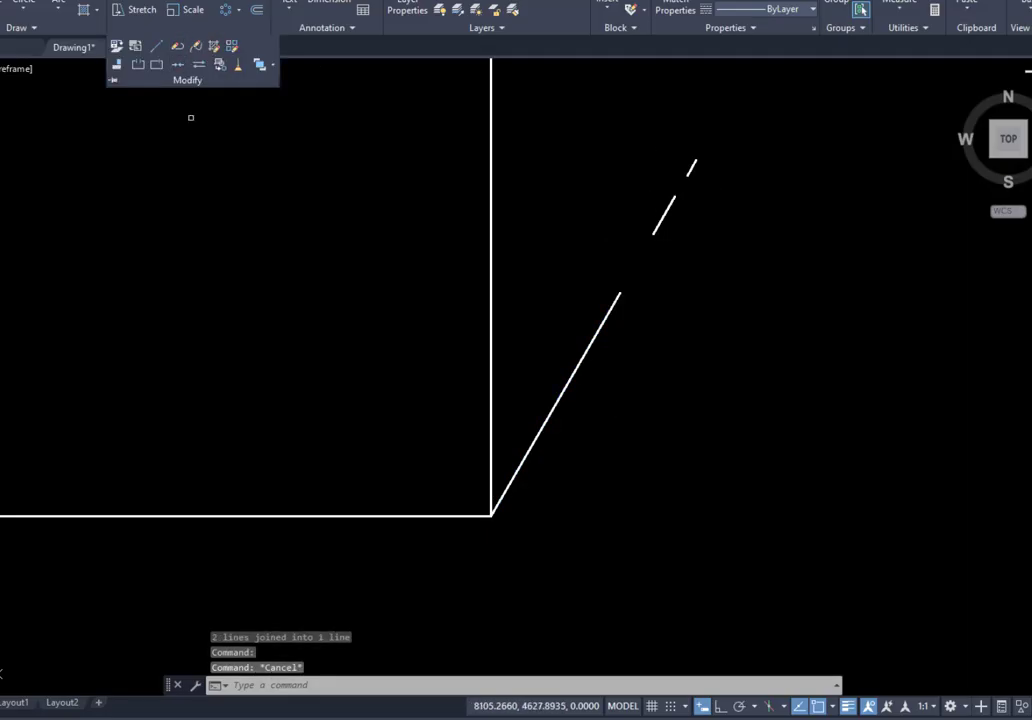
pyautogui.click(178, 47)
pyautogui.click(669, 206)
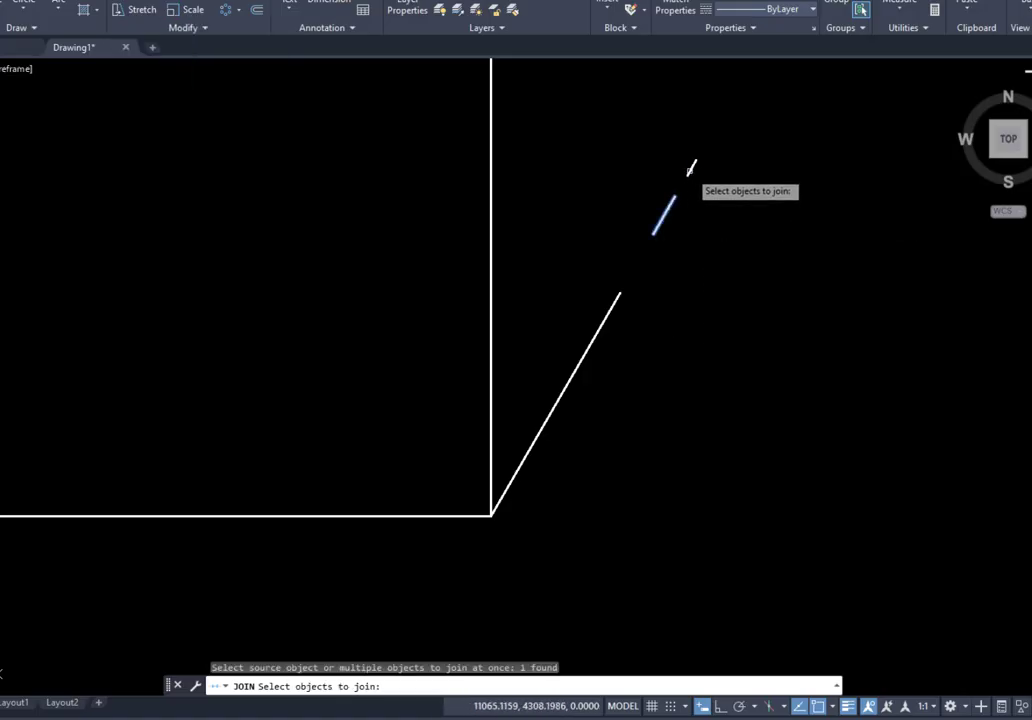
pyautogui.click(691, 167)
pyautogui.press('Return')
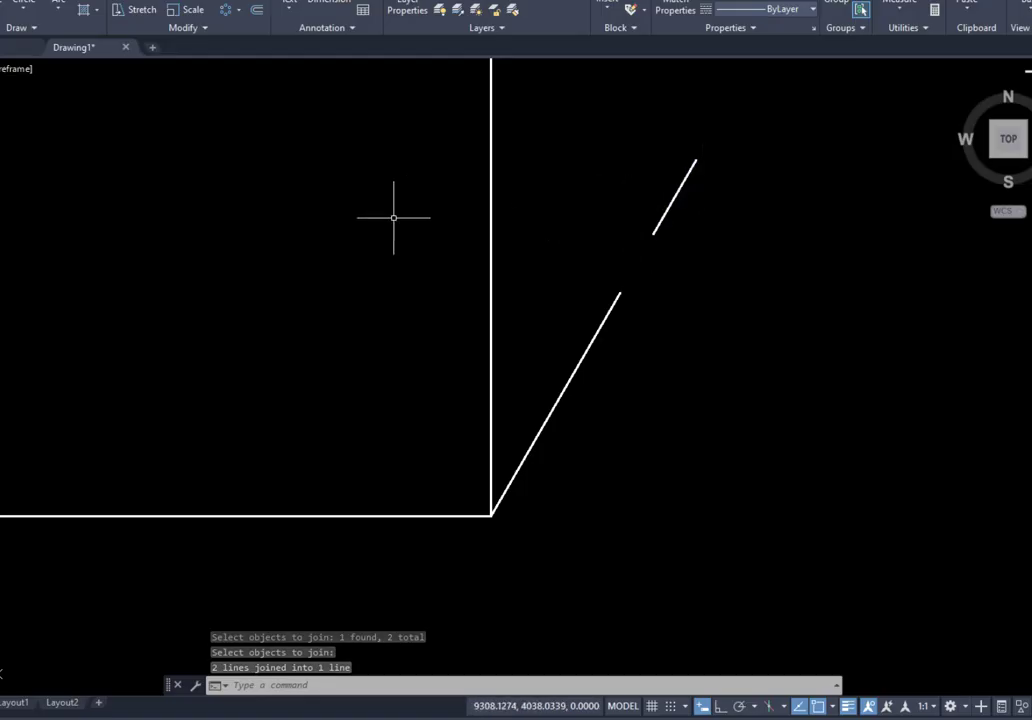
# Draw four connected freehand lines from the upper slanted piece's lower end round to its upper end, closing a five-sided shape
pyautogui.moveTo(737, 196); pyautogui.dragTo(670, 239, button='middle')
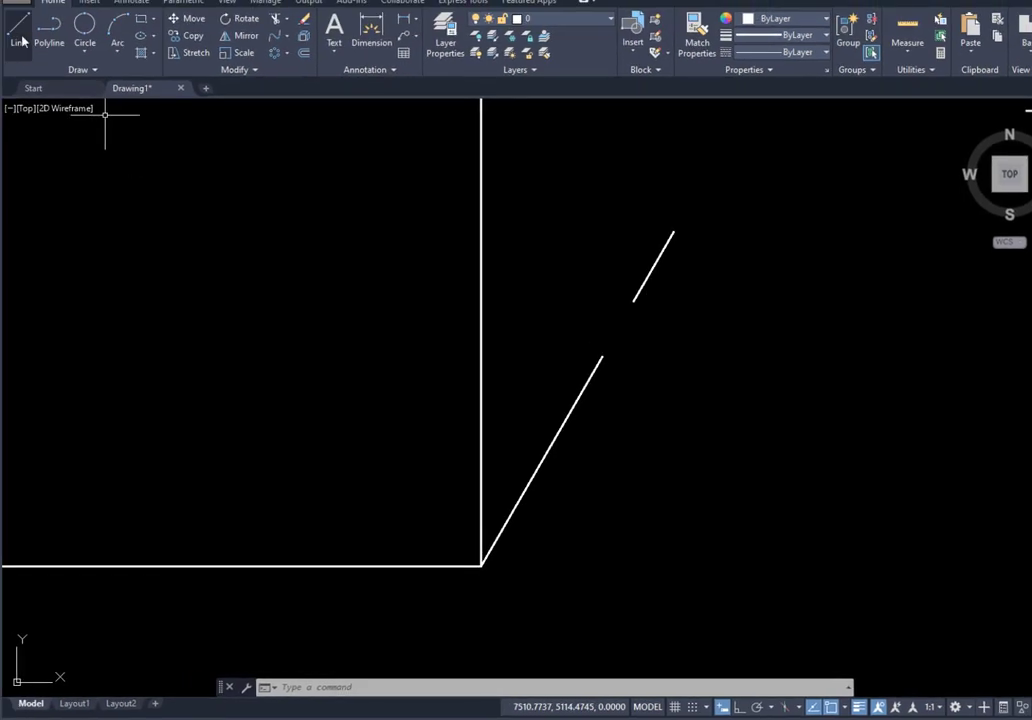
pyautogui.click(18, 32)
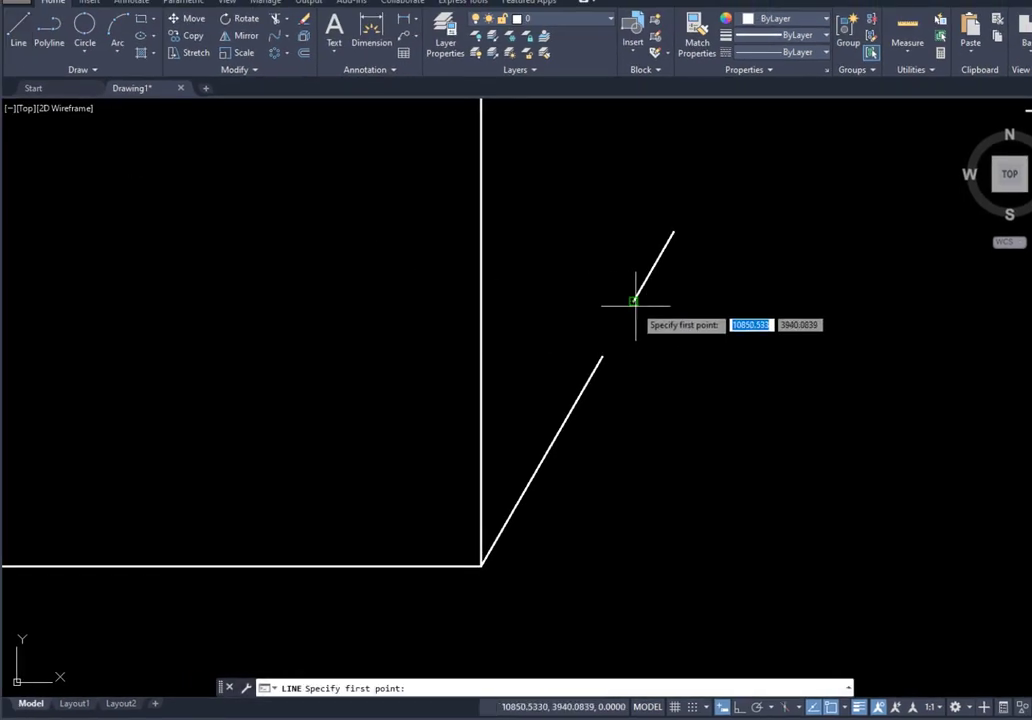
pyautogui.click(634, 301)
pyautogui.click(696, 397)
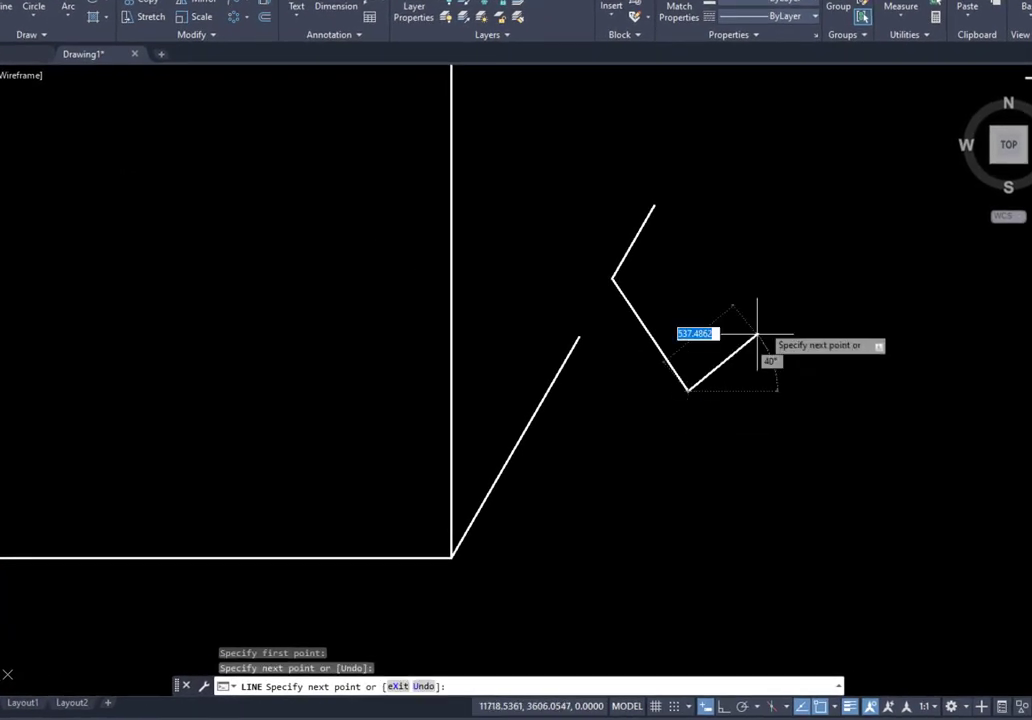
pyautogui.click(770, 334)
pyautogui.click(833, 201)
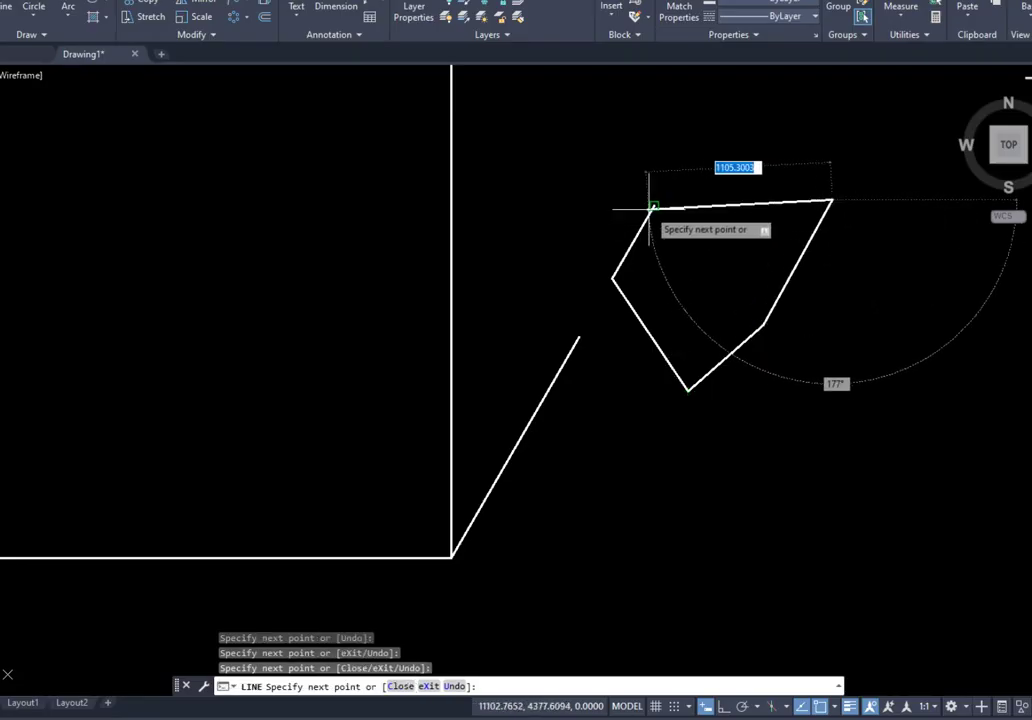
pyautogui.click(653, 205)
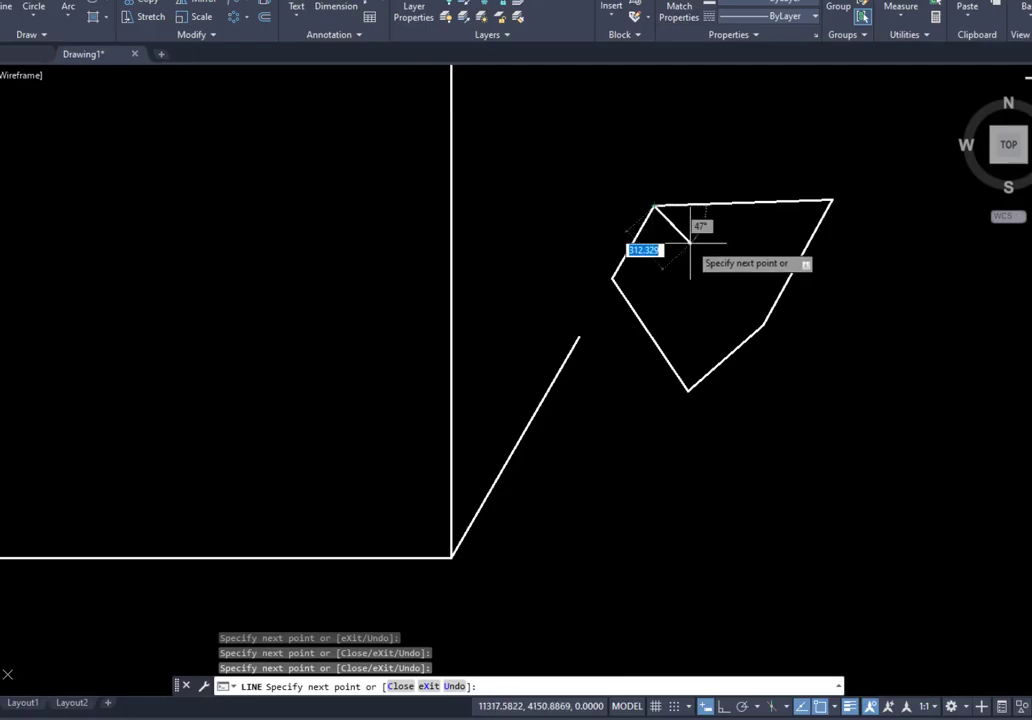
pyautogui.press('Return')
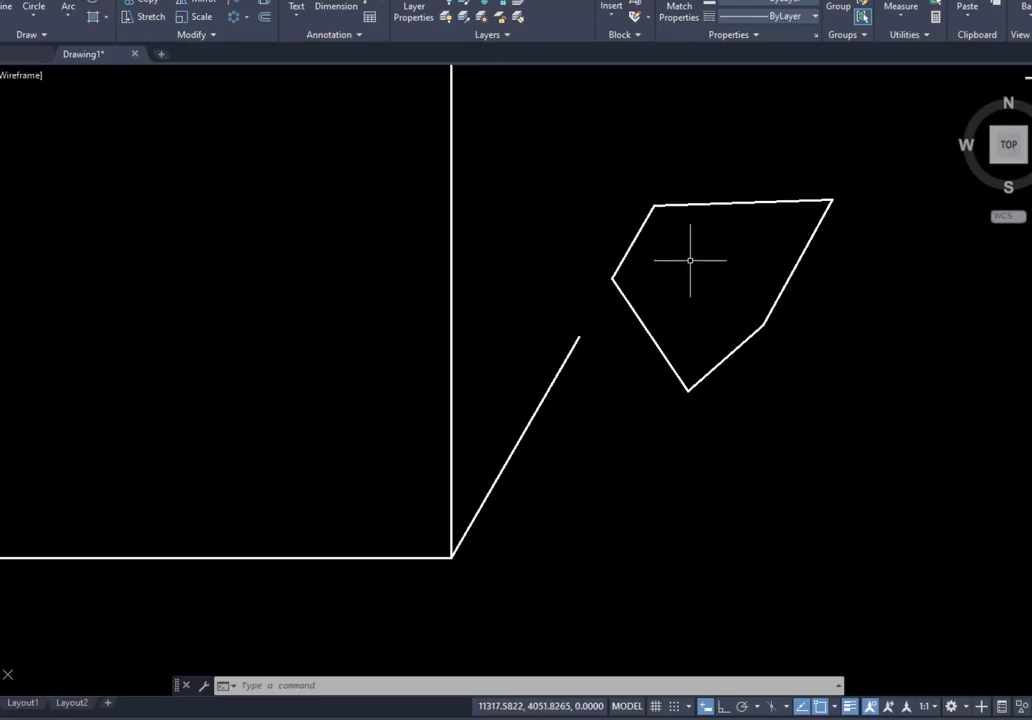
# Join all five sides of the closed shape into a single polyline, and check it by selecting it
pyautogui.click(204, 37)
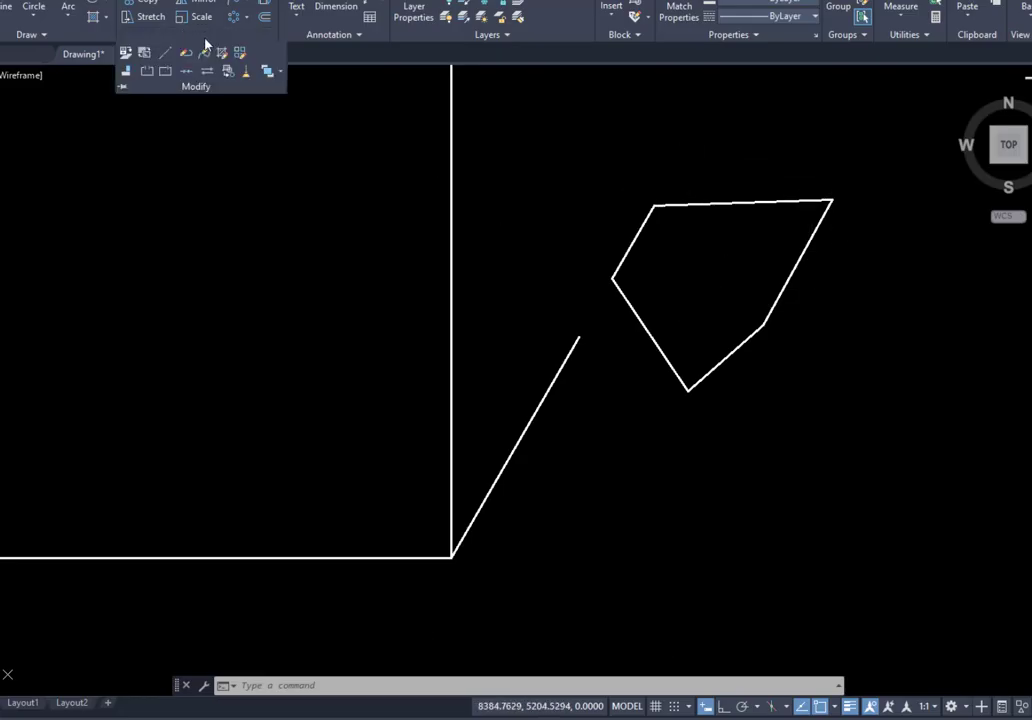
pyautogui.click(190, 73)
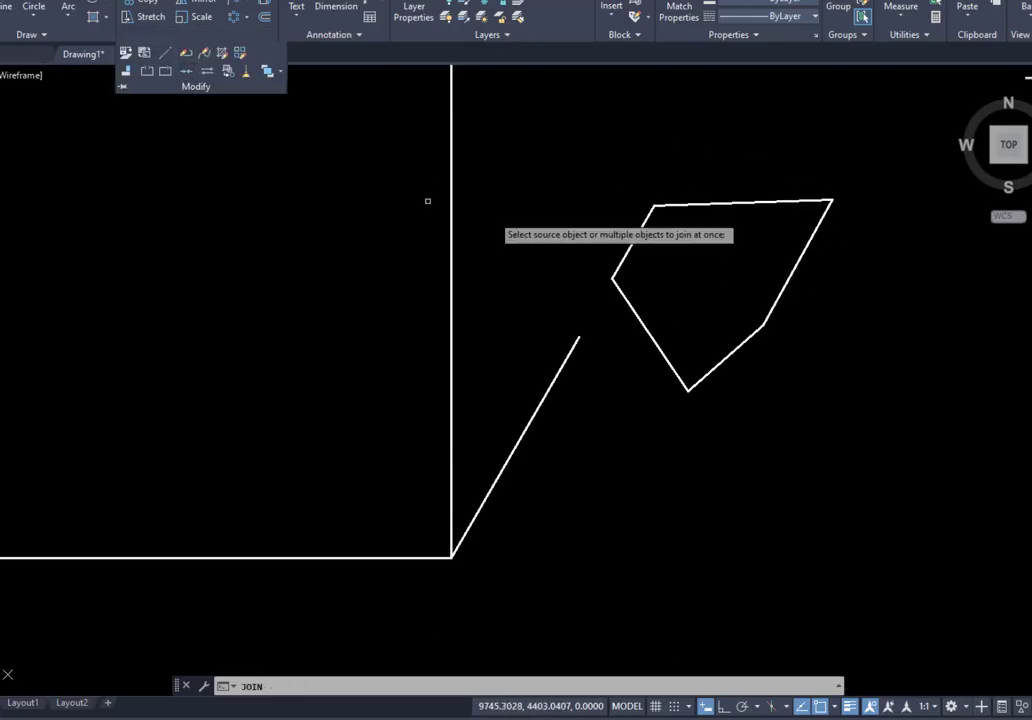
pyautogui.click(860, 153)
pyautogui.click(608, 393)
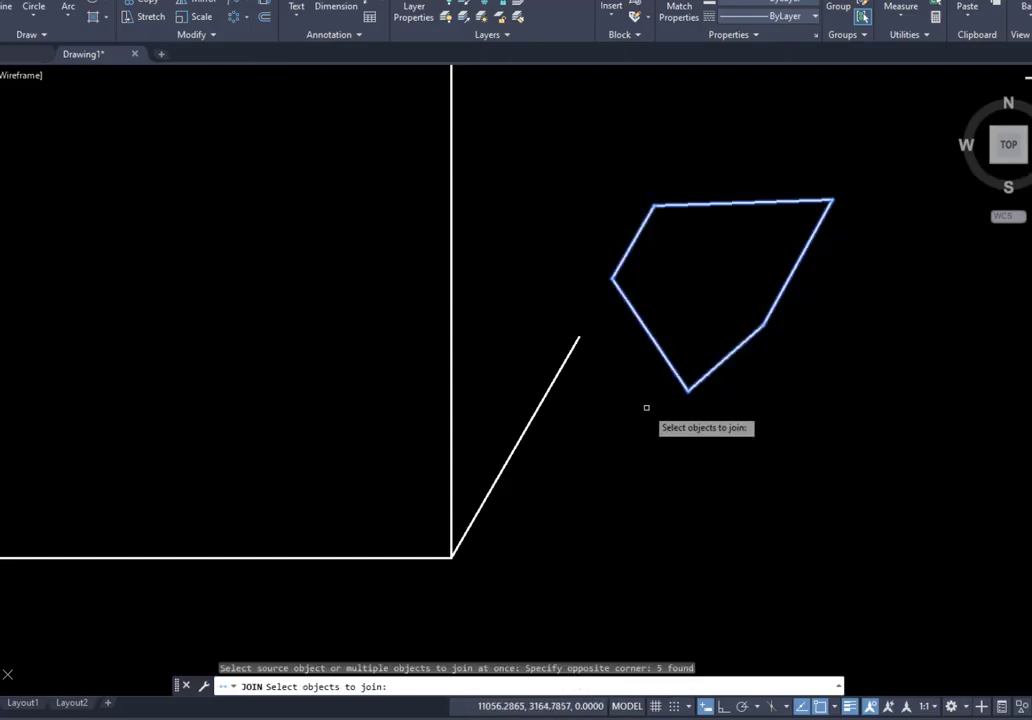
pyautogui.press('Return')
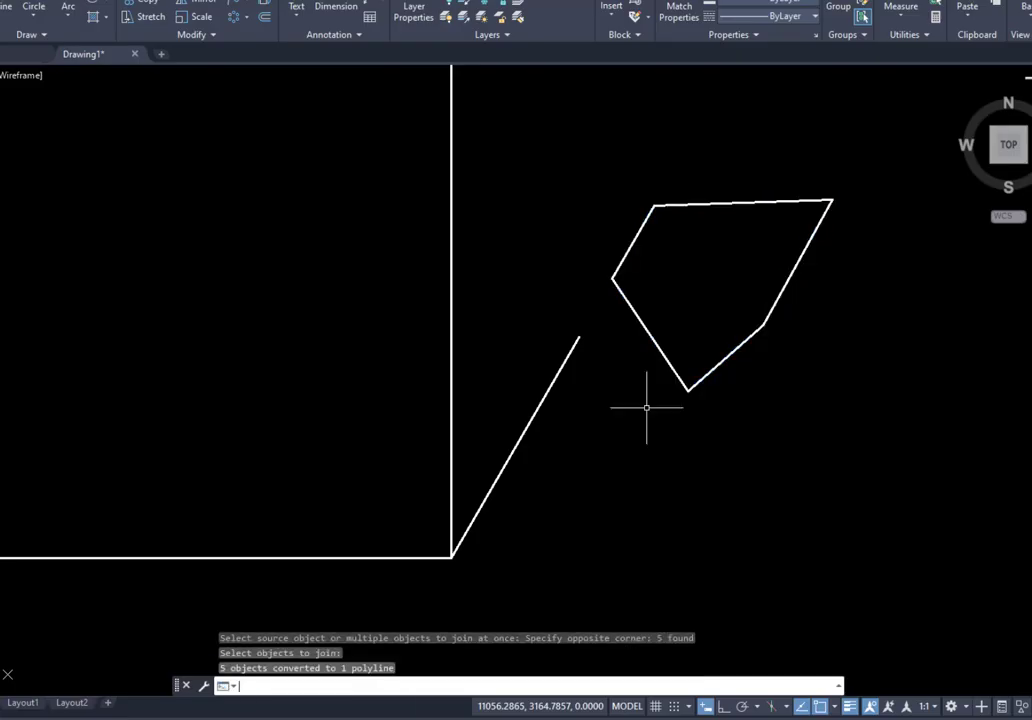
pyautogui.click(795, 270)
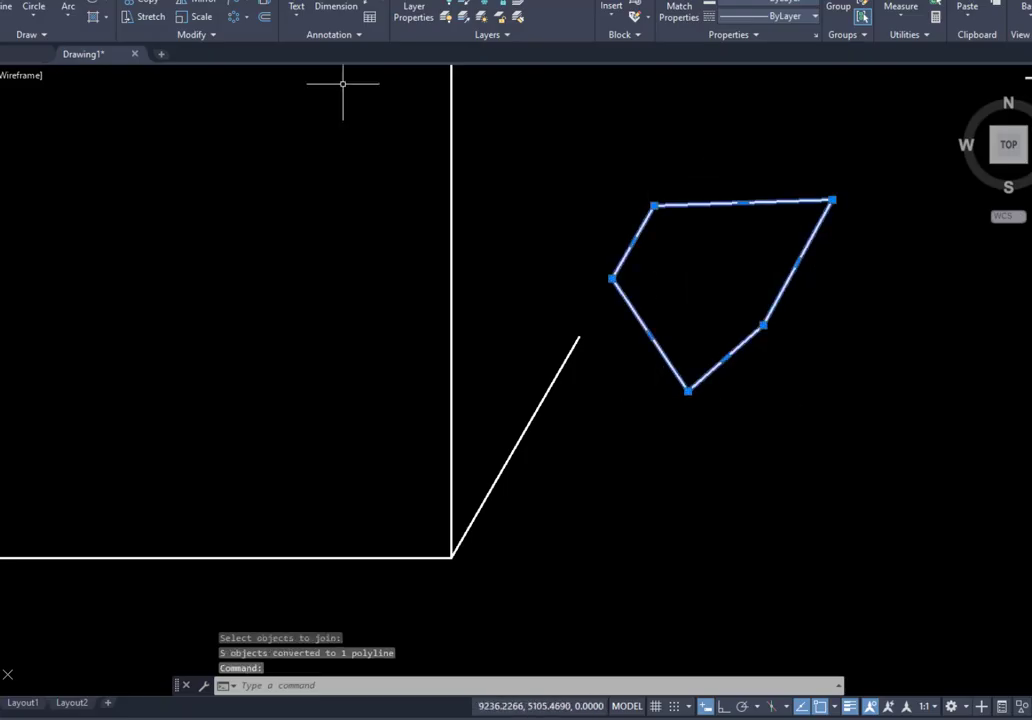
pyautogui.click(212, 35)
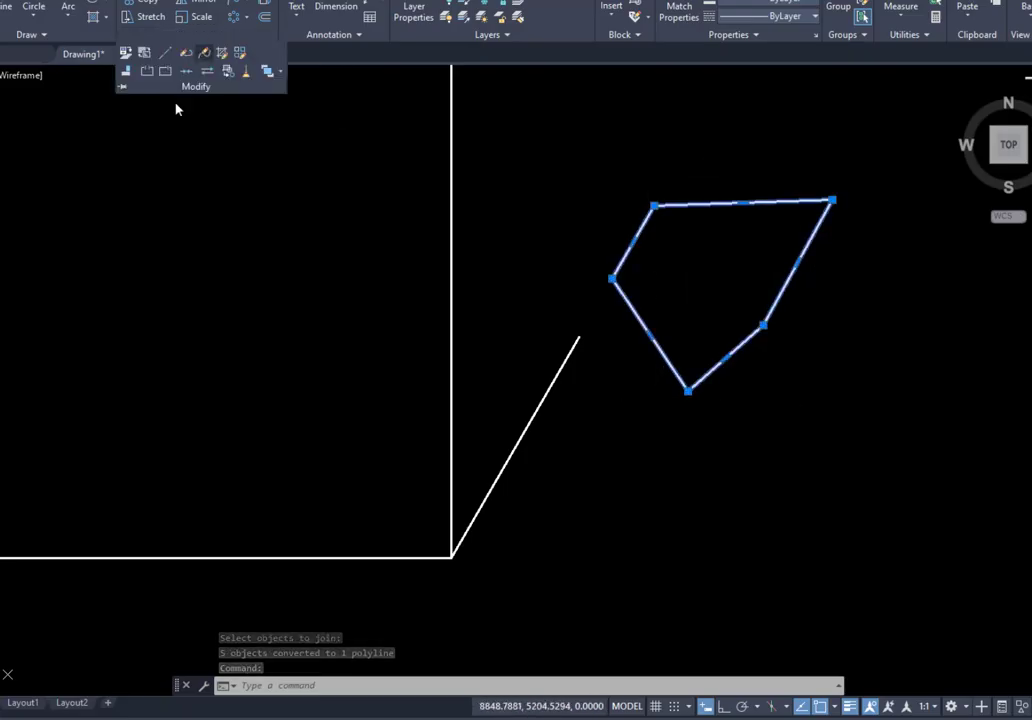
pyautogui.press('Escape')
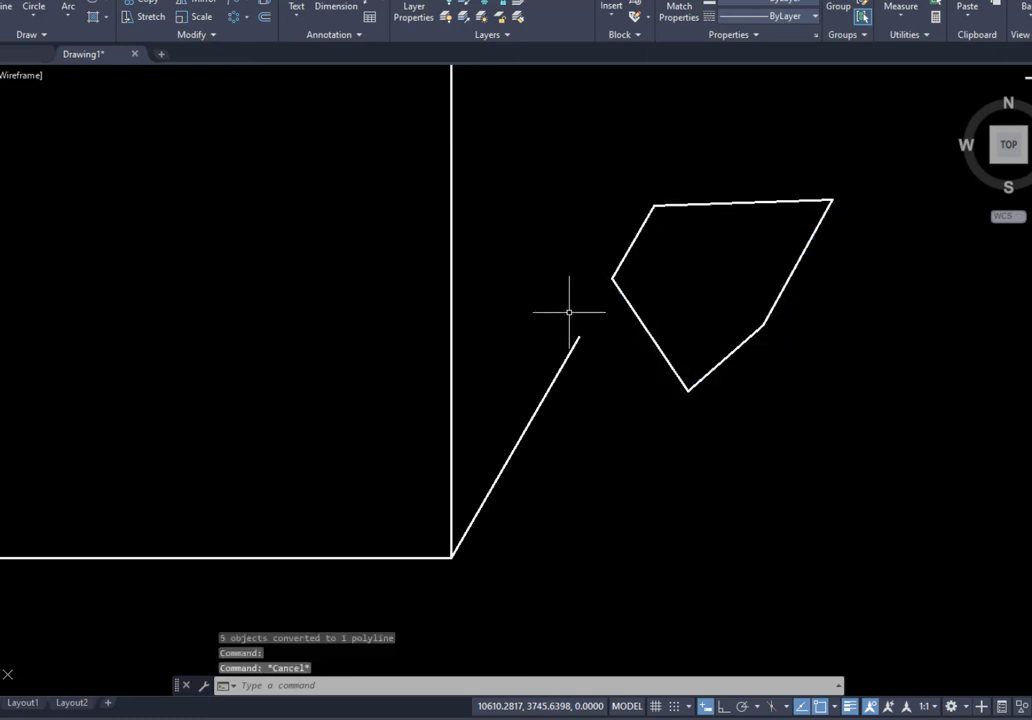
pyautogui.scroll(-6, 569, 312)
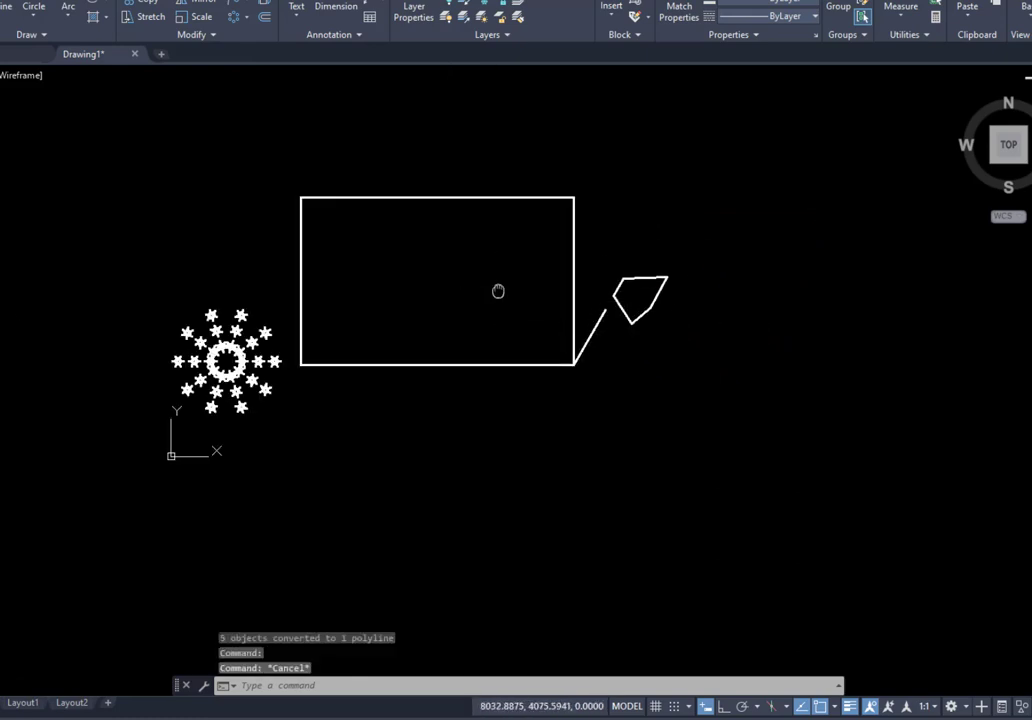
pyautogui.moveTo(498, 290); pyautogui.dragTo(525, 320, button='middle')
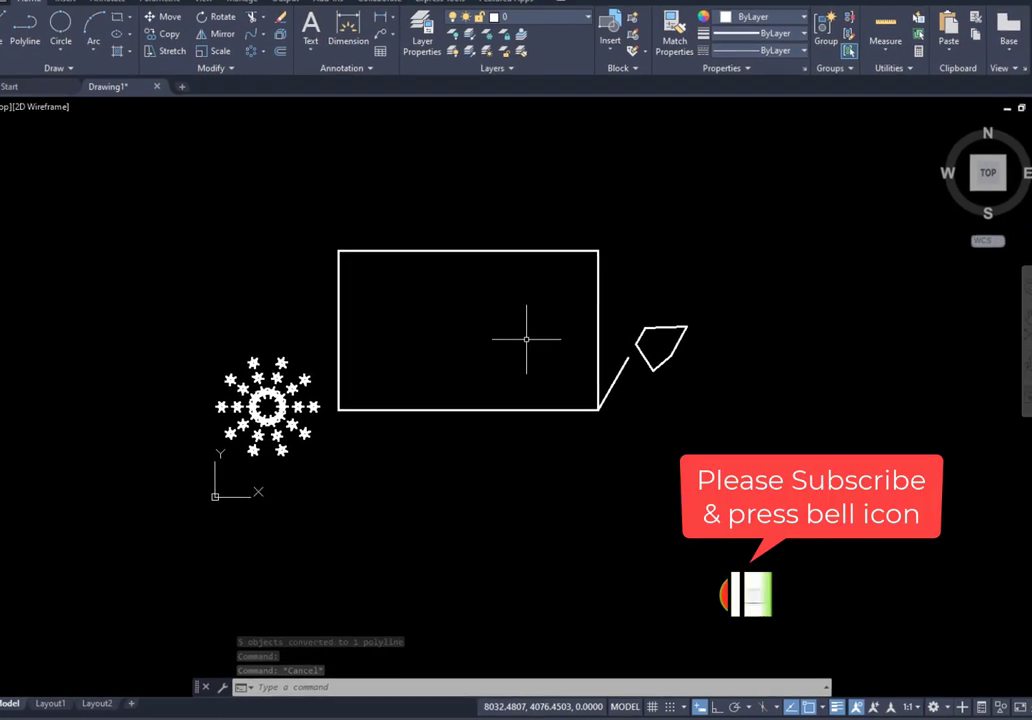